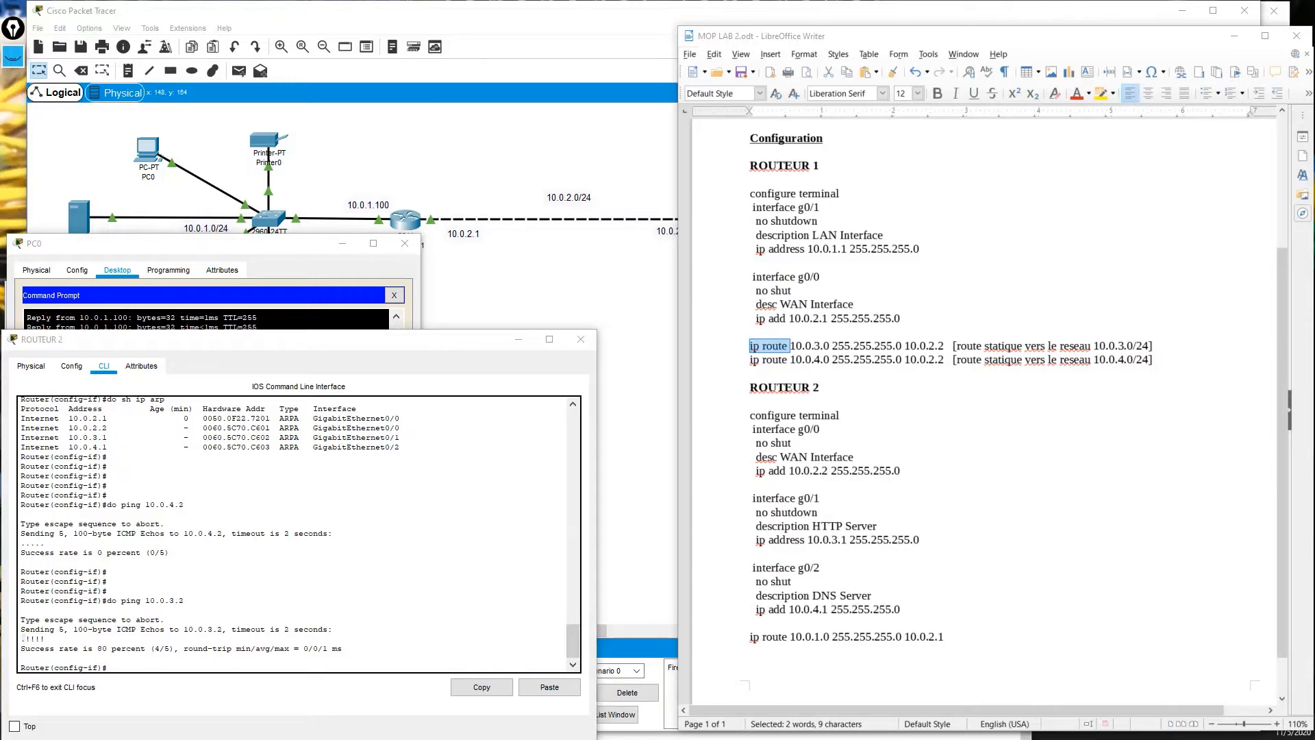
# Switch to the CCNA lesson PDF and scroll from the Lesson 19 title page to the INTRODUCTION slide.
pyautogui.hotkey('alt', 'Tab')
pyautogui.scroll(-2, 485, 315)
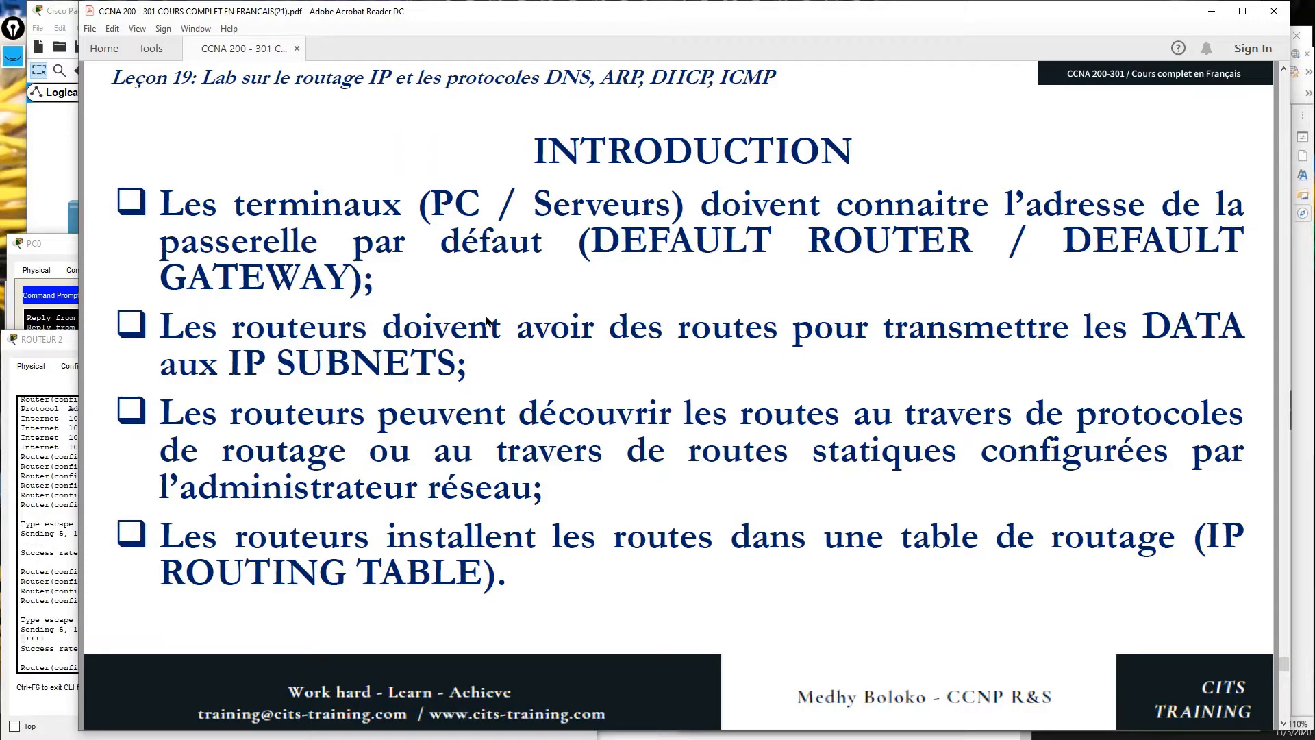
# View the DHCP server's static IP settings (10.0.1.105, gateway 10.0.1.100, DNS 10.0.4.2), then return to the notes.
pyautogui.click(54, 136)
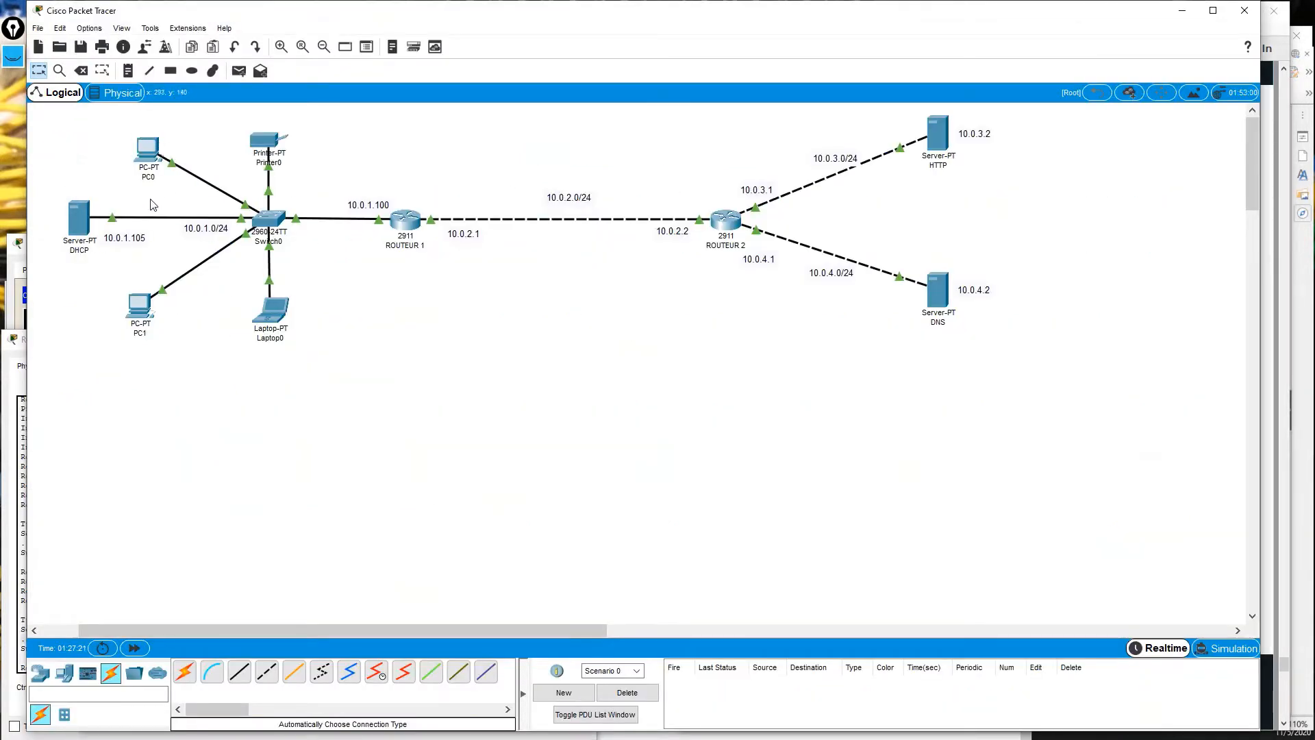
pyautogui.click(77, 225)
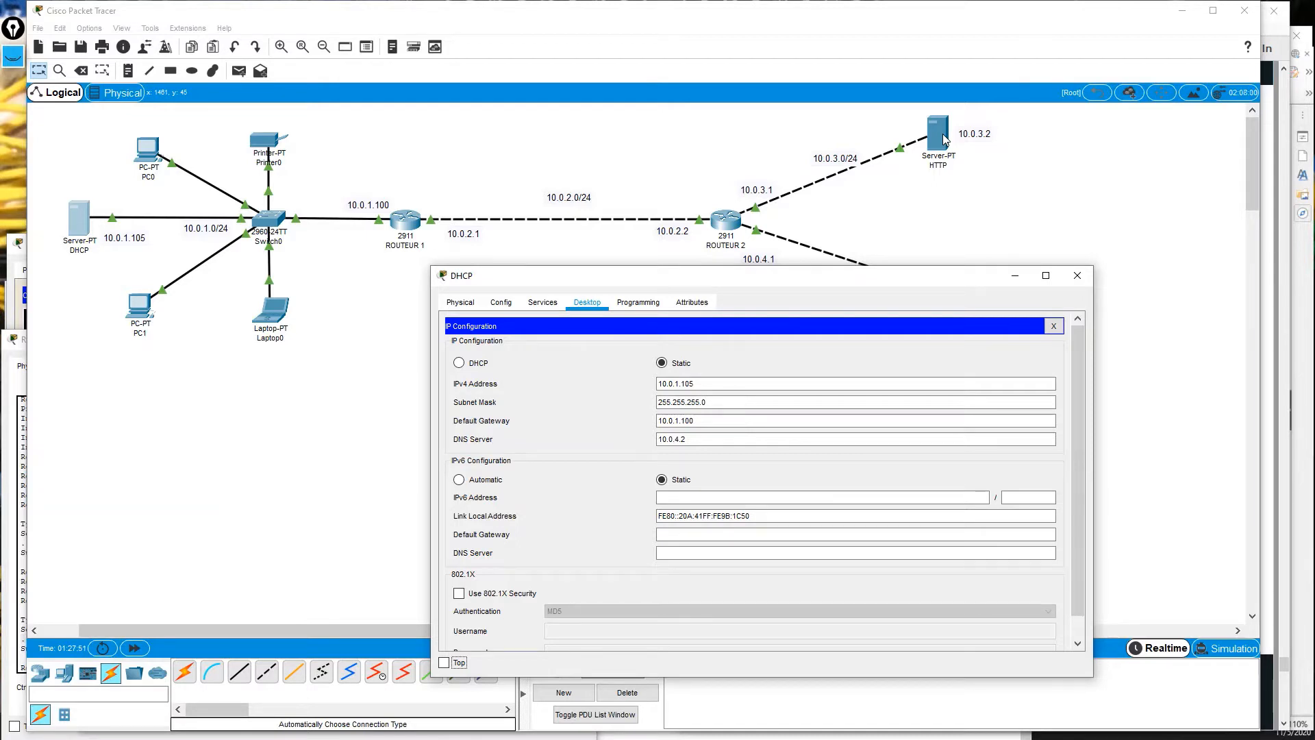
pyautogui.click(1307, 307)
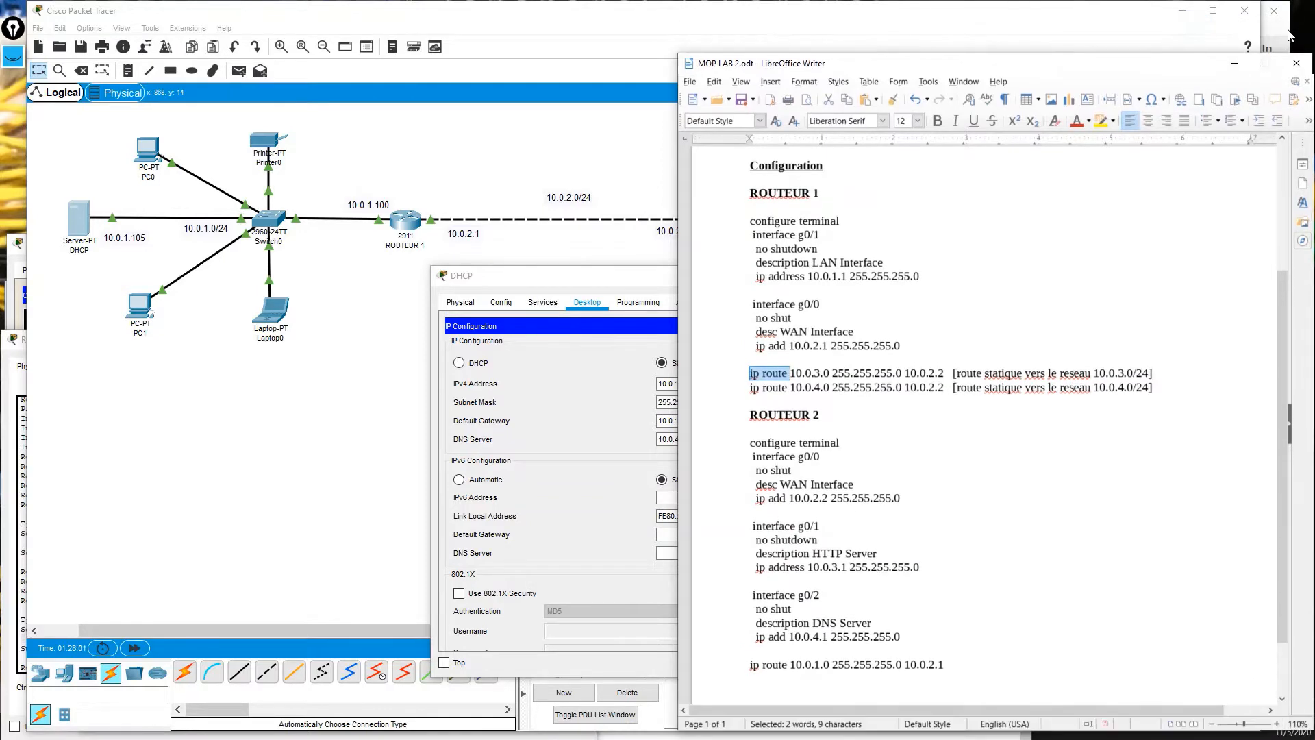
# Switch from the Writer lab notes back to the lesson PDF's INTRODUCTION slide.
pyautogui.hotkey('alt', 'Tab')
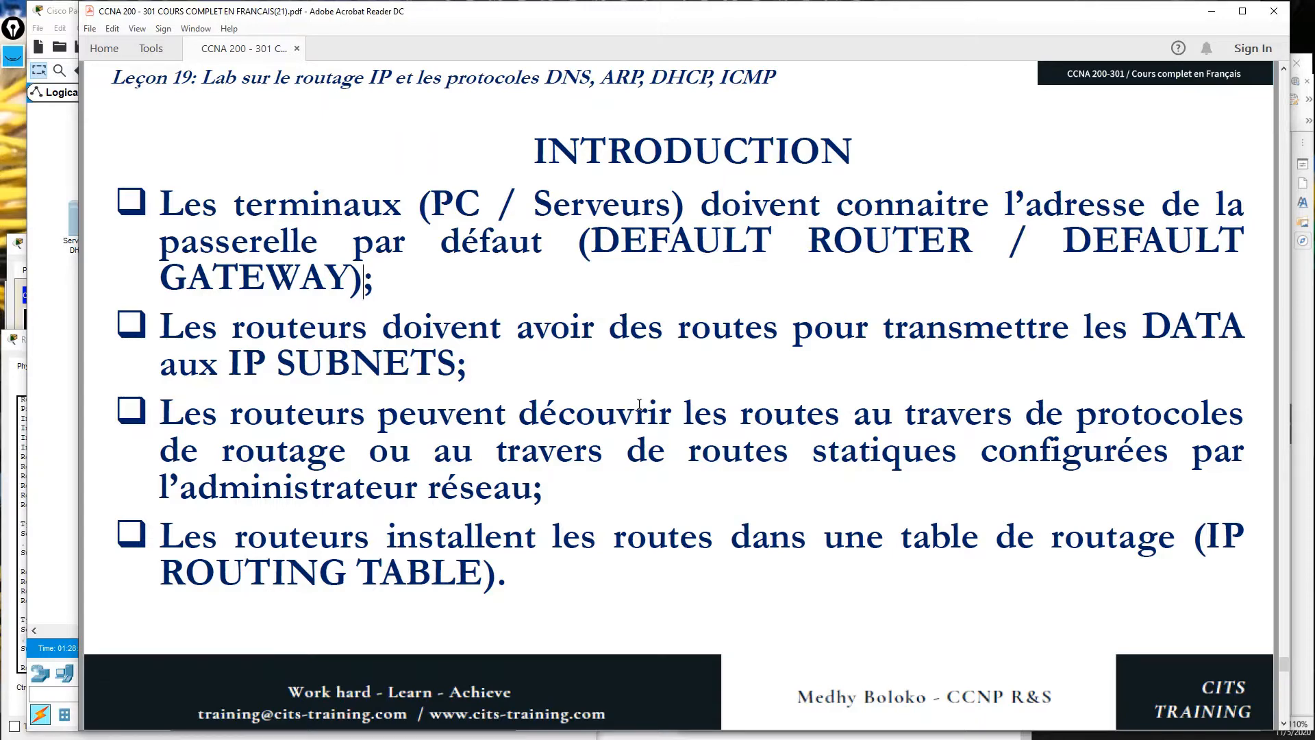
# Run 'do sh ip route' in ROUTEUR 2's CLI to display its routing table.
pyautogui.click(10, 470)
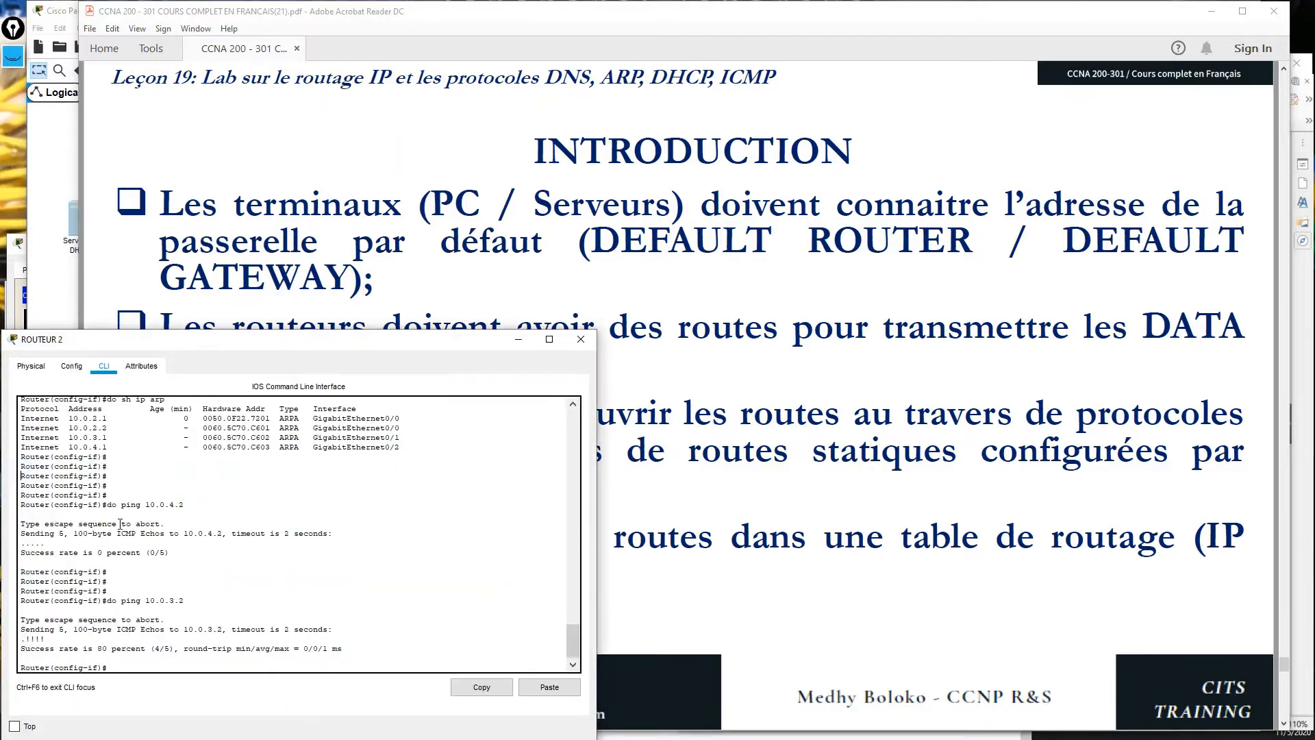
pyautogui.press('Return')
pyautogui.press('Return')
pyautogui.press('Return')
pyautogui.press('Return')
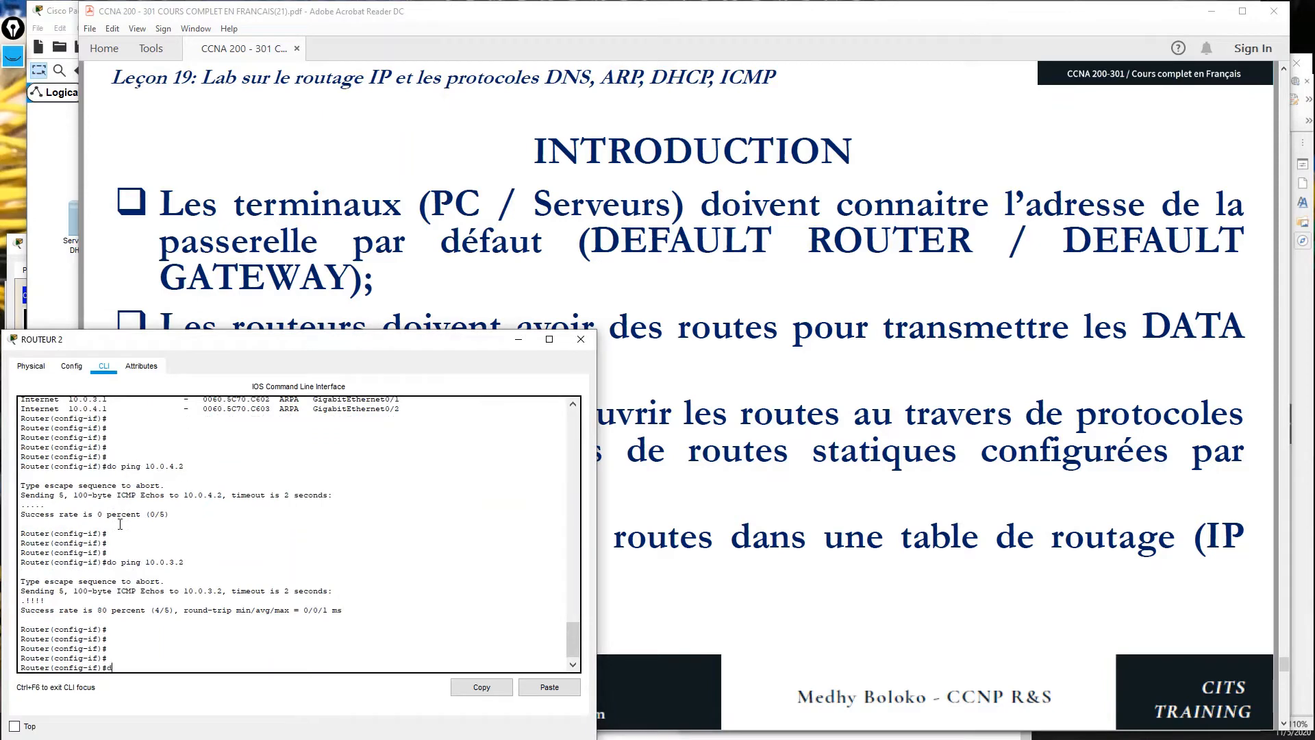
pyautogui.write('do sh ip route')
pyautogui.press('Return')
pyautogui.press('Return')
pyautogui.press('Return')
pyautogui.press('Return')
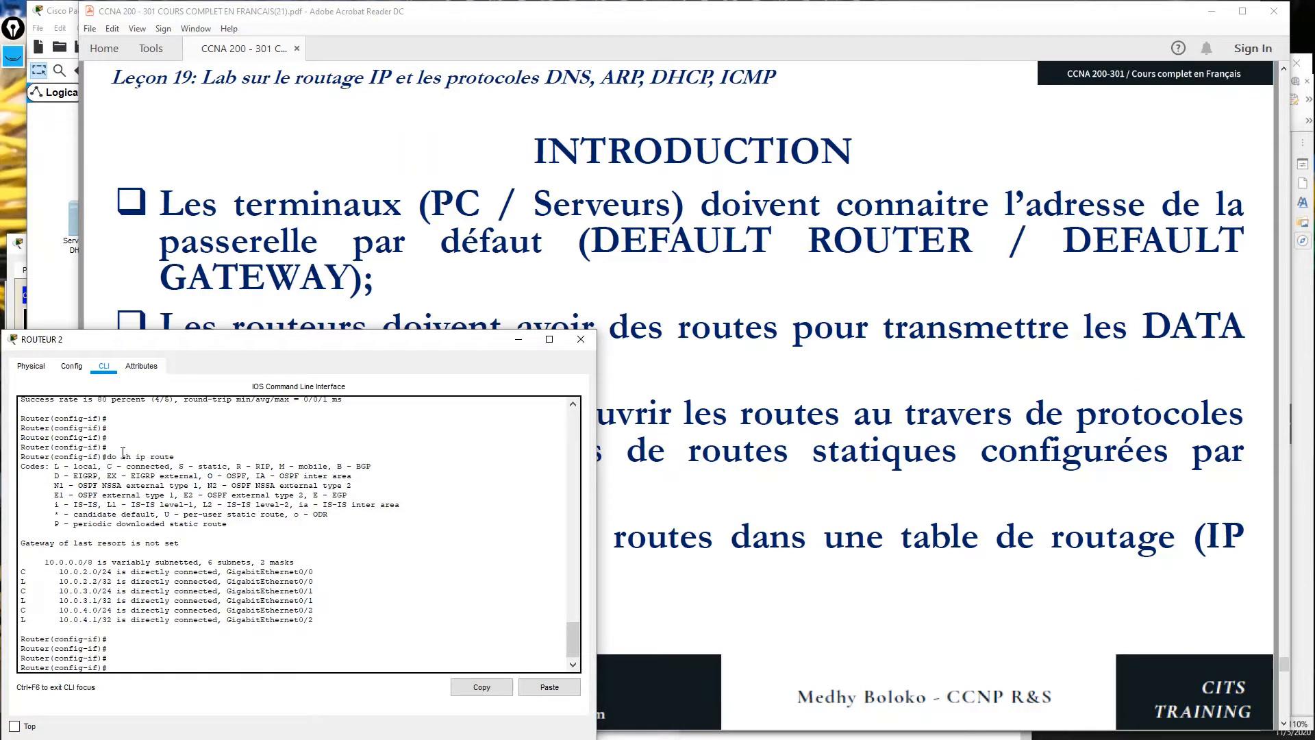
# Highlight the command, the route list and the 'directly connected' entries in the output.
pyautogui.moveTo(121, 456); pyautogui.dragTo(175, 456)
pyautogui.doubleClick(111, 457)
pyautogui.moveTo(189, 454); pyautogui.dragTo(120, 454)
pyautogui.moveTo(108, 447); pyautogui.dragTo(115, 457)
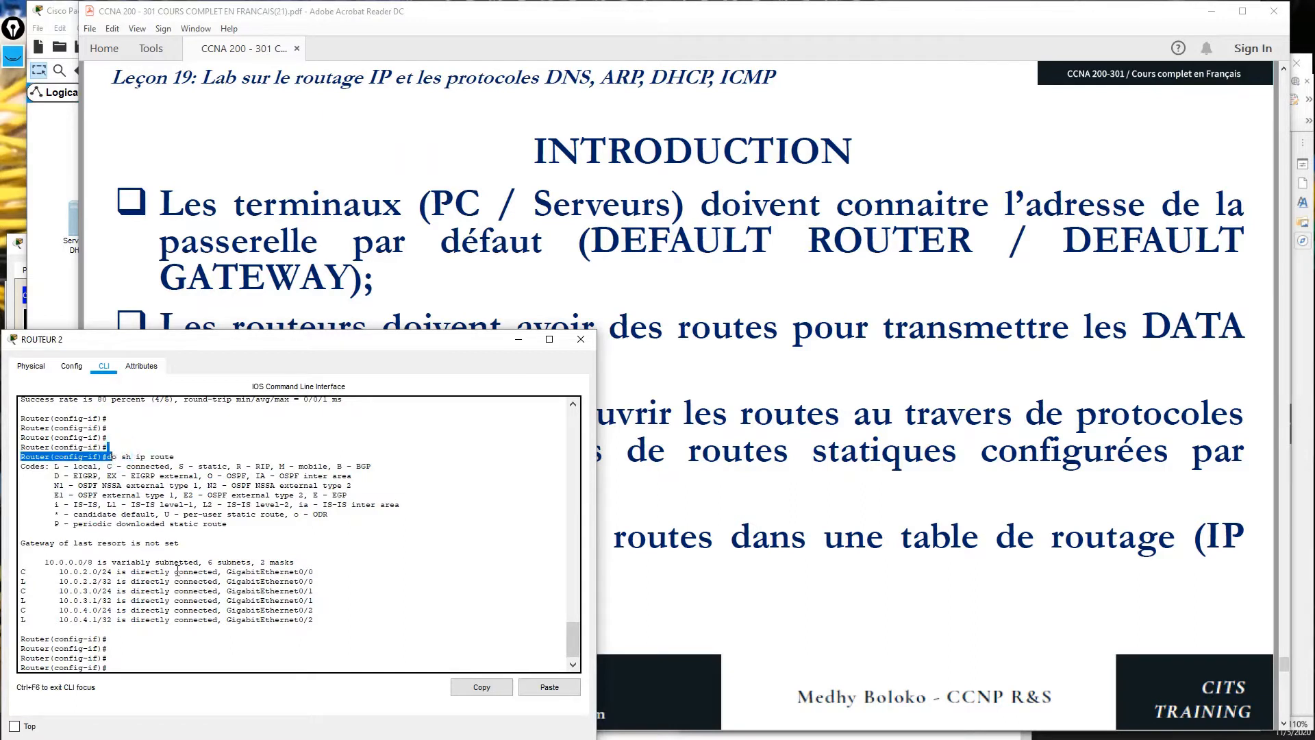
pyautogui.click(392, 664)
pyautogui.moveTo(326, 625); pyautogui.dragTo(12, 543)
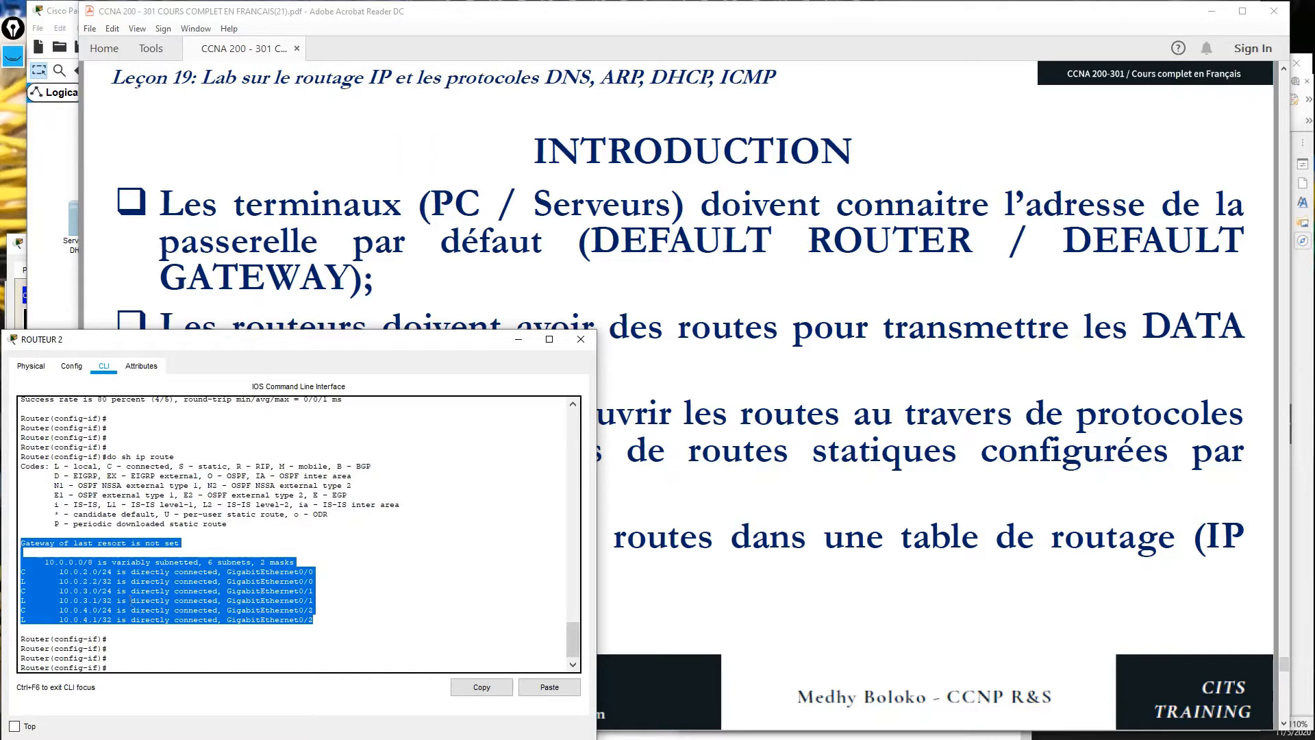
pyautogui.moveTo(131, 572); pyautogui.dragTo(218, 571)
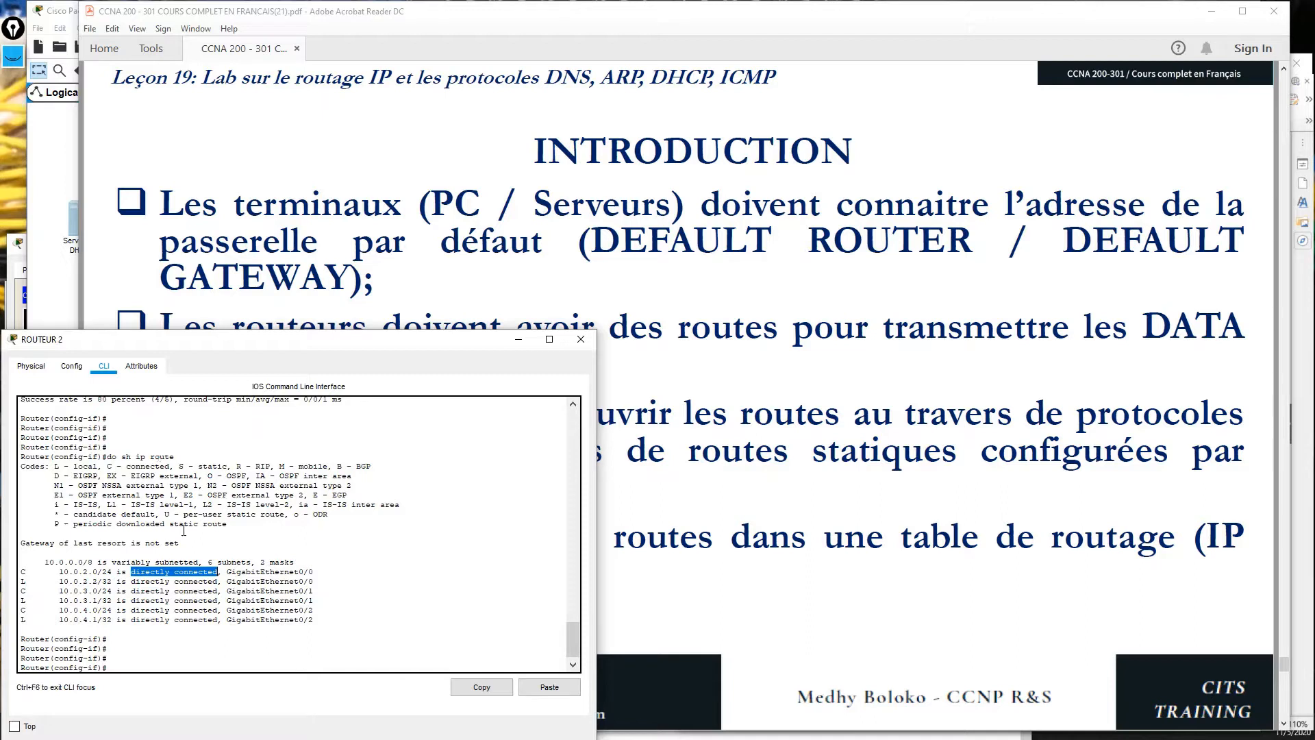
pyautogui.moveTo(126, 648); pyautogui.dragTo(15, 510)
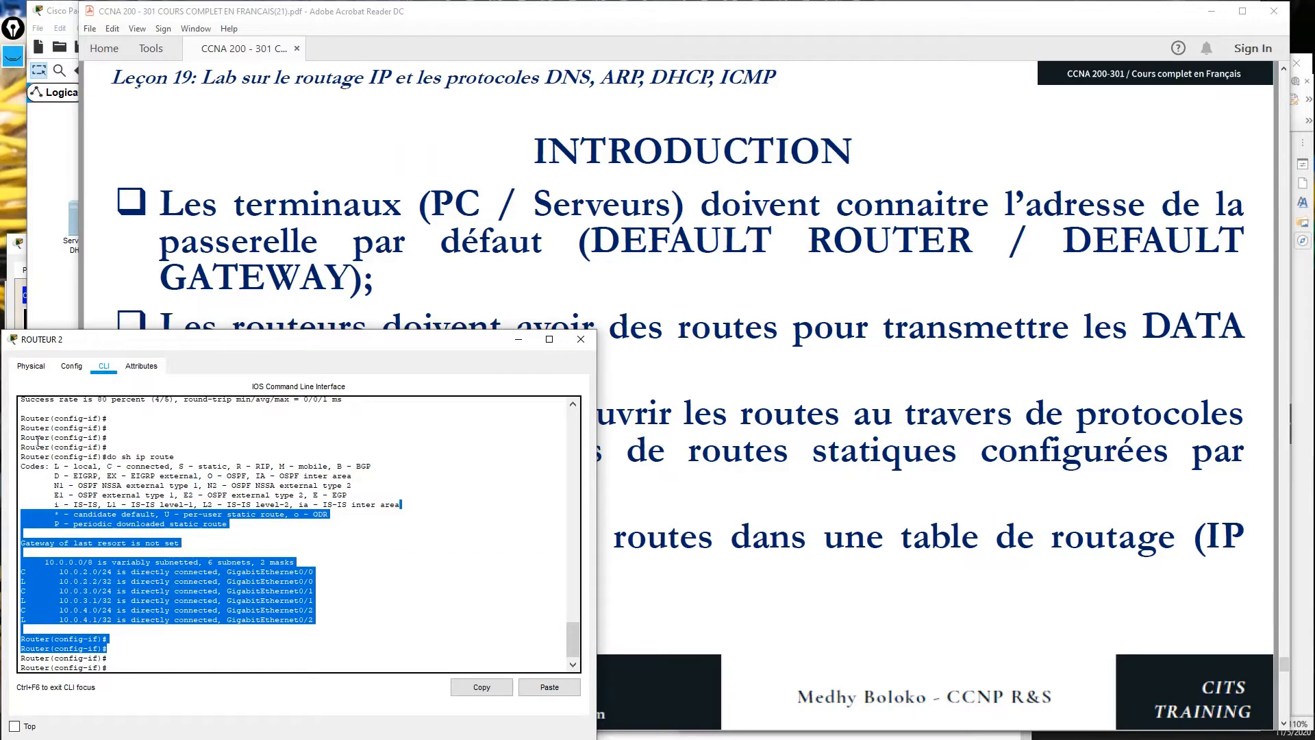
# Scroll the lesson PDF to the ROUTAGE AU TRAVERS DES PROTOCOLES DE ROUTAGE slide, then return to the topology.
pyautogui.click(765, 492)
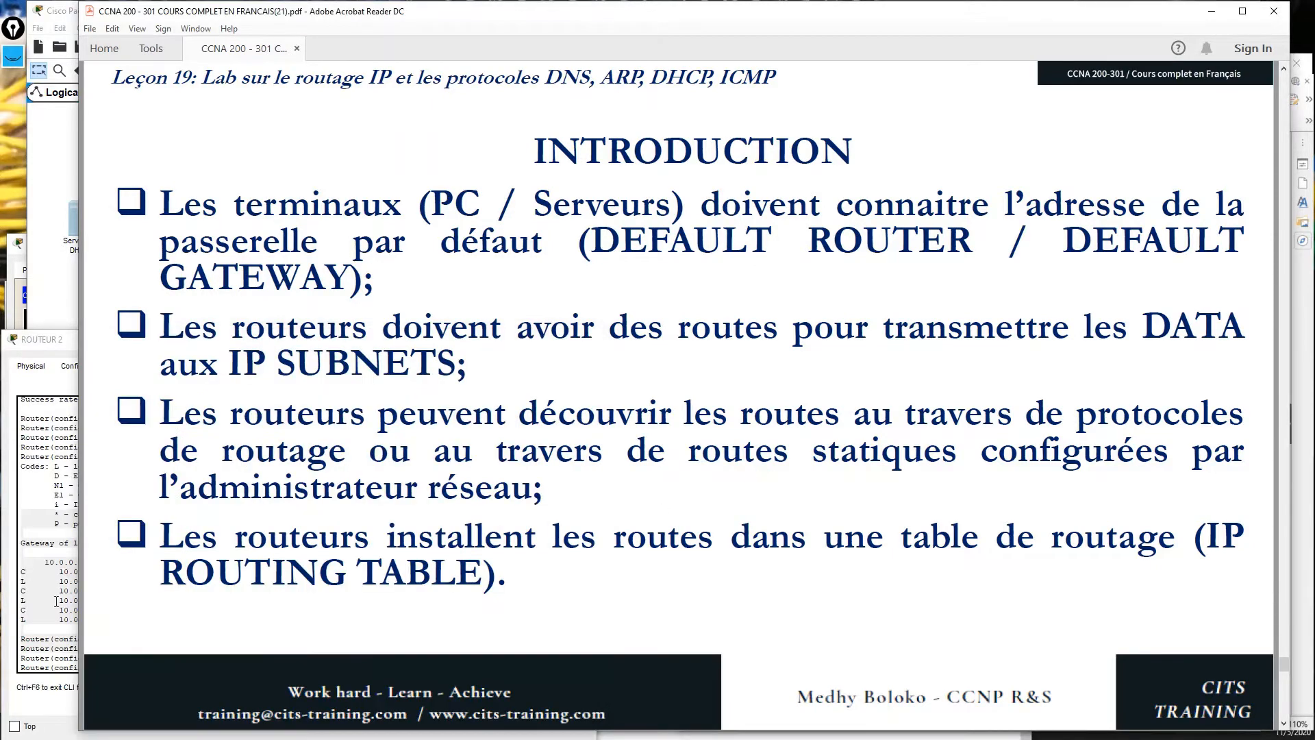
pyautogui.scroll(-3, 514, 539)
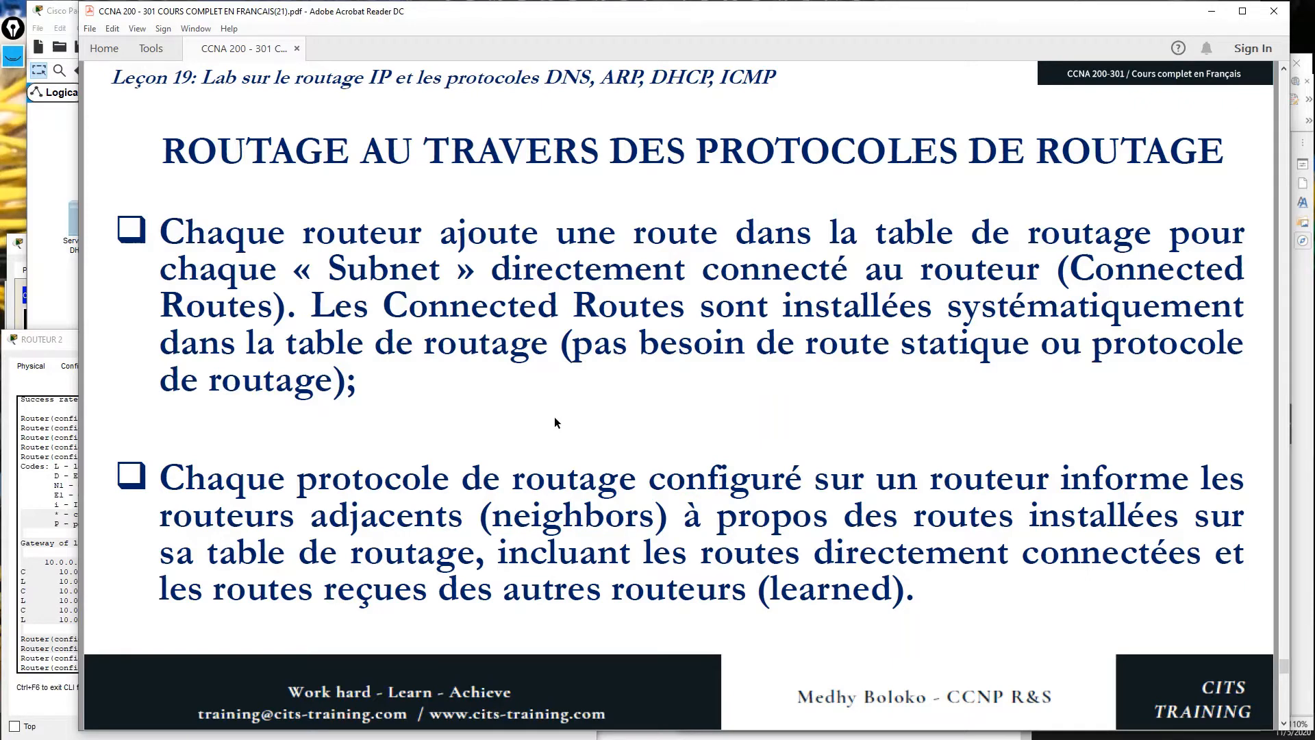
pyautogui.click(44, 308)
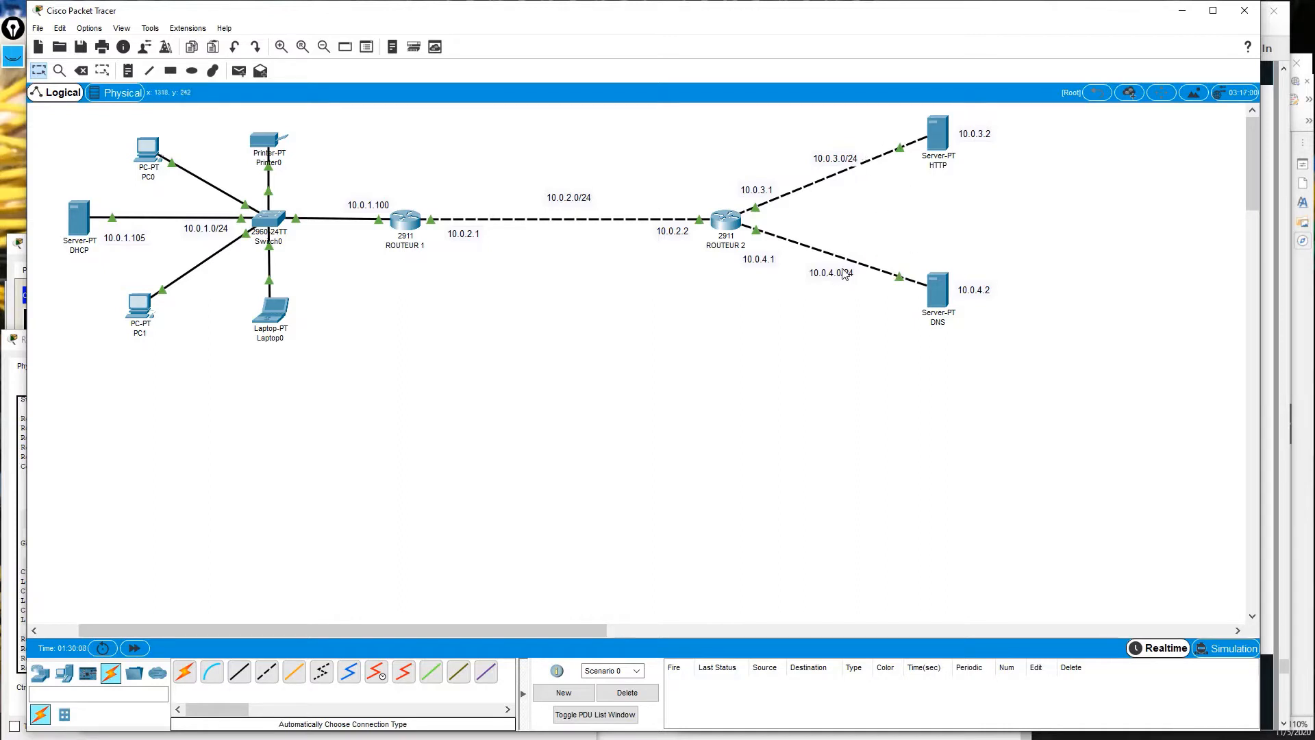
# Advance the PDF to the slide on neighbor routes and METRIC, then return to the topology.
pyautogui.moveTo(420, 224)
pyautogui.moveTo(851, 172)
pyautogui.moveTo(720, 245)
pyautogui.click(1287, 51)
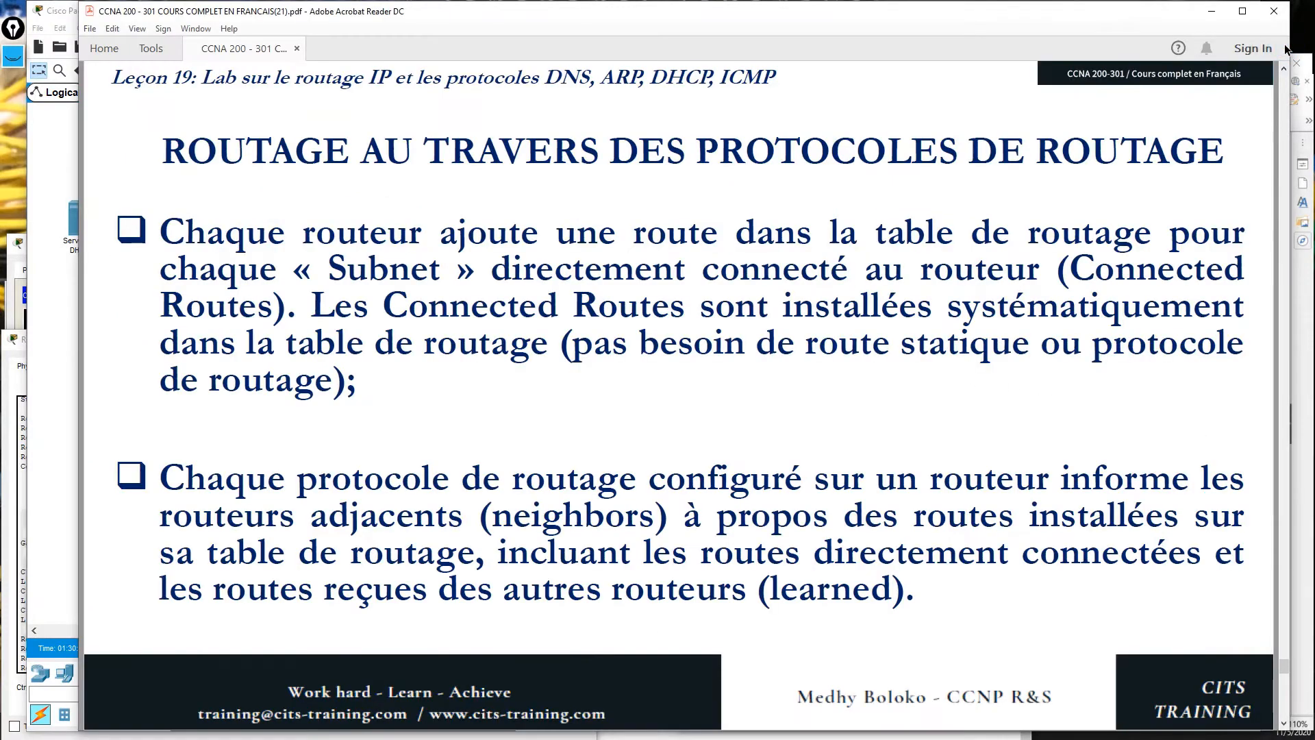
pyautogui.press('pagedown')
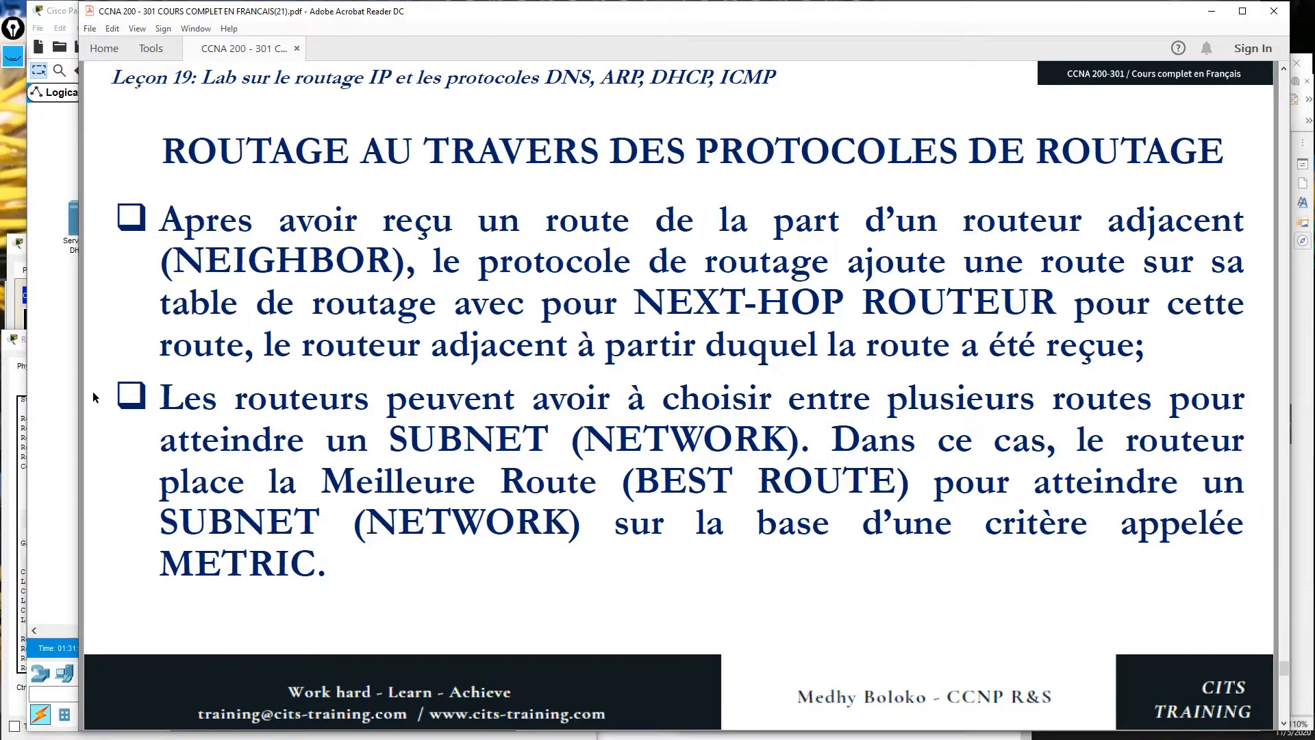
pyautogui.click(65, 394)
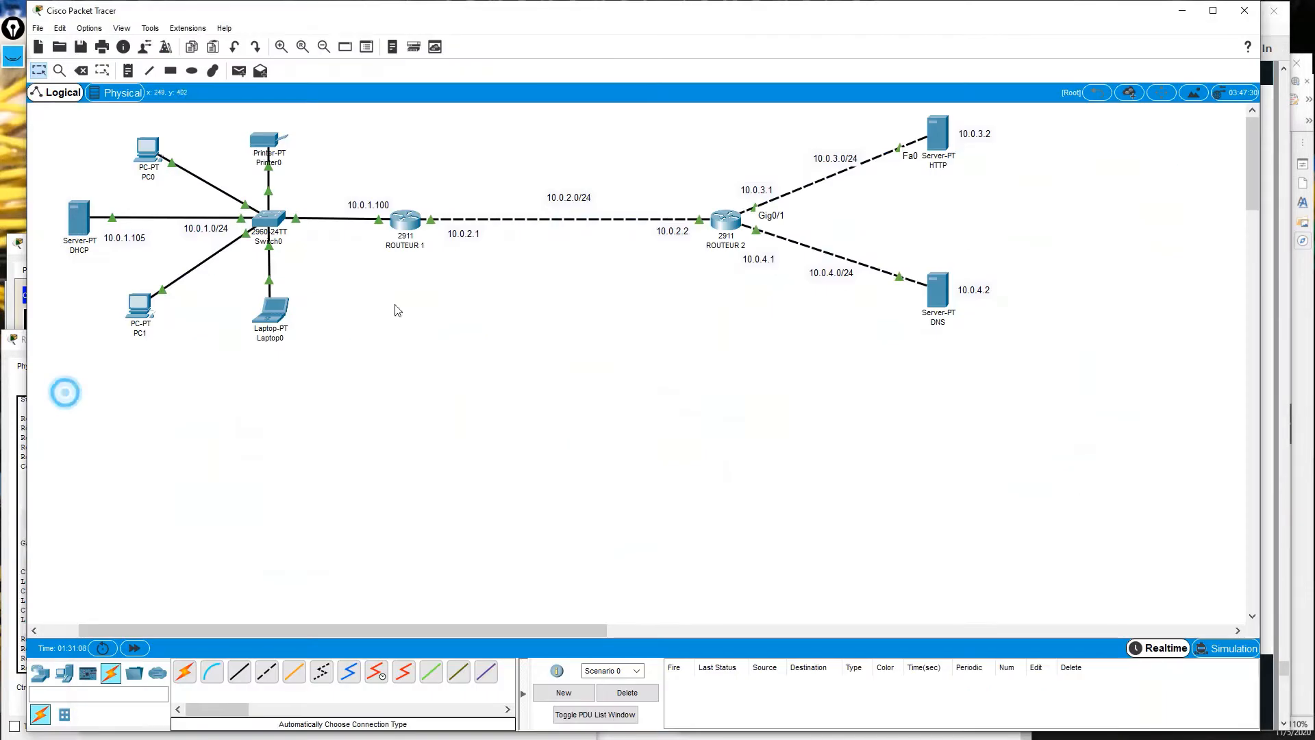
pyautogui.click(14, 60)
pyautogui.click(13, 97)
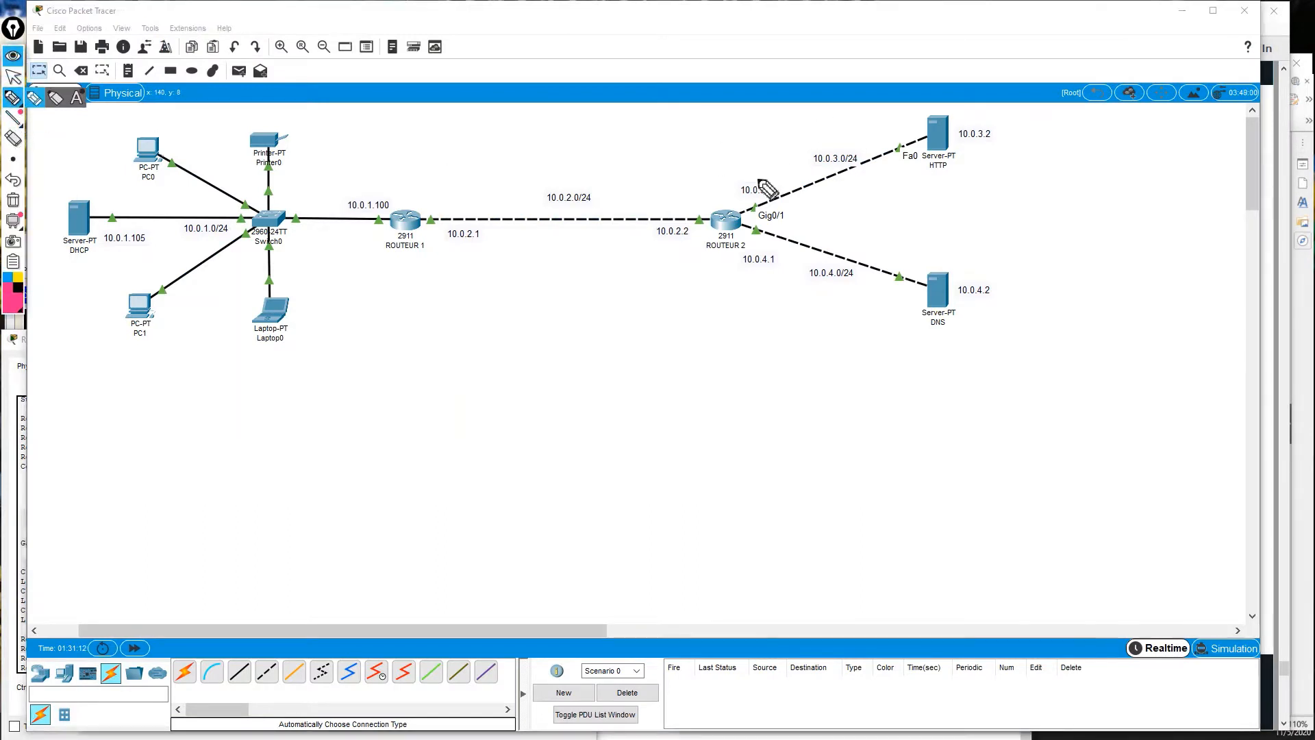
pyautogui.moveTo(719, 202)
pyautogui.mouseDown()
pyautogui.moveTo(661, 166)
pyautogui.moveTo(488, 171)
pyautogui.moveTo(445, 191)
pyautogui.mouseUp()
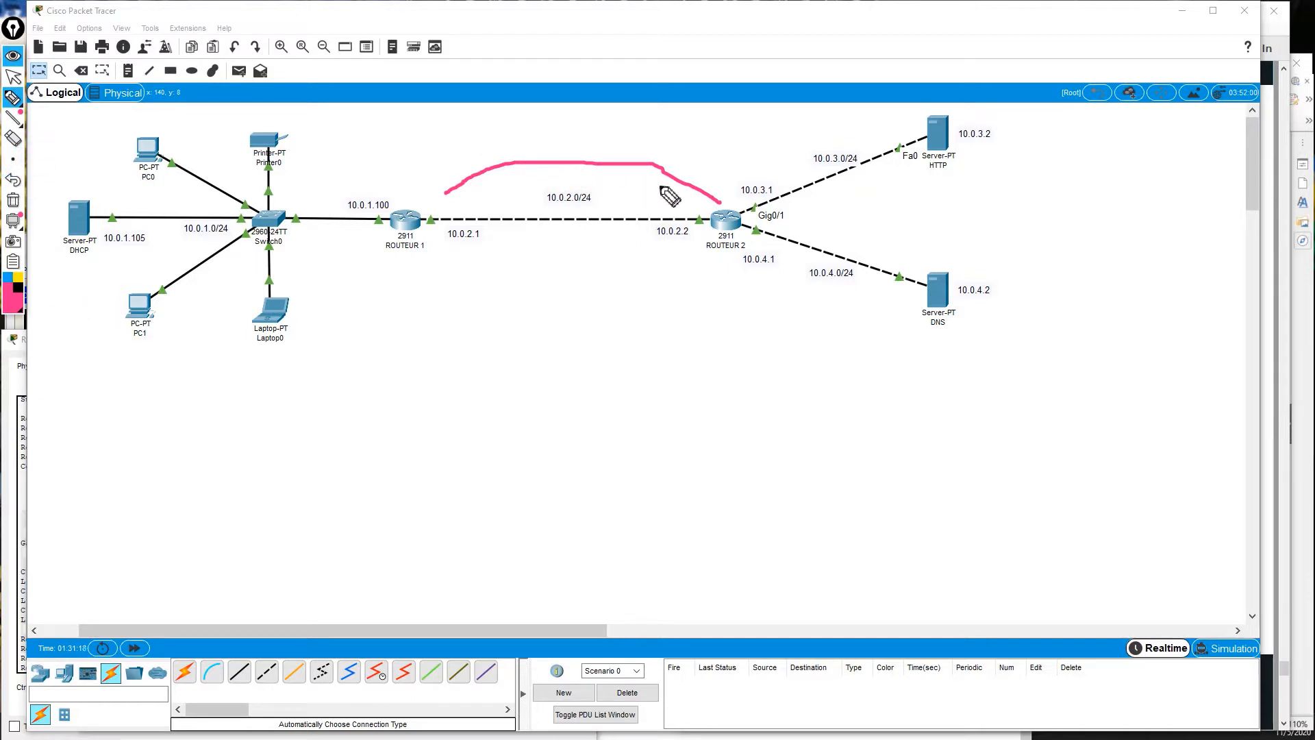
pyautogui.click(12, 139)
pyautogui.moveTo(620, 138); pyautogui.dragTo(656, 162)
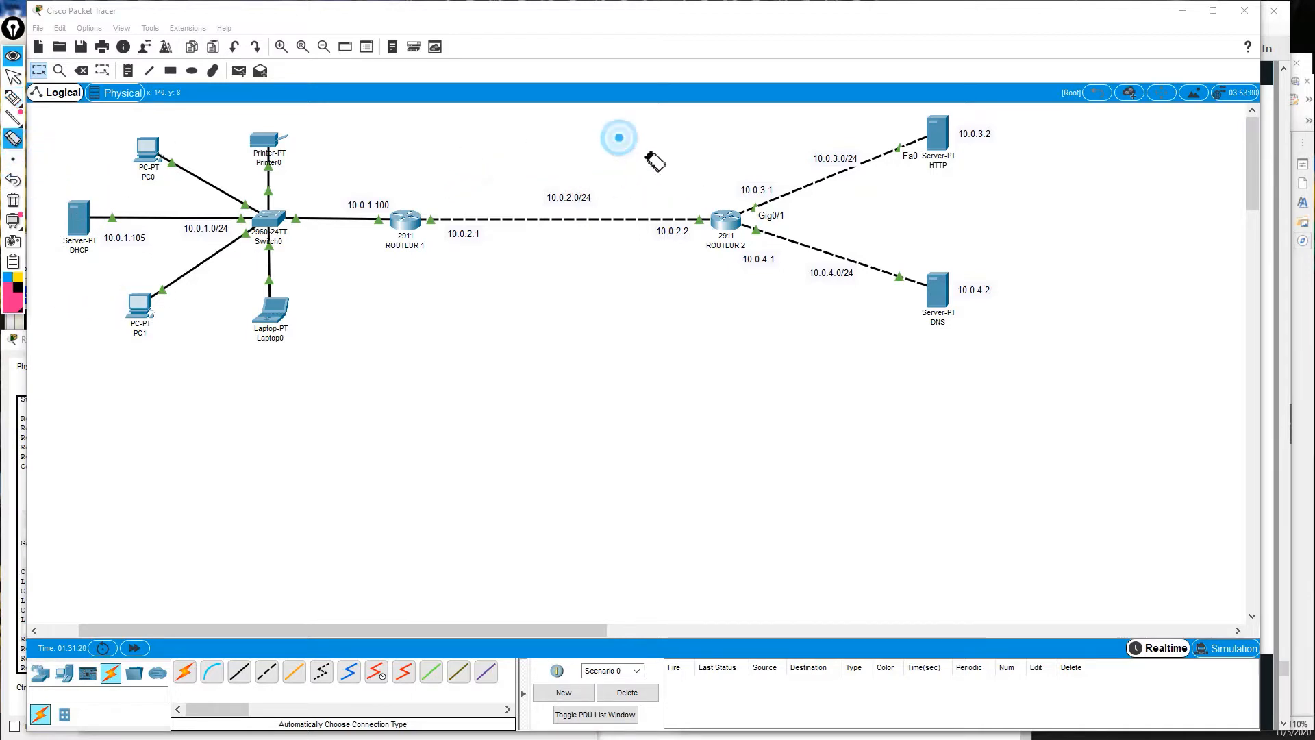
pyautogui.click(12, 98)
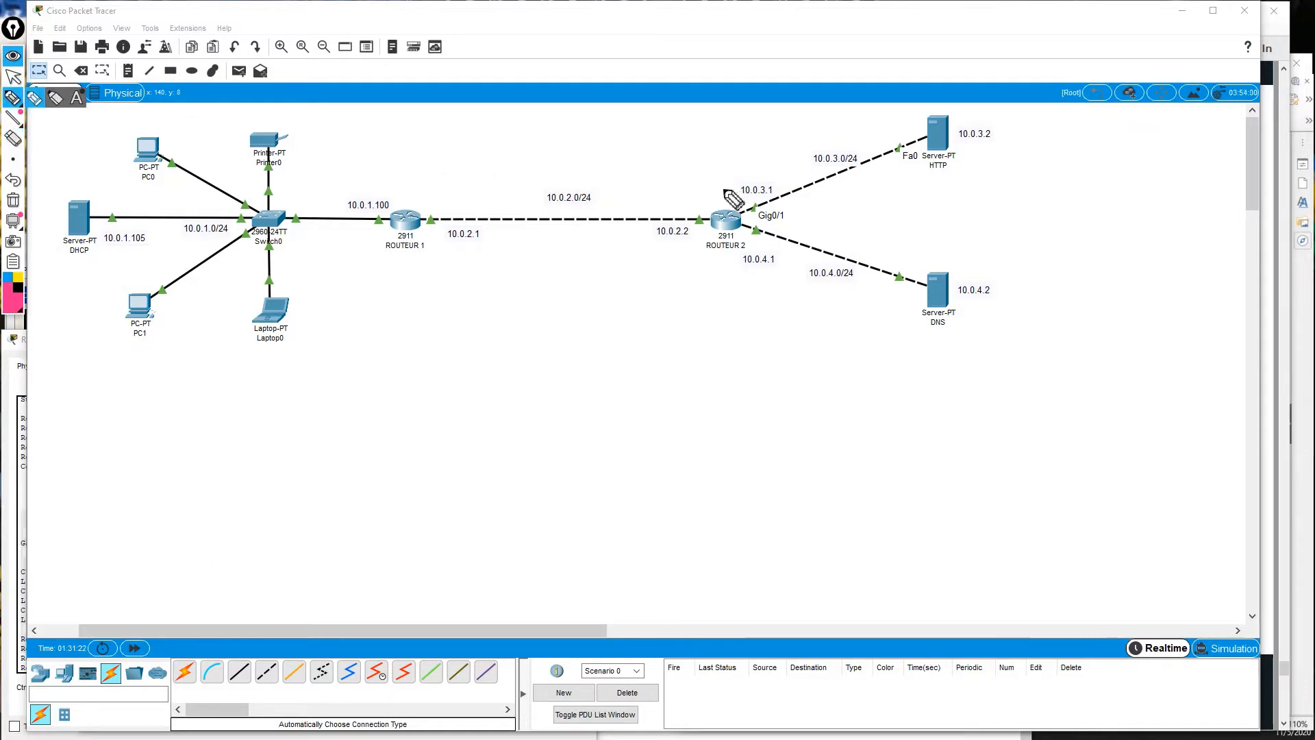
pyautogui.moveTo(721, 204)
pyautogui.mouseDown()
pyautogui.moveTo(659, 171)
pyautogui.moveTo(507, 166)
pyautogui.moveTo(414, 200)
pyautogui.moveTo(420, 182)
pyautogui.moveTo(431, 197)
pyautogui.mouseUp()
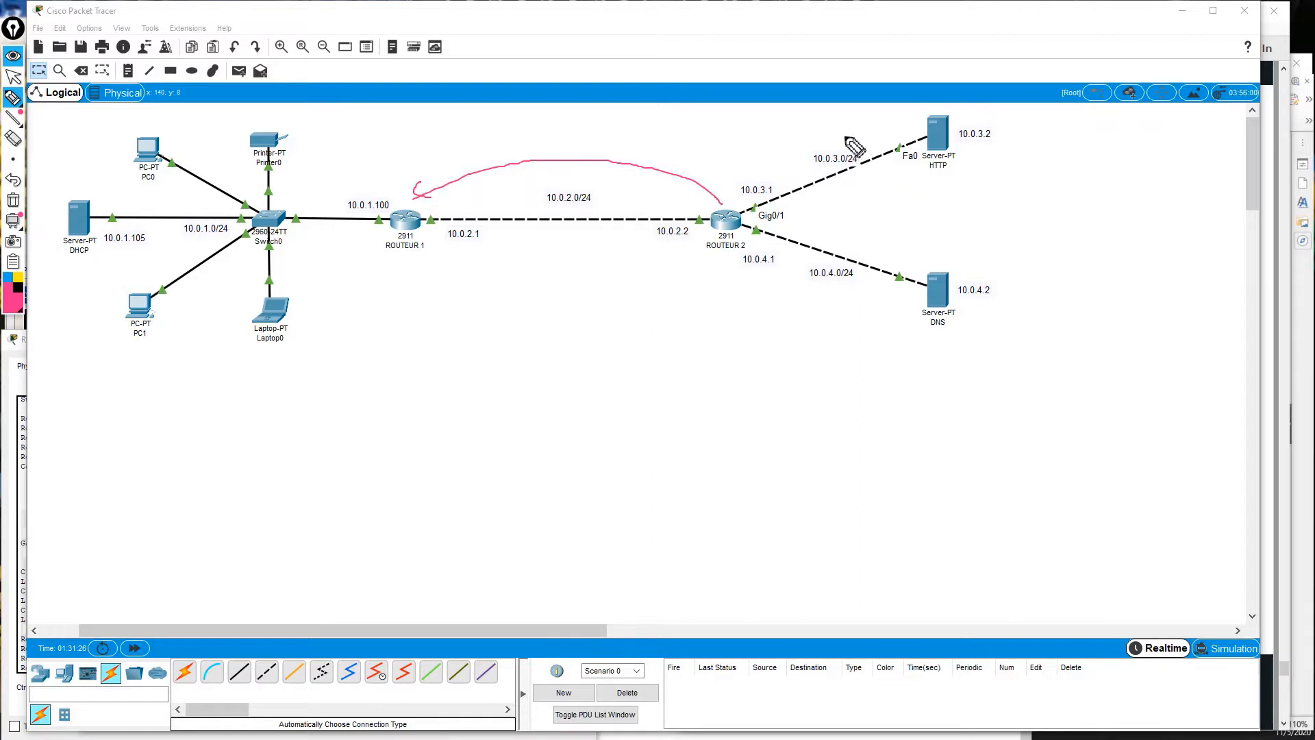
pyautogui.moveTo(849, 139)
pyautogui.mouseDown()
pyautogui.moveTo(818, 175)
pyautogui.moveTo(871, 154)
pyautogui.moveTo(842, 136)
pyautogui.mouseUp()
pyautogui.moveTo(857, 261)
pyautogui.mouseDown()
pyautogui.moveTo(810, 261)
pyautogui.moveTo(856, 270)
pyautogui.mouseUp()
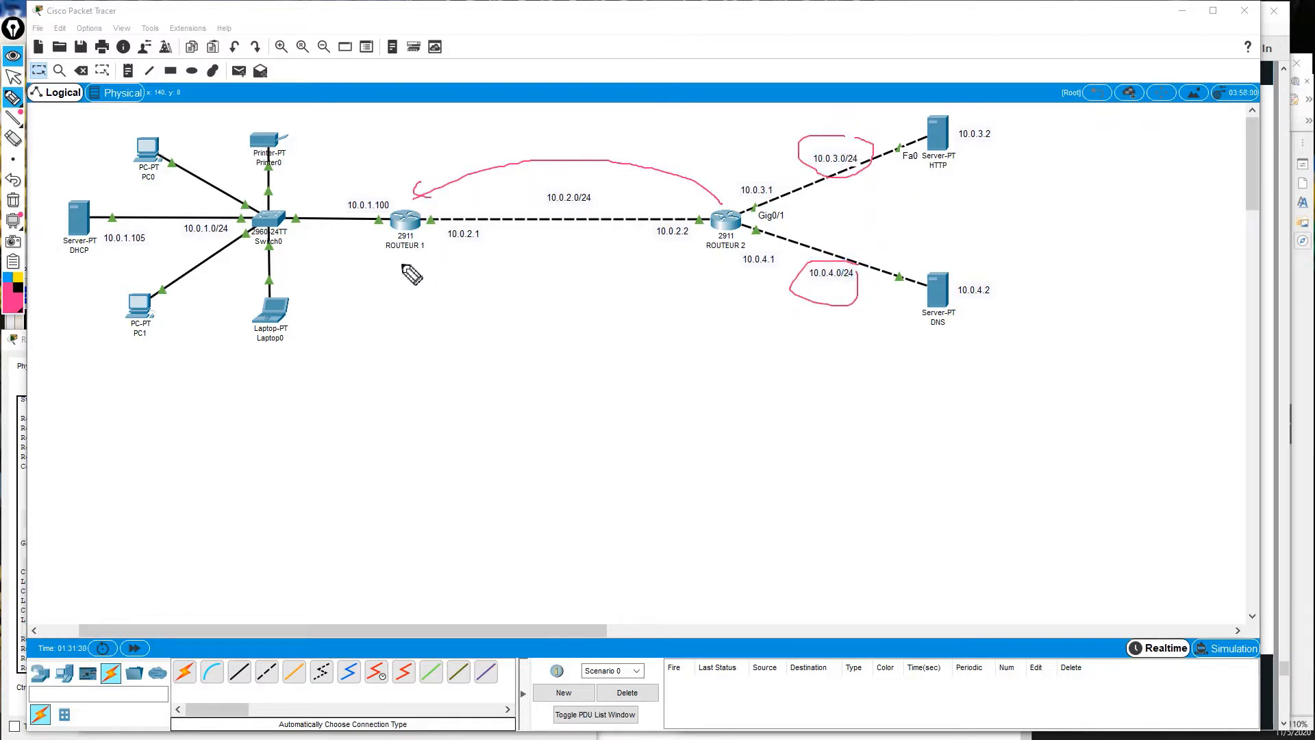
pyautogui.moveTo(401, 293)
pyautogui.mouseDown()
pyautogui.moveTo(403, 254)
pyautogui.moveTo(388, 273)
pyautogui.moveTo(463, 344)
pyautogui.mouseUp()
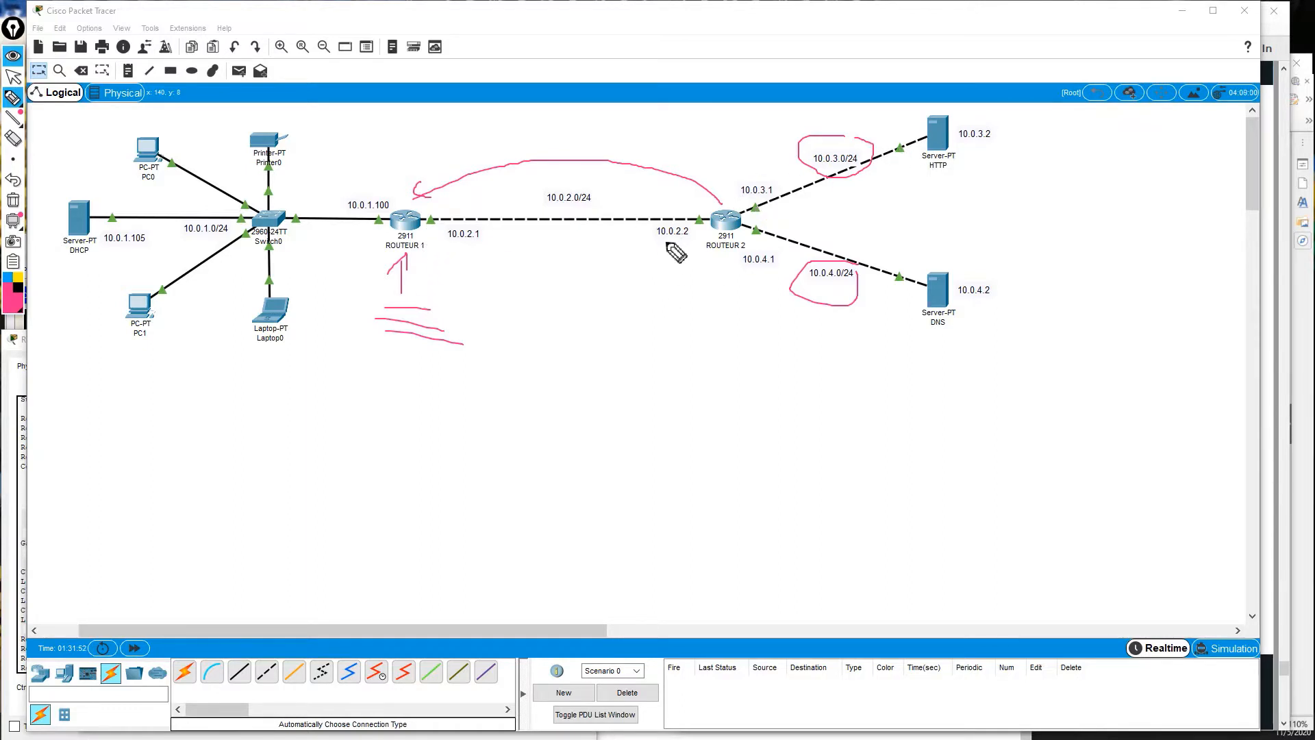
pyautogui.moveTo(652, 226)
pyautogui.mouseDown()
pyautogui.moveTo(696, 240)
pyautogui.moveTo(694, 221)
pyautogui.moveTo(655, 225)
pyautogui.mouseUp()
pyautogui.click(21, 58)
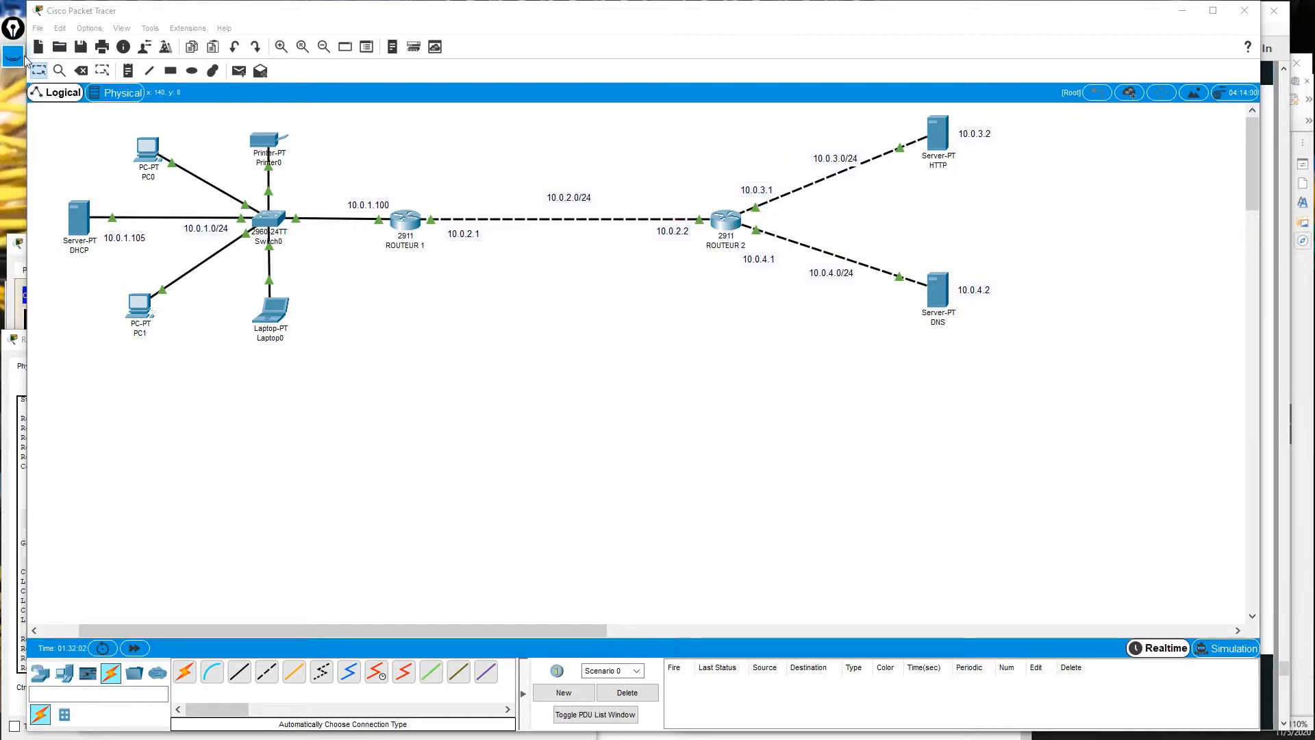
pyautogui.click(1282, 38)
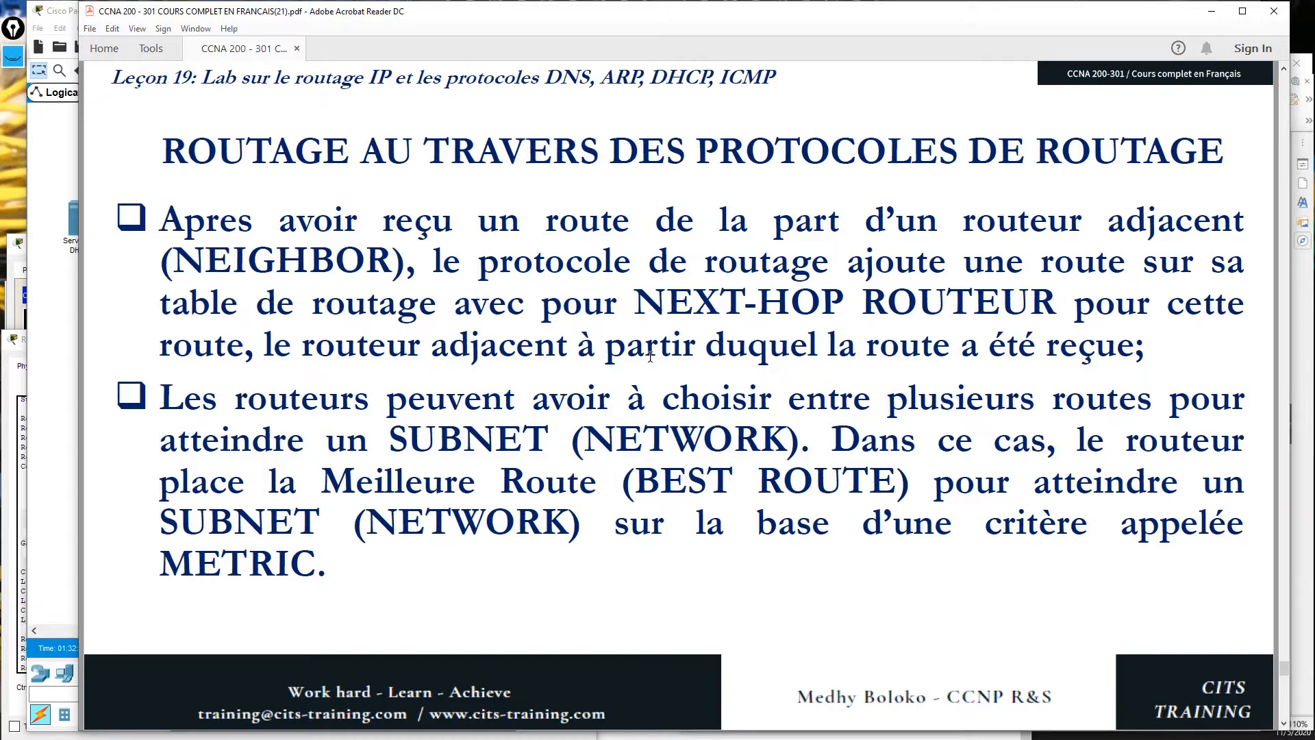
pyautogui.click(45, 477)
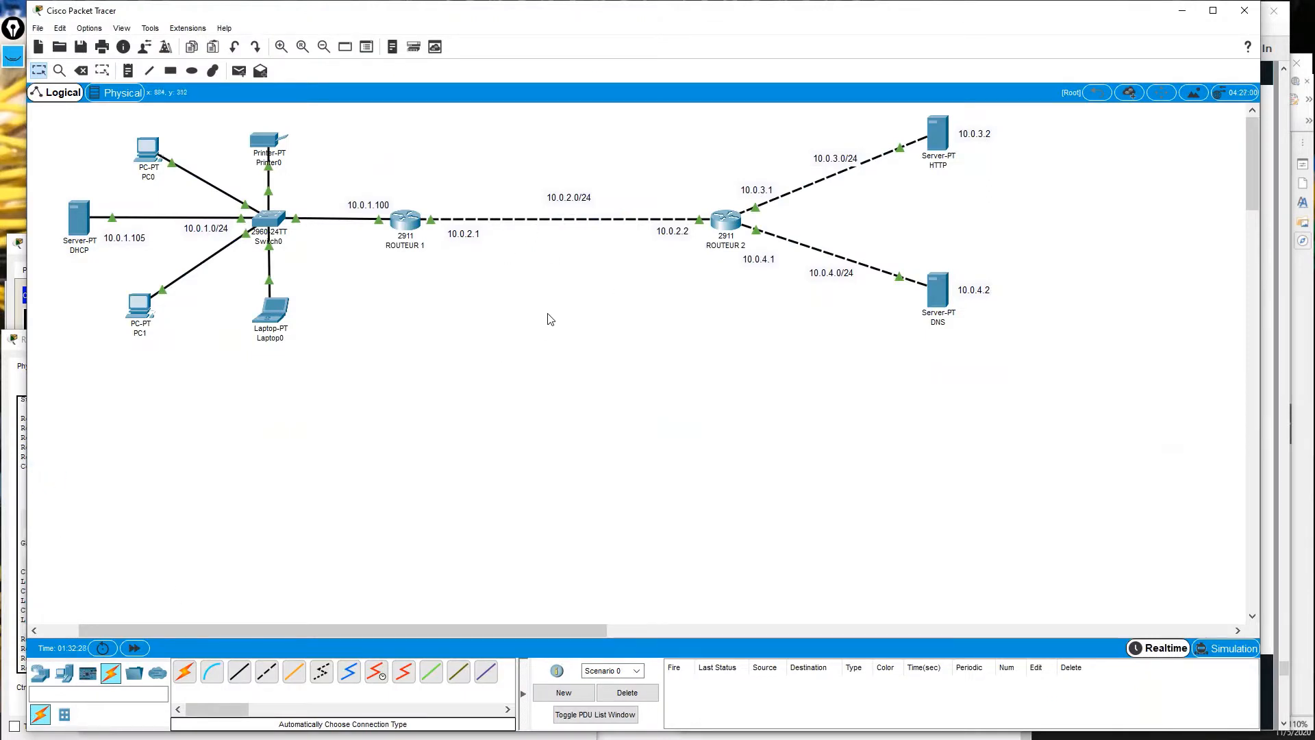
# Erase the old pink arcs, arrows, underlines and circled labels from the screen.
pyautogui.click(13, 55)
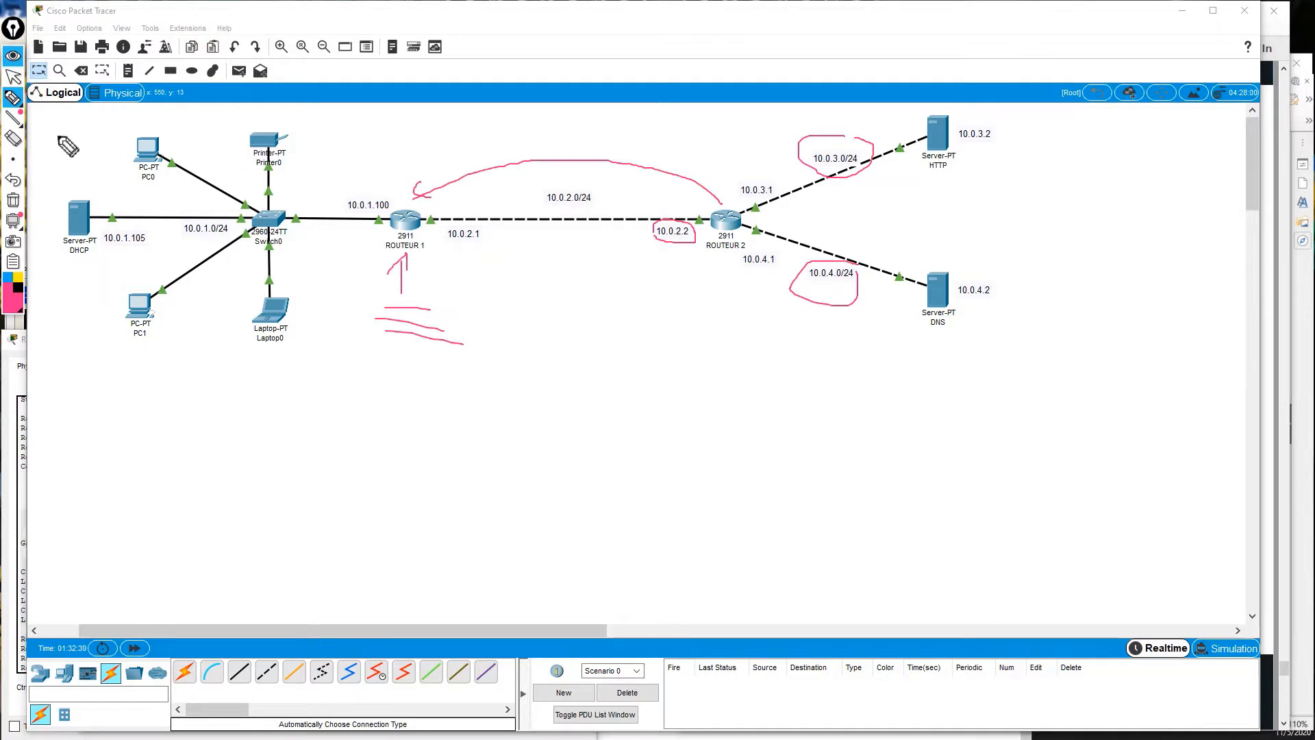
pyautogui.click(13, 139)
pyautogui.click(544, 163)
pyautogui.moveTo(401, 281); pyautogui.dragTo(418, 335)
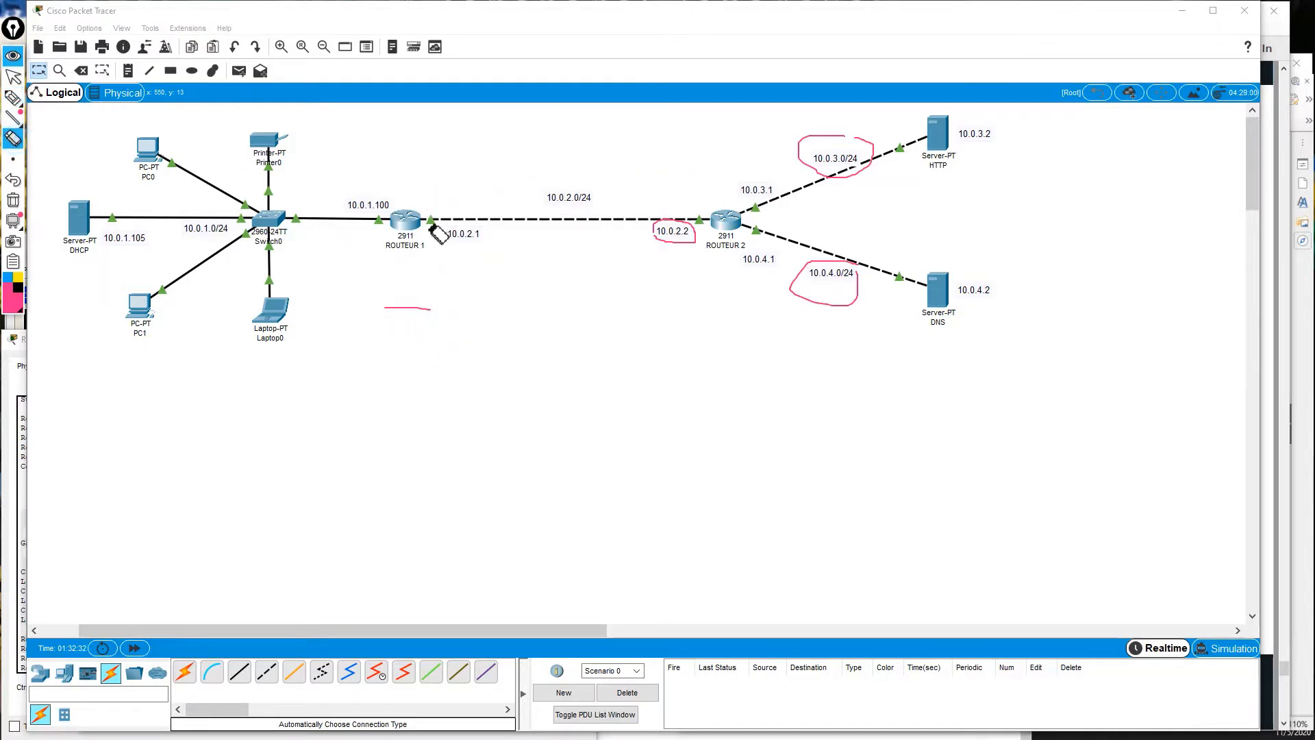
pyautogui.click(410, 309)
pyautogui.click(685, 226)
pyautogui.click(829, 262)
pyautogui.click(839, 137)
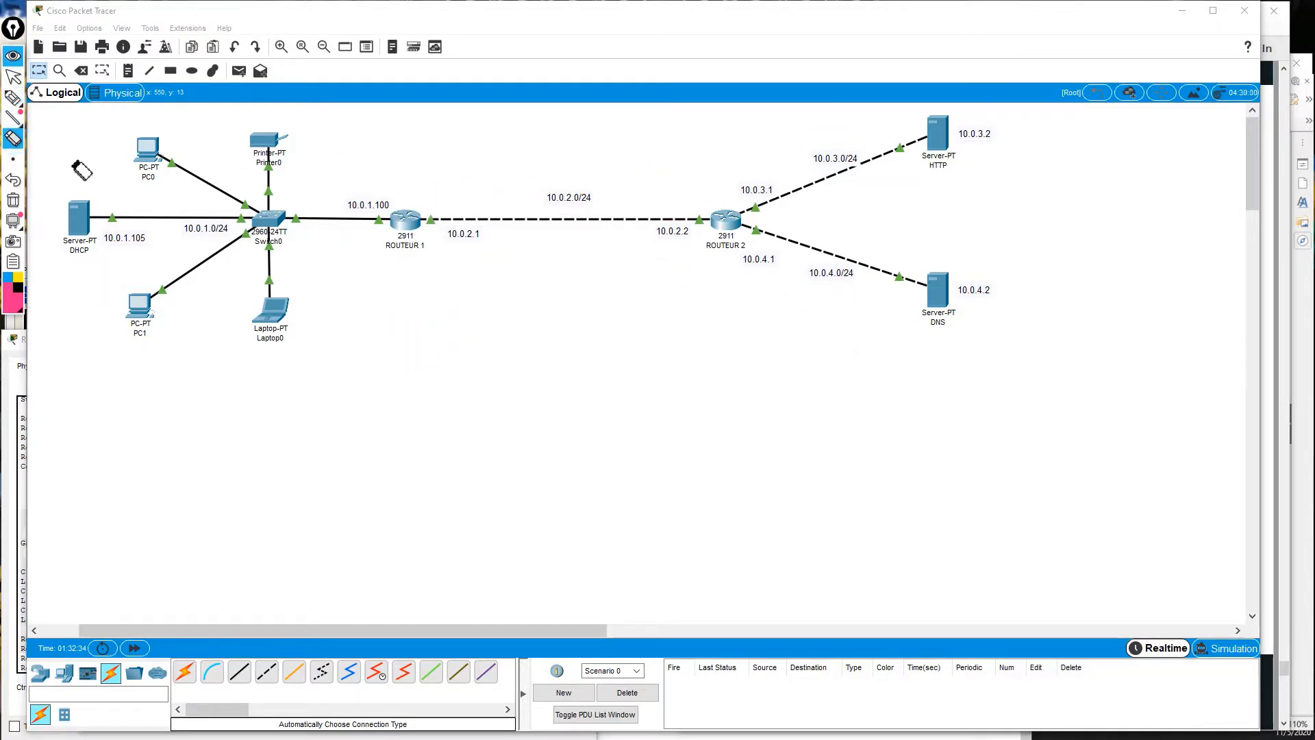
# Draw a freehand pink circle, lines from ROUTEUR 1 and ROUTEUR 2 to it, and loops below.
pyautogui.click(13, 97)
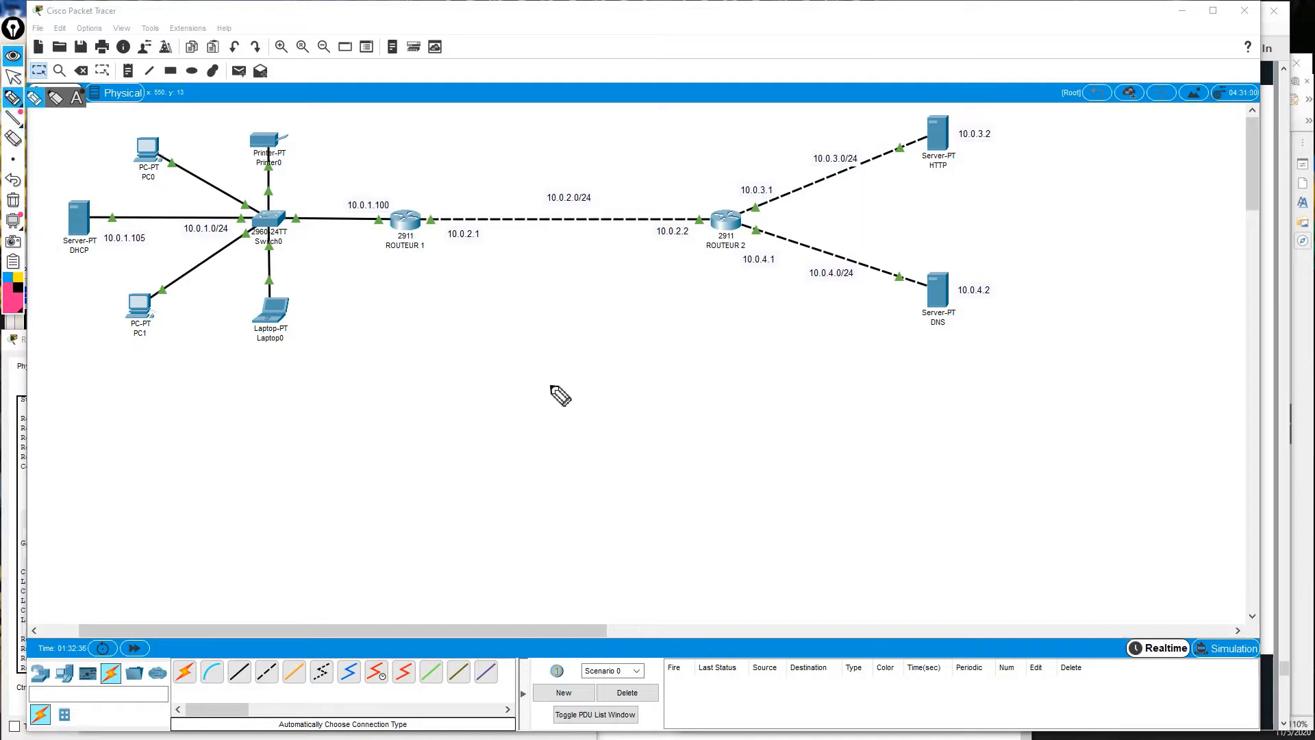
pyautogui.moveTo(551, 373)
pyautogui.mouseDown()
pyautogui.moveTo(534, 382)
pyautogui.moveTo(552, 399)
pyautogui.moveTo(556, 385)
pyautogui.mouseUp()
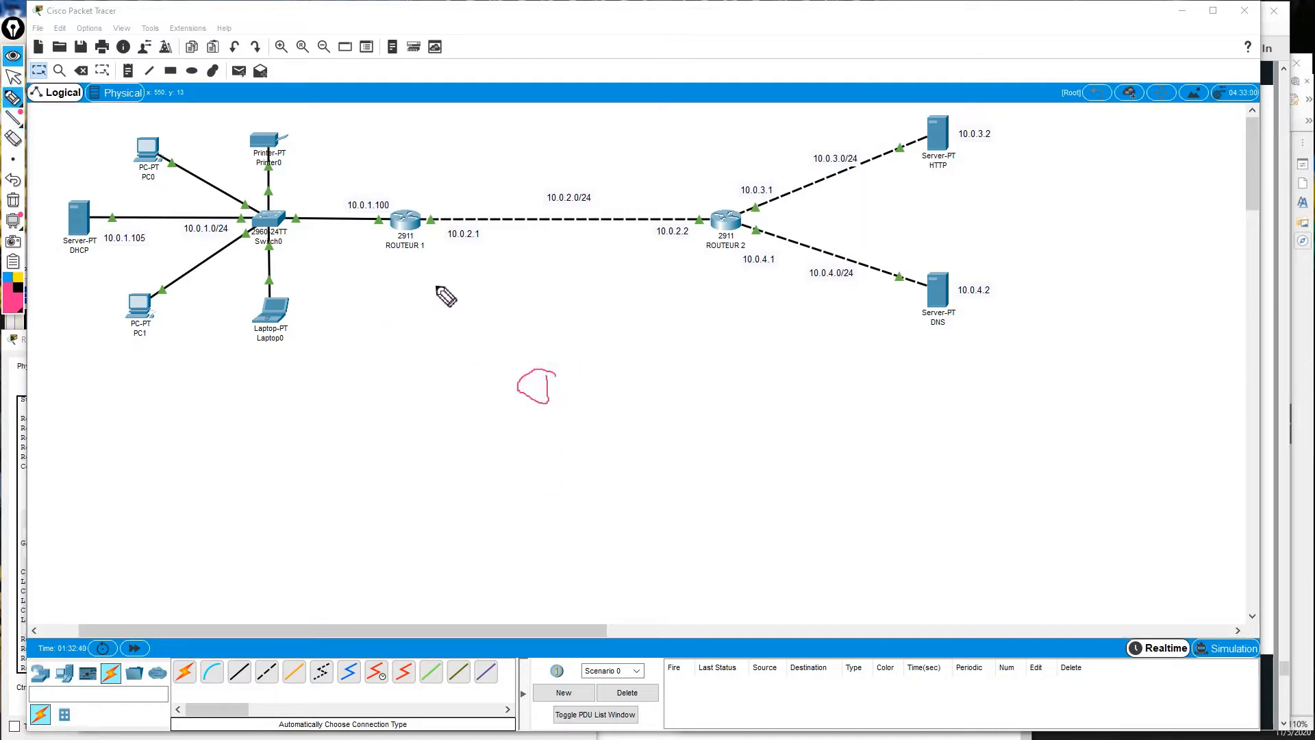
pyautogui.click(414, 253)
pyautogui.moveTo(414, 253); pyautogui.dragTo(512, 377)
pyautogui.moveTo(714, 255)
pyautogui.mouseDown()
pyautogui.moveTo(552, 372)
pyautogui.moveTo(525, 481)
pyautogui.mouseUp()
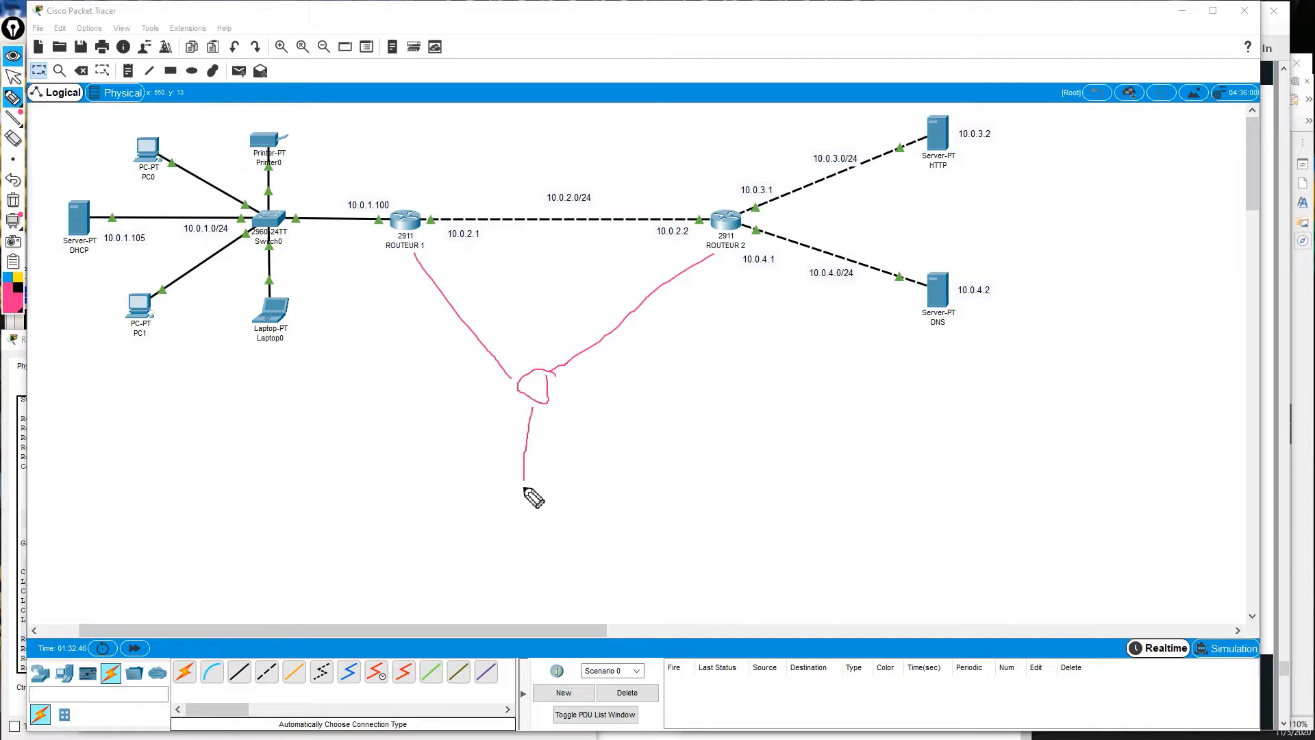
pyautogui.moveTo(519, 484)
pyautogui.mouseDown()
pyautogui.moveTo(493, 511)
pyautogui.moveTo(578, 526)
pyautogui.moveTo(519, 481)
pyautogui.mouseUp()
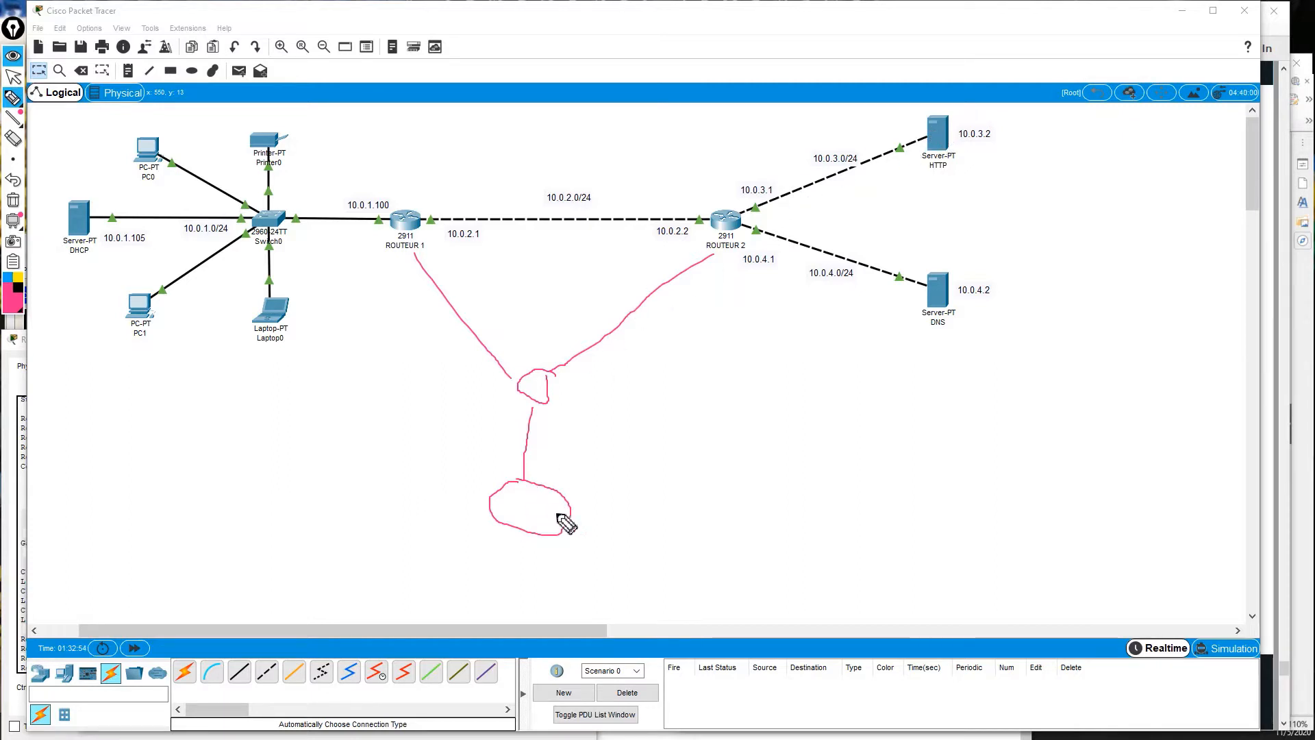
pyautogui.moveTo(570, 515)
pyautogui.mouseDown()
pyautogui.moveTo(643, 558)
pyautogui.moveTo(623, 524)
pyautogui.mouseUp()
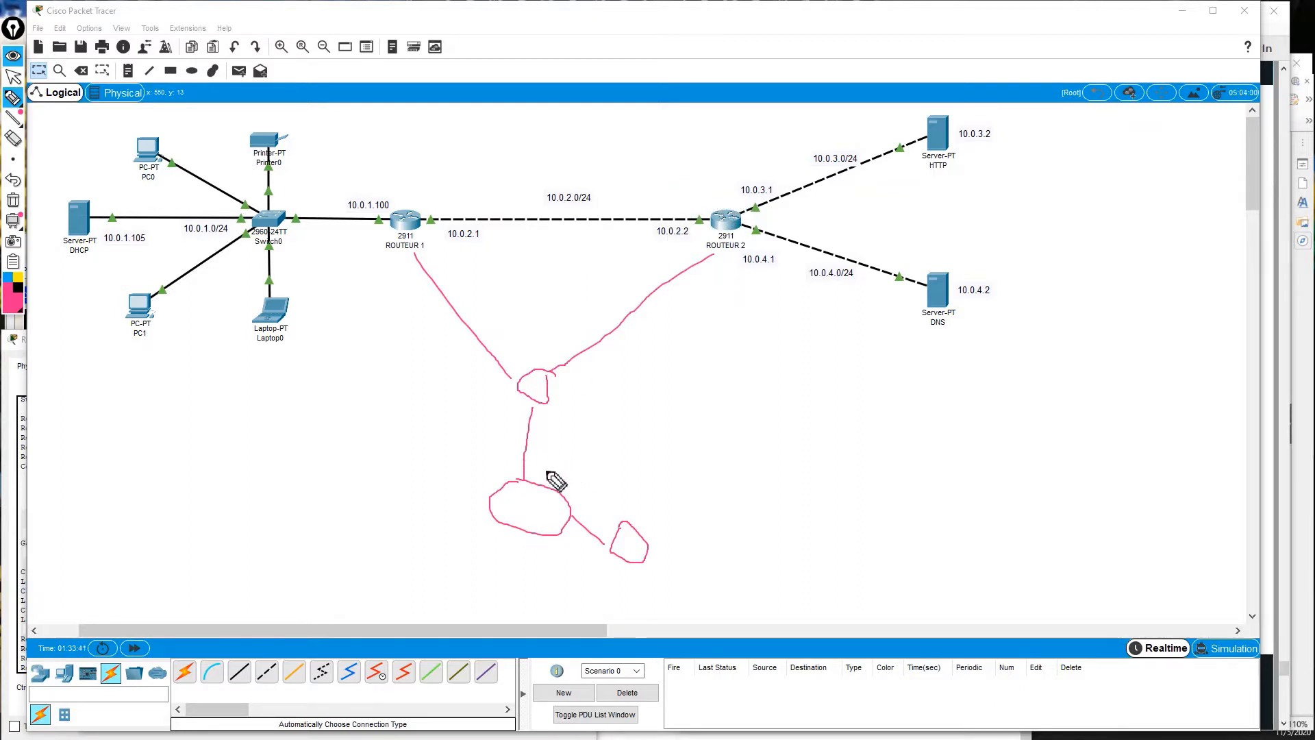
pyautogui.click(494, 193)
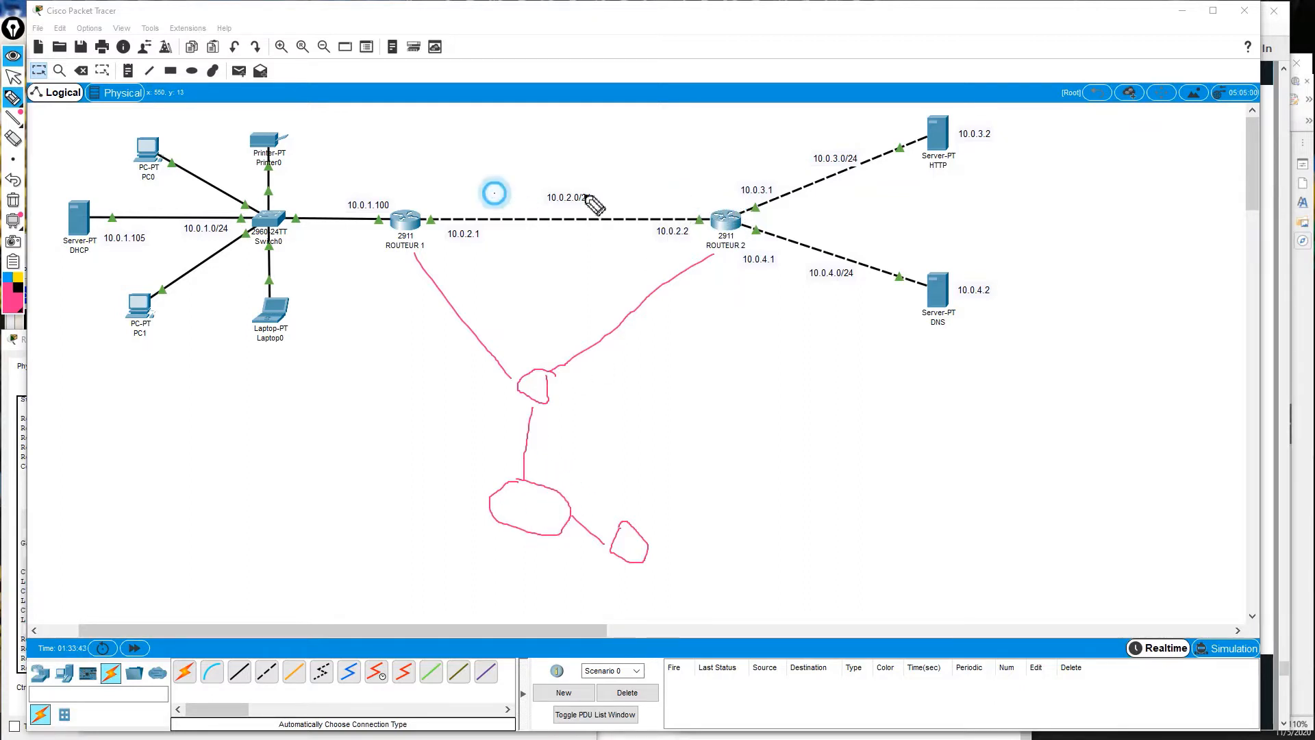
# Add pink arrows above the ROUTEUR 1–2 link and toward ROUTEUR 2, plus a label by the loop.
pyautogui.moveTo(586, 196)
pyautogui.mouseDown()
pyautogui.moveTo(635, 192)
pyautogui.moveTo(615, 197)
pyautogui.mouseUp()
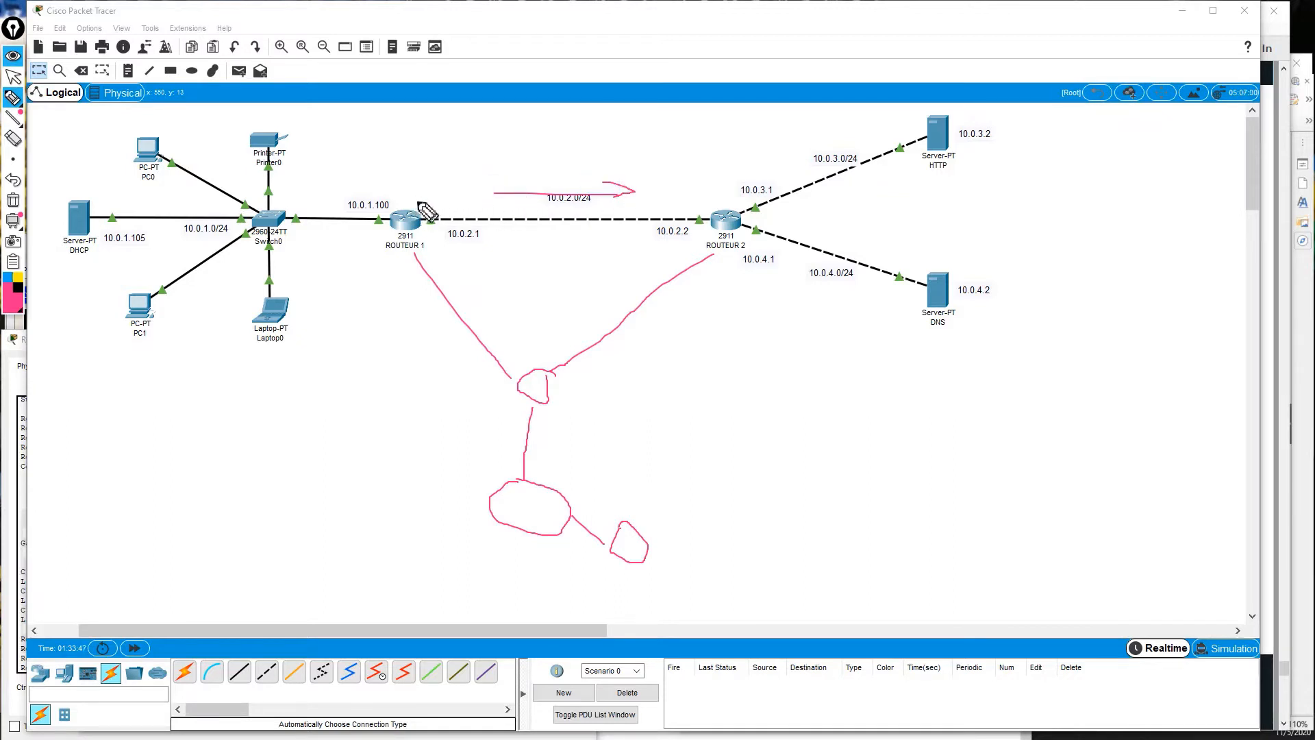
pyautogui.moveTo(556, 378); pyautogui.dragTo(582, 410)
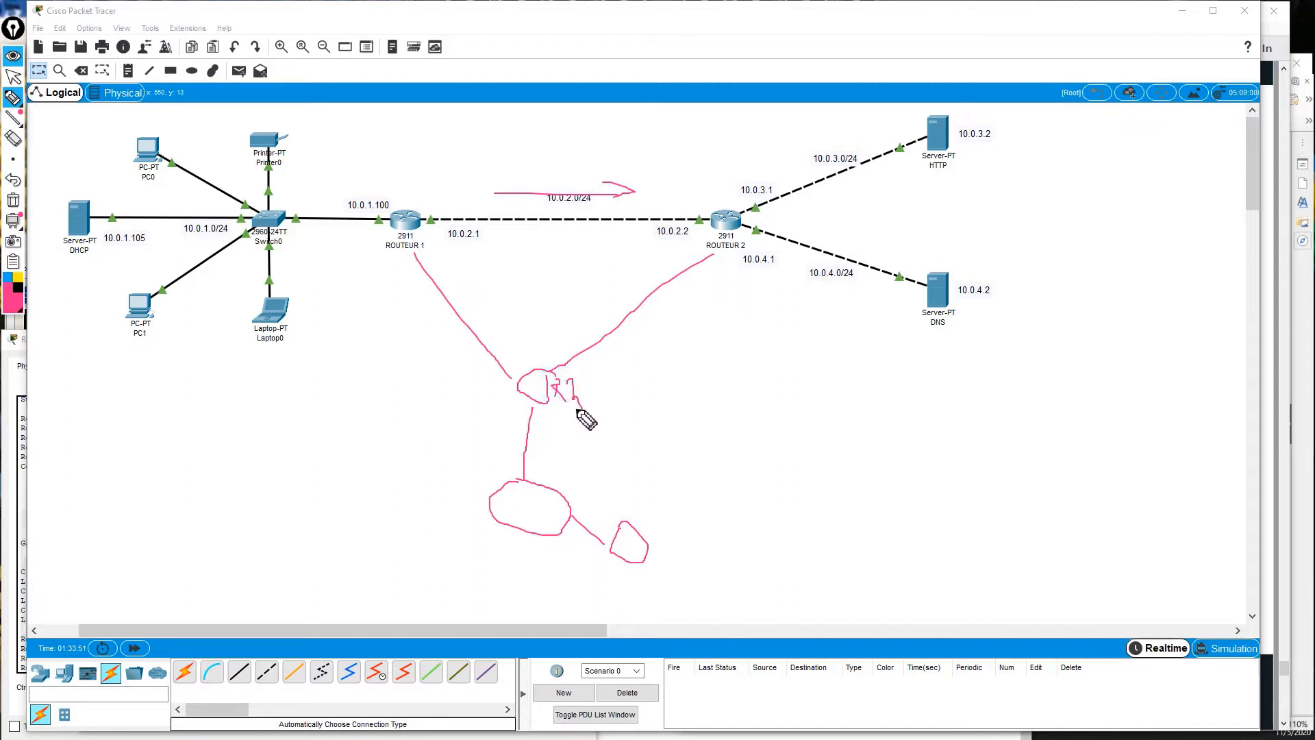
pyautogui.moveTo(574, 326)
pyautogui.mouseDown()
pyautogui.moveTo(675, 268)
pyautogui.moveTo(671, 287)
pyautogui.mouseUp()
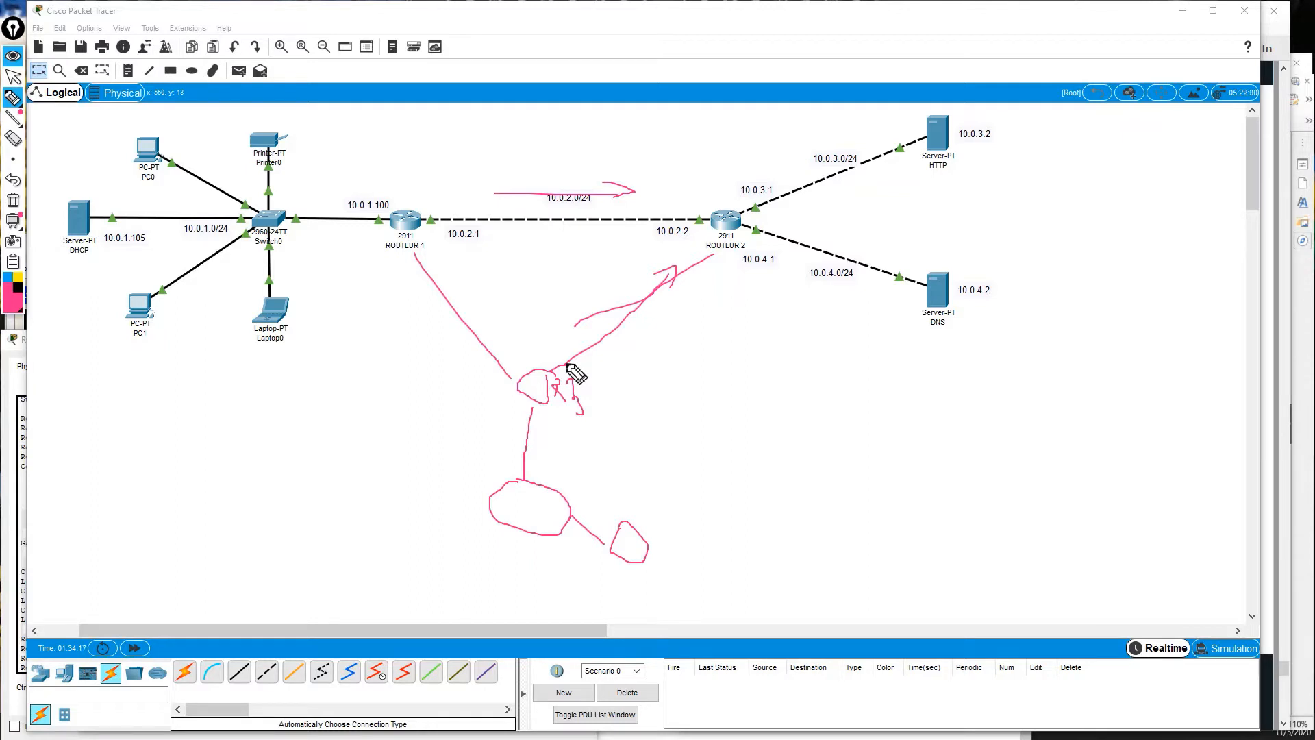
# Erase every pink stroke over the static routes slide and bring Packet Tracer back.
pyautogui.click(13, 76)
pyautogui.click(1289, 49)
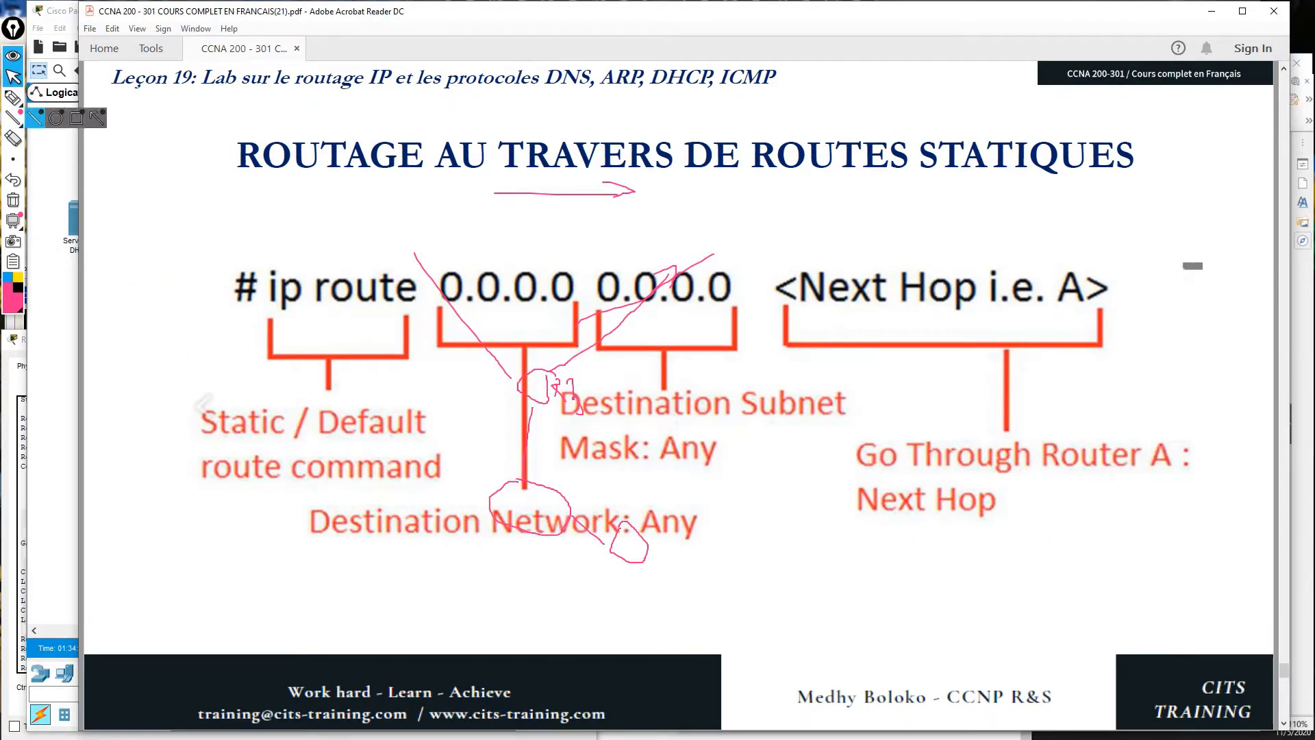
pyautogui.click(13, 138)
pyautogui.moveTo(370, 184)
pyautogui.mouseDown()
pyautogui.moveTo(504, 431)
pyautogui.moveTo(528, 576)
pyautogui.moveTo(642, 543)
pyautogui.mouseUp()
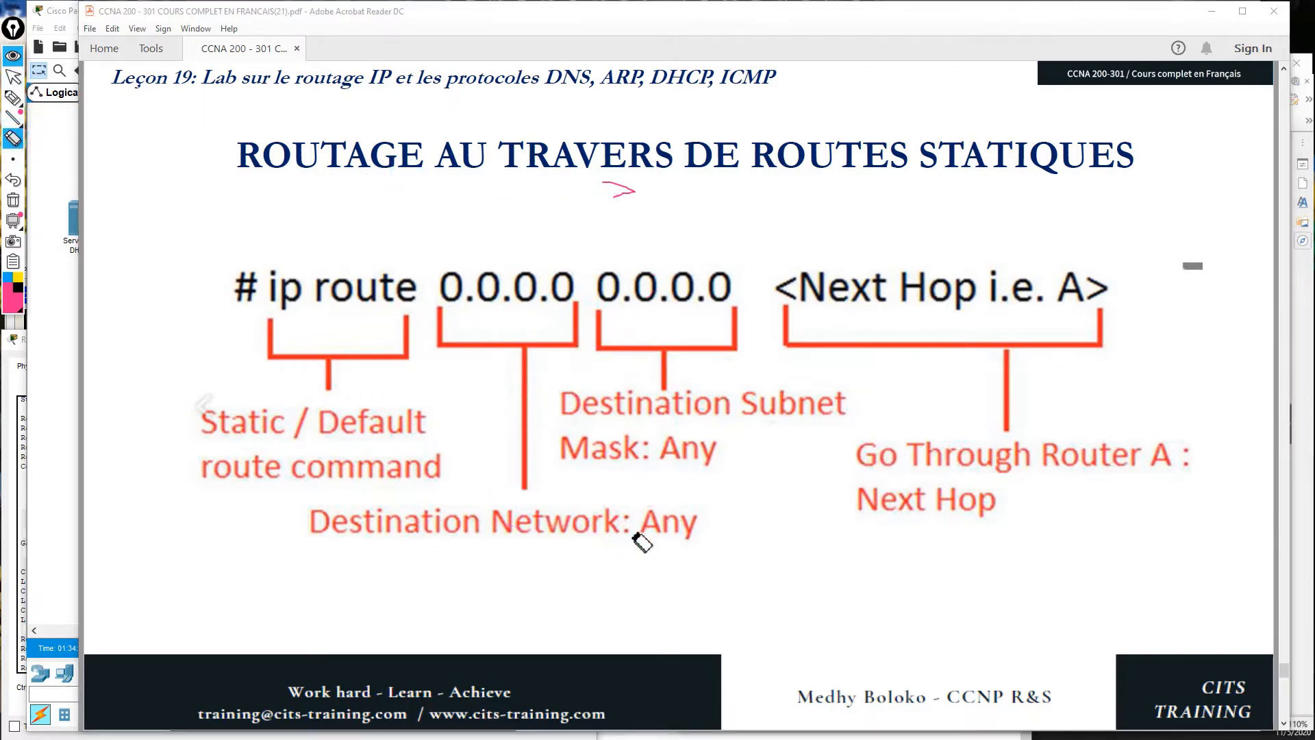
pyautogui.click(623, 200)
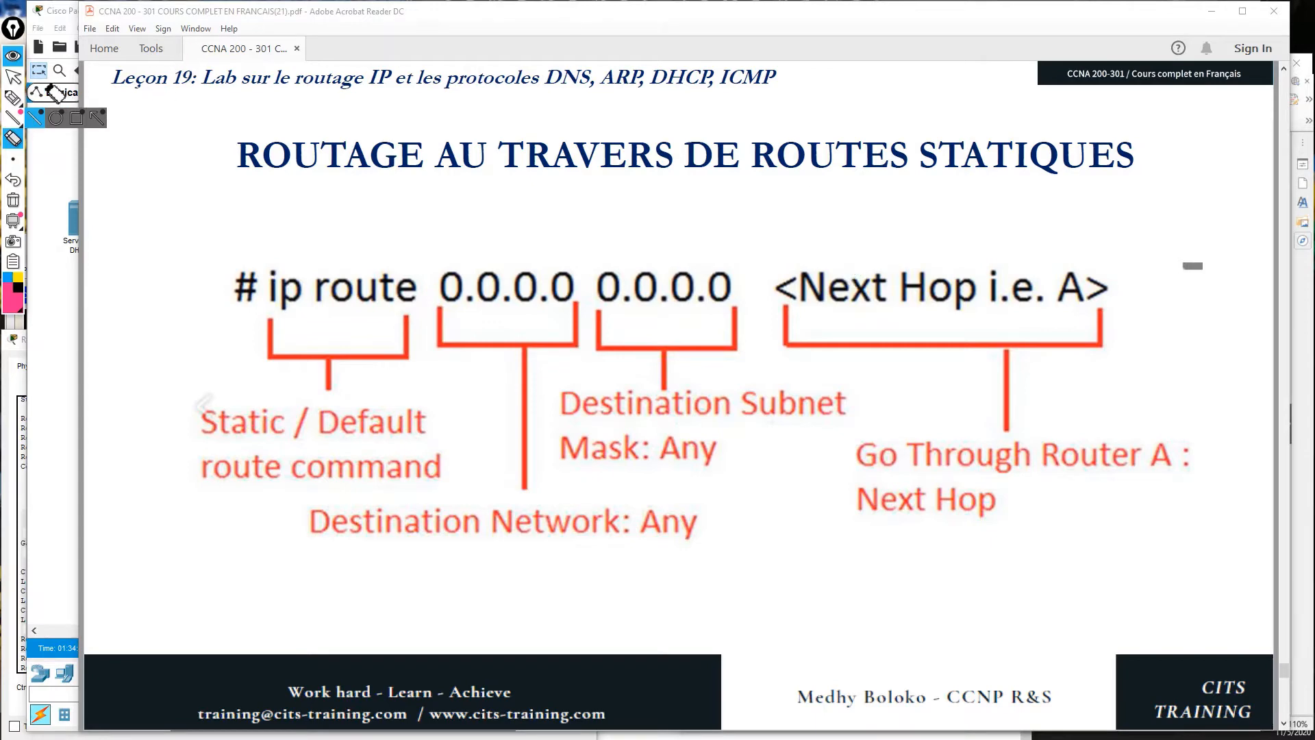
pyautogui.click(13, 79)
pyautogui.click(62, 145)
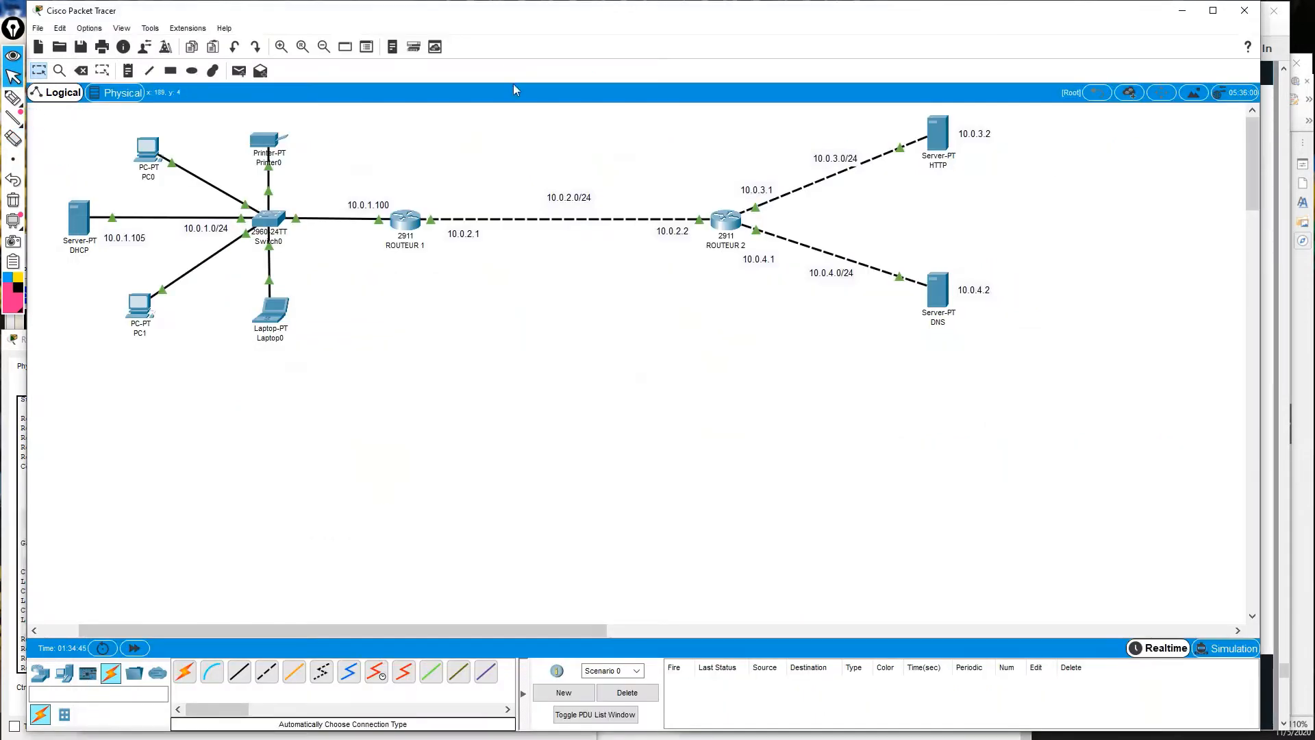
pyautogui.click(13, 98)
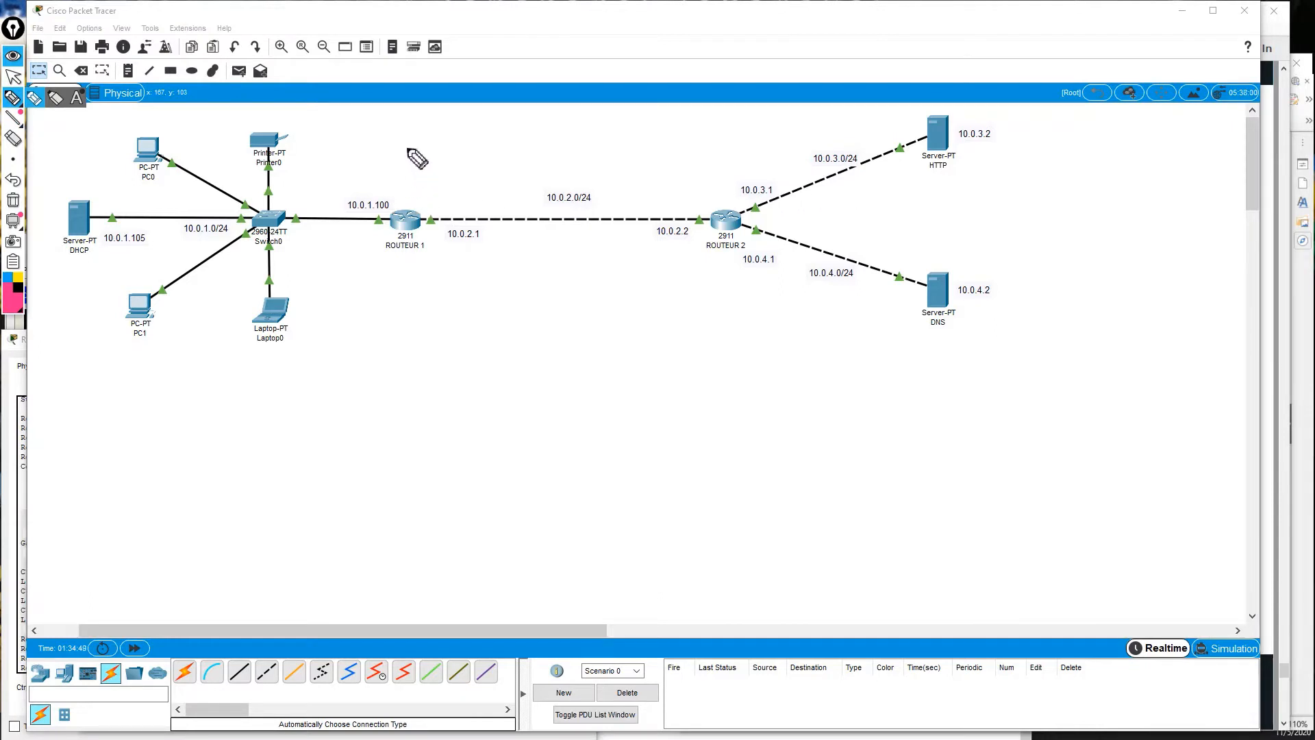
pyautogui.moveTo(404, 146)
pyautogui.mouseDown()
pyautogui.moveTo(482, 148)
pyautogui.moveTo(464, 156)
pyautogui.mouseUp()
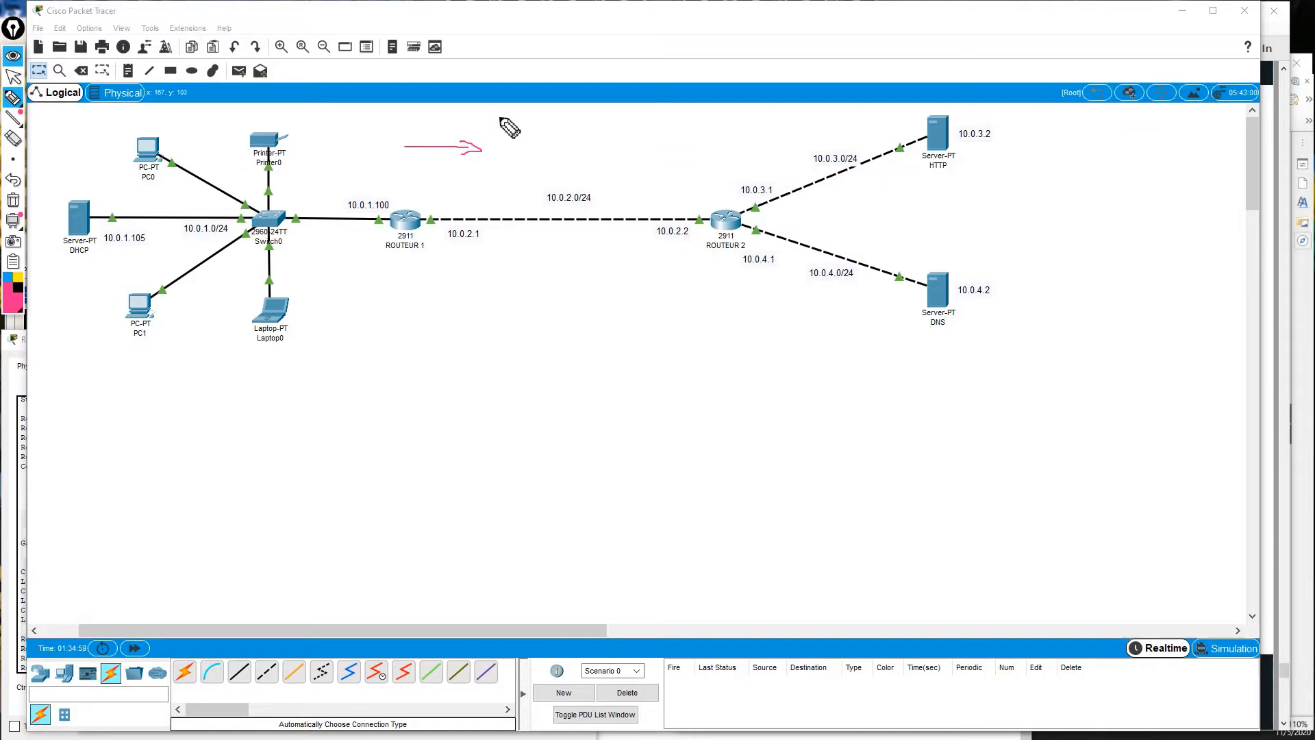
pyautogui.moveTo(499, 118)
pyautogui.mouseDown()
pyautogui.moveTo(499, 130)
pyautogui.moveTo(541, 126)
pyautogui.moveTo(510, 156)
pyautogui.moveTo(520, 169)
pyautogui.moveTo(536, 159)
pyautogui.moveTo(526, 168)
pyautogui.mouseUp()
pyautogui.click(499, 158)
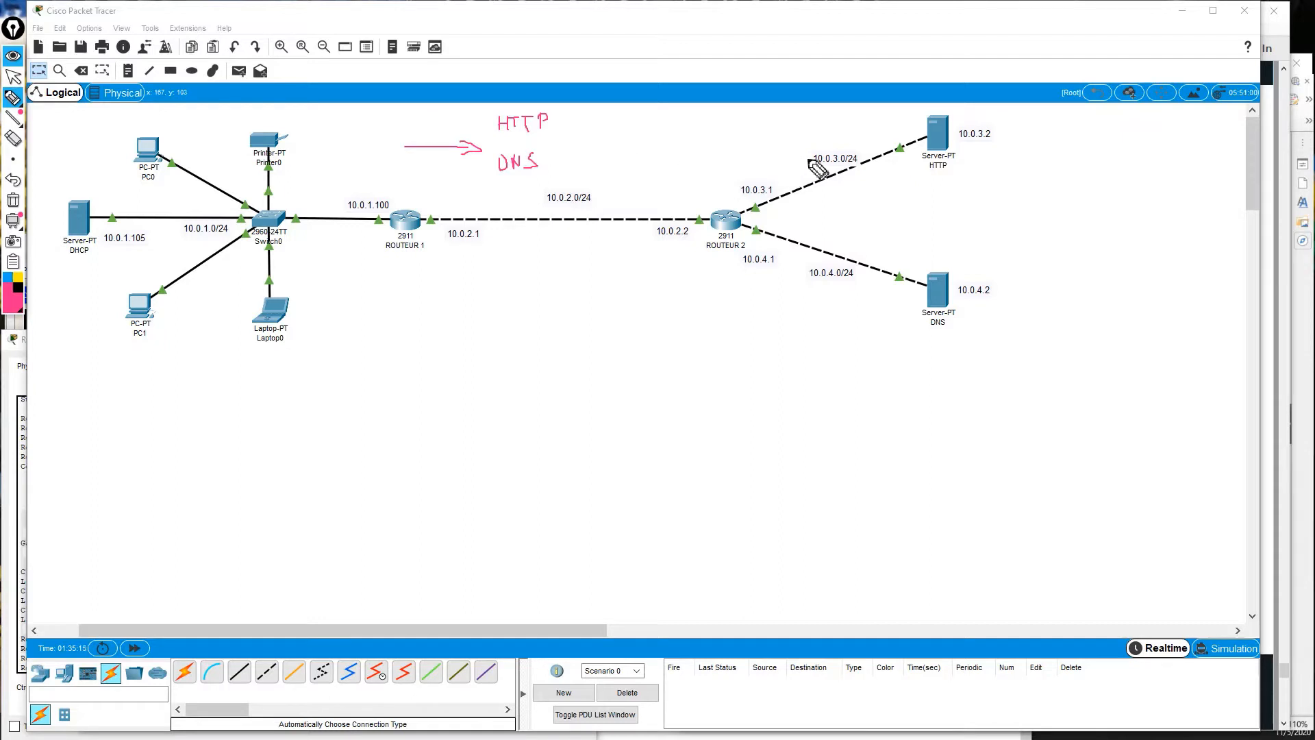
pyautogui.moveTo(811, 163); pyautogui.dragTo(854, 166)
pyautogui.moveTo(814, 279); pyautogui.dragTo(857, 280)
pyautogui.moveTo(566, 119); pyautogui.dragTo(625, 124)
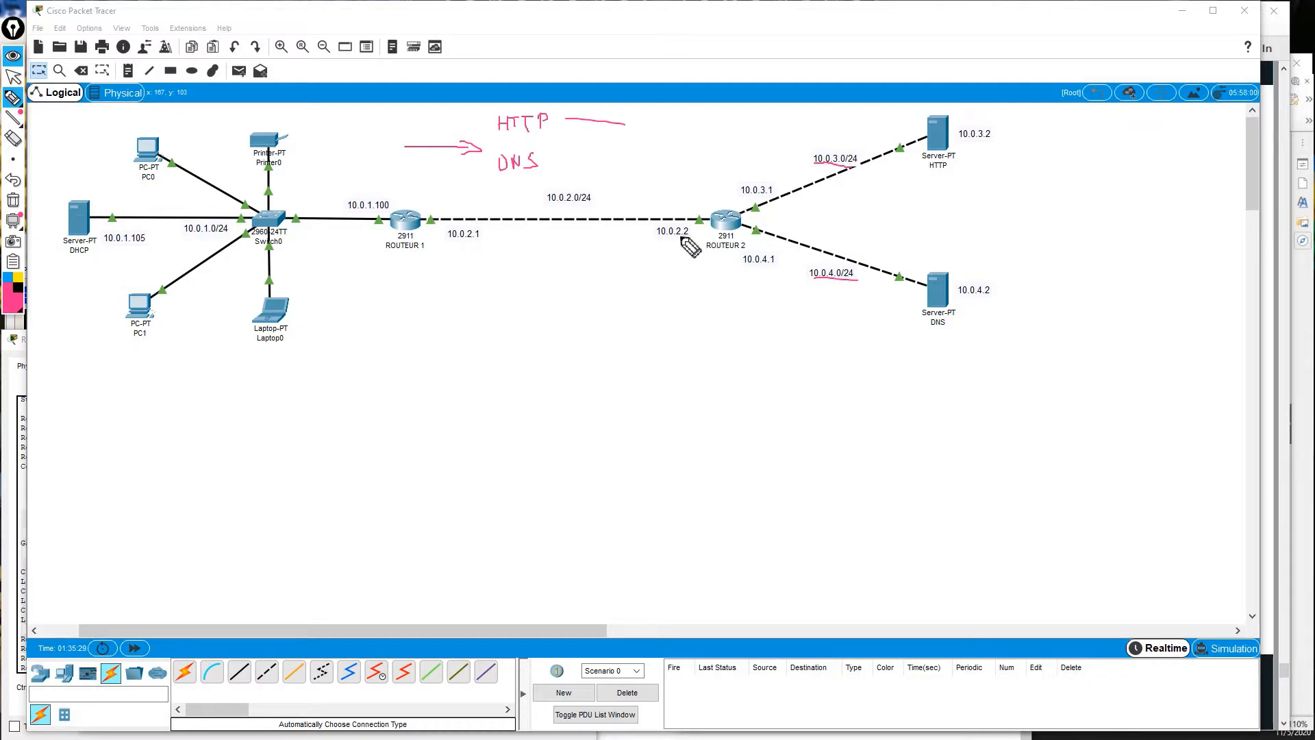
pyautogui.moveTo(654, 233); pyautogui.dragTo(692, 234)
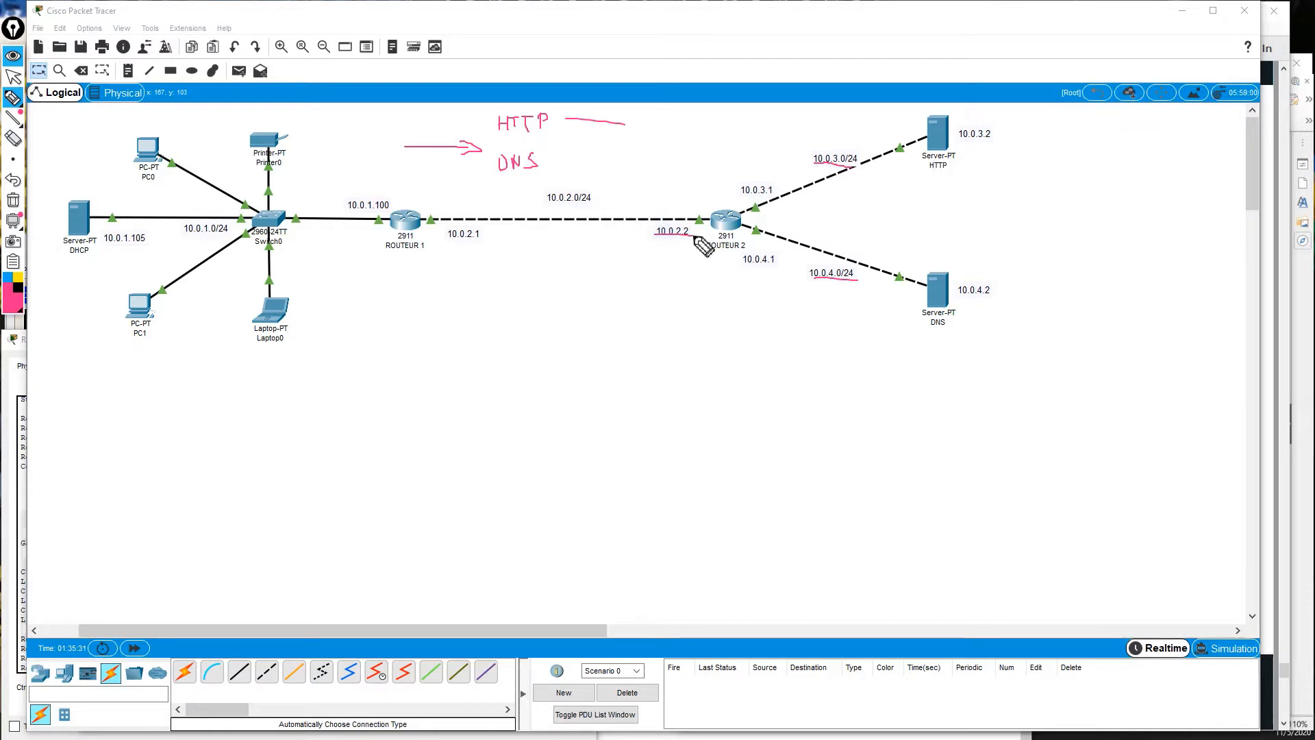
pyautogui.moveTo(567, 166); pyautogui.dragTo(619, 165)
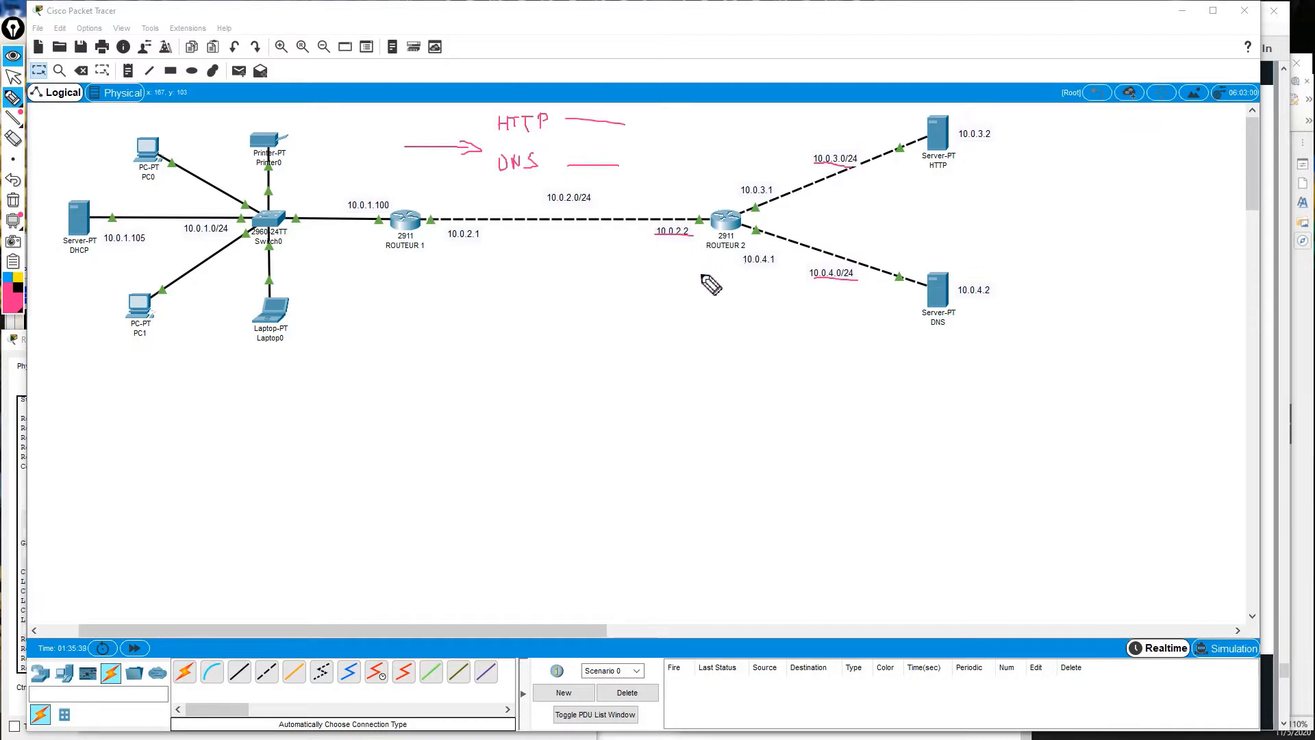
pyautogui.moveTo(682, 303)
pyautogui.mouseDown()
pyautogui.moveTo(576, 305)
pyautogui.moveTo(586, 317)
pyautogui.mouseUp()
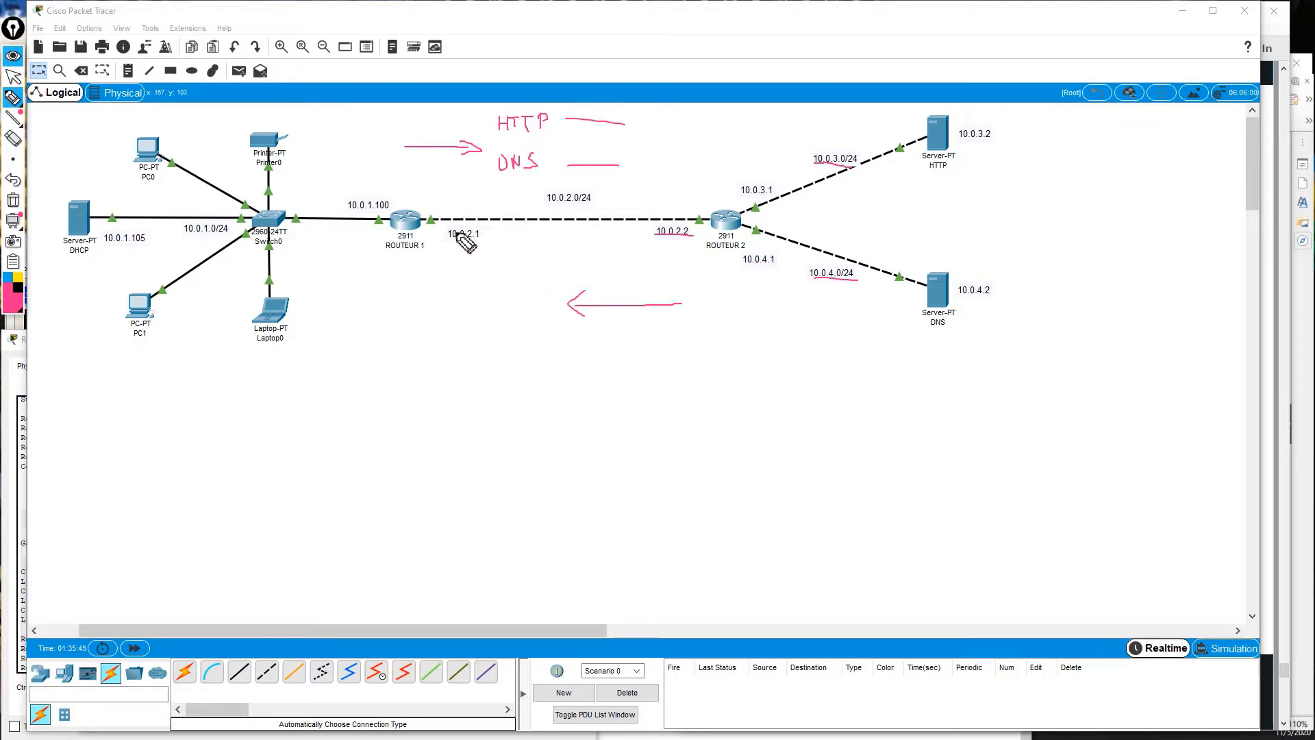
pyautogui.moveTo(445, 240); pyautogui.dragTo(479, 244)
pyautogui.click(13, 54)
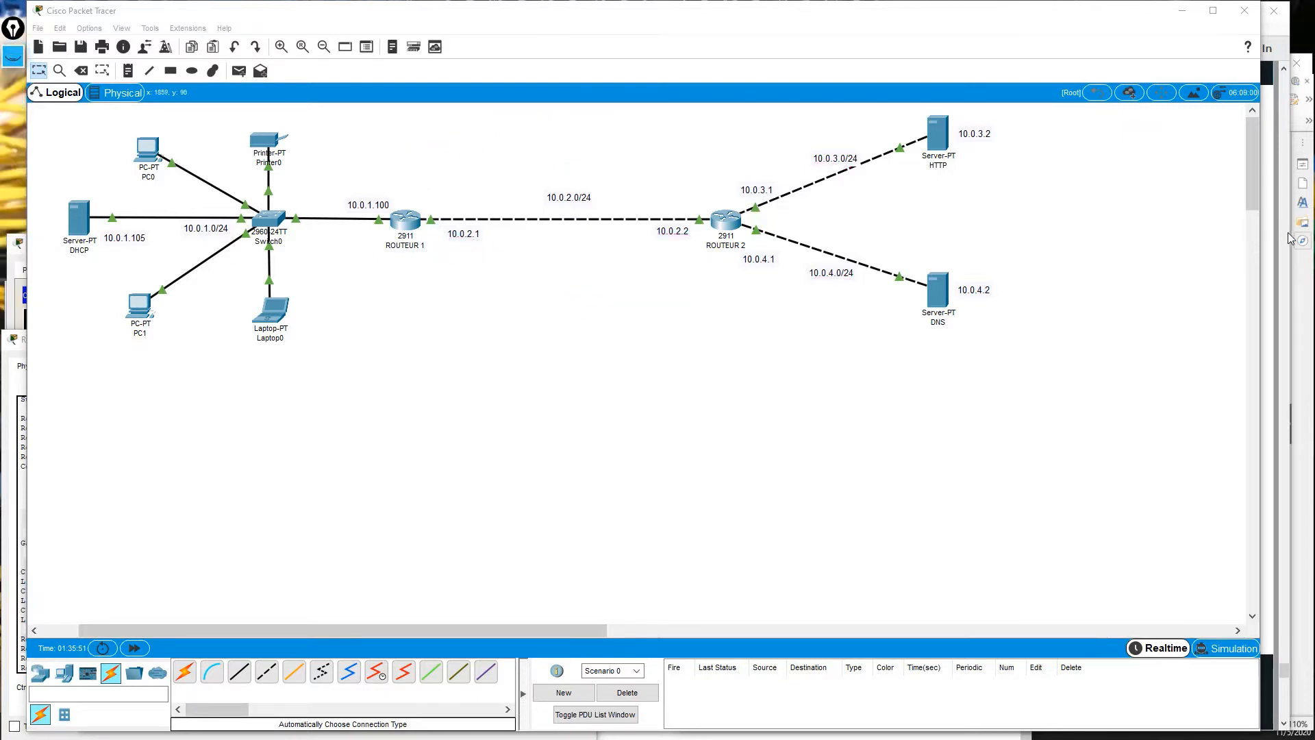
# Open ROUTEUR 1's command line from the topology.
pyautogui.click(11, 546)
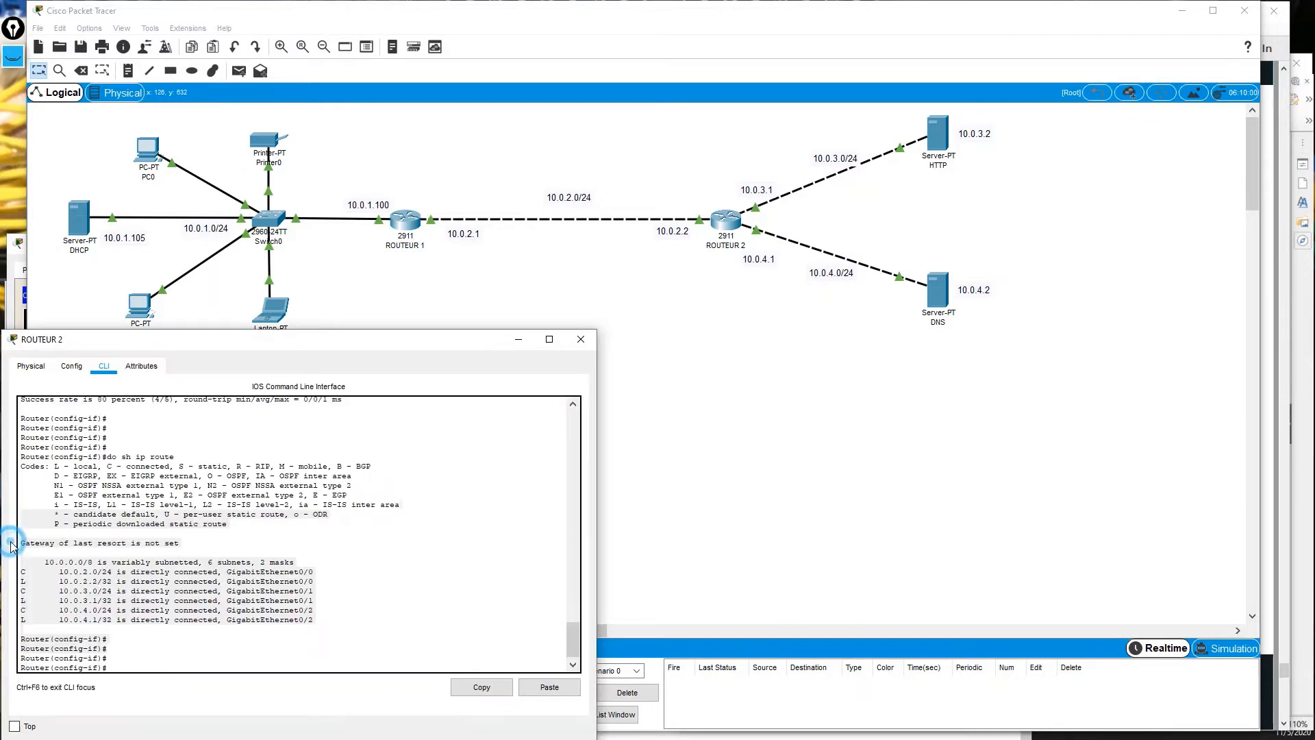
pyautogui.click(19, 284)
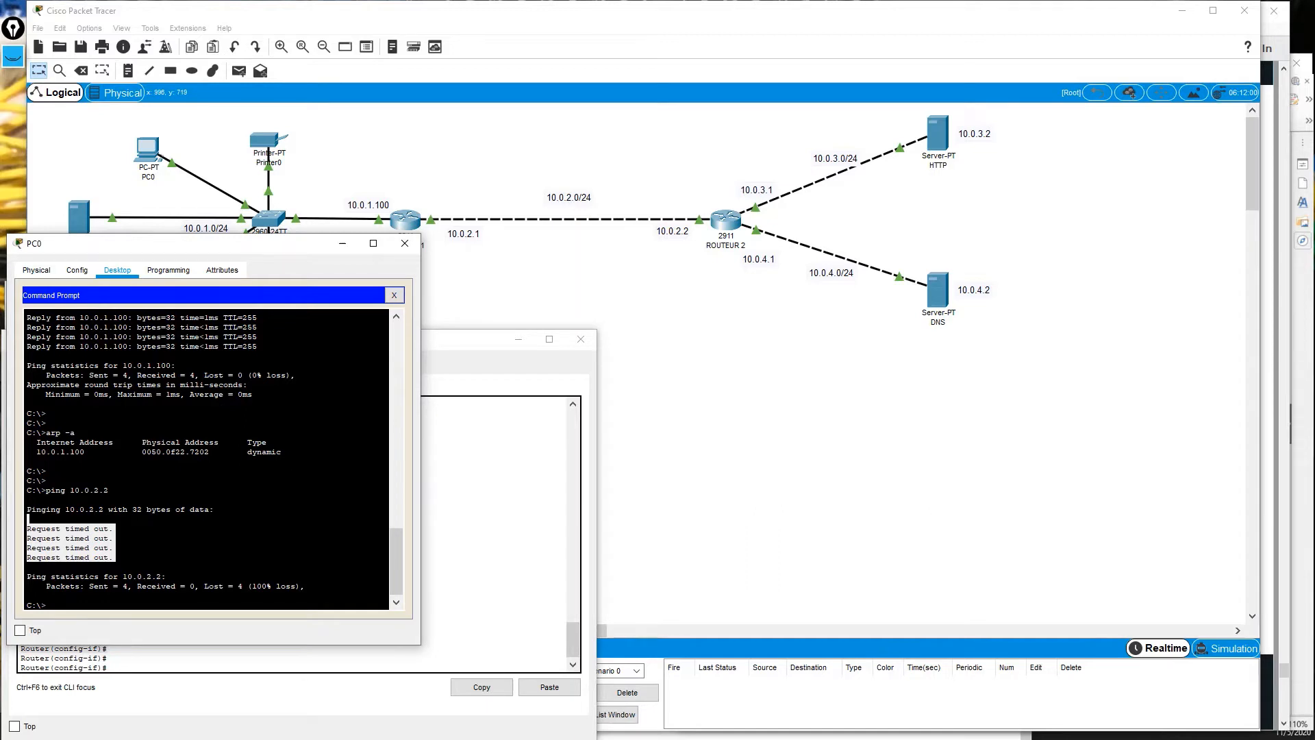
pyautogui.click(405, 219)
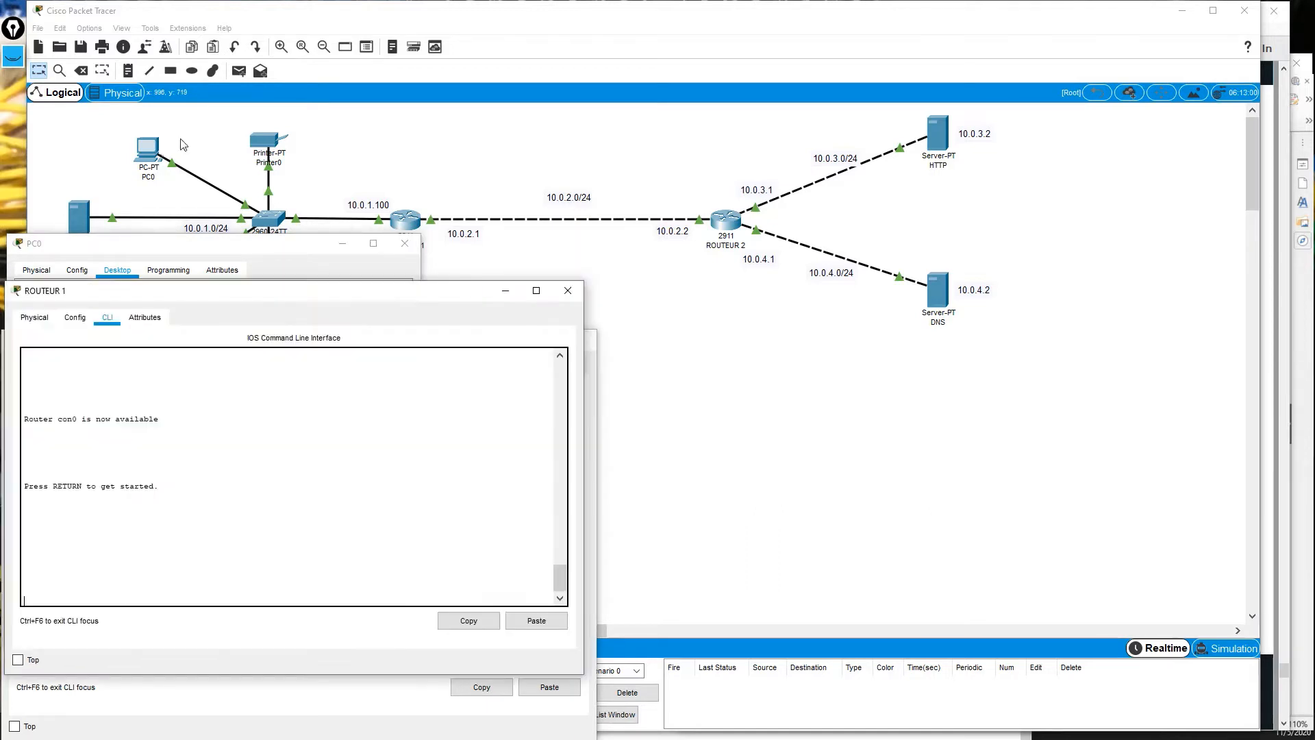
# Run enable and configure terminal on ROUTEUR 1 using Tab completion.
pyautogui.press('Return')
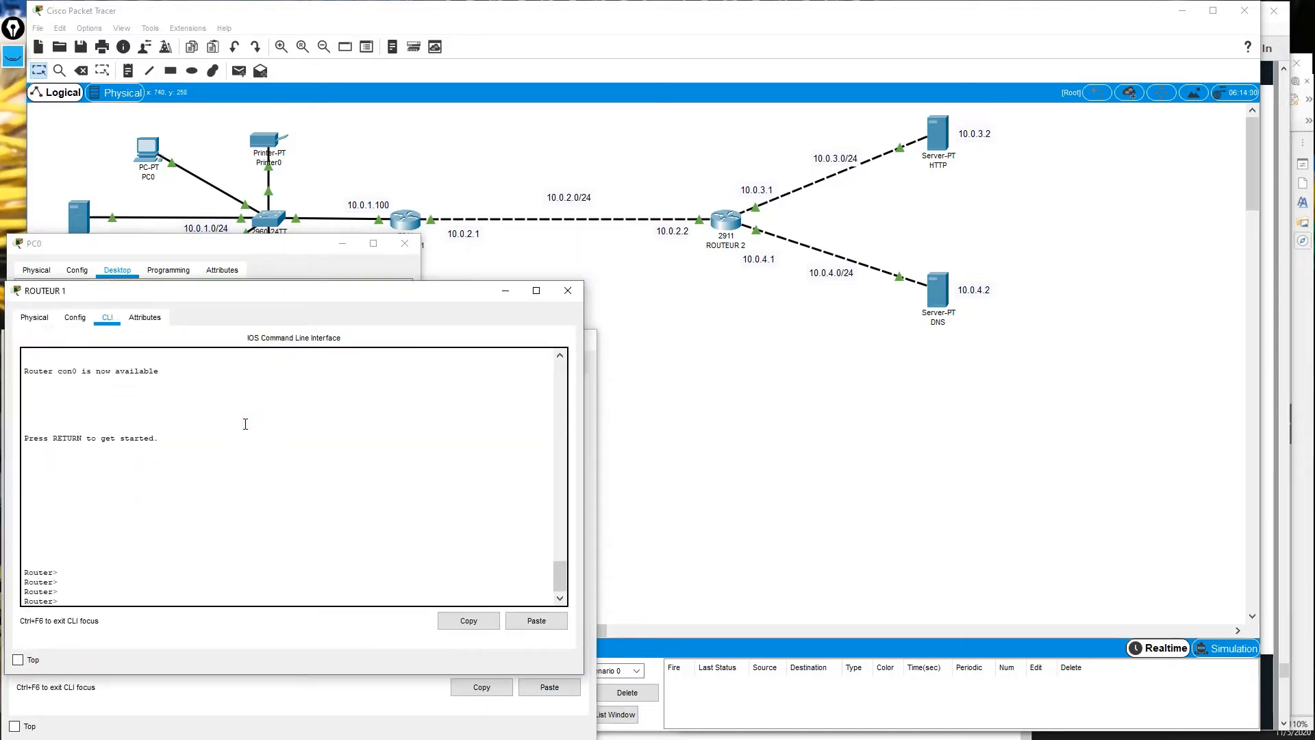
pyautogui.write('en')
pyautogui.press('Tab')
pyautogui.press('Return')
pyautogui.press('Return')
pyautogui.write('con')
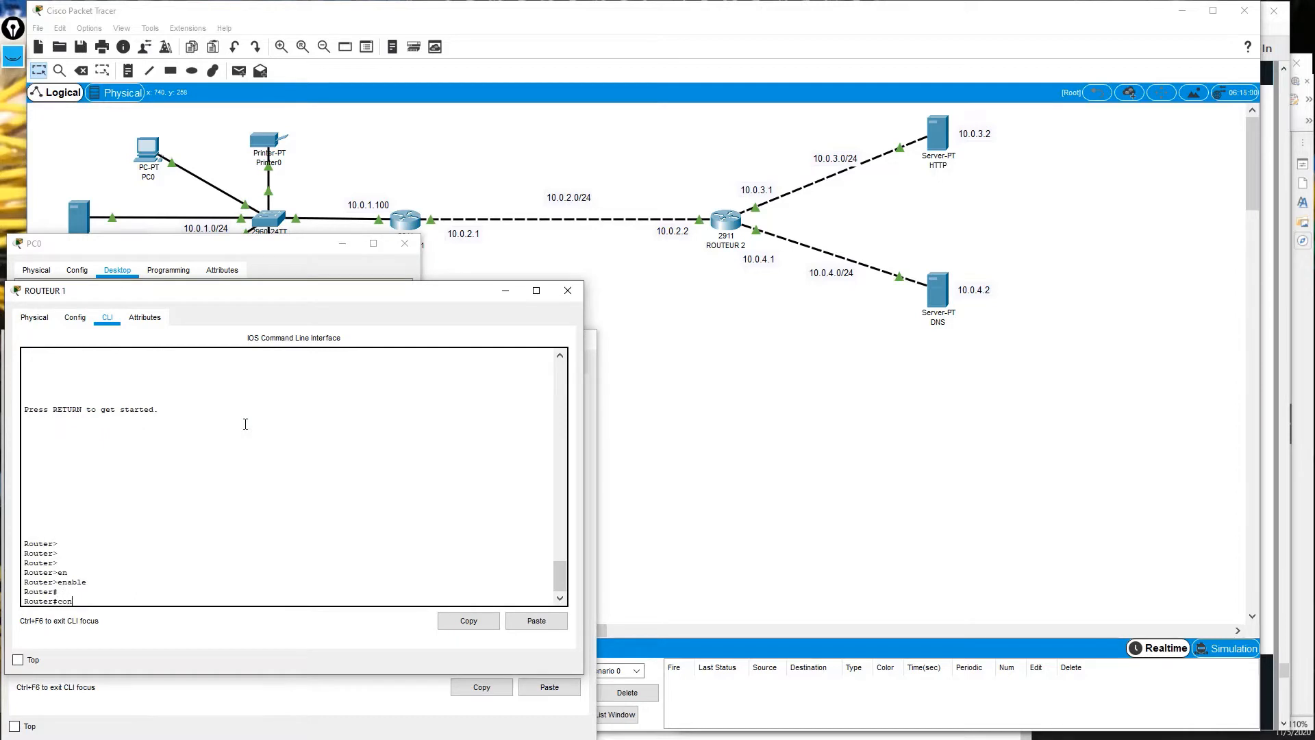
pyautogui.write('f')
pyautogui.press('Tab')
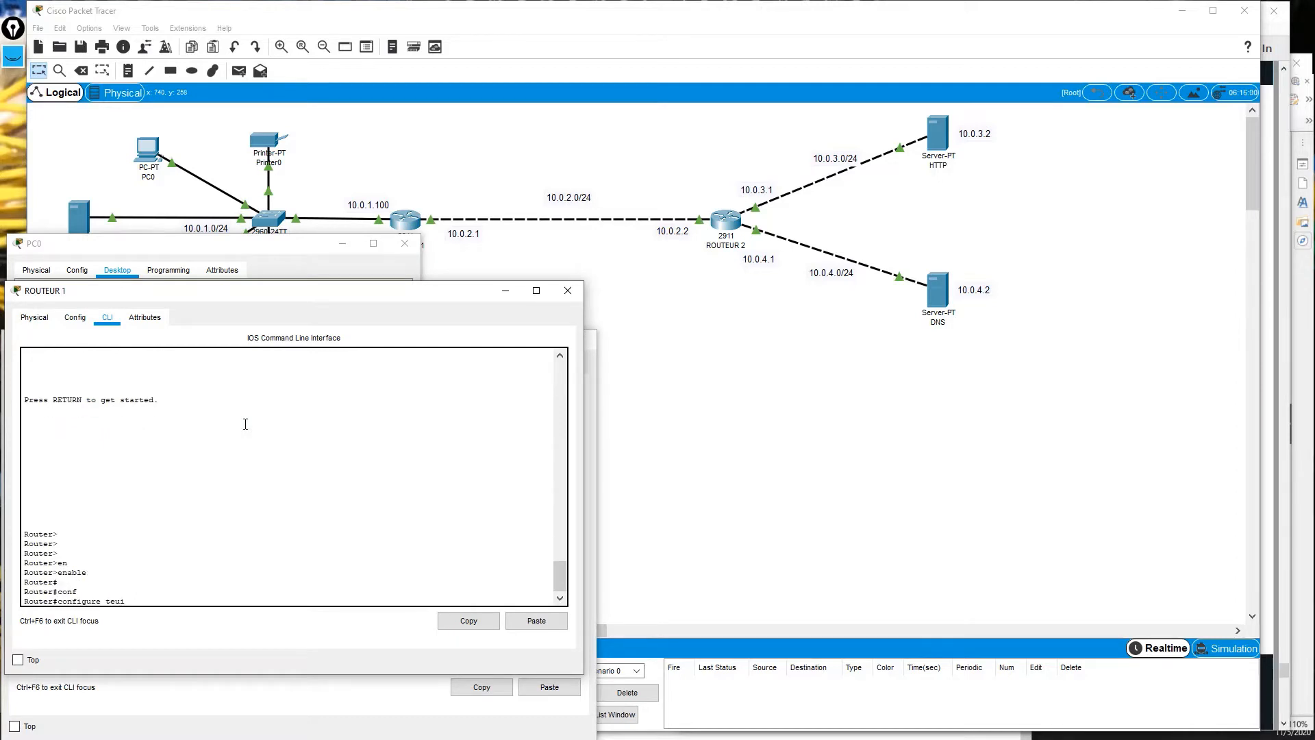
pyautogui.write('te')
pyautogui.press('Tab')
pyautogui.press('Return')
pyautogui.press('Return')
pyautogui.press('Return')
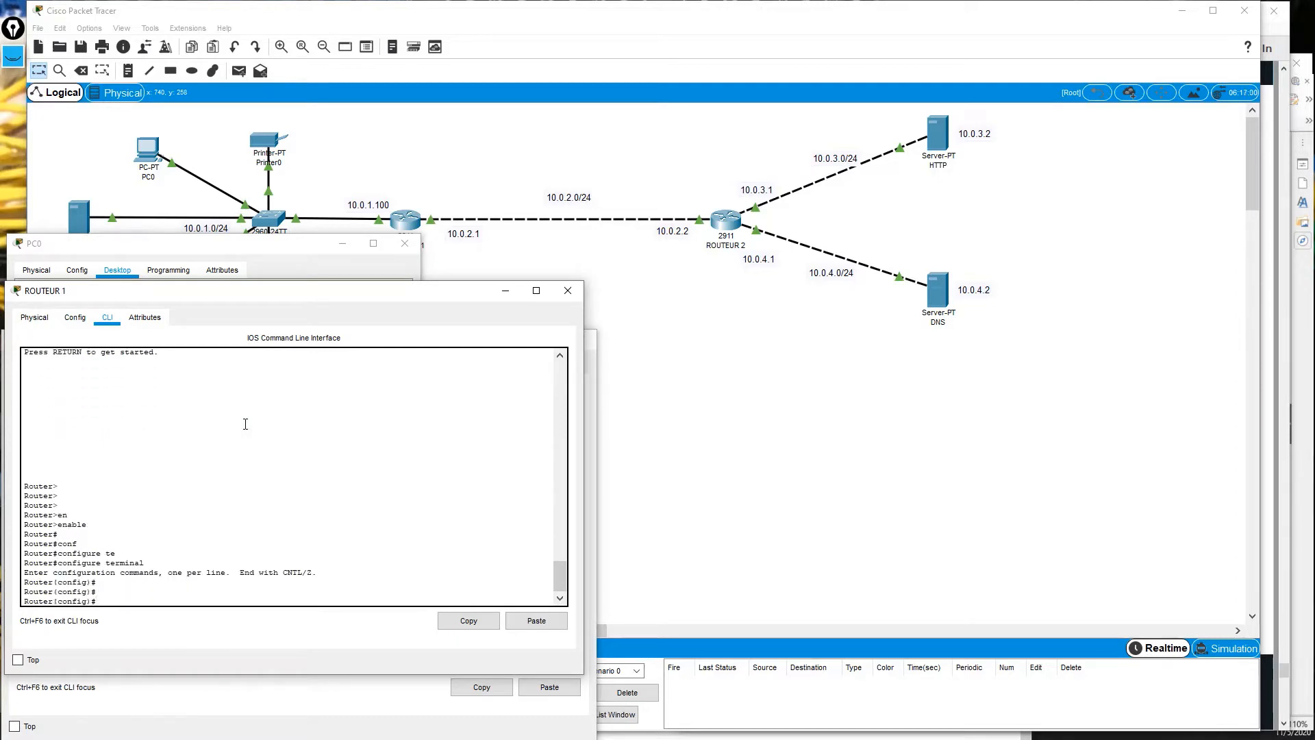
pyautogui.click(1275, 373)
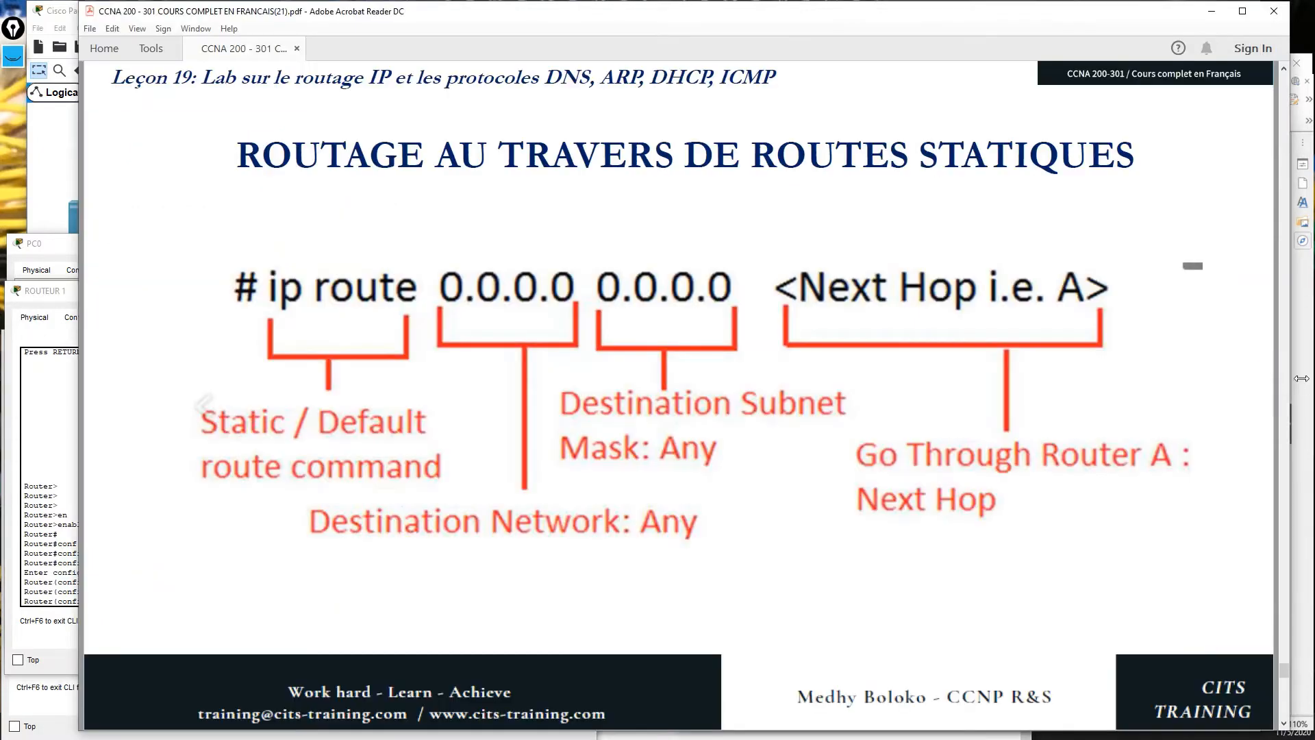
# Highlight the 10.0.3.0 destination on Router 1's first ip route line, then return to the topology.
pyautogui.click(1301, 381)
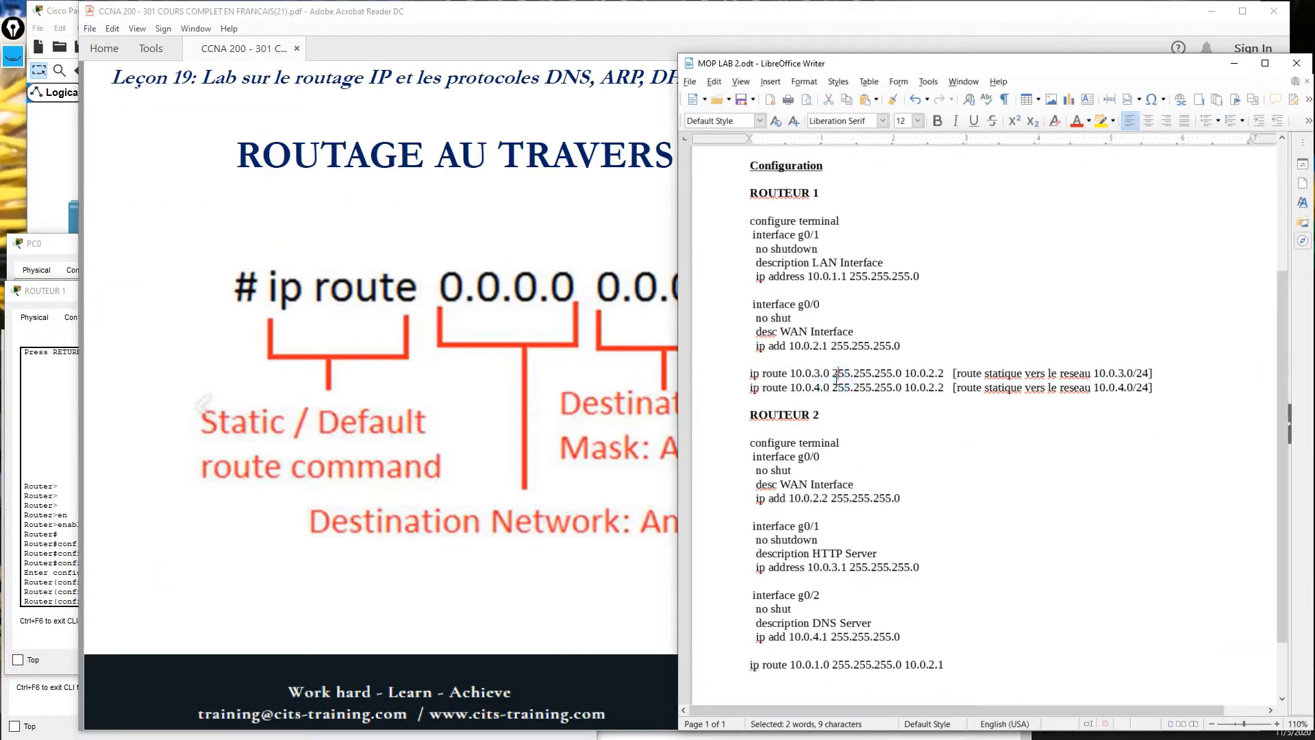
pyautogui.click(799, 380)
pyautogui.click(747, 373)
pyautogui.moveTo(790, 373); pyautogui.dragTo(824, 369)
pyautogui.moveTo(830, 371); pyautogui.dragTo(789, 375)
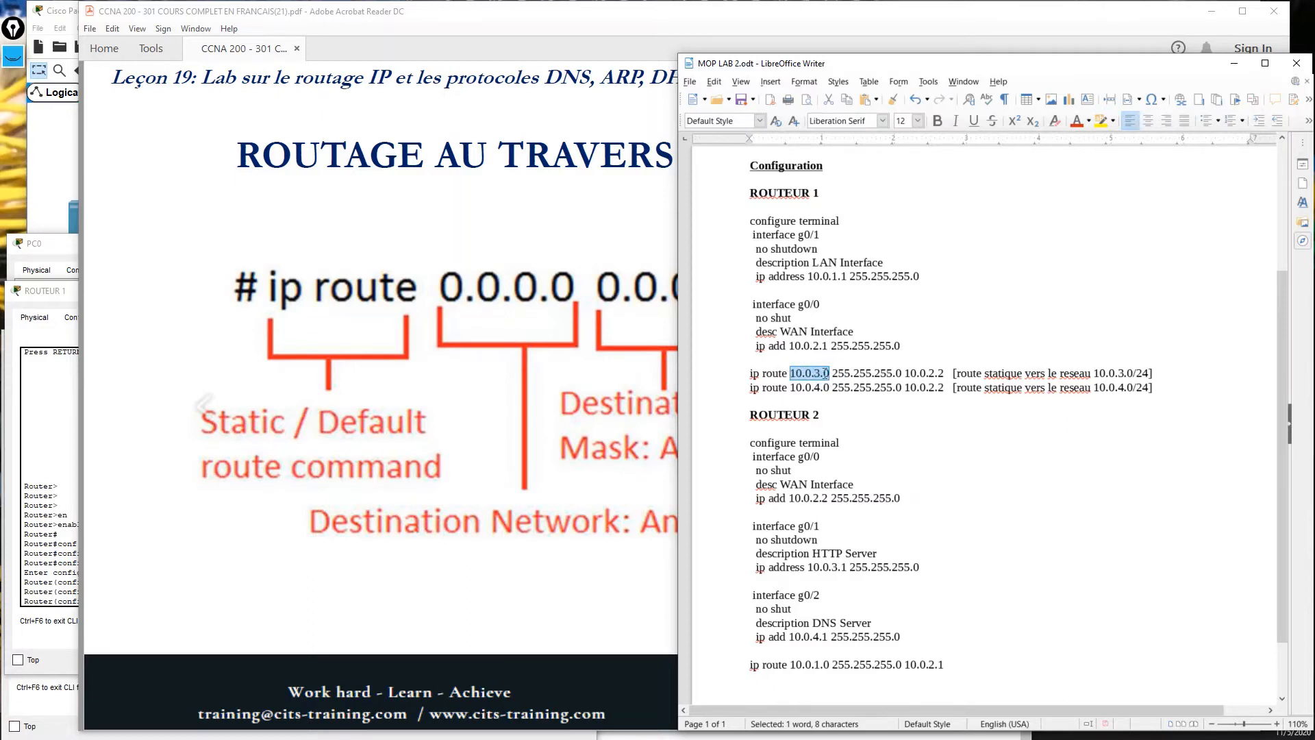
pyautogui.moveTo(832, 375); pyautogui.dragTo(939, 373)
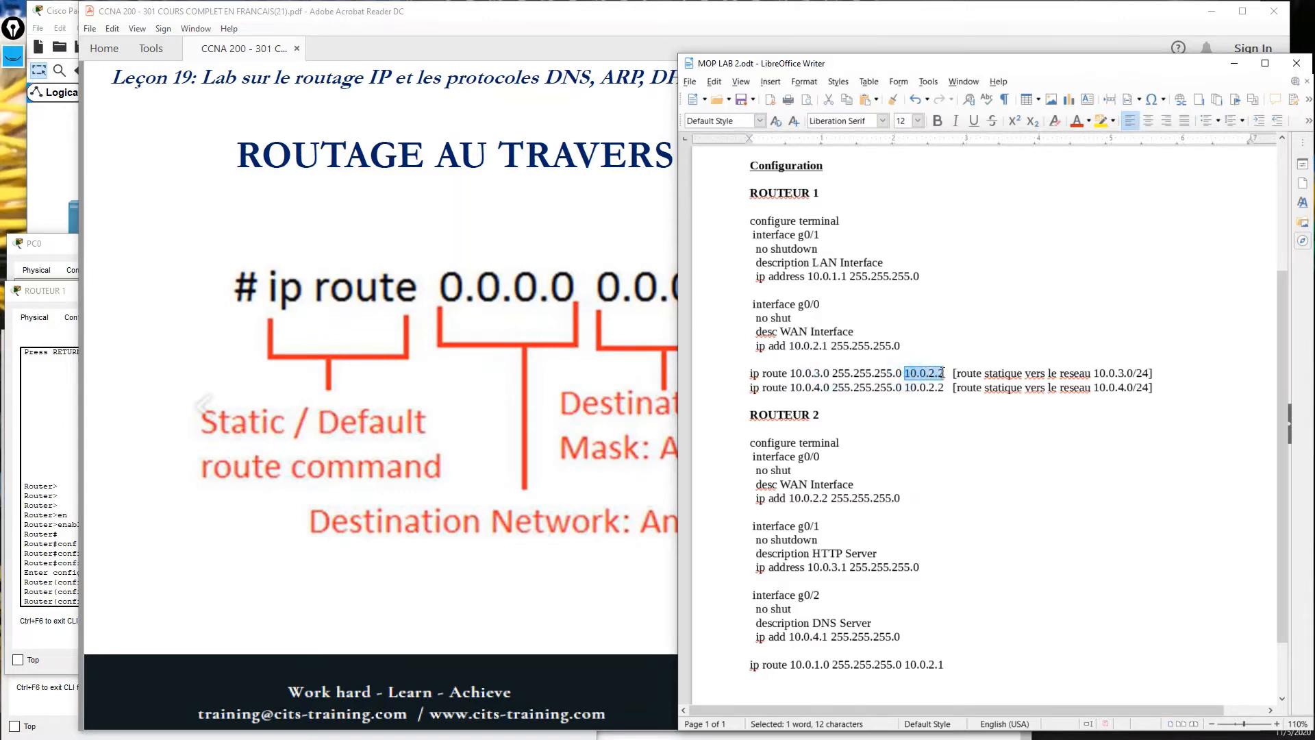
pyautogui.click(61, 176)
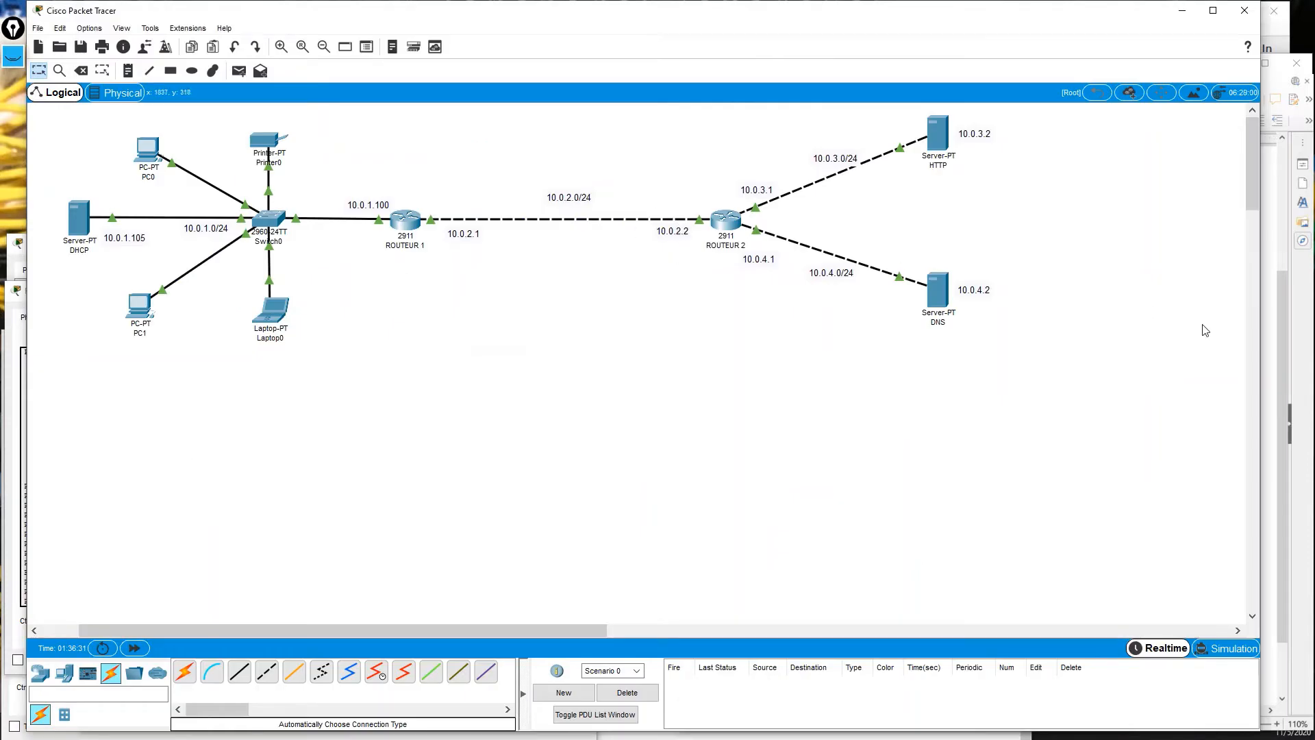
# Paste and run the static route to 10.0.3.0/24 via 10.0.2.2 on ROUTEUR 1.
pyautogui.click(1270, 352)
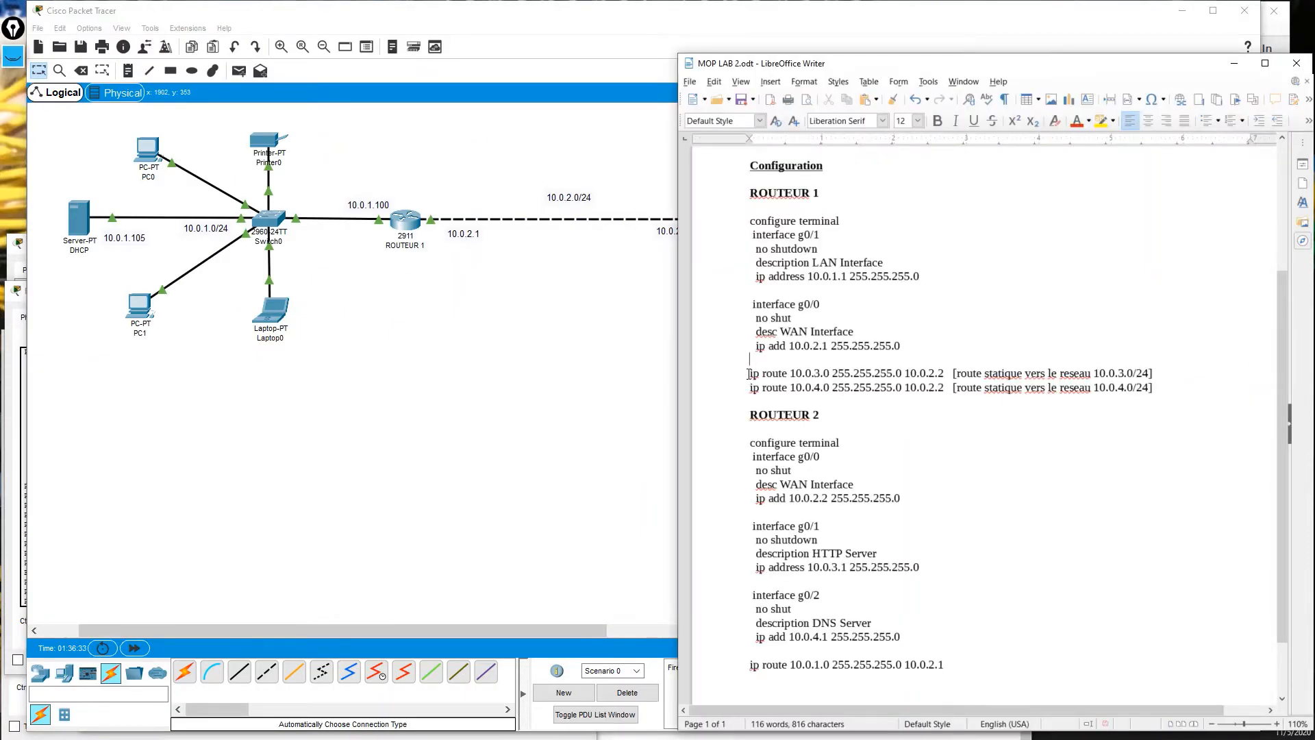
pyautogui.moveTo(749, 374); pyautogui.dragTo(929, 374)
pyautogui.rightClick(947, 373)
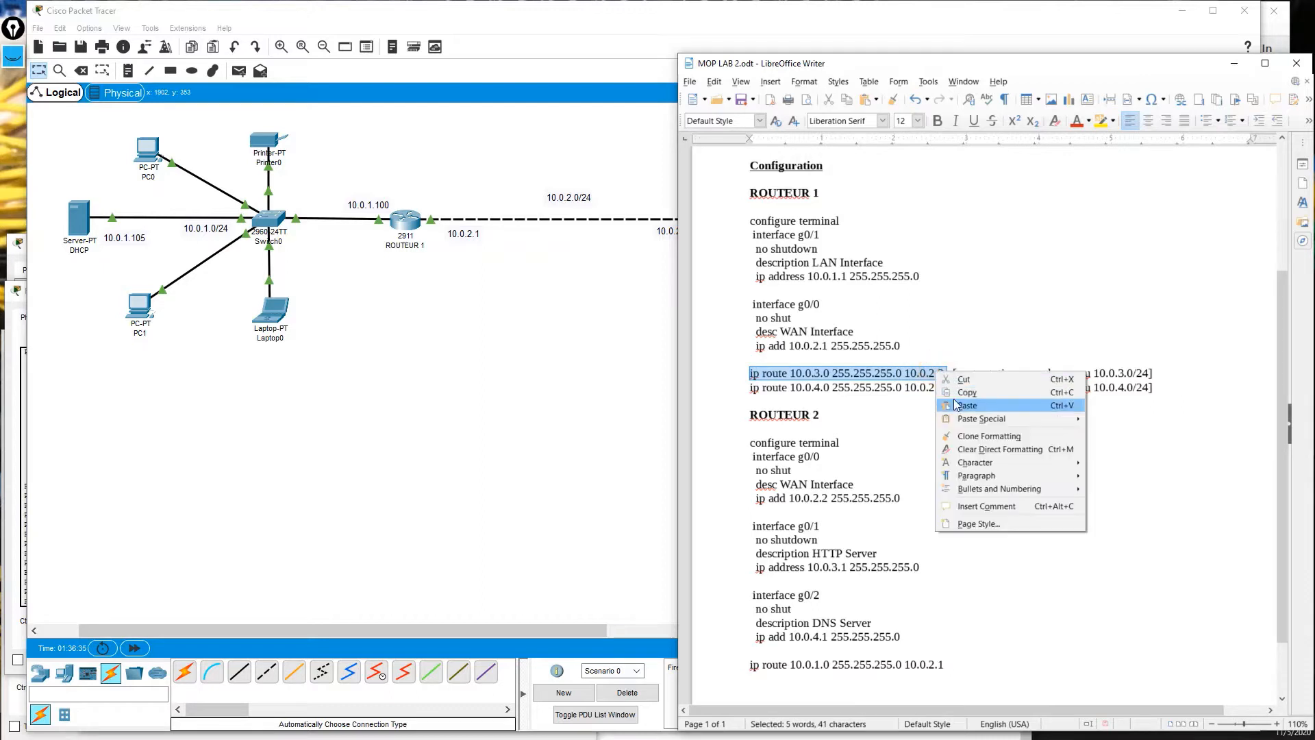
pyautogui.click(959, 385)
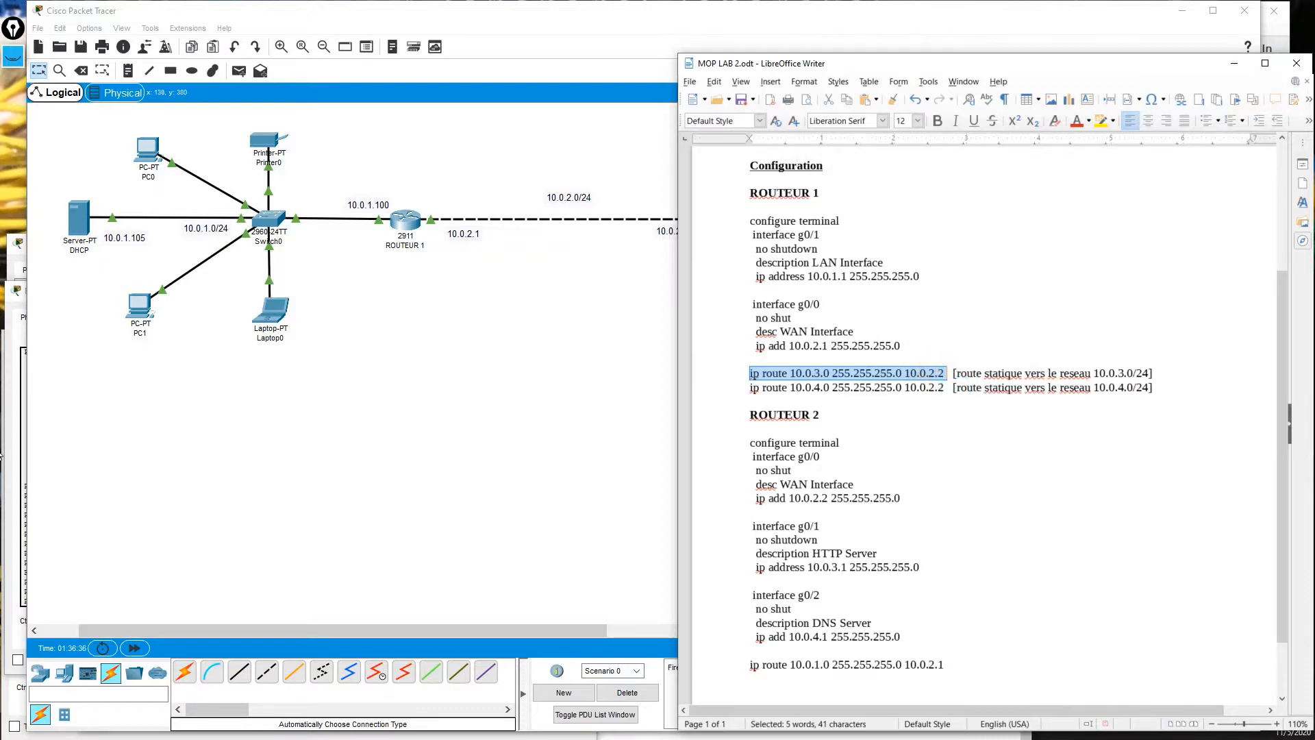
pyautogui.click(17, 377)
pyautogui.click(268, 523)
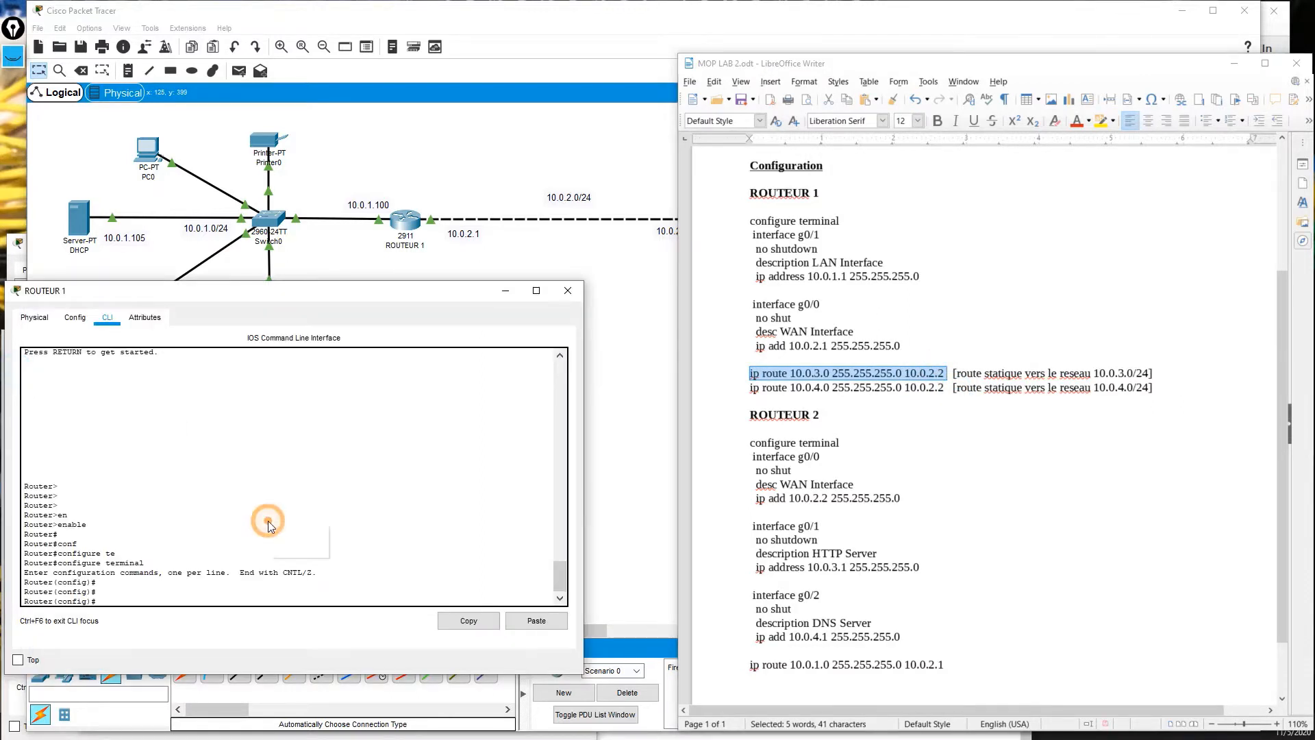
pyautogui.click(293, 546)
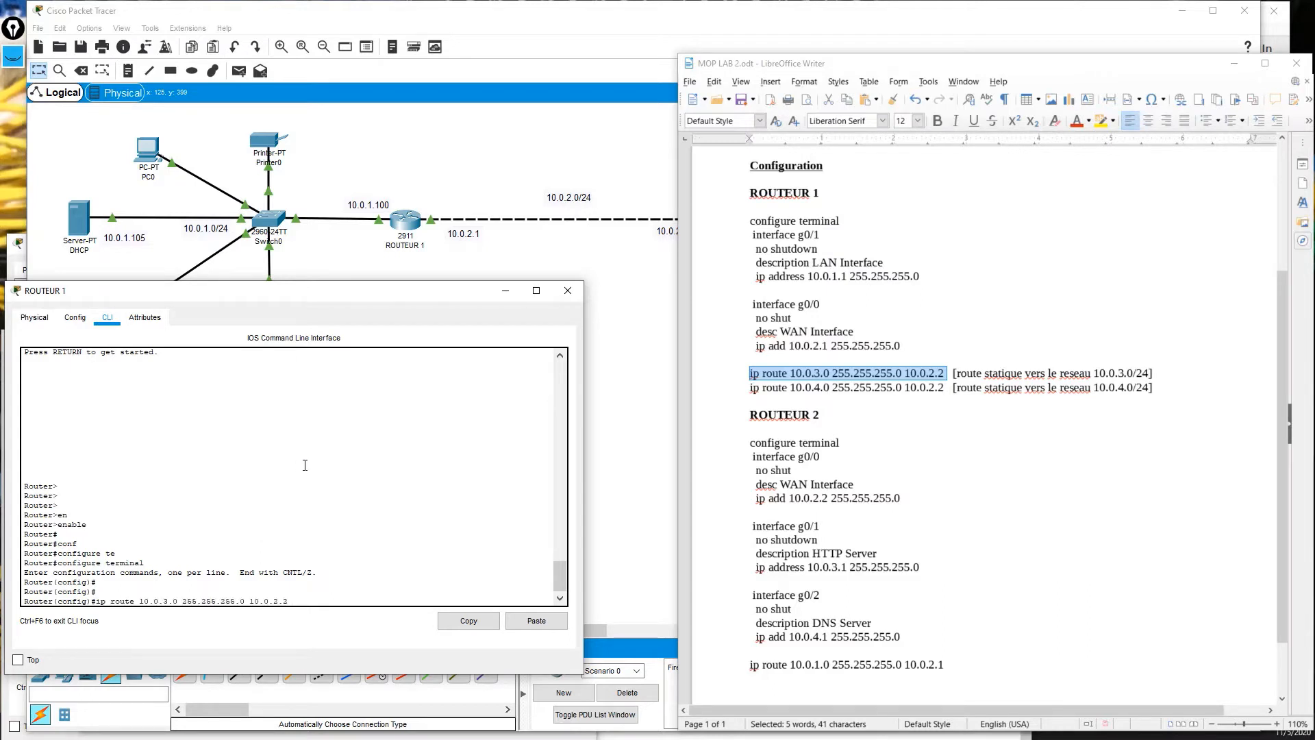
pyautogui.press('Return')
pyautogui.press('Return')
pyautogui.press('Return')
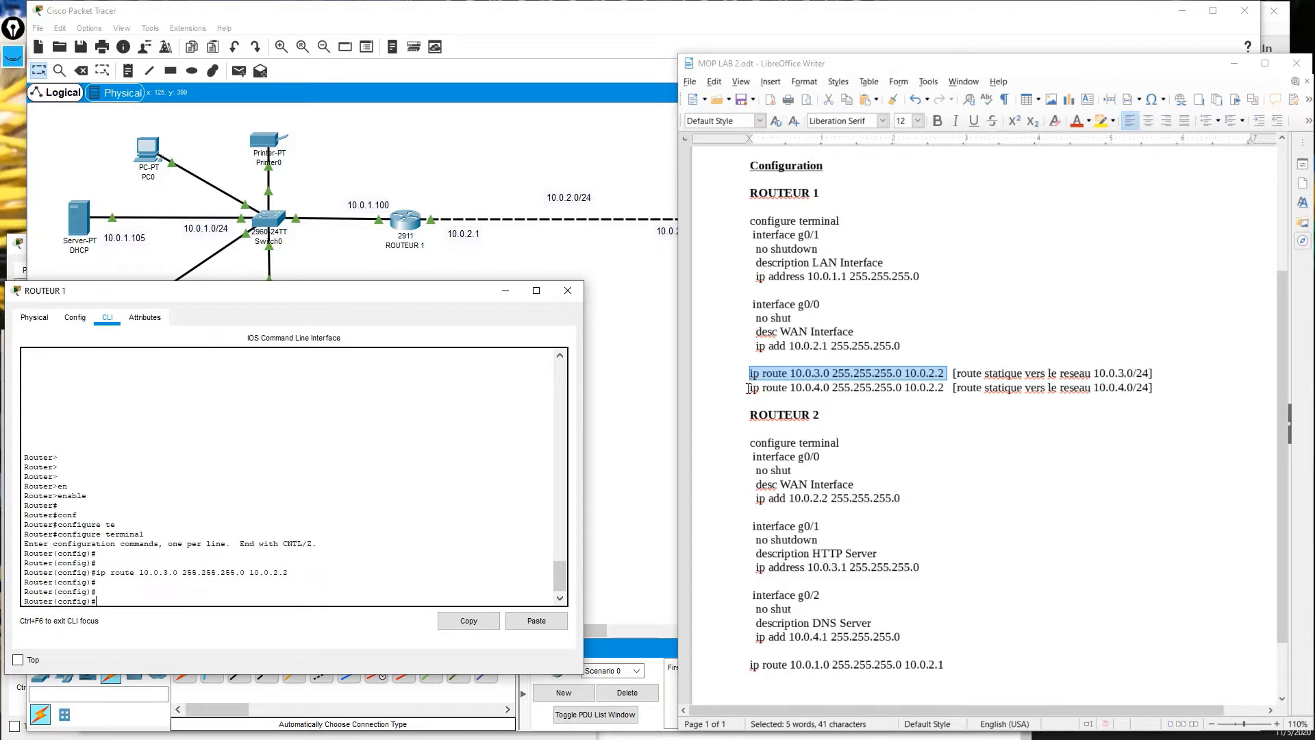
# Paste and run the second static route, to 10.0.4.0/24 via 10.0.2.2, on ROUTEUR 1.
pyautogui.moveTo(748, 388); pyautogui.dragTo(949, 388)
pyautogui.rightClick(942, 387)
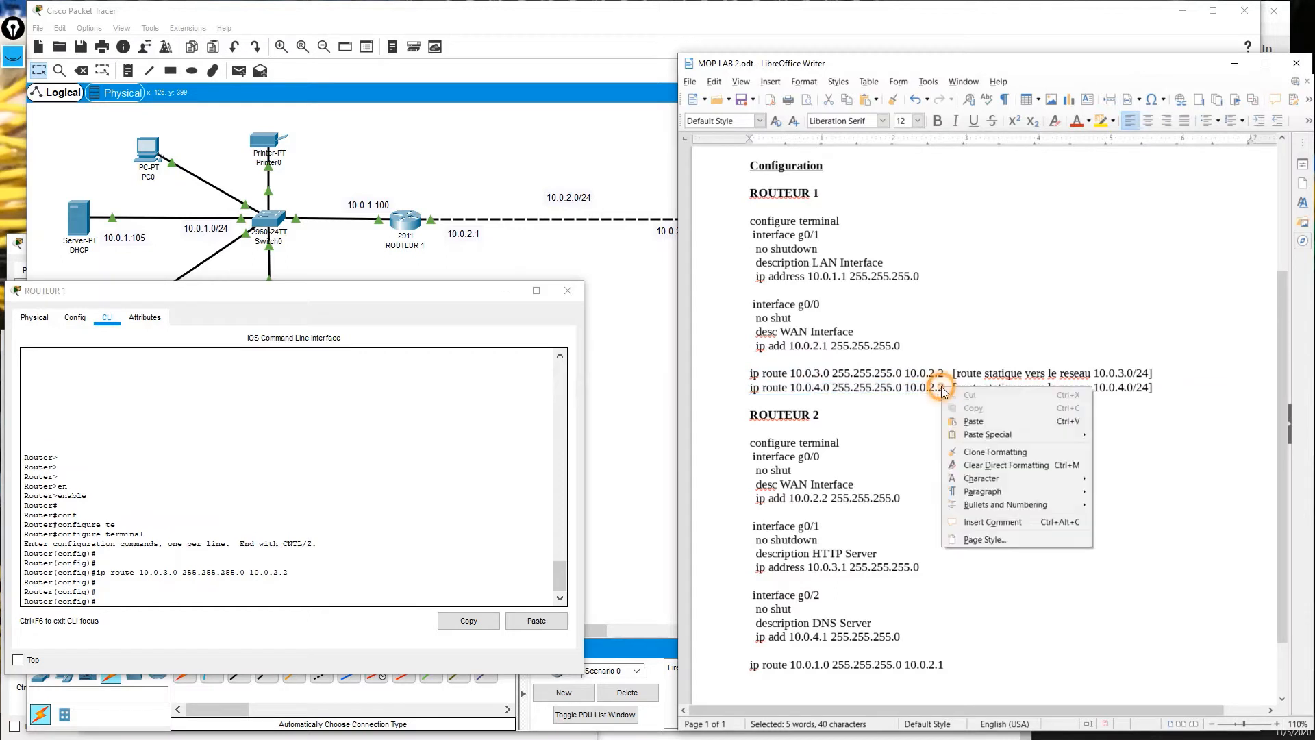
pyautogui.click(972, 421)
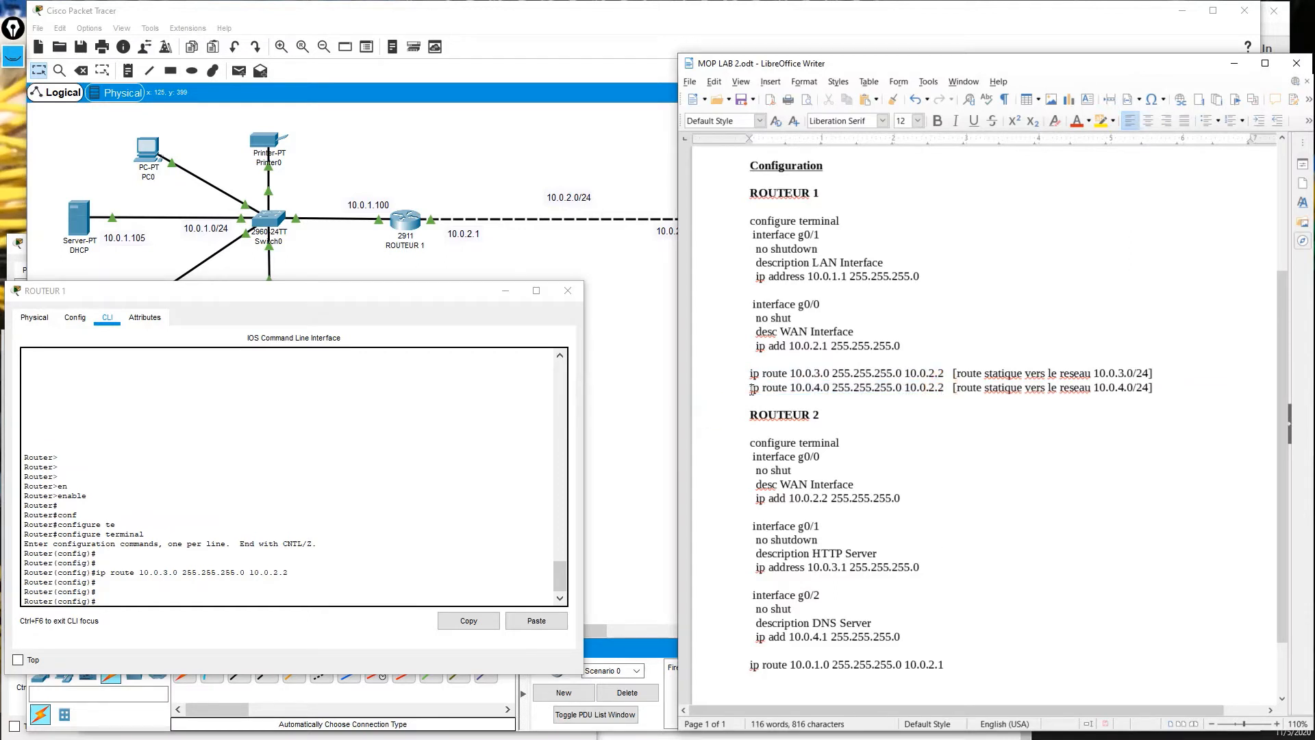
pyautogui.moveTo(747, 388); pyautogui.dragTo(937, 391)
pyautogui.rightClick(931, 388)
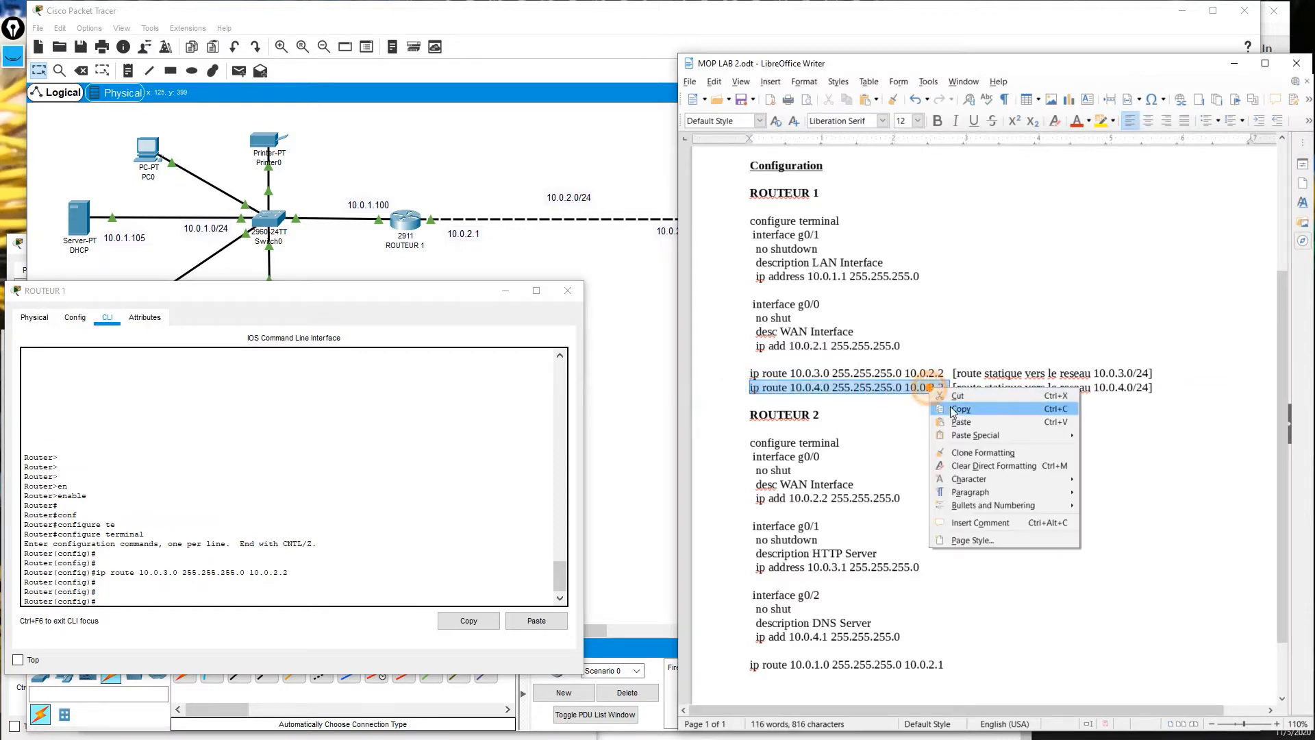
pyautogui.click(959, 419)
pyautogui.click(413, 411)
pyautogui.rightClick(413, 412)
pyautogui.click(449, 437)
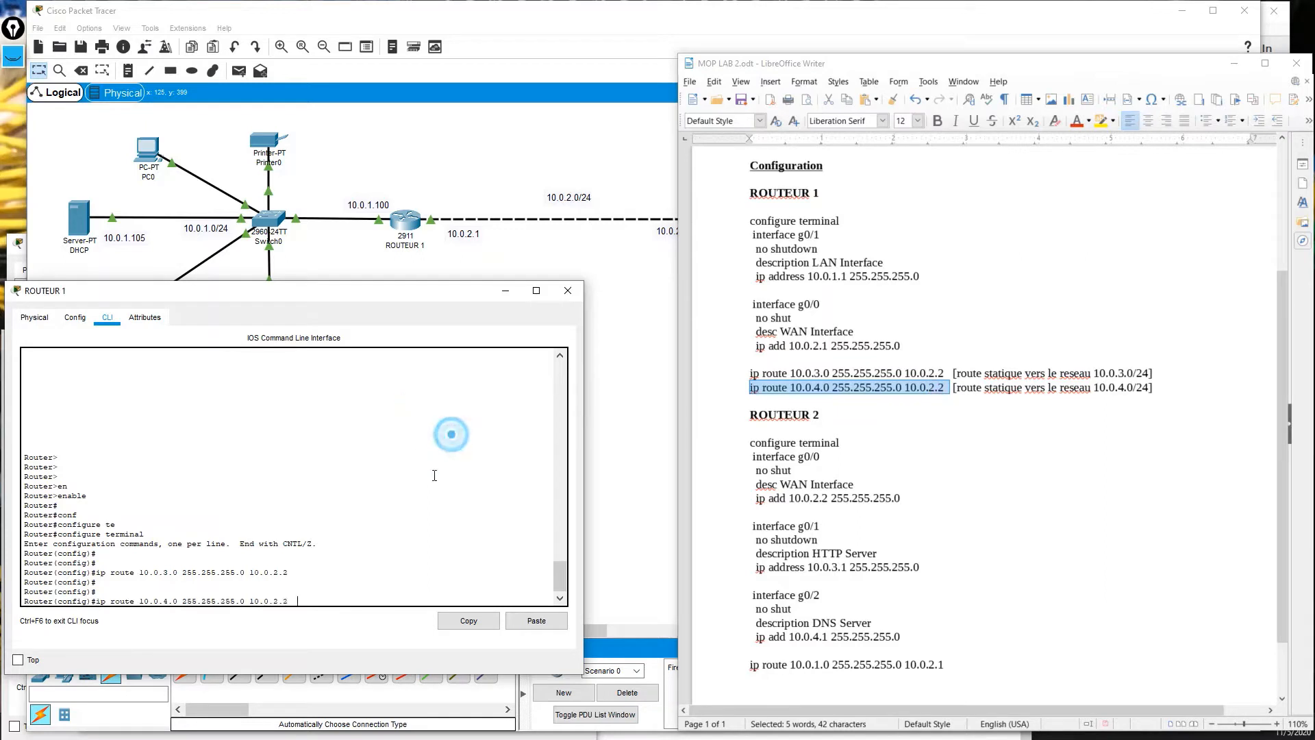
pyautogui.press('Return')
pyautogui.press('Return')
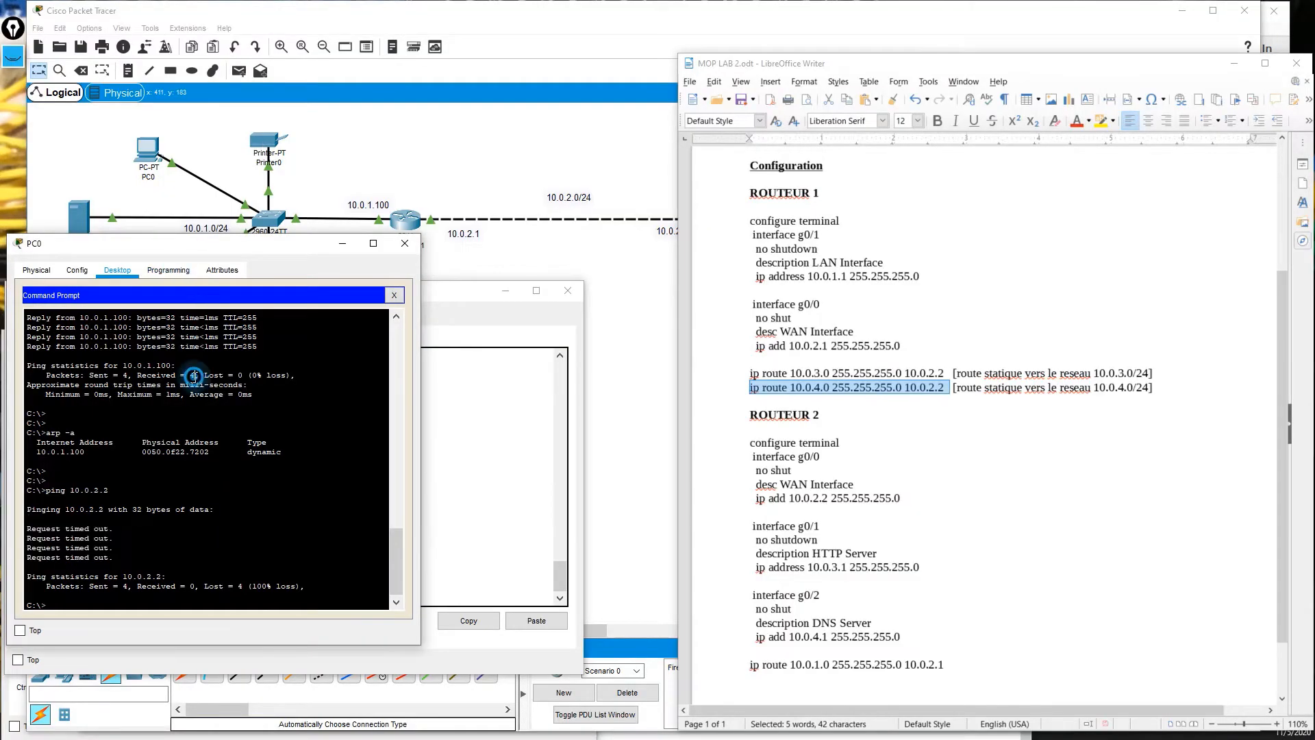
# Rerun PC0's ping to 10.0.2.2, which still times out, then bring ROUTEUR 1's console forward.
pyautogui.press('Return')
pyautogui.press('Return')
pyautogui.press('Up')
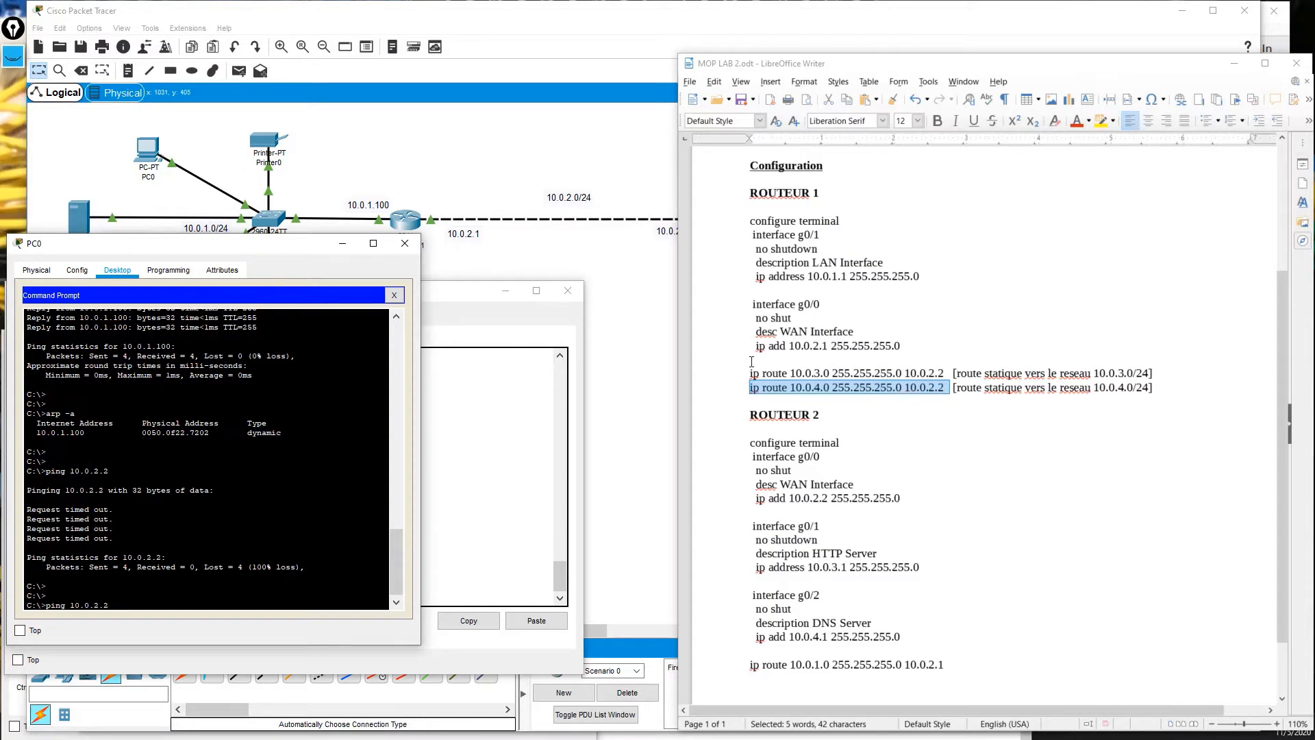
pyautogui.click(639, 356)
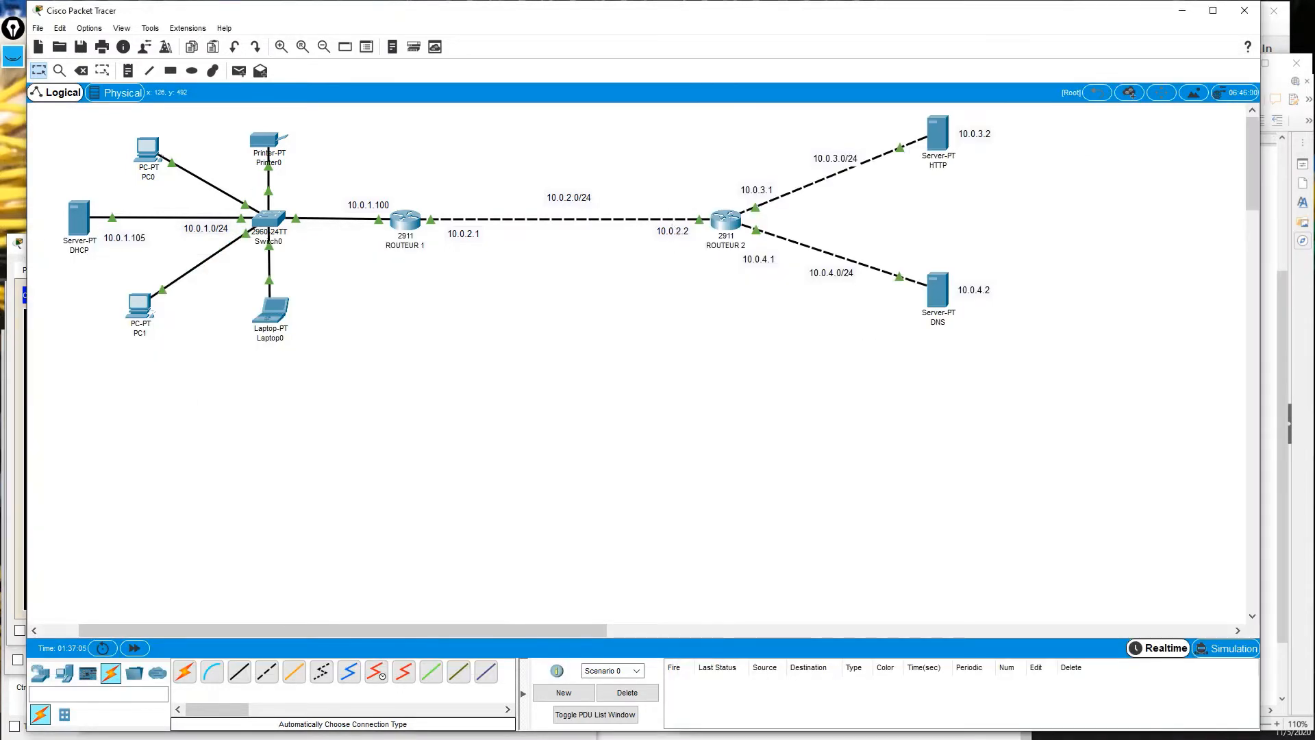
pyautogui.click(20, 423)
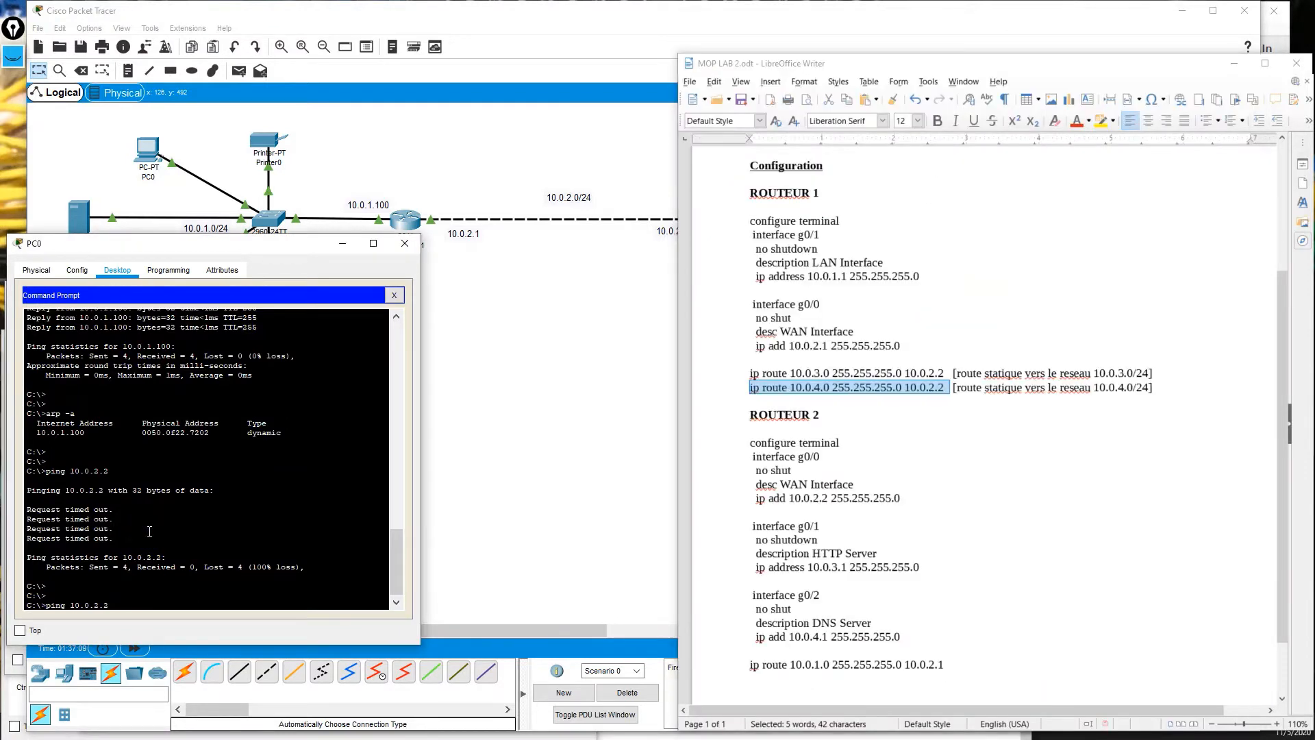
pyautogui.press('Return')
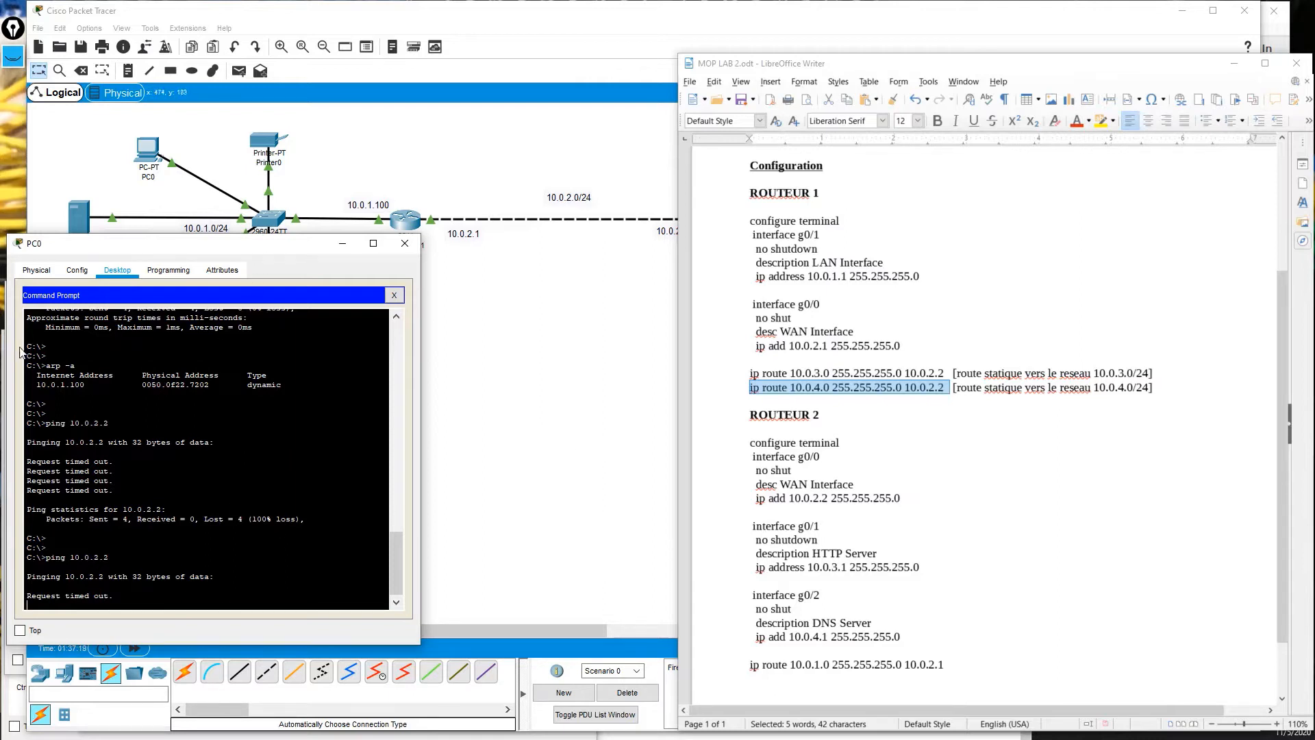
pyautogui.moveTo(124, 241); pyautogui.dragTo(177, 236)
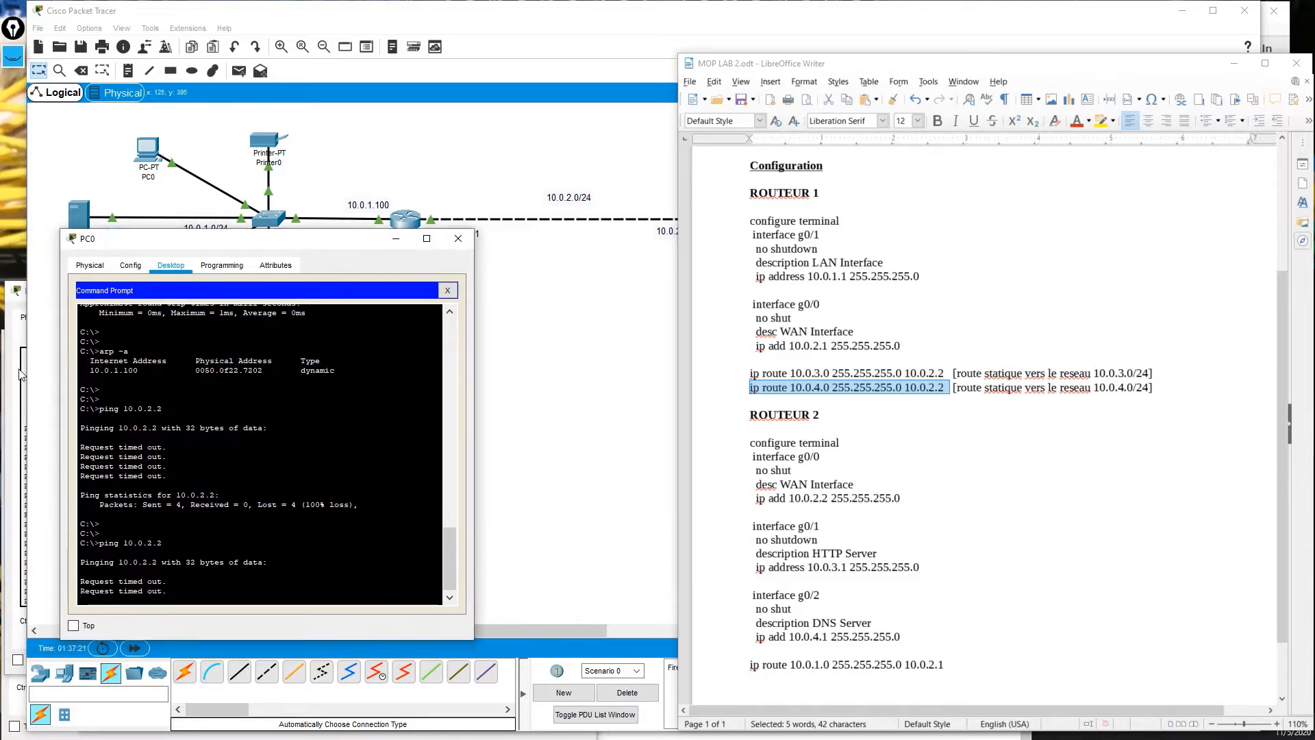
pyautogui.click(20, 373)
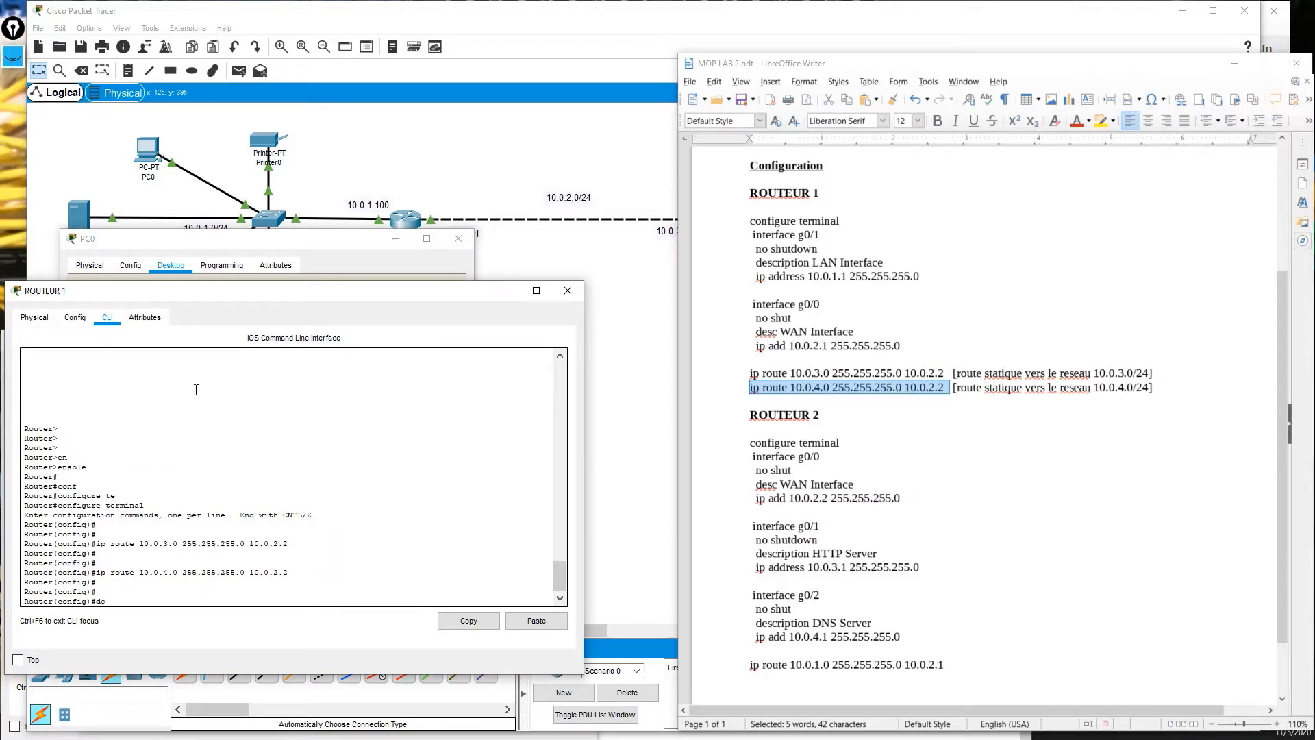
# Show ROUTEUR 1's routing table and review its connected routes and the 10.0.3.0/24 static route.
pyautogui.write('h ip route')
pyautogui.press('Return')
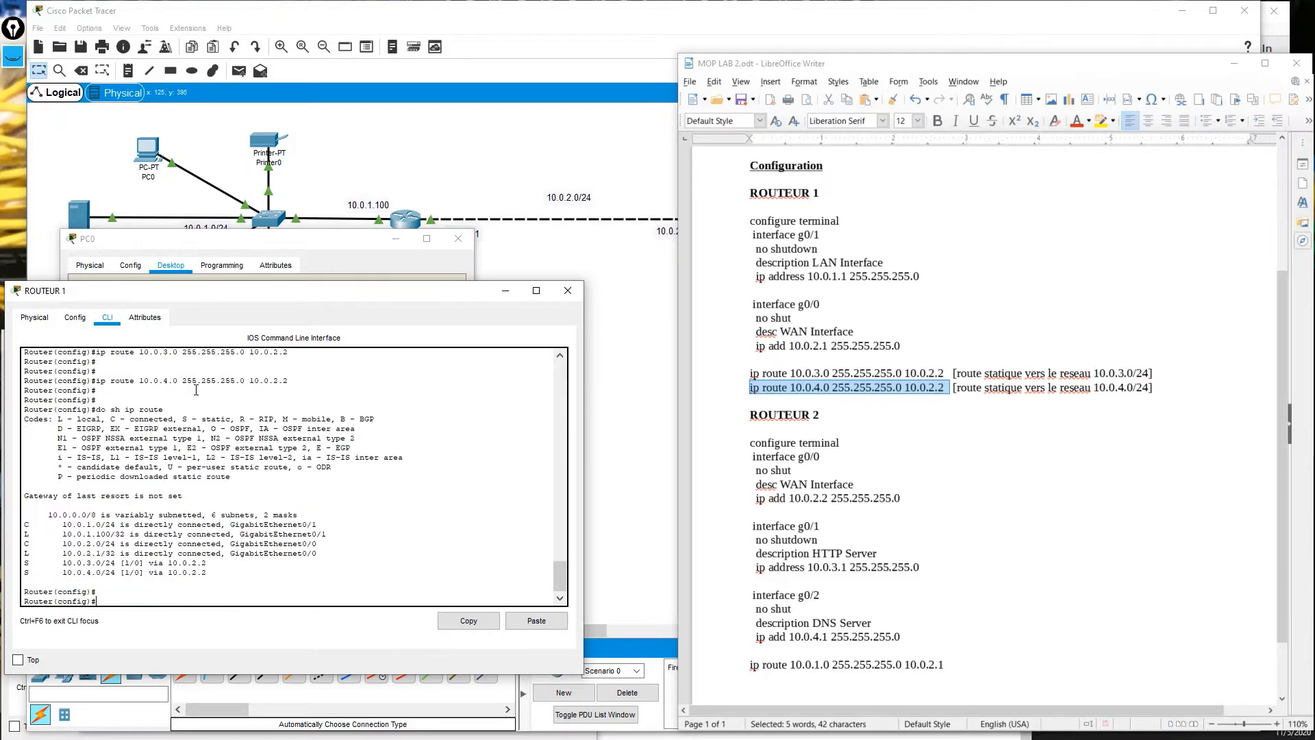
pyautogui.press('Return')
pyautogui.press('Return')
pyautogui.press('Return')
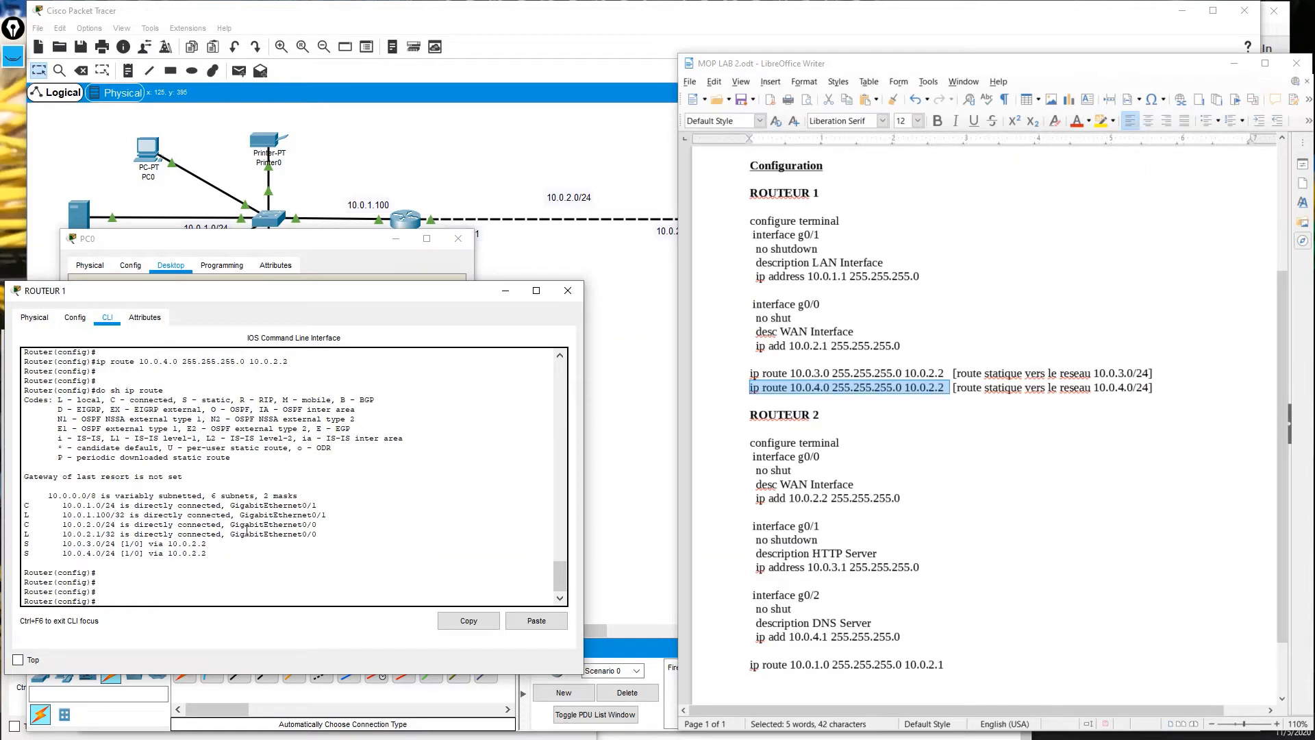
pyautogui.moveTo(316, 534); pyautogui.dragTo(45, 498)
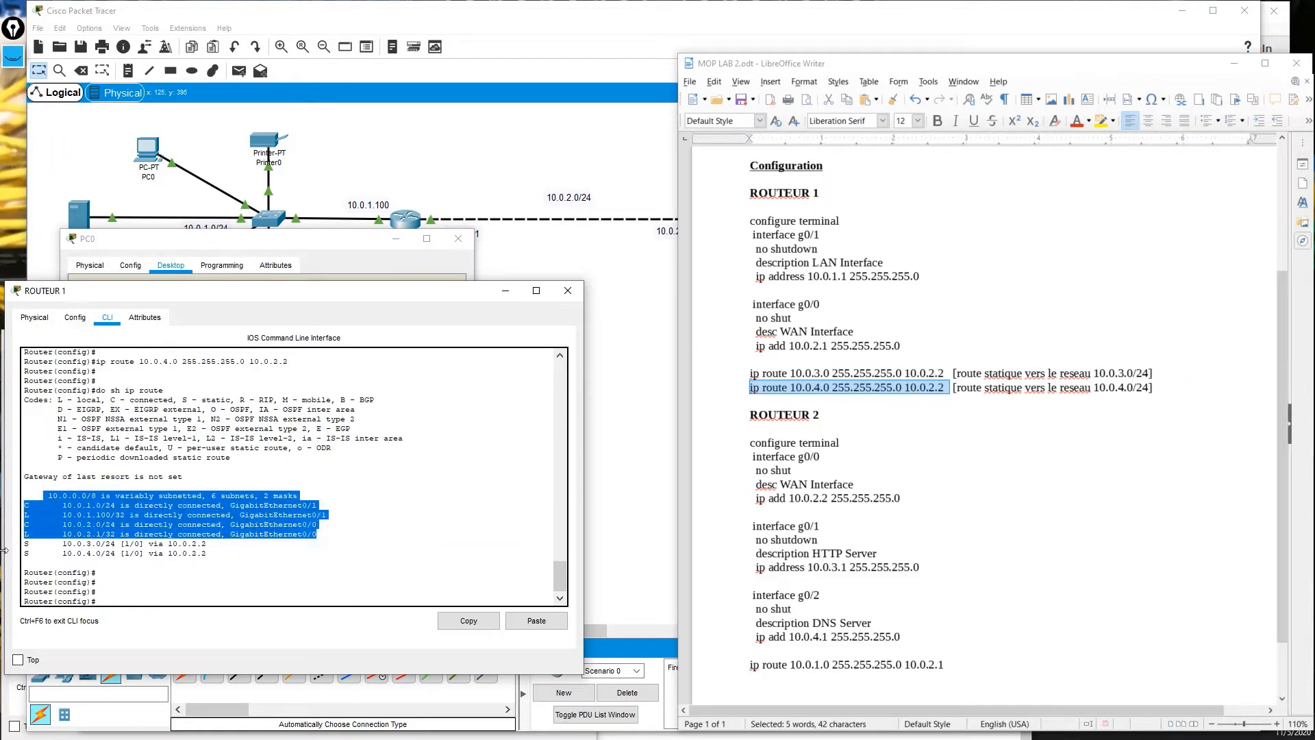
pyautogui.moveTo(24, 543); pyautogui.dragTo(38, 555)
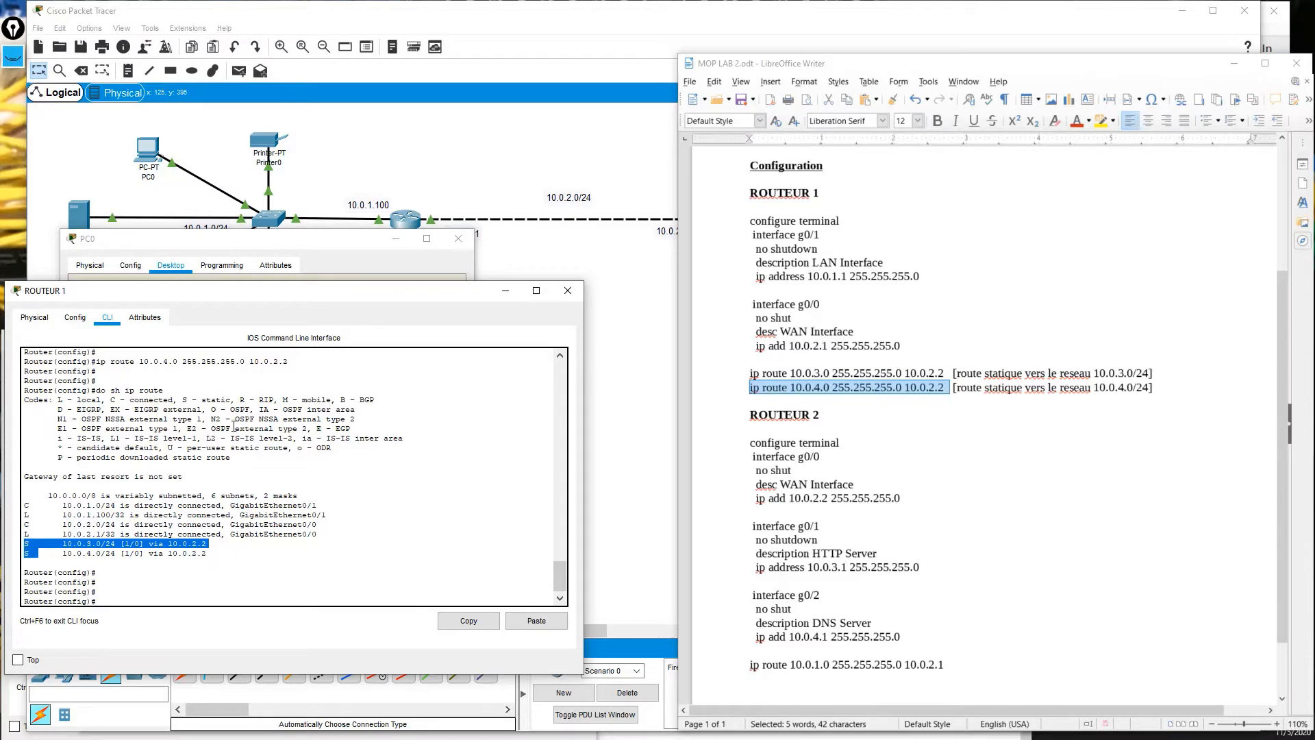
pyautogui.scroll(2, 234, 425)
# Remove the 10.0.4.0/24 static route with 'no ip route' and check the updated table.
pyautogui.write('ip route 10.0.4.0 255.255.255.0 10.0.2.2')
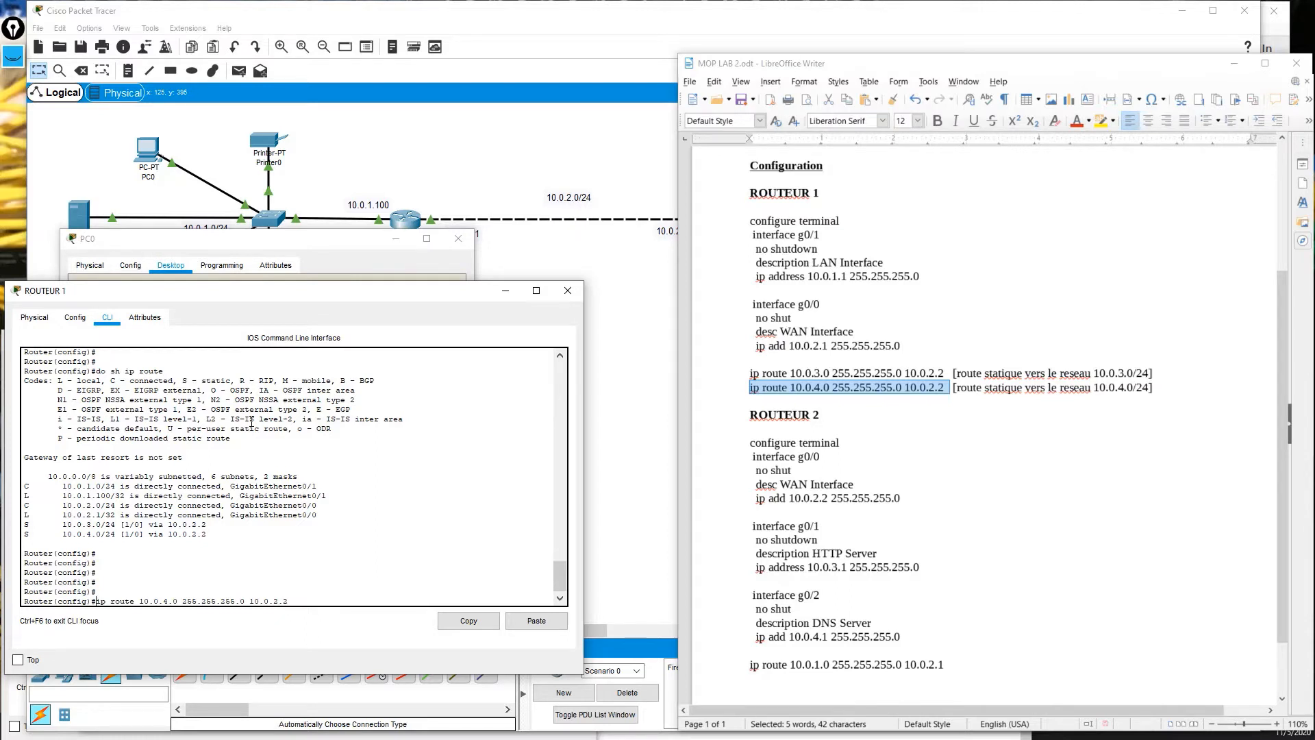
pyautogui.write('no')
pyautogui.press('Return')
pyautogui.press('Return')
pyautogui.press('Return')
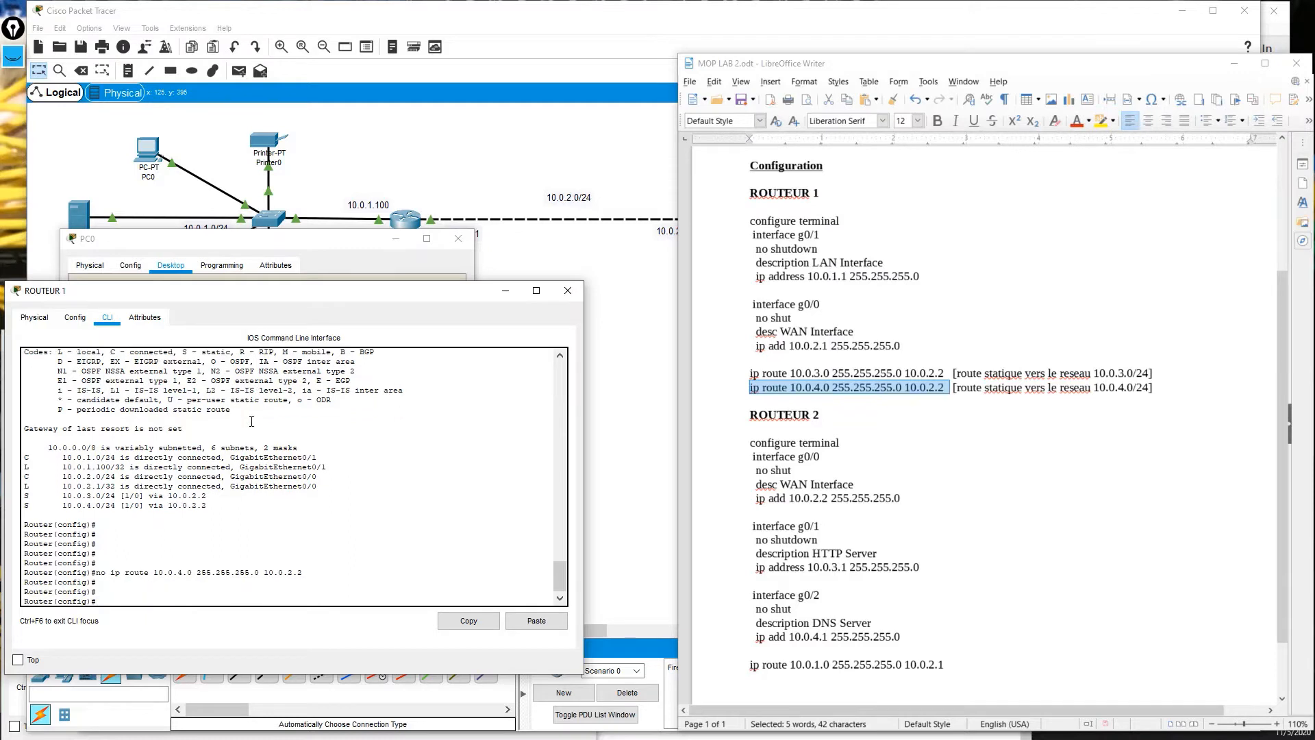
pyautogui.press('Up')
pyautogui.press('Up')
pyautogui.press('Return')
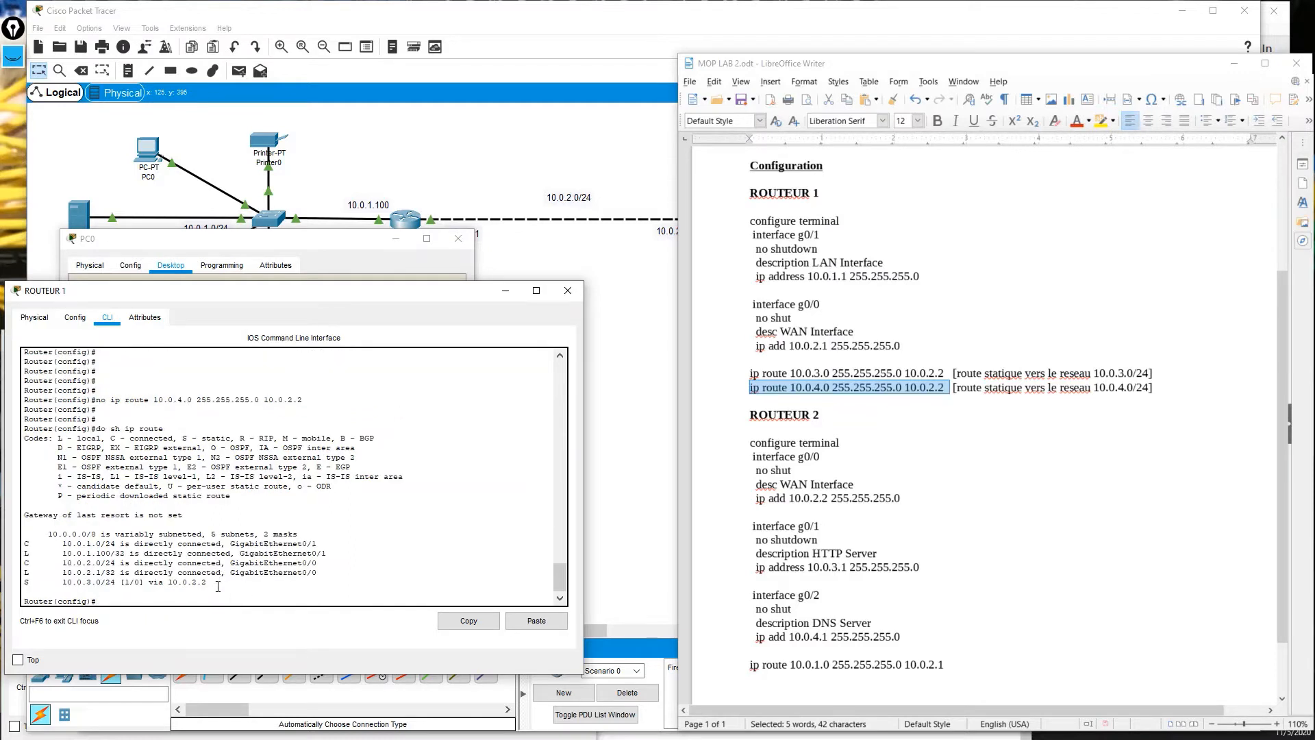
pyautogui.moveTo(220, 582); pyautogui.dragTo(18, 579)
pyautogui.scroll(3, 129, 484)
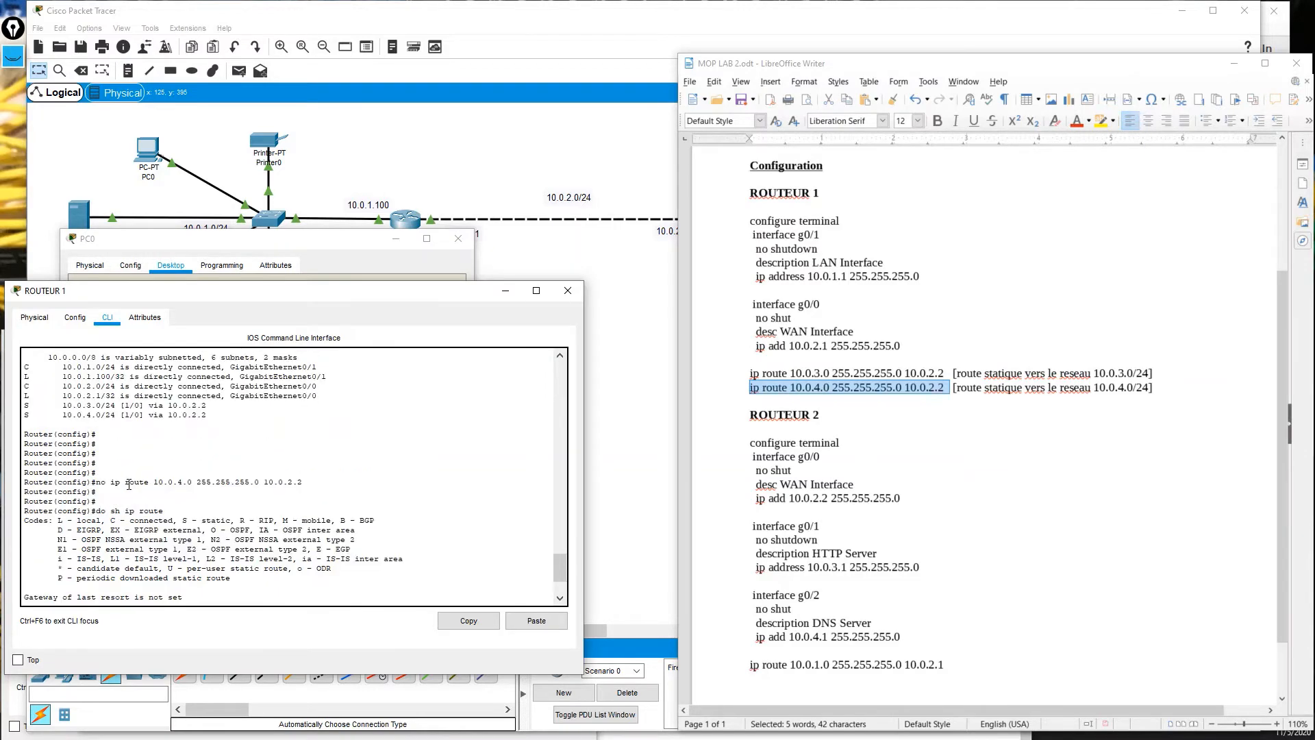
pyautogui.moveTo(207, 413); pyautogui.dragTo(17, 410)
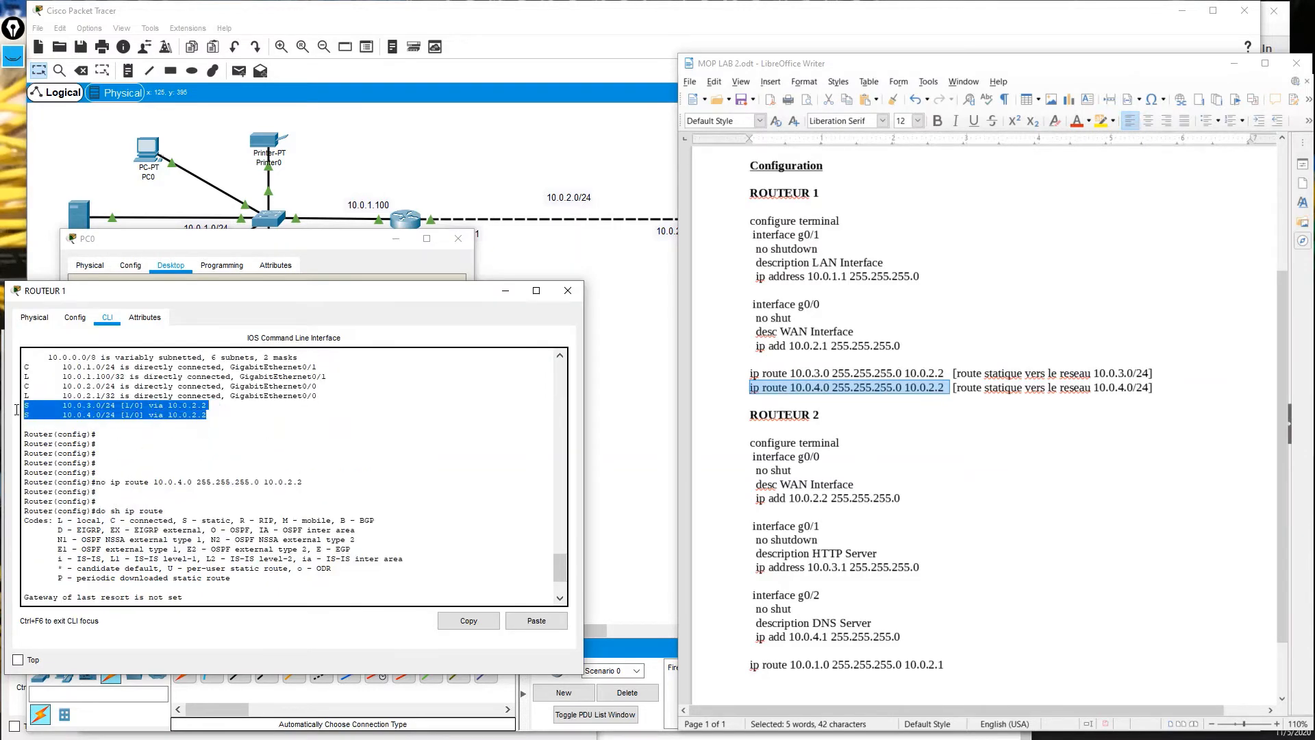
pyautogui.scroll(-3, 79, 445)
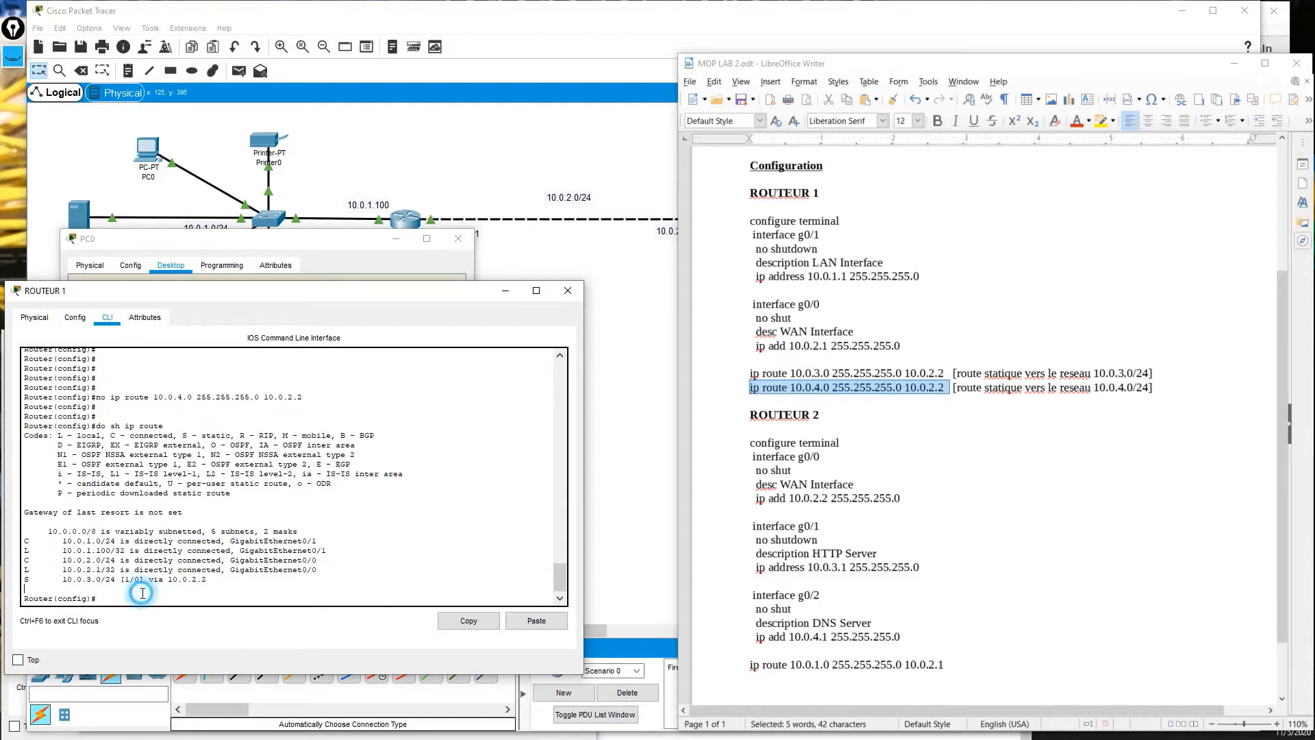
# Re-add the 10.0.4.0/24 route via 10.0.2.2 and confirm both static routes appear.
pyautogui.press('Return')
pyautogui.press('Up')
pyautogui.press('Up')
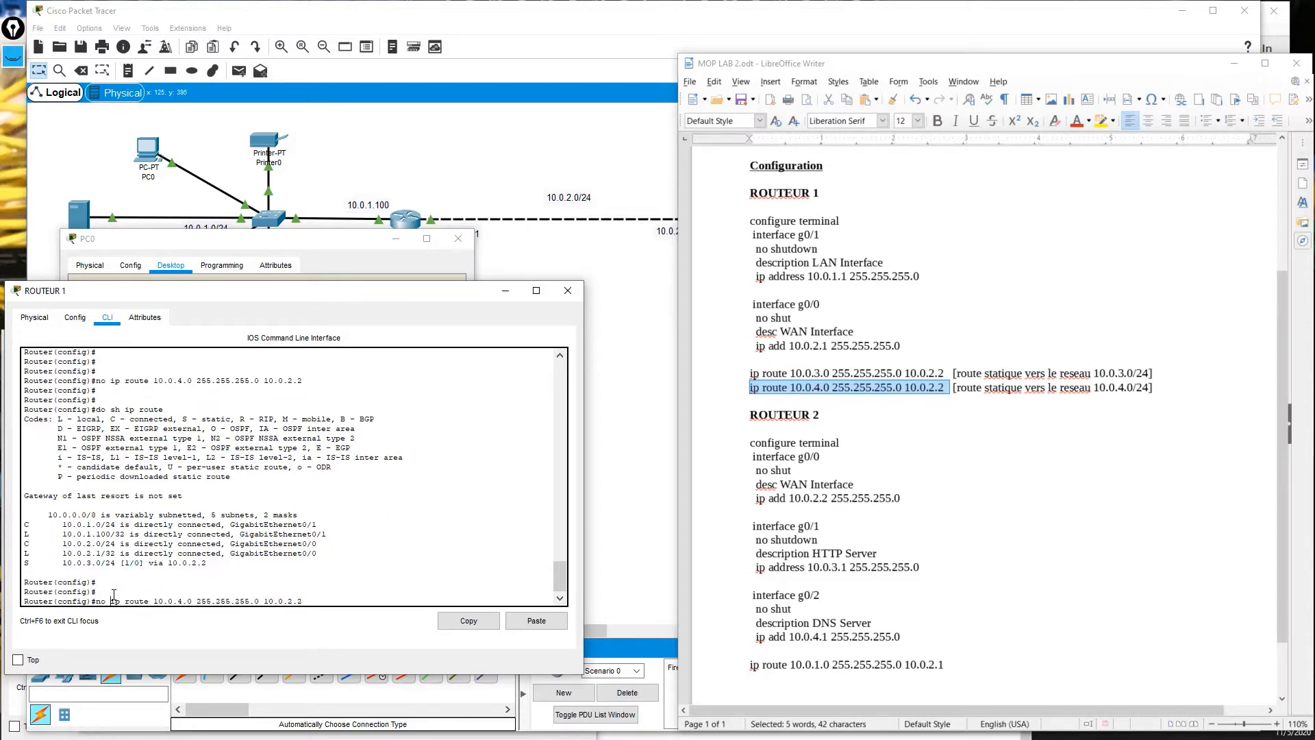
pyautogui.hotkey('ctrl', 'a')
pyautogui.press('Delete')
pyautogui.press('Delete')
pyautogui.press('Delete')
pyautogui.press('Return')
pyautogui.press('Return')
pyautogui.press('Return')
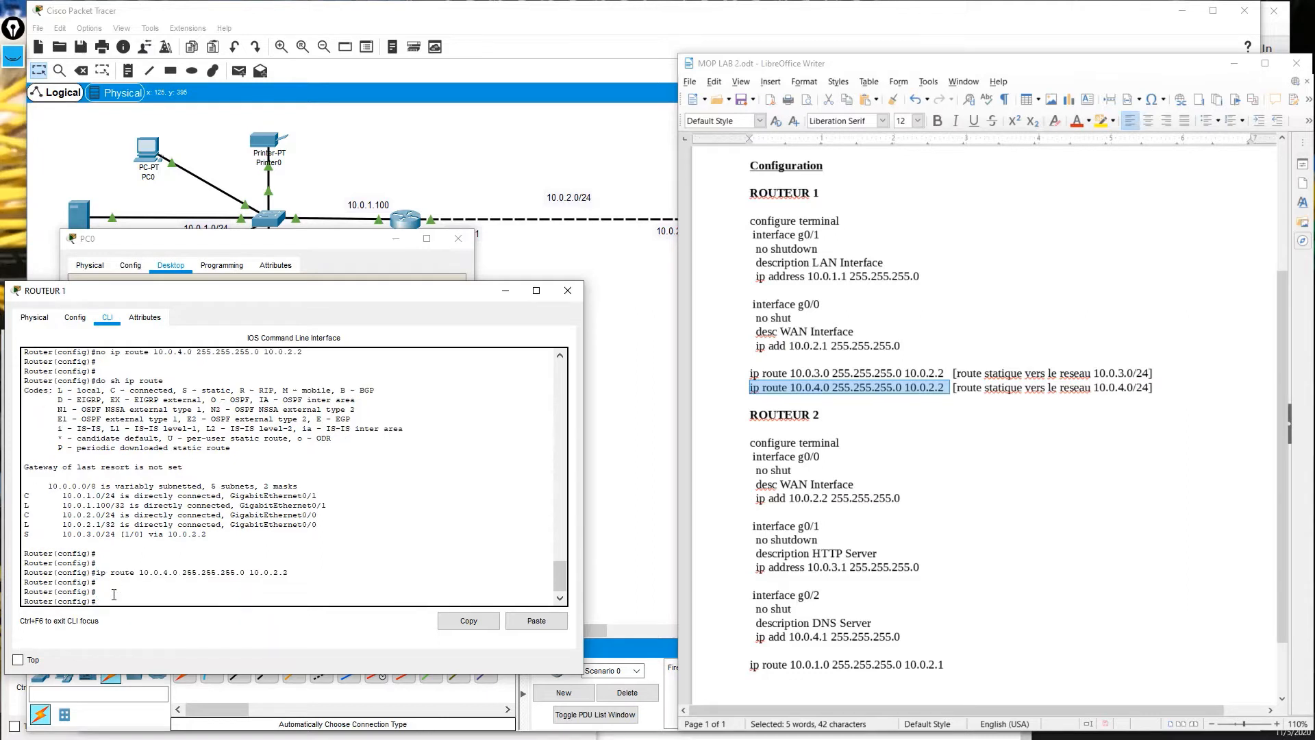
pyautogui.press('Up')
pyautogui.press('Up')
pyautogui.press('Return')
pyautogui.press('Return')
pyautogui.press('Return')
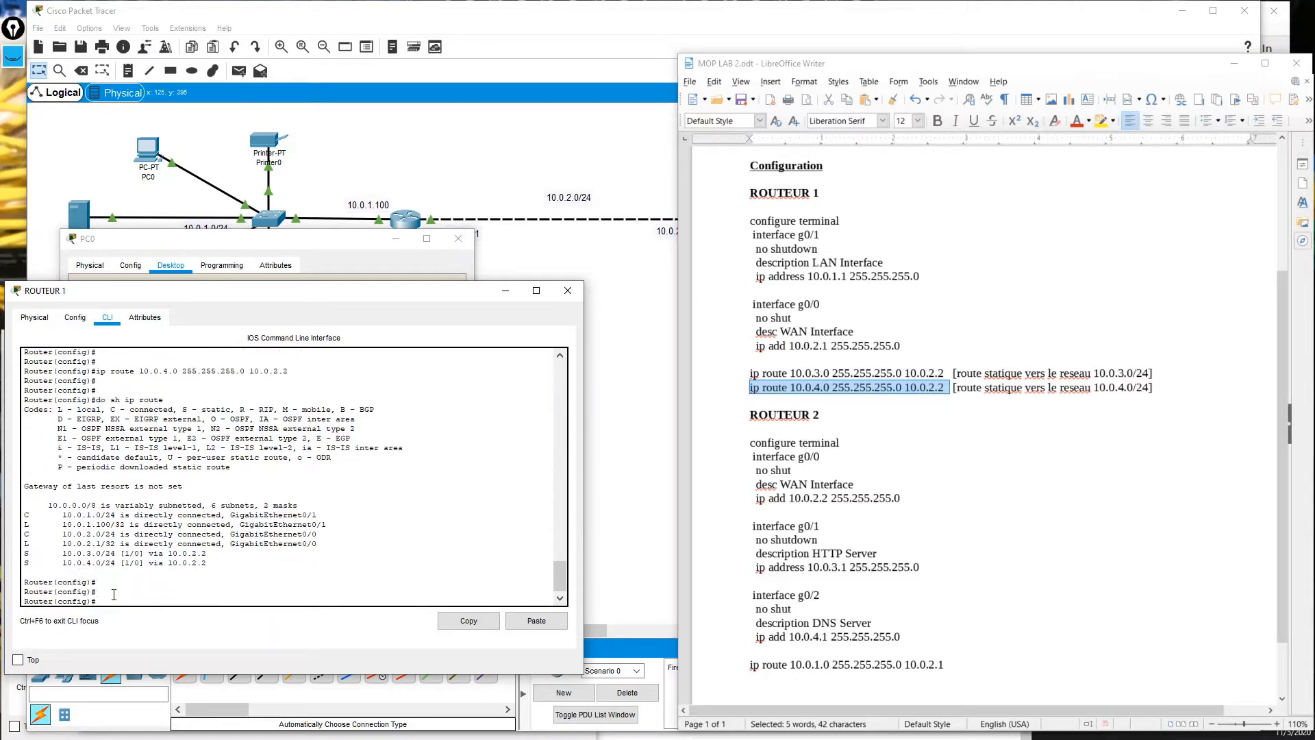
pyautogui.moveTo(226, 565); pyautogui.dragTo(23, 552)
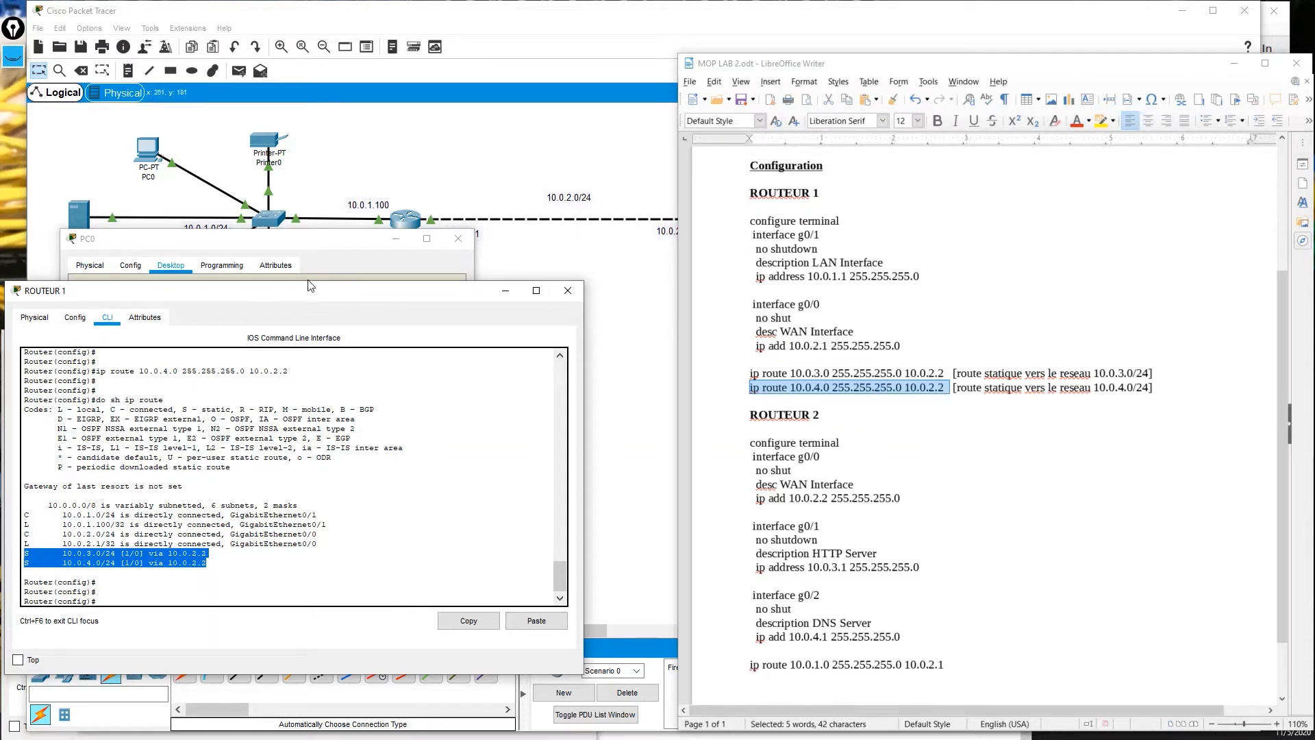
# Put ROUTEUR 2's console into global configuration mode with enable and configure terminal.
pyautogui.click(299, 247)
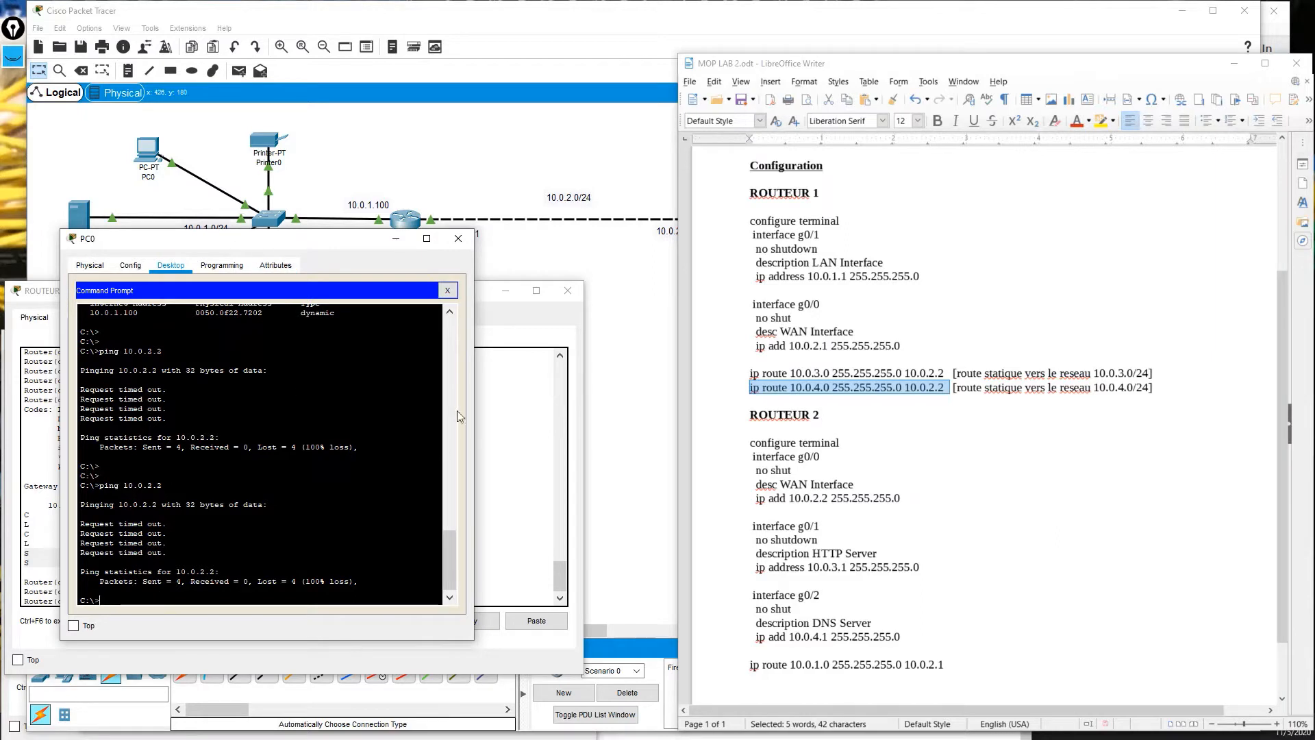
pyautogui.click(545, 156)
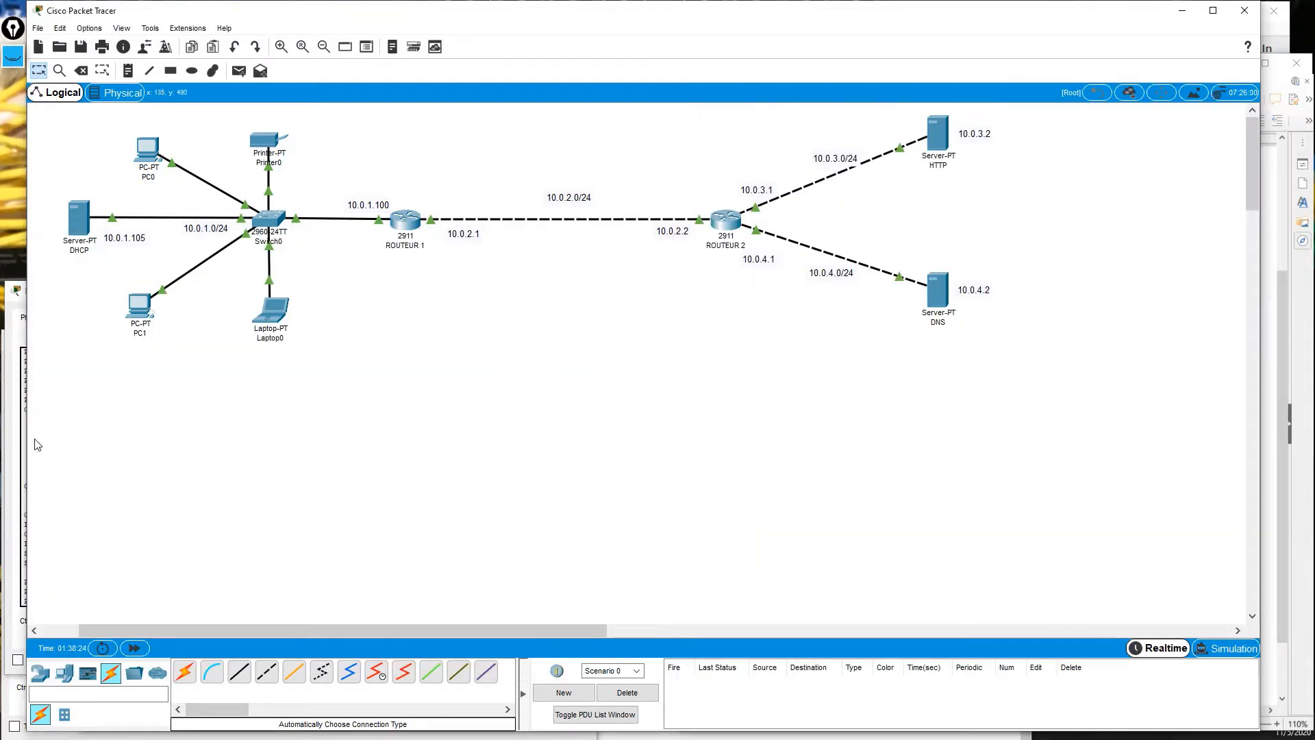
pyautogui.click(17, 440)
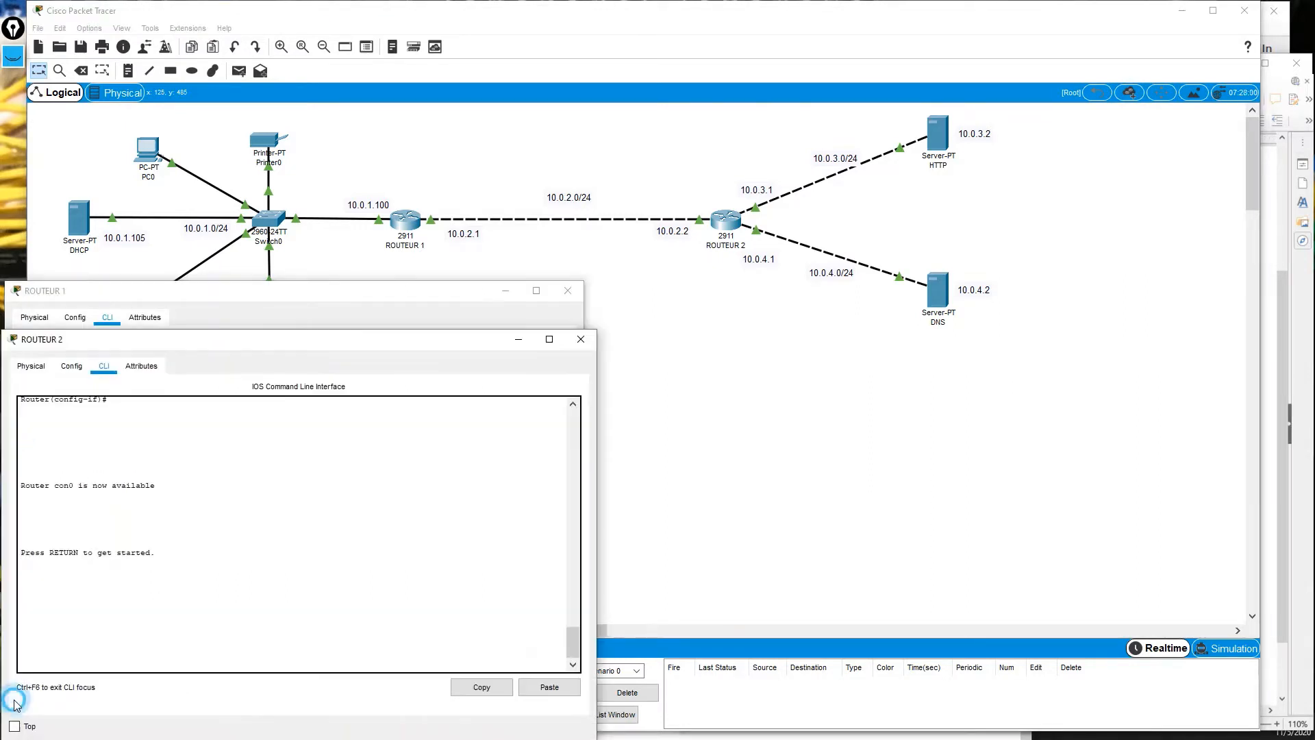
pyautogui.click(18, 704)
pyautogui.press('Return')
pyautogui.press('Return')
pyautogui.press('Return')
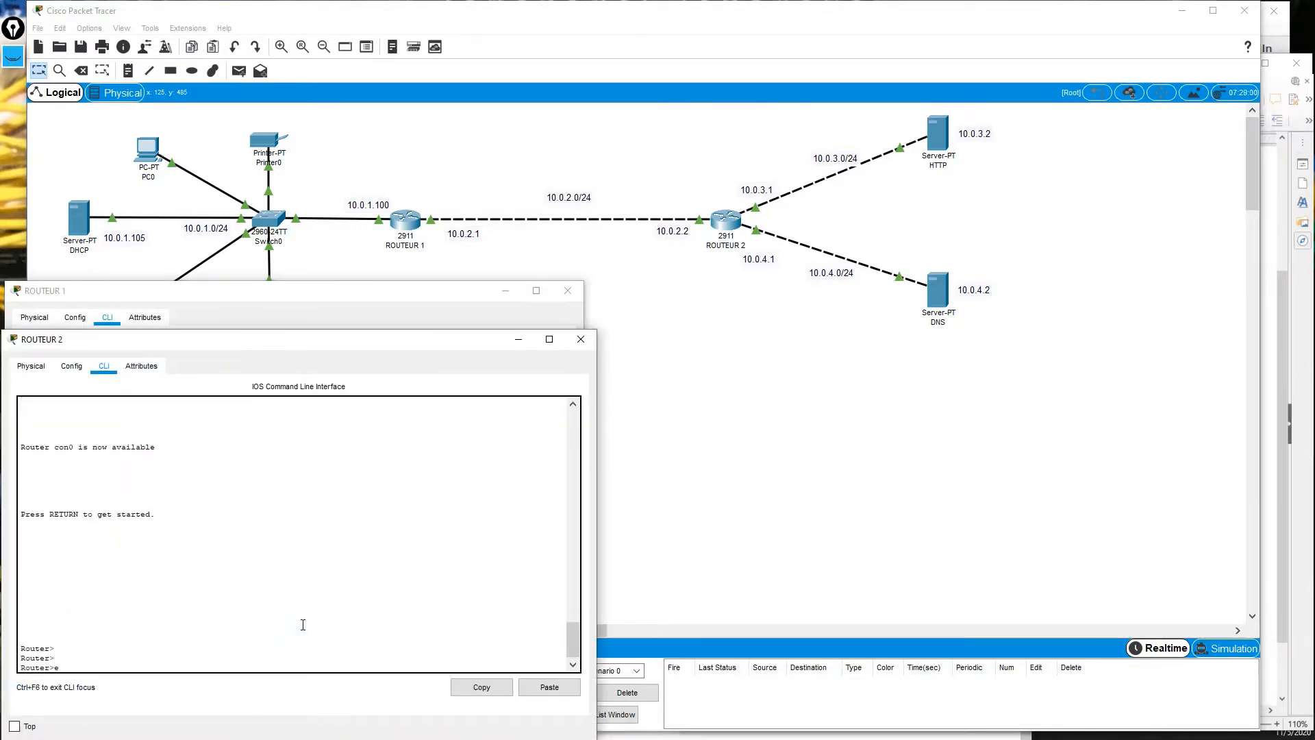
pyautogui.write('e')
pyautogui.press('Tab')
pyautogui.write('n')
pyautogui.press('Tab')
pyautogui.press('Return')
pyautogui.press('Return')
pyautogui.press('Return')
pyautogui.write('c')
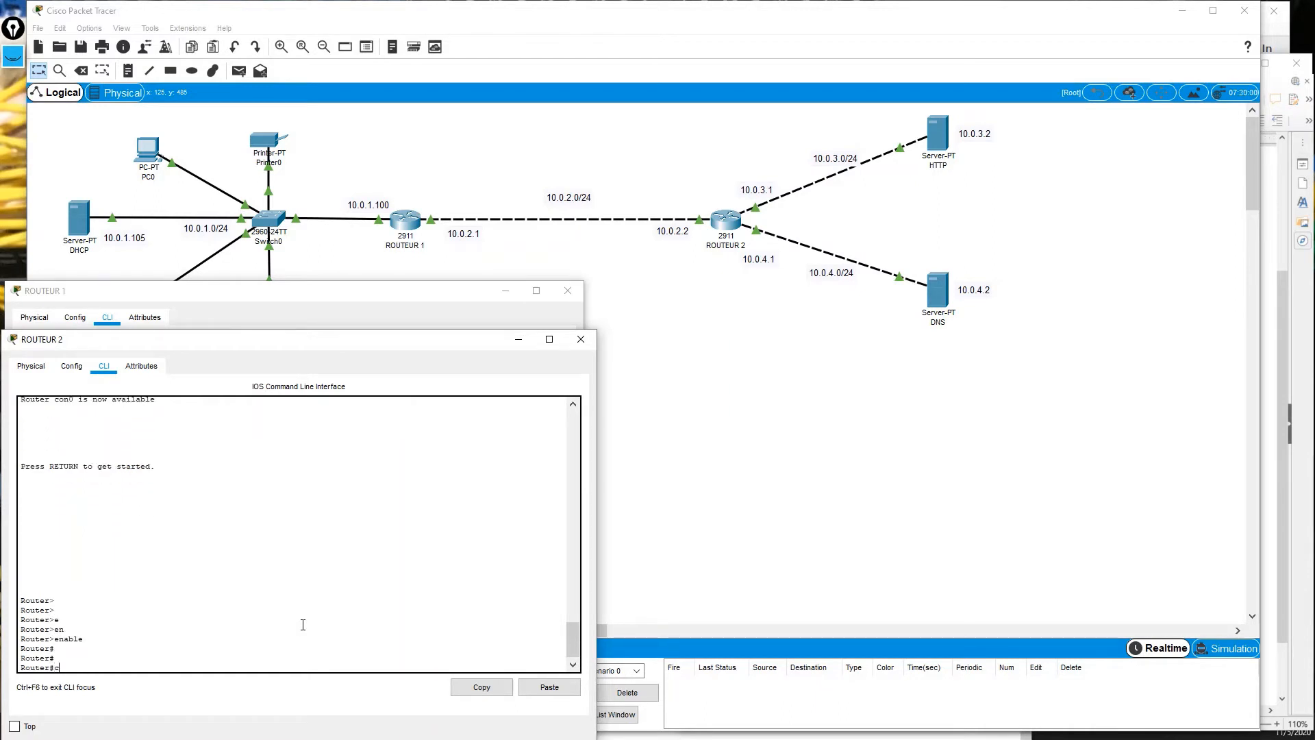
pyautogui.write('onf')
pyautogui.press('Tab')
pyautogui.write('t')
pyautogui.press('Tab')
pyautogui.press('Return')
pyautogui.press('Return')
pyautogui.press('Return')
pyautogui.press('Return')
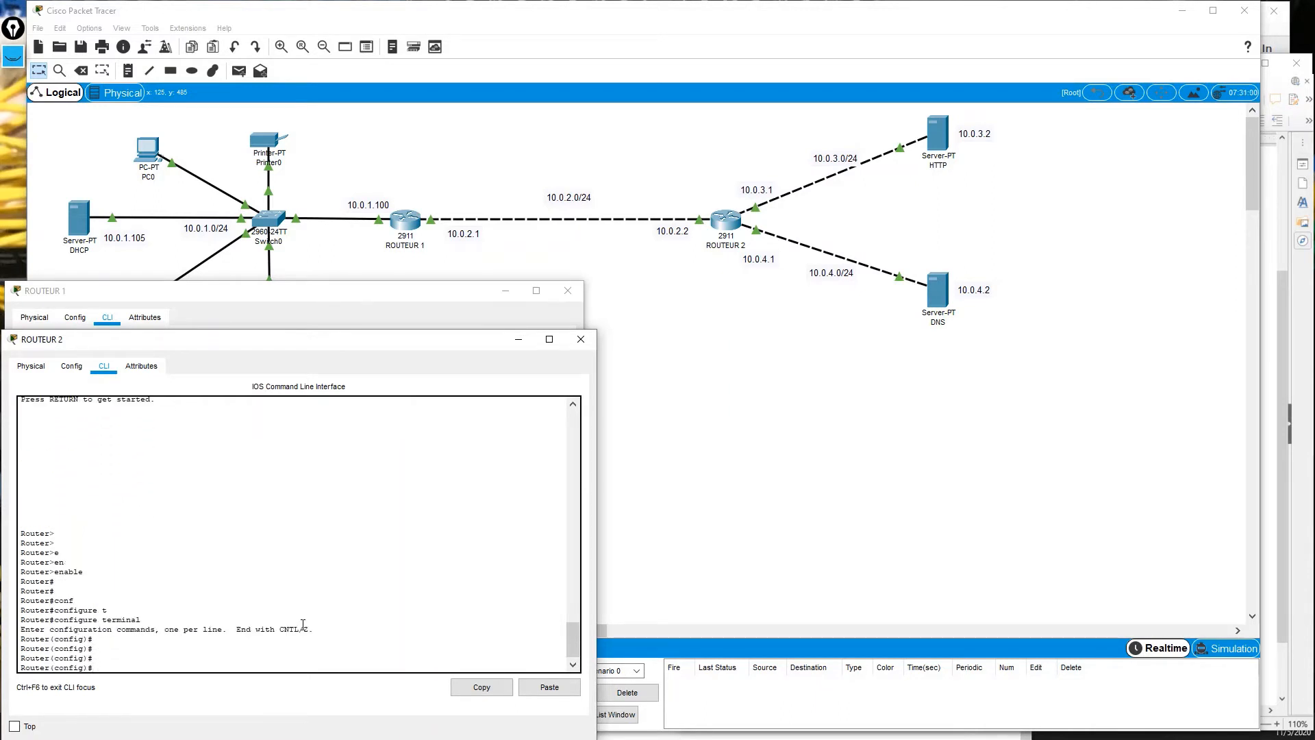
# Paste and run the static route to 10.0.1.0/24 via 10.0.2.1 on ROUTEUR 2.
pyautogui.click(1289, 446)
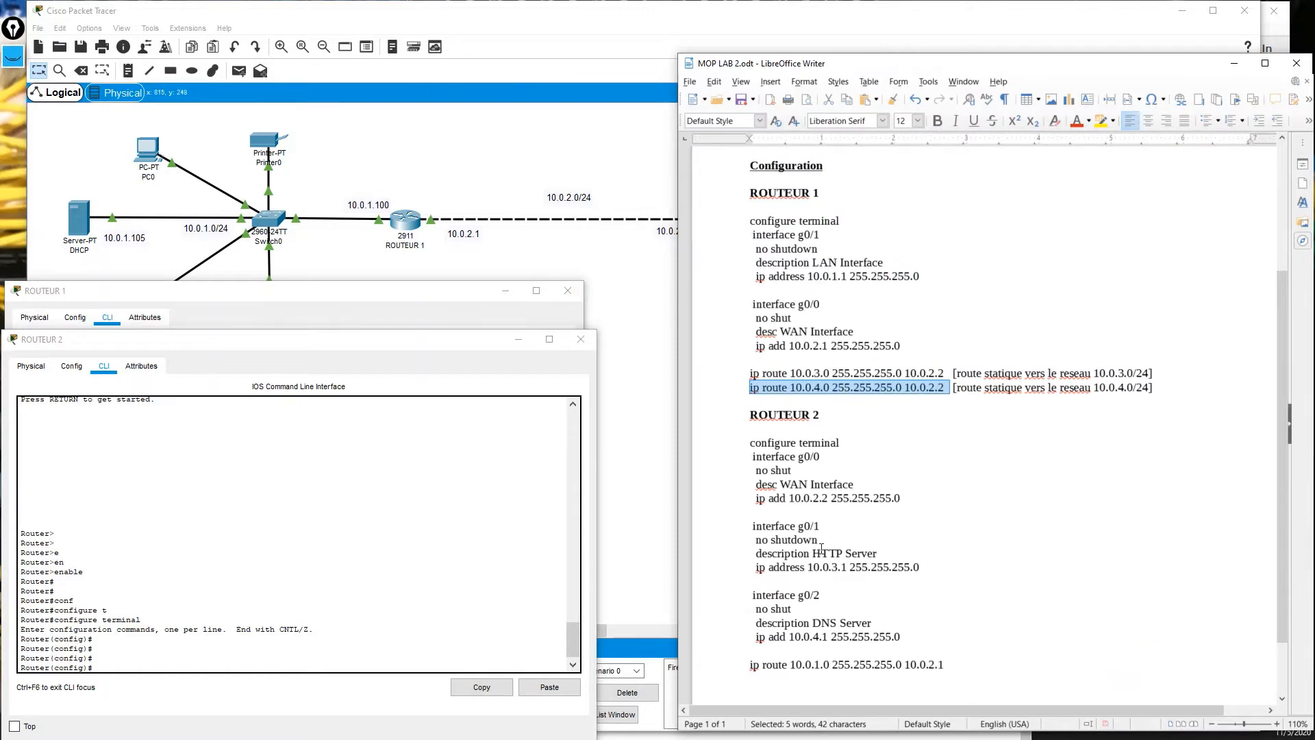
pyautogui.moveTo(750, 664); pyautogui.dragTo(961, 667)
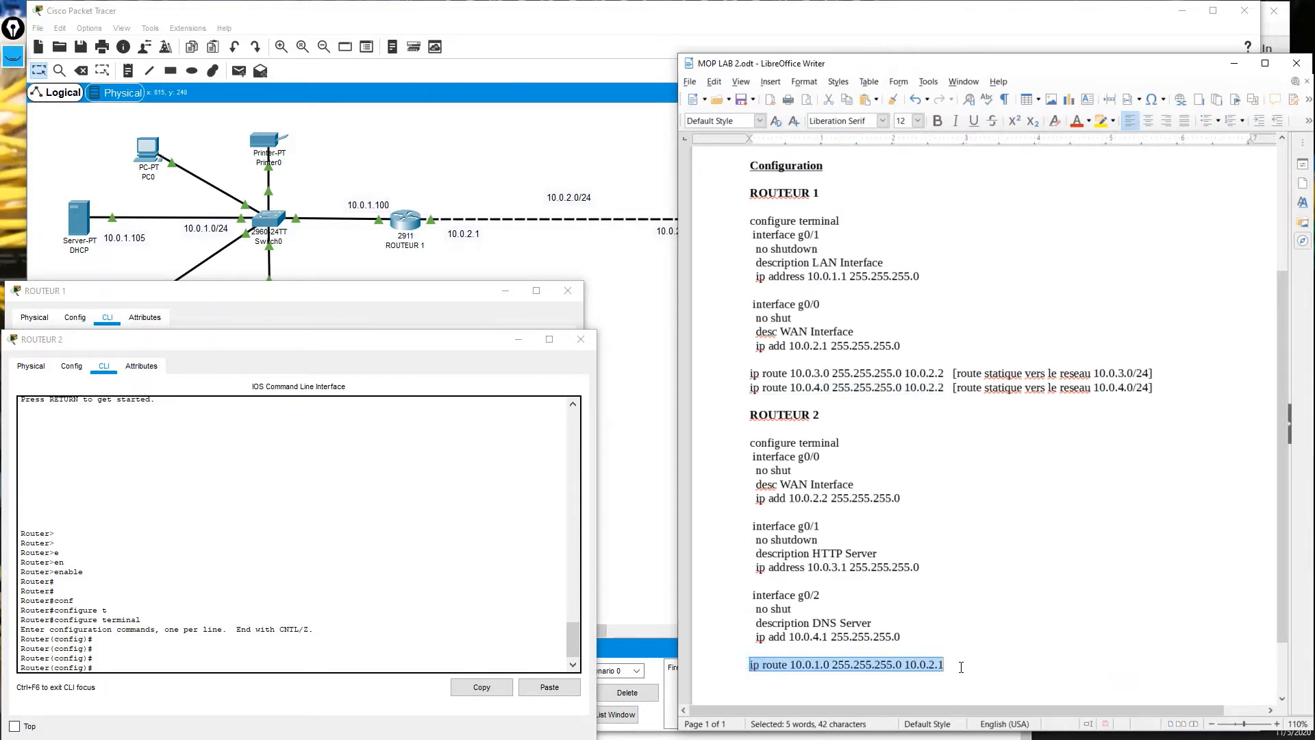
pyautogui.rightClick(831, 663)
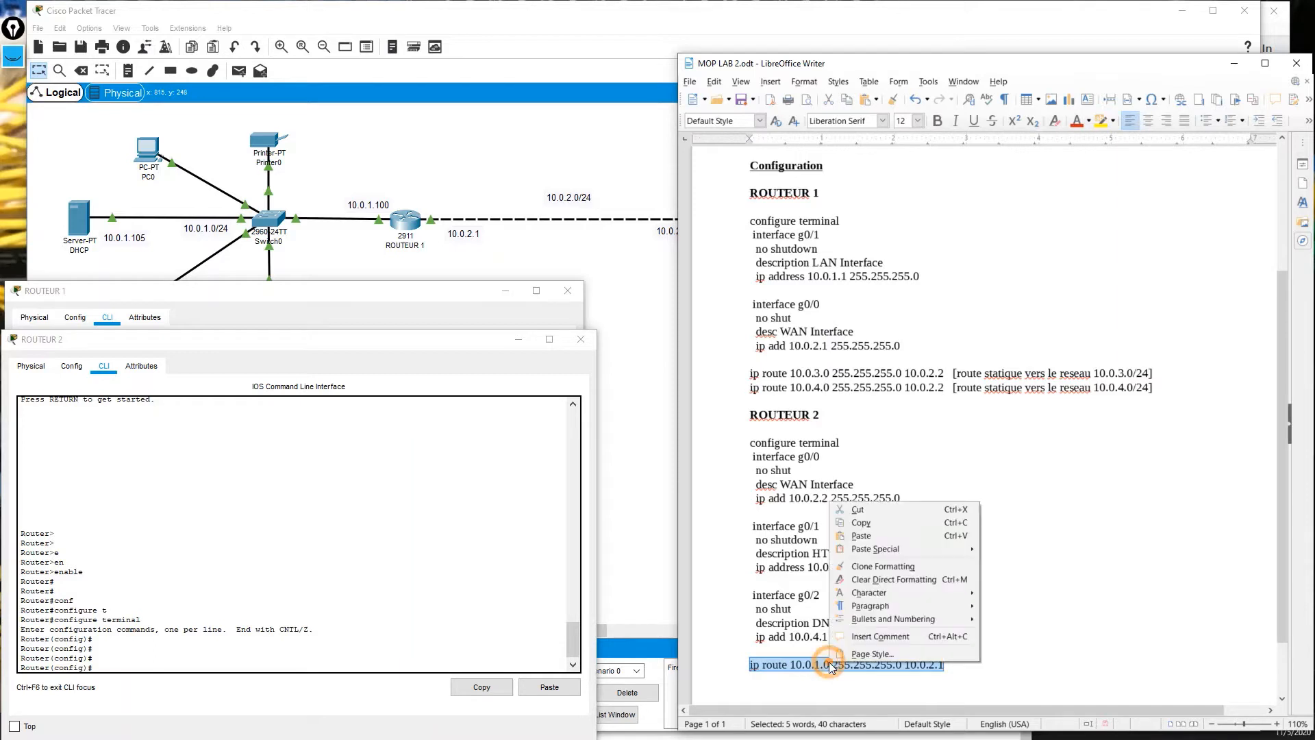
pyautogui.click(868, 529)
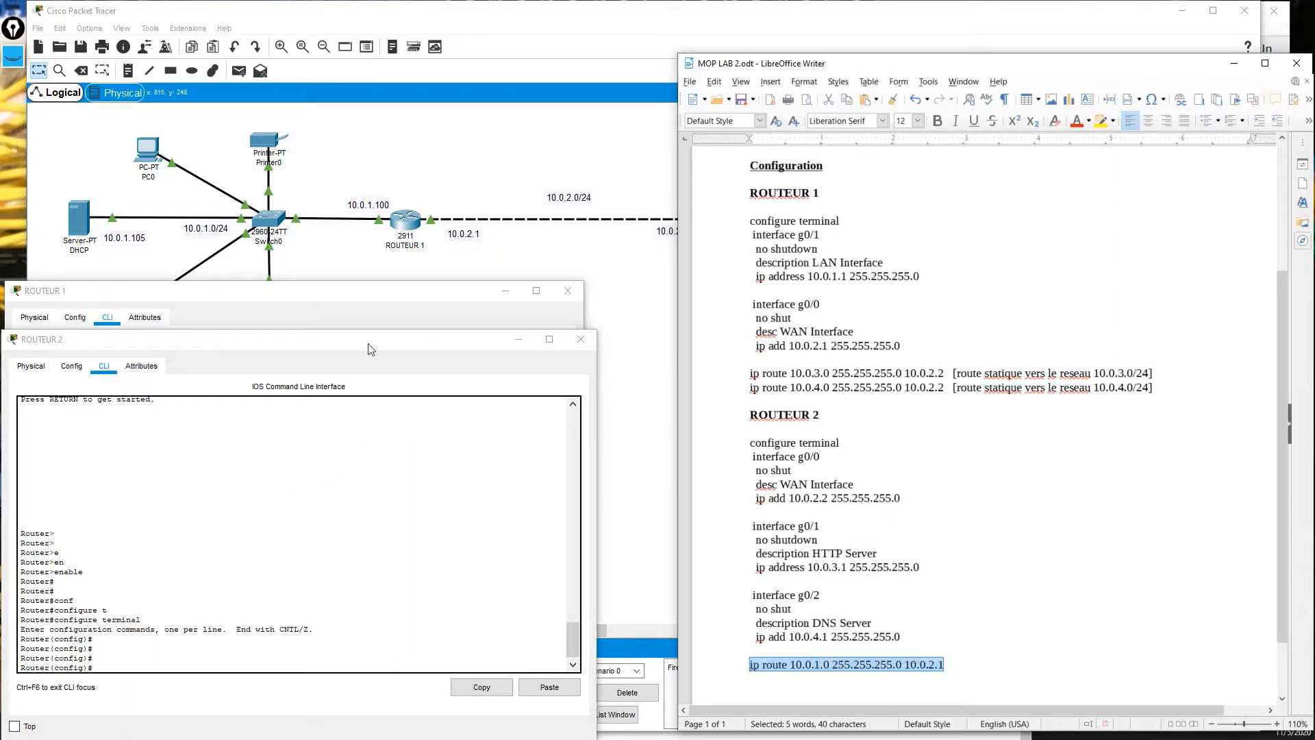
pyautogui.rightClick(374, 589)
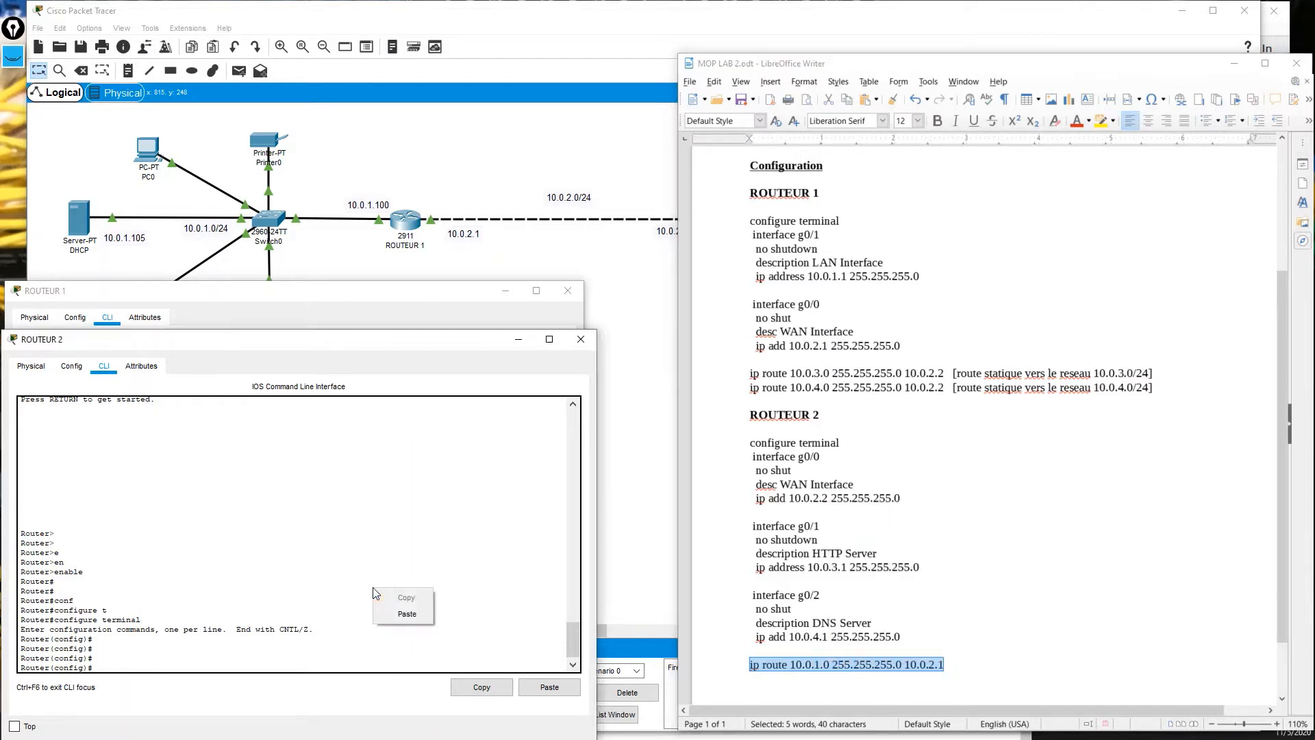
pyautogui.click(383, 613)
pyautogui.press('Return')
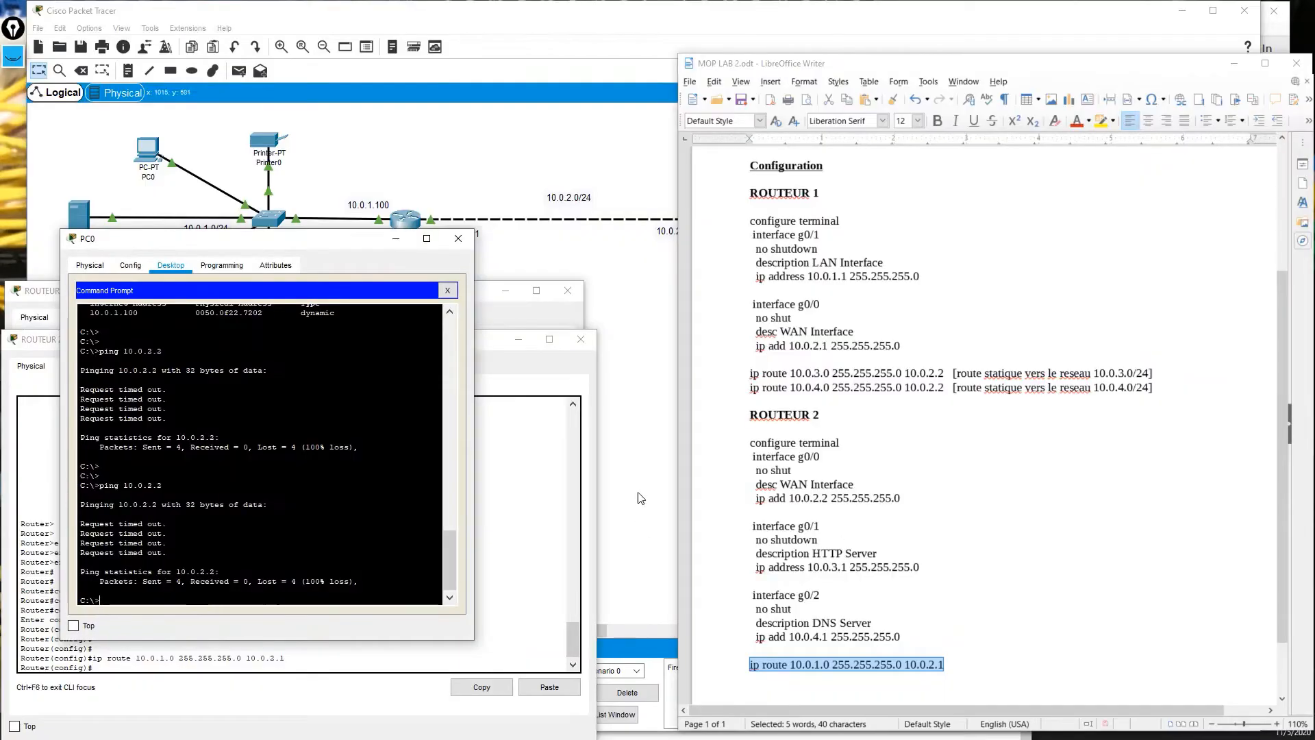
# Rerun PC0's ping to 10.0.2.2, then review PC0's DHCP-assigned IP configuration.
pyautogui.press('Up')
pyautogui.press('Return')
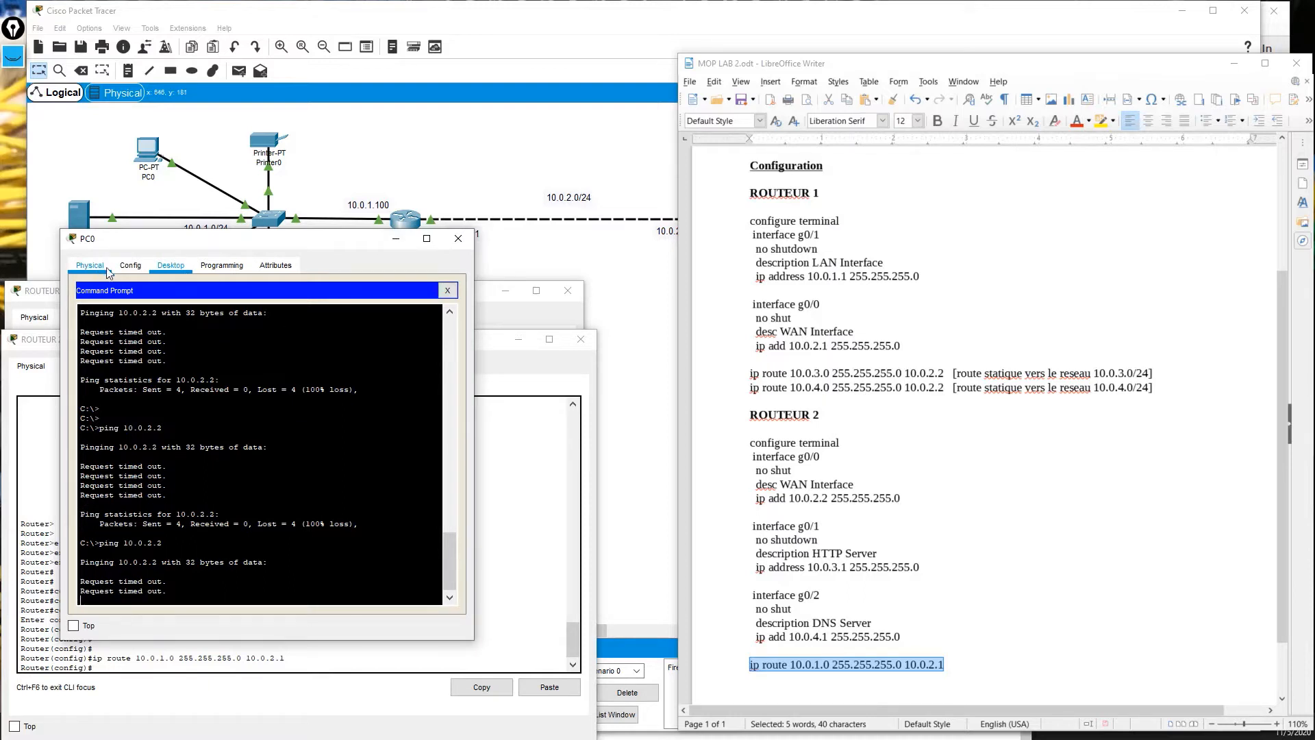
pyautogui.click(447, 290)
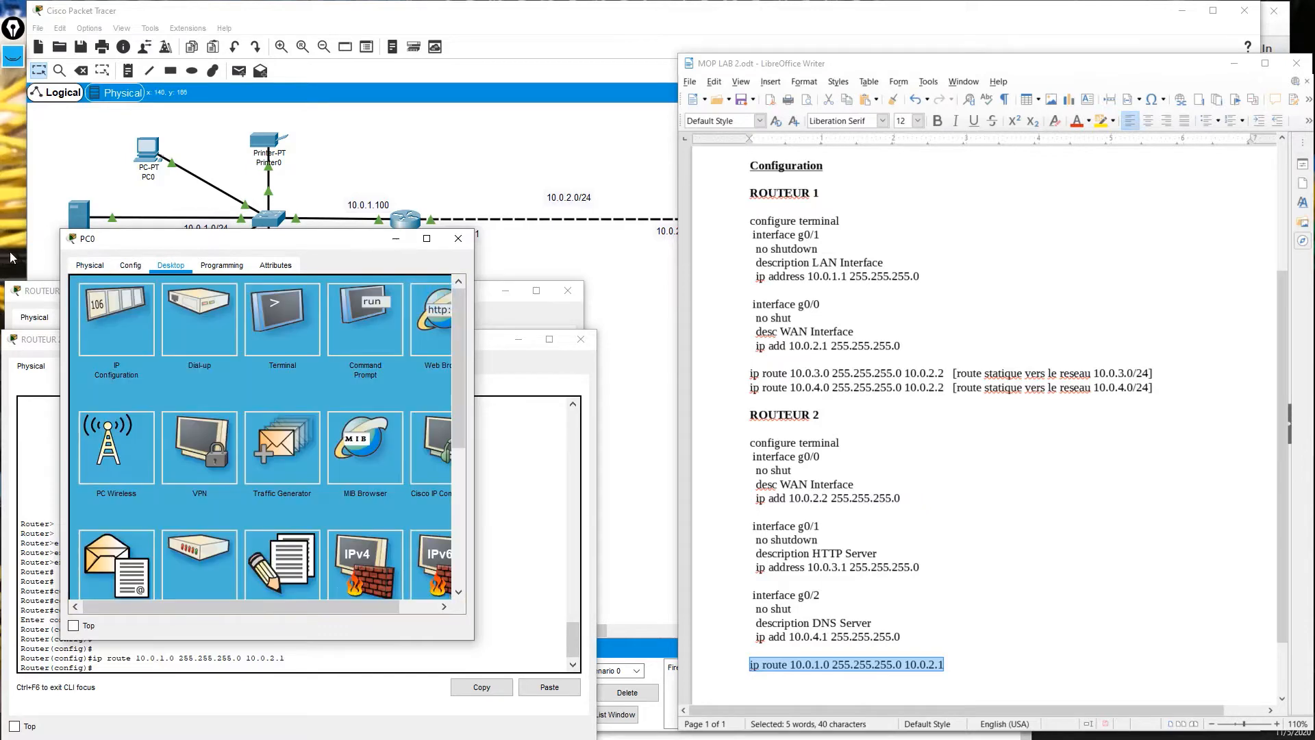
pyautogui.click(90, 265)
pyautogui.click(171, 265)
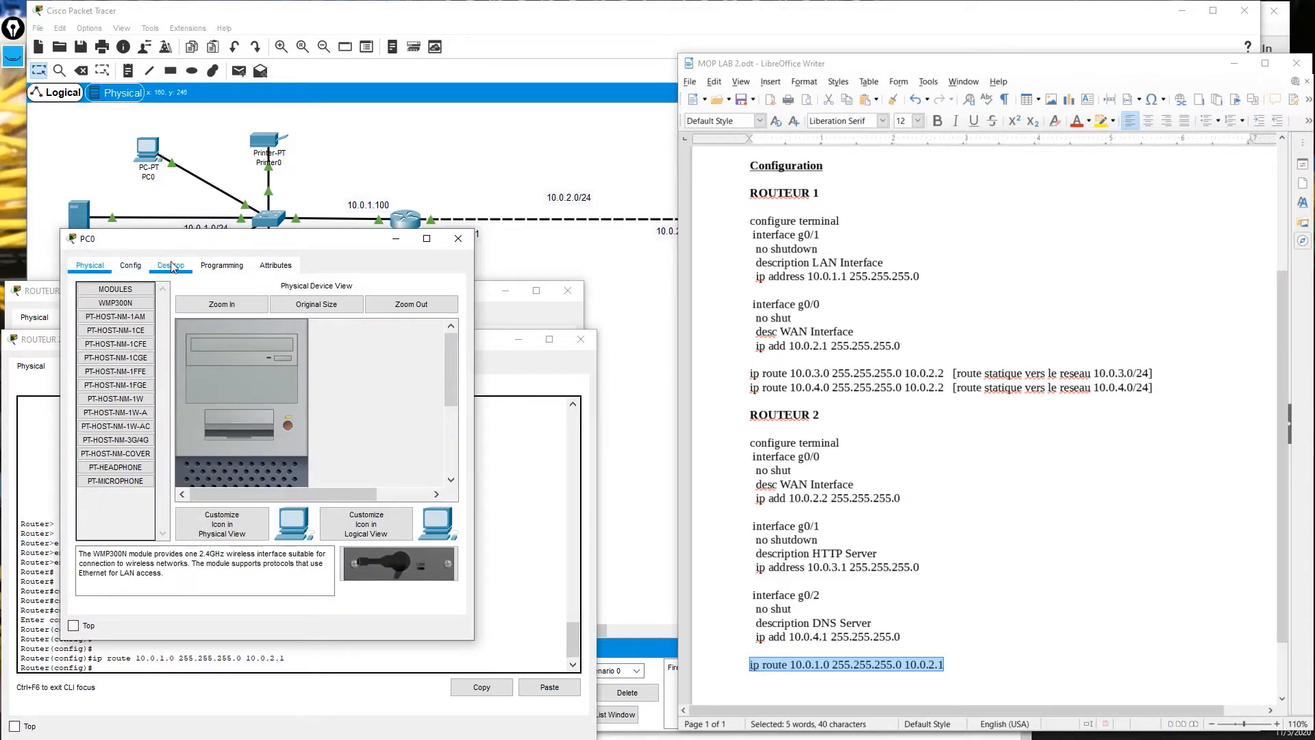
pyautogui.click(98, 323)
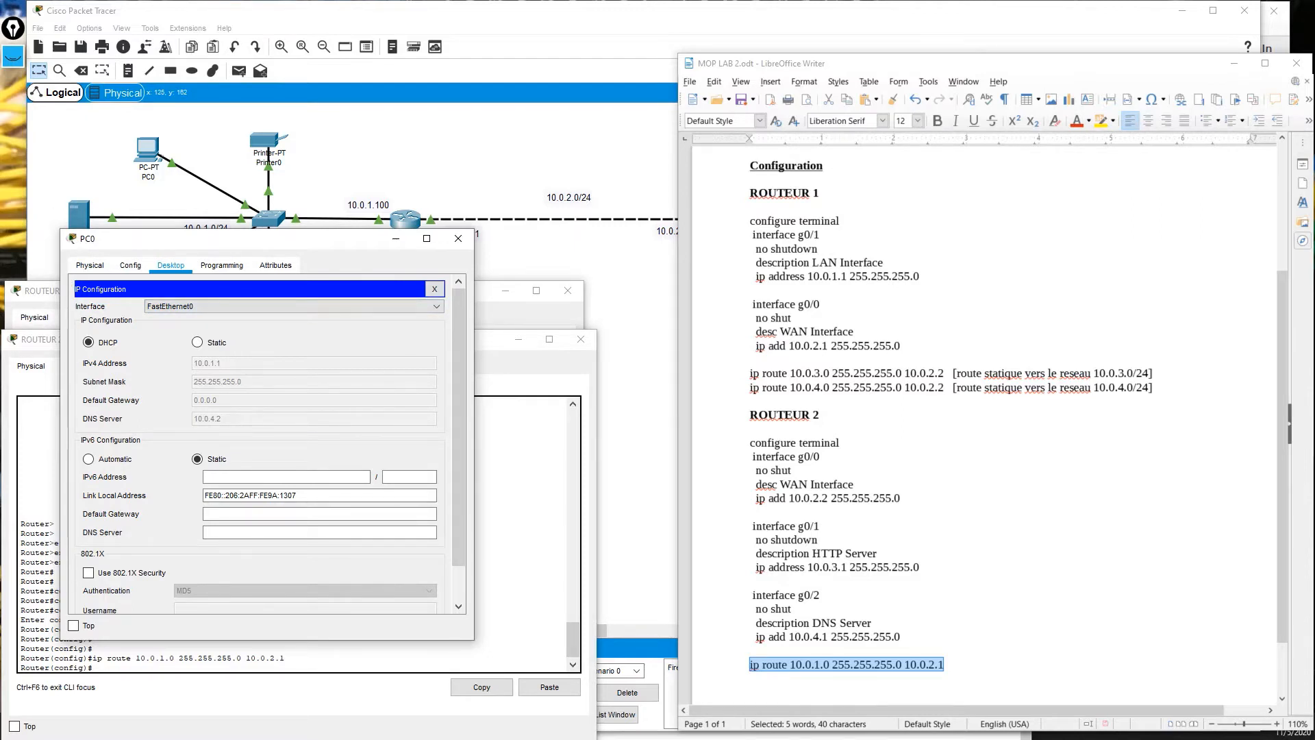
pyautogui.click(404, 168)
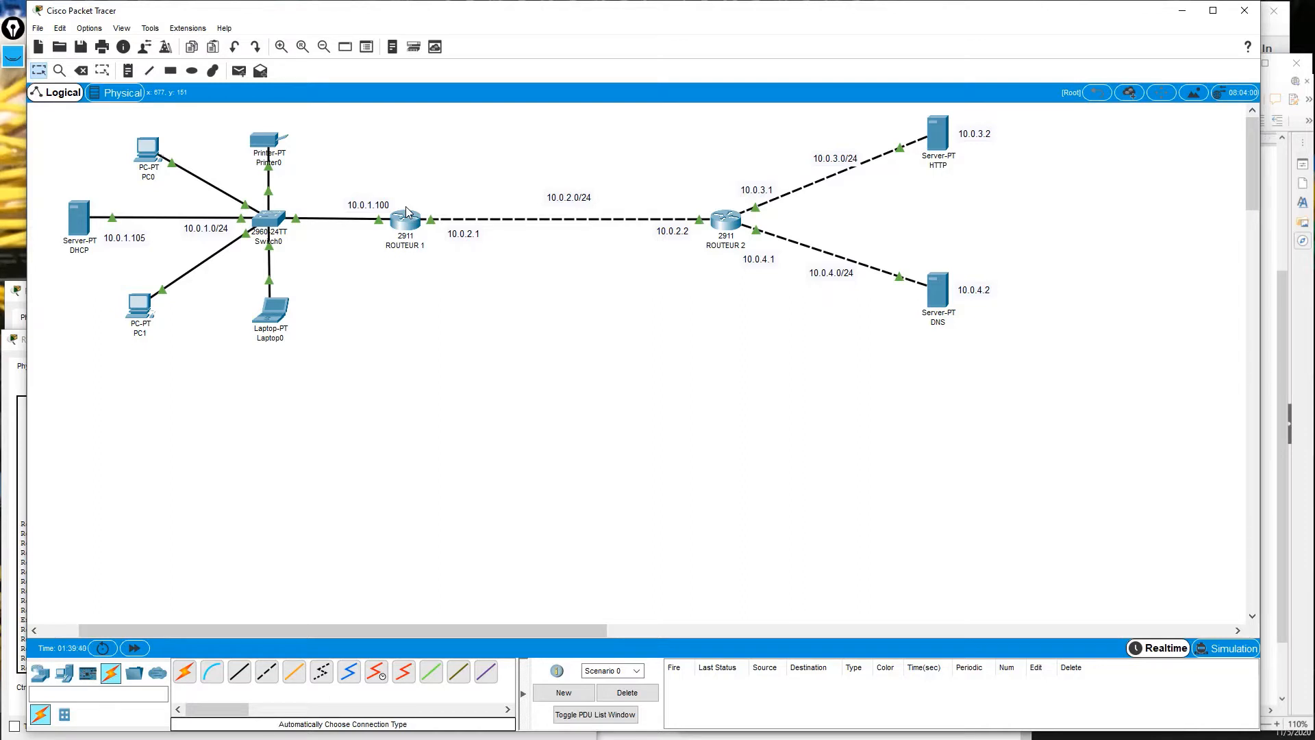
# Switch PC1's IP configuration to DHCP so it obtains 10.0.1.2.
pyautogui.click(141, 308)
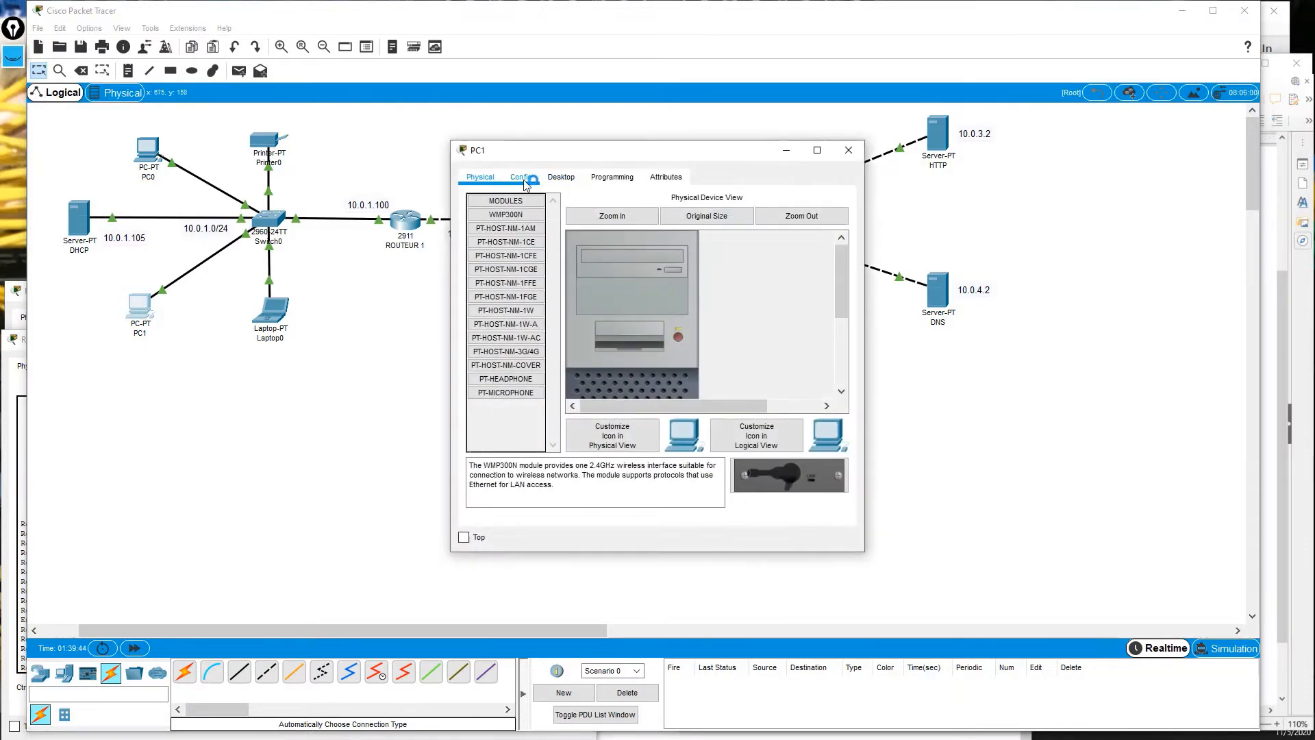
pyautogui.click(563, 178)
pyautogui.click(528, 228)
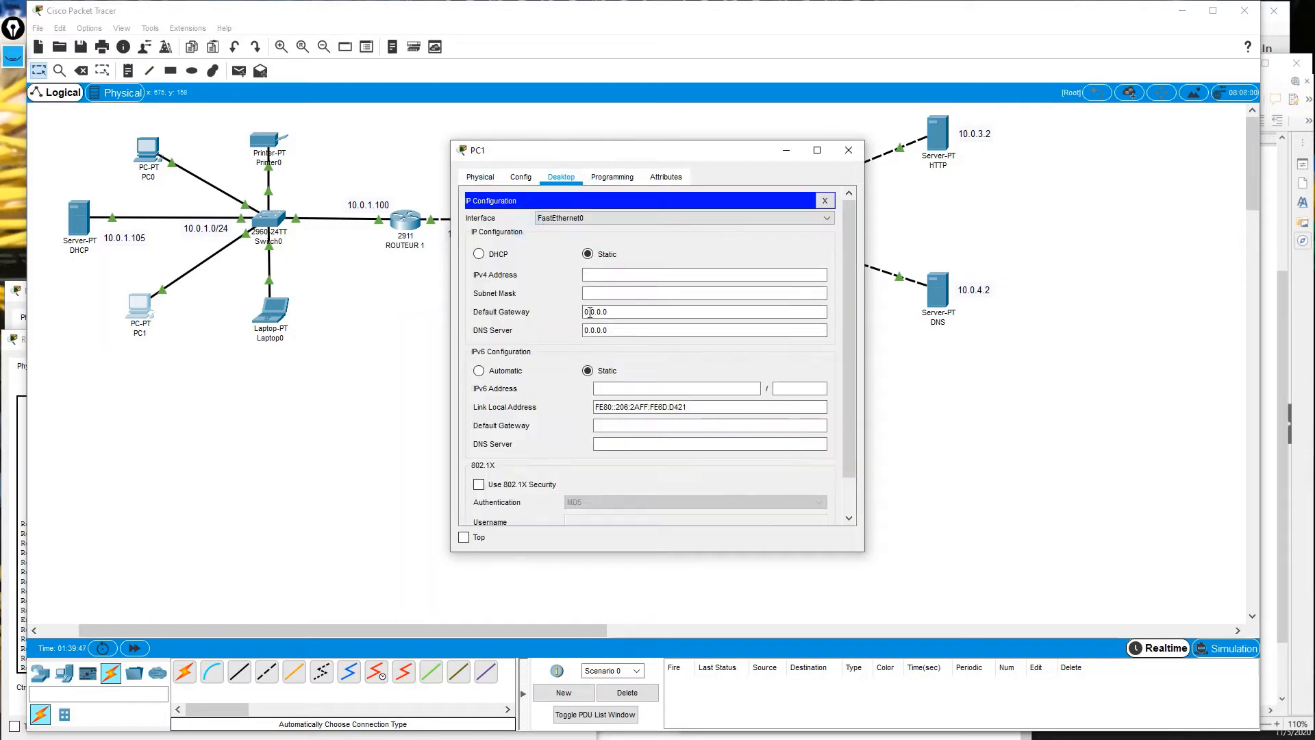
pyautogui.click(478, 254)
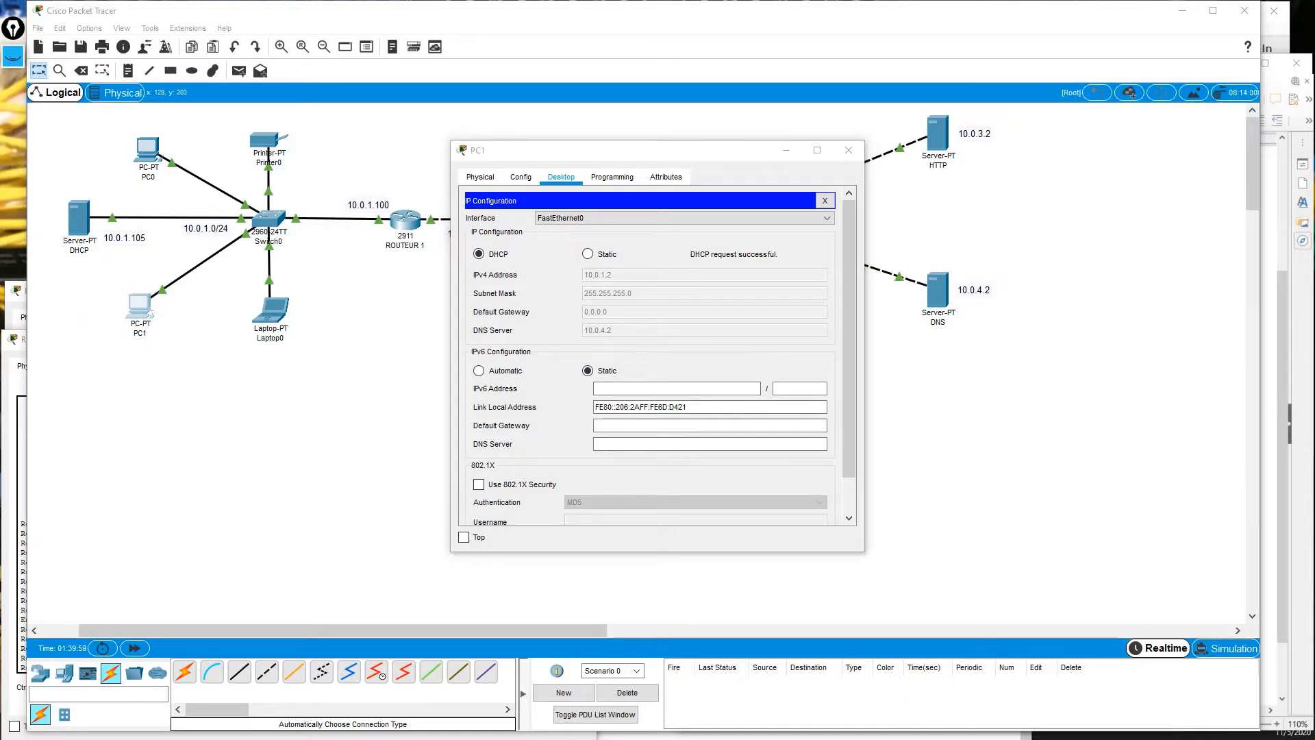
# Ping PC1 at 10.0.1.2 from PC0's Command Prompt, getting 0% loss.
pyautogui.click(148, 147)
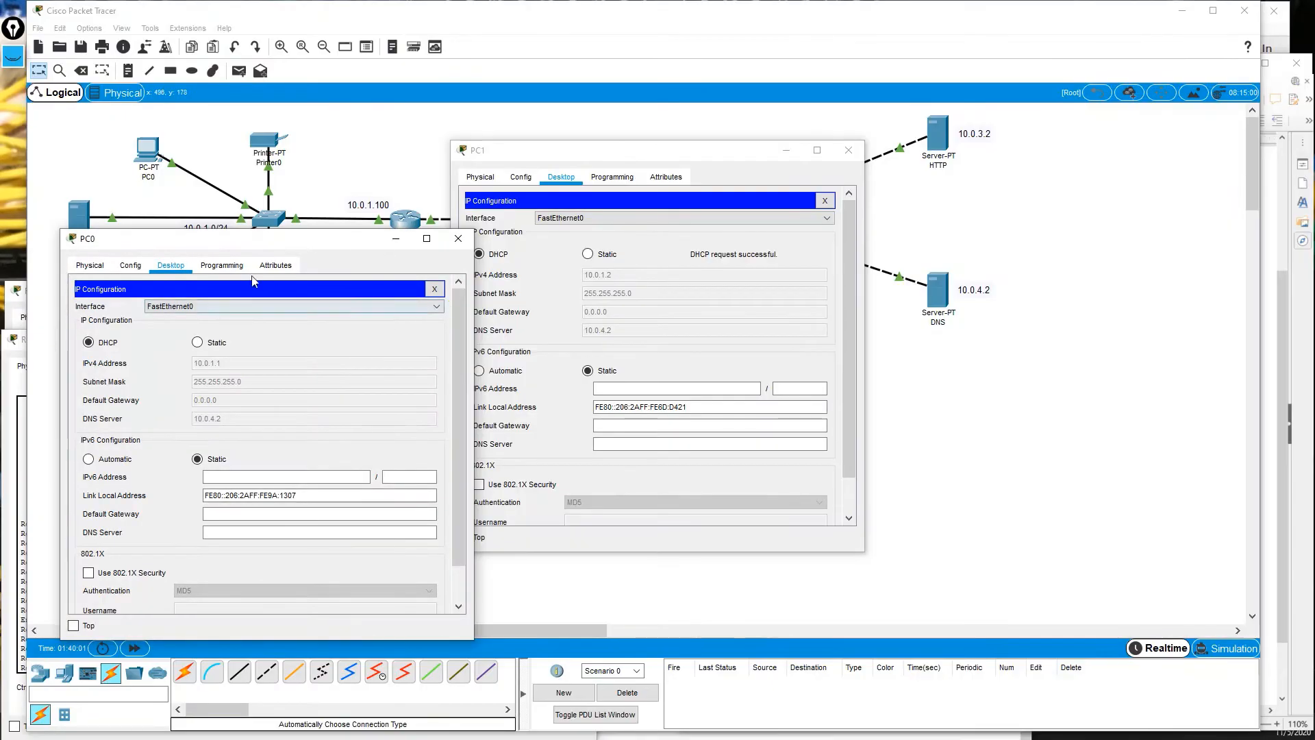
pyautogui.click(435, 288)
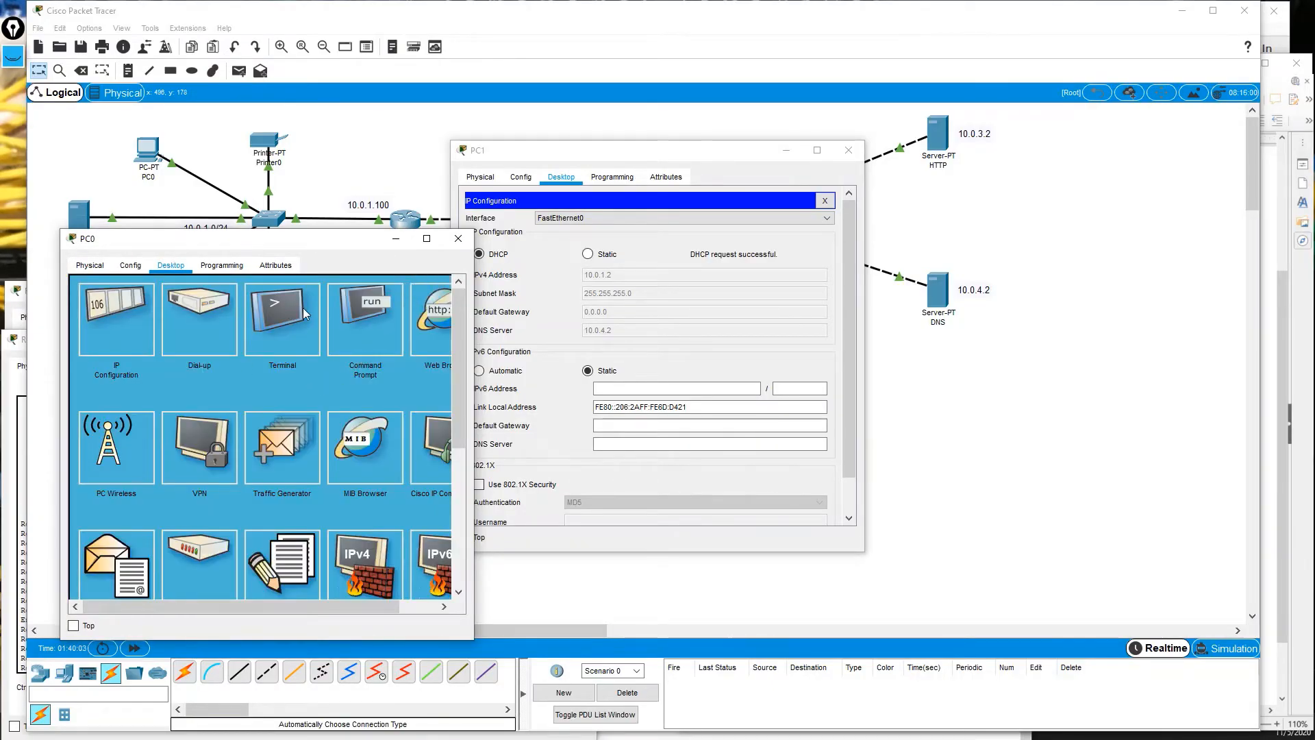
pyautogui.click(346, 309)
pyautogui.moveTo(287, 238); pyautogui.dragTo(250, 142)
pyautogui.click(257, 333)
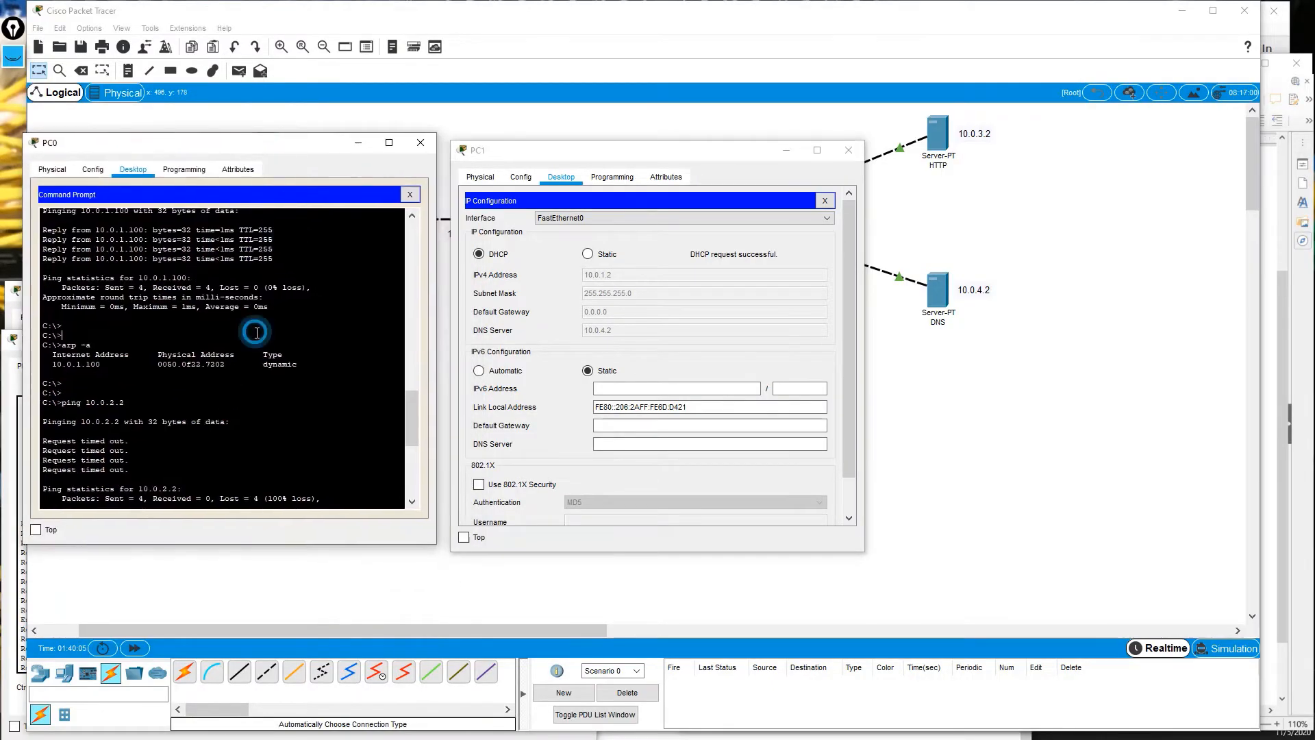
pyautogui.scroll(-10, 257, 333)
pyautogui.press('Return')
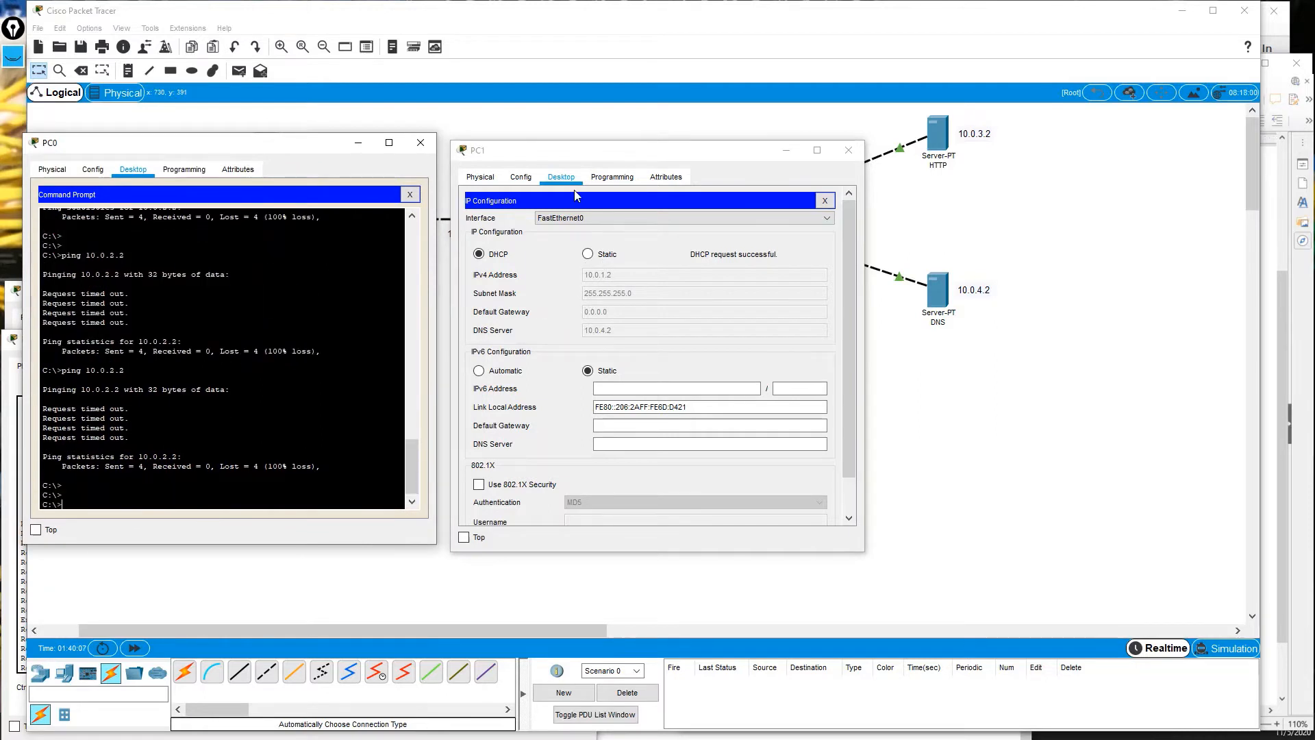
pyautogui.write('ping 10.0.1.2')
pyautogui.press('Return')
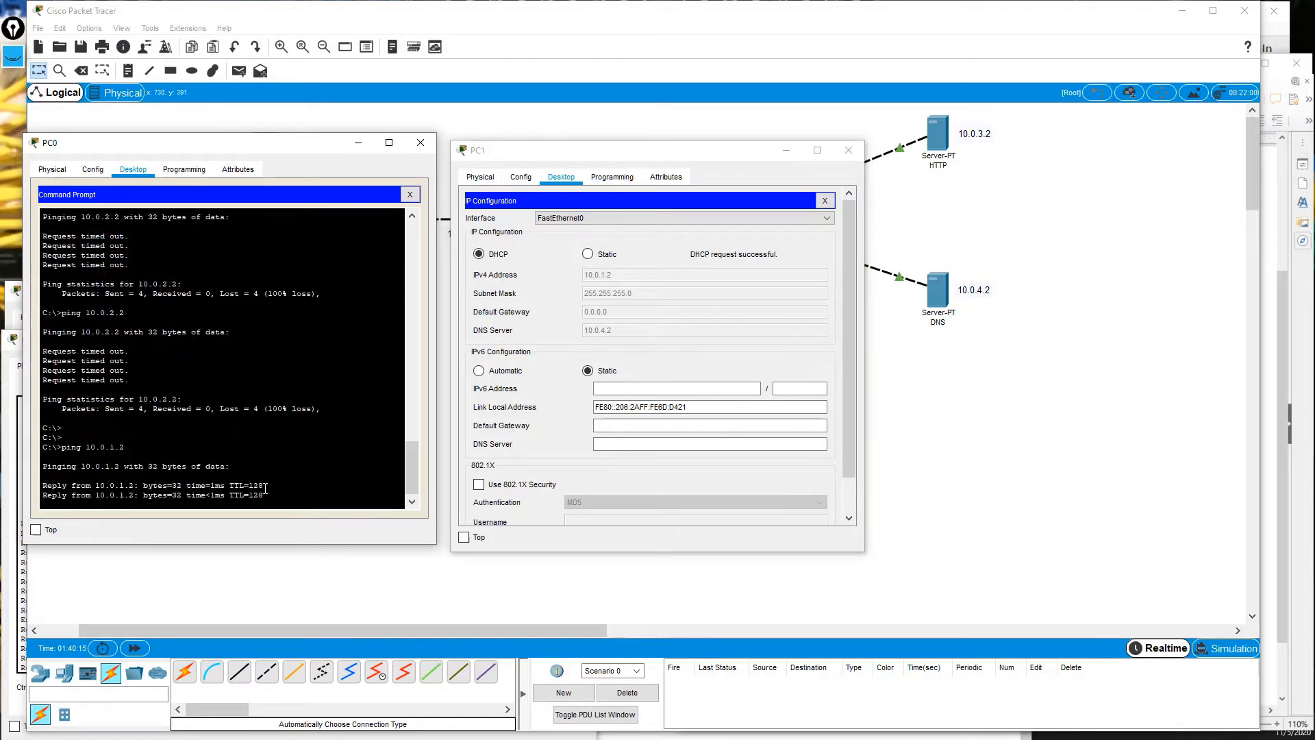
# Erase the earlier HTTP, DNS, arrow and underline annotations from the topology.
pyautogui.click(357, 119)
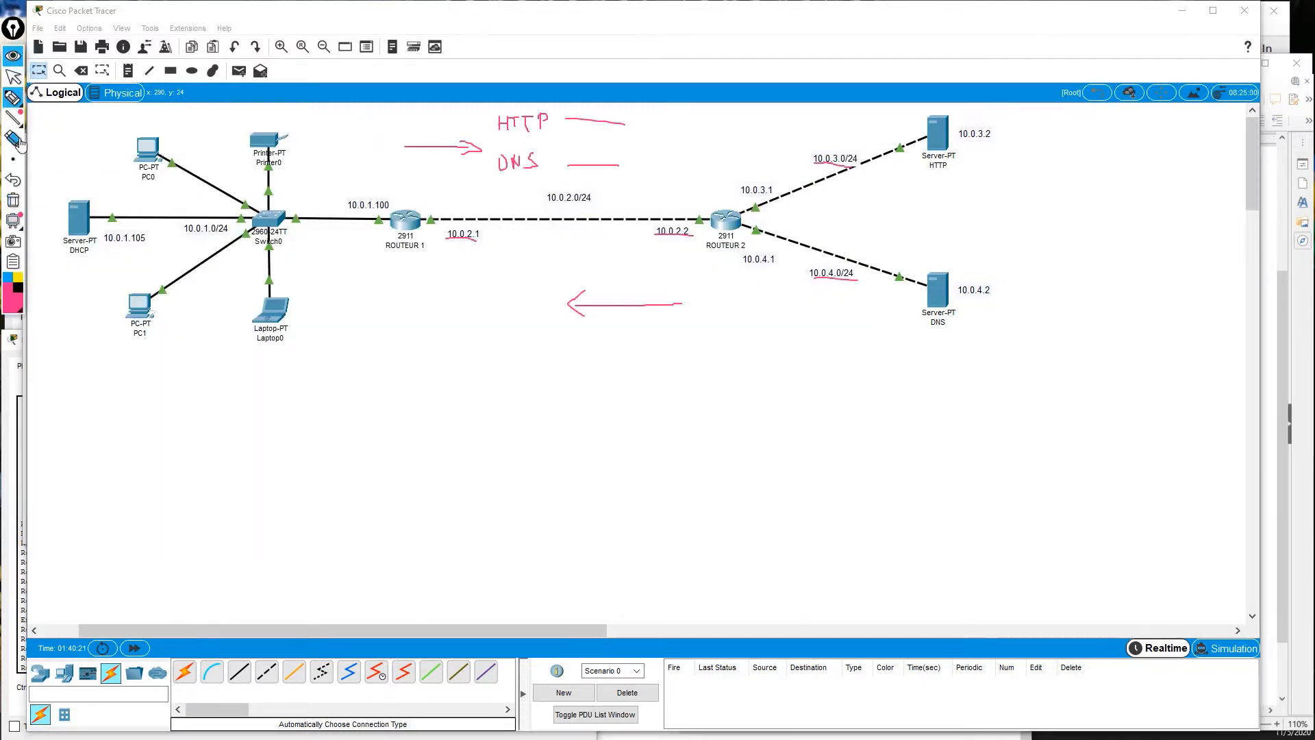
pyautogui.click(13, 138)
pyautogui.moveTo(596, 134); pyautogui.dragTo(458, 200)
pyautogui.moveTo(389, 296)
pyautogui.mouseDown()
pyautogui.moveTo(608, 380)
pyautogui.moveTo(603, 113)
pyautogui.moveTo(863, 111)
pyautogui.moveTo(842, 270)
pyautogui.moveTo(566, 89)
pyautogui.moveTo(455, 171)
pyautogui.moveTo(506, 127)
pyautogui.mouseUp()
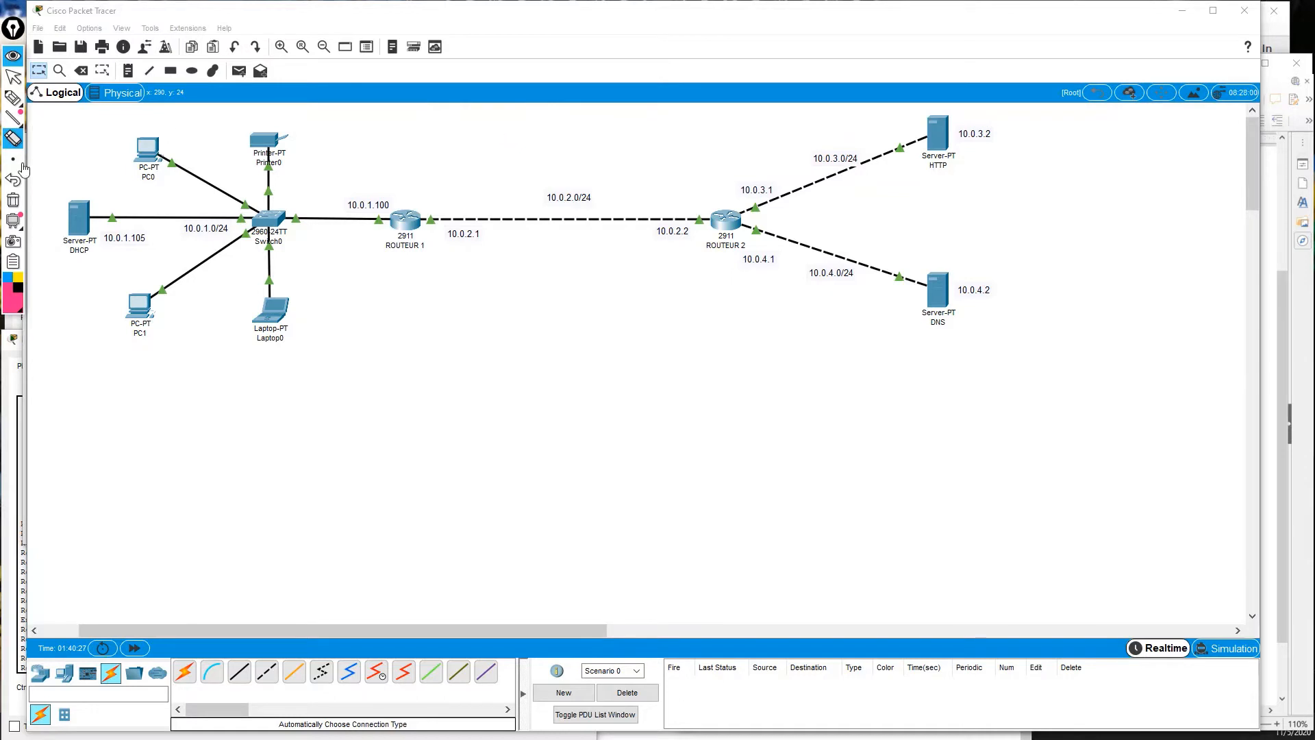
# Draw pink pen strokes tracing PC0's path past the switch toward ROUTEUR 1.
pyautogui.click(14, 102)
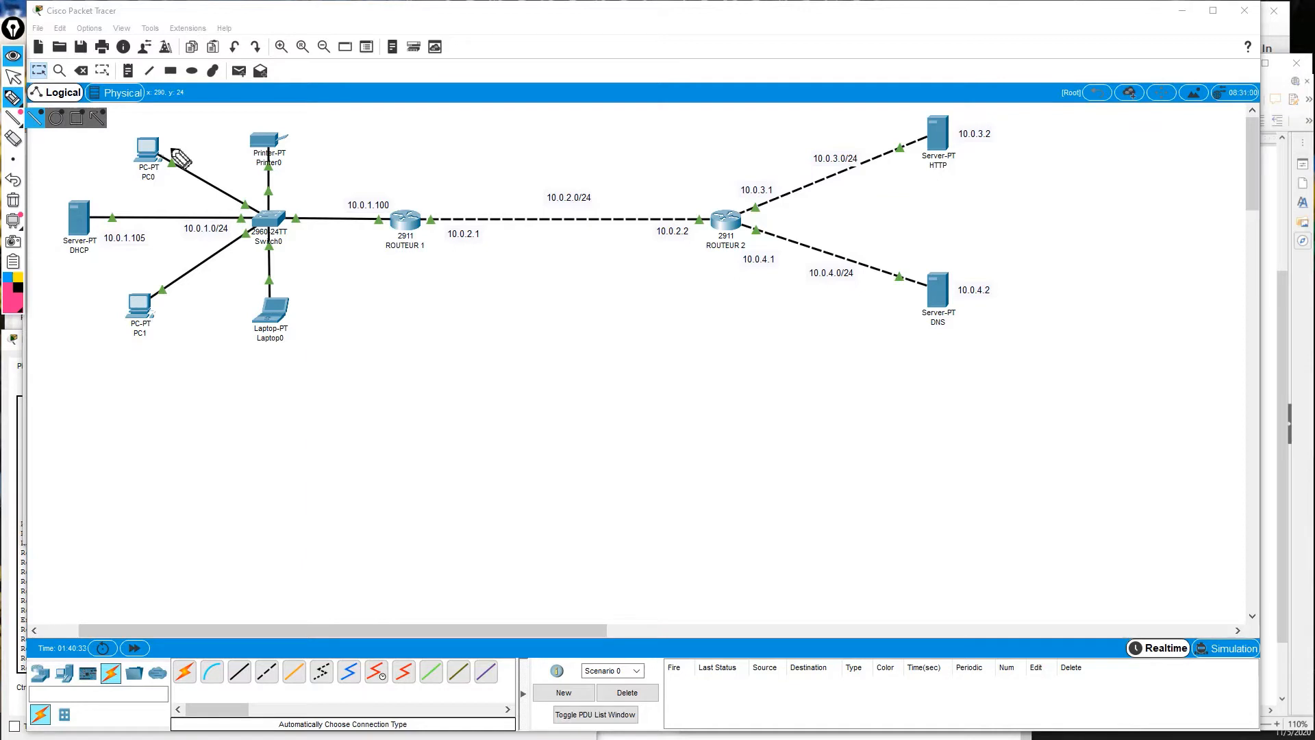
pyautogui.moveTo(173, 151)
pyautogui.mouseDown()
pyautogui.moveTo(197, 264)
pyautogui.moveTo(173, 305)
pyautogui.moveTo(184, 310)
pyautogui.mouseUp()
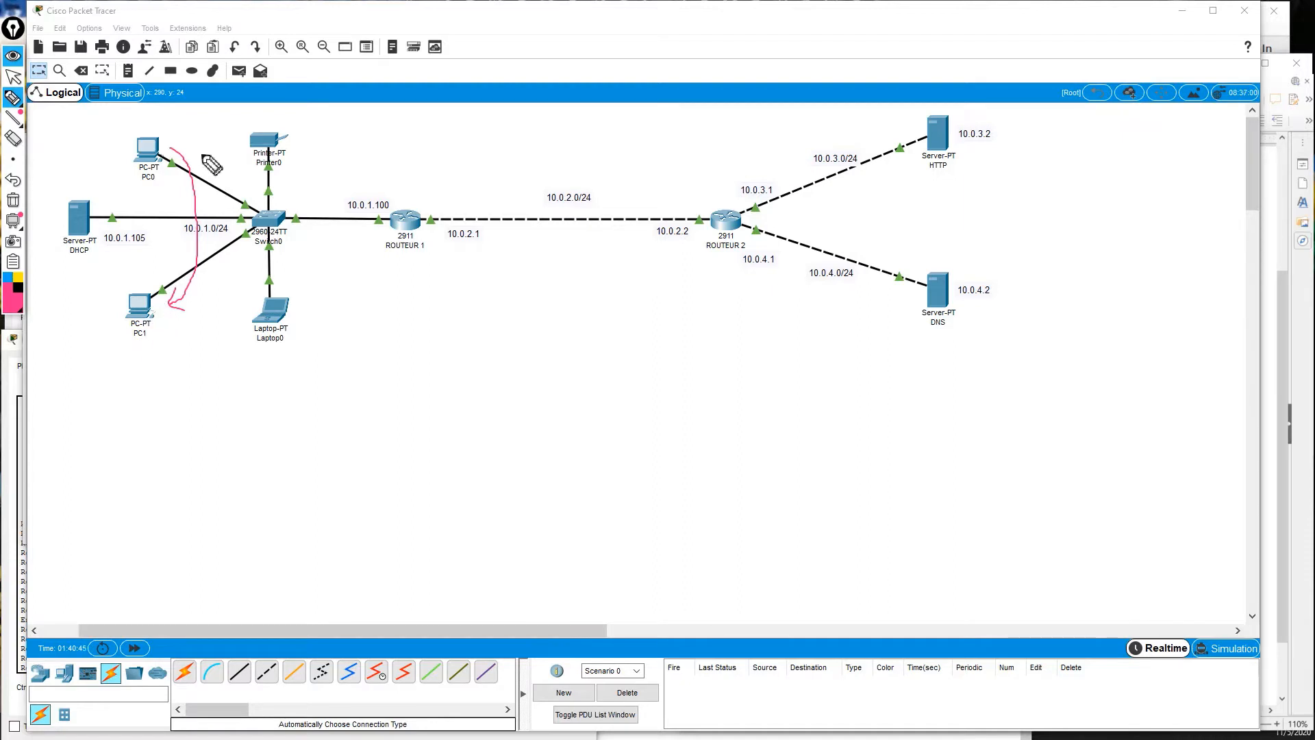
pyautogui.moveTo(195, 139)
pyautogui.mouseDown()
pyautogui.moveTo(305, 171)
pyautogui.moveTo(494, 184)
pyautogui.moveTo(483, 199)
pyautogui.mouseUp()
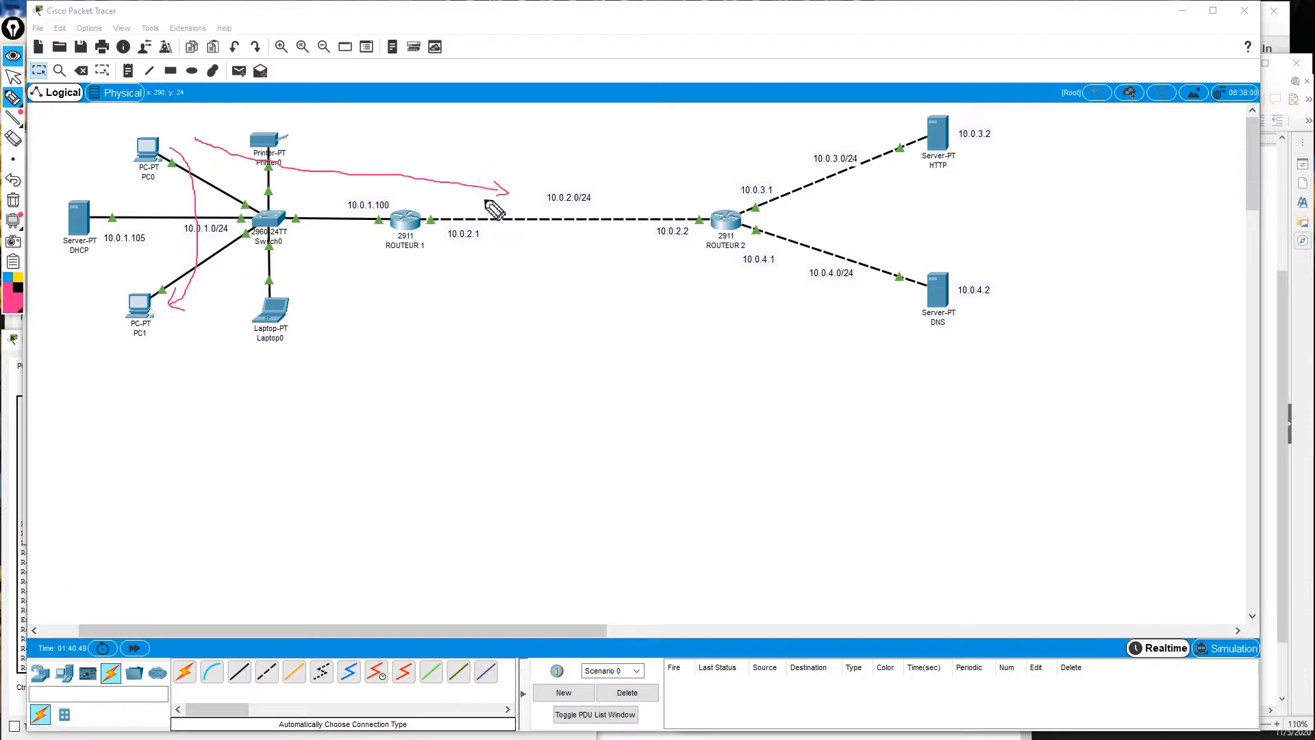
pyautogui.moveTo(365, 187)
pyautogui.mouseDown()
pyautogui.moveTo(342, 193)
pyautogui.moveTo(374, 228)
pyautogui.moveTo(392, 205)
pyautogui.moveTo(368, 187)
pyautogui.mouseUp()
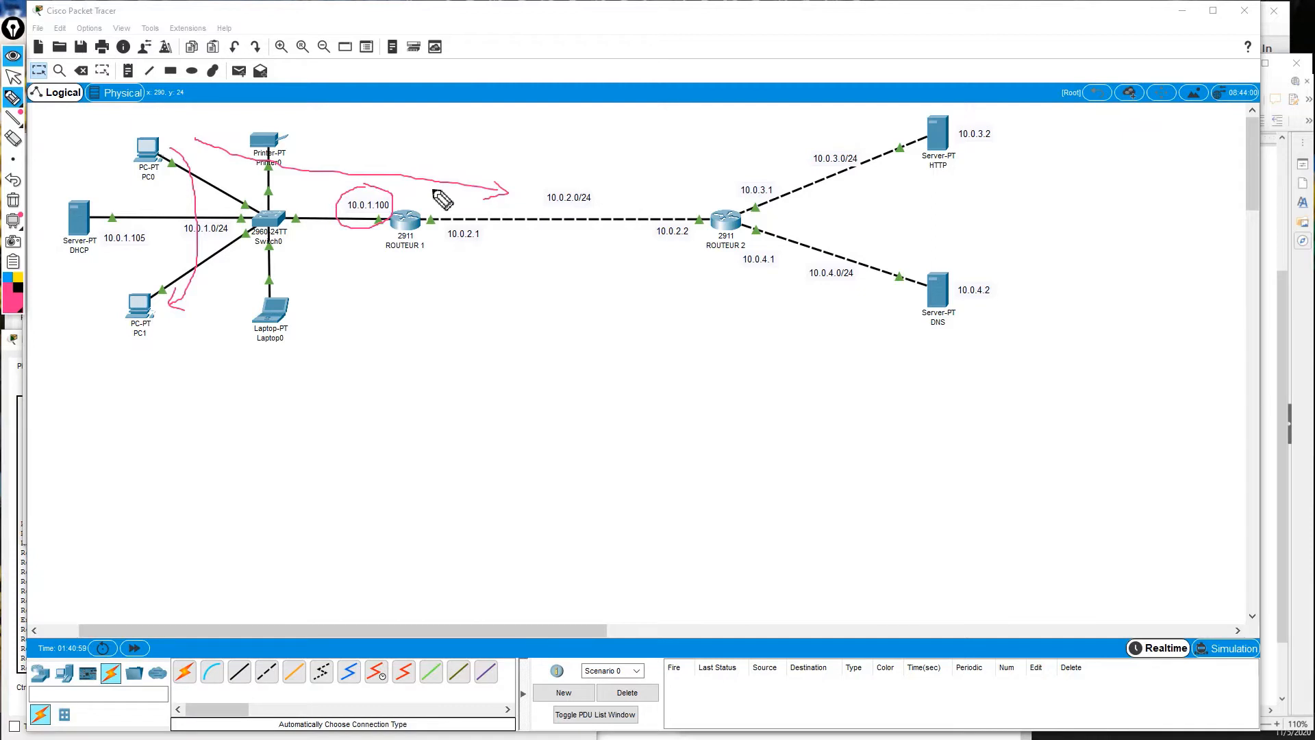
pyautogui.click(24, 142)
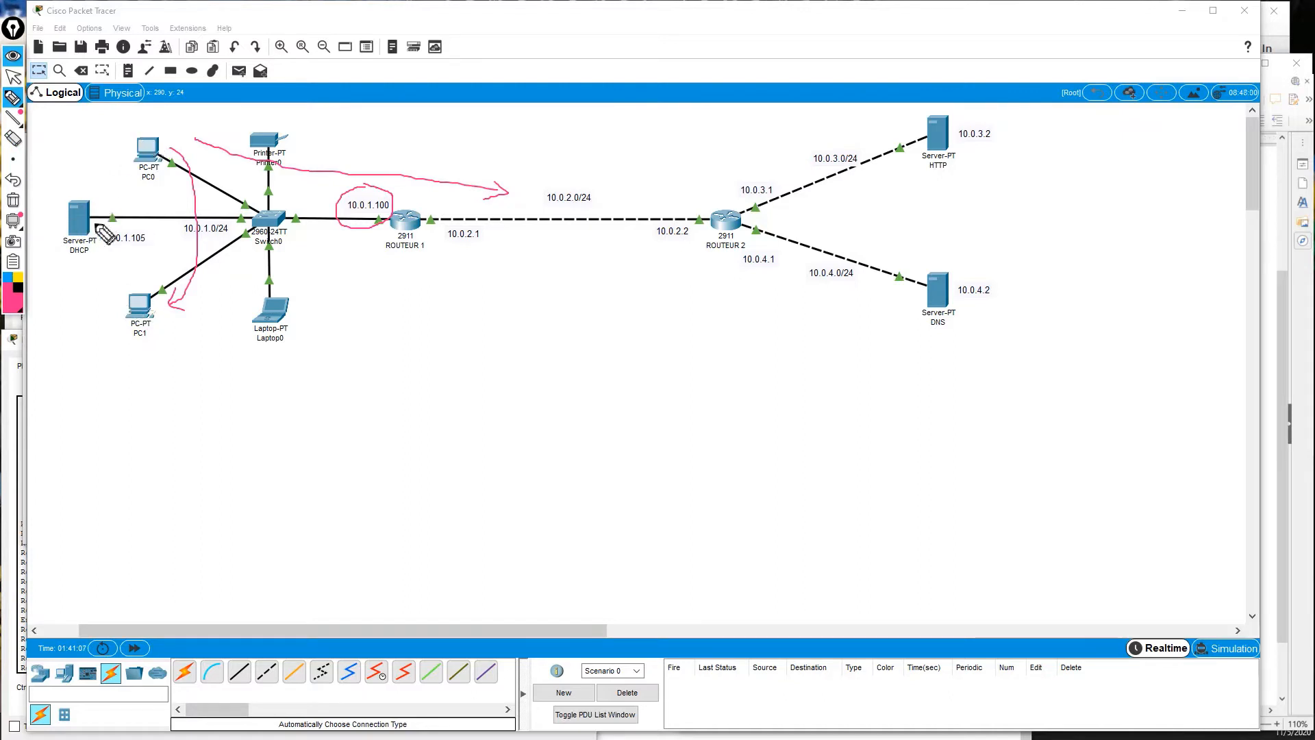
pyautogui.click(14, 58)
# Open the DHCP server's Services > DHCP page and check the LAN1 pool's gateway 10.0.1.100.
pyautogui.click(78, 219)
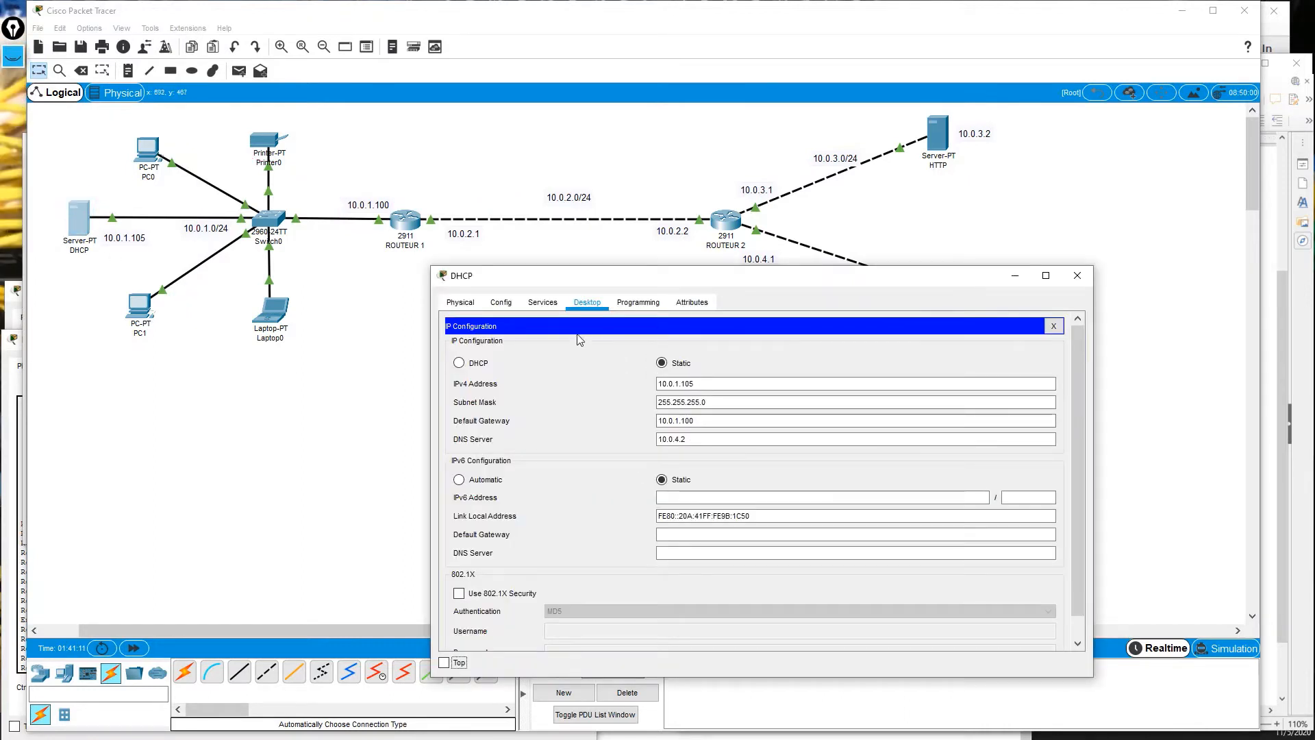
pyautogui.click(542, 302)
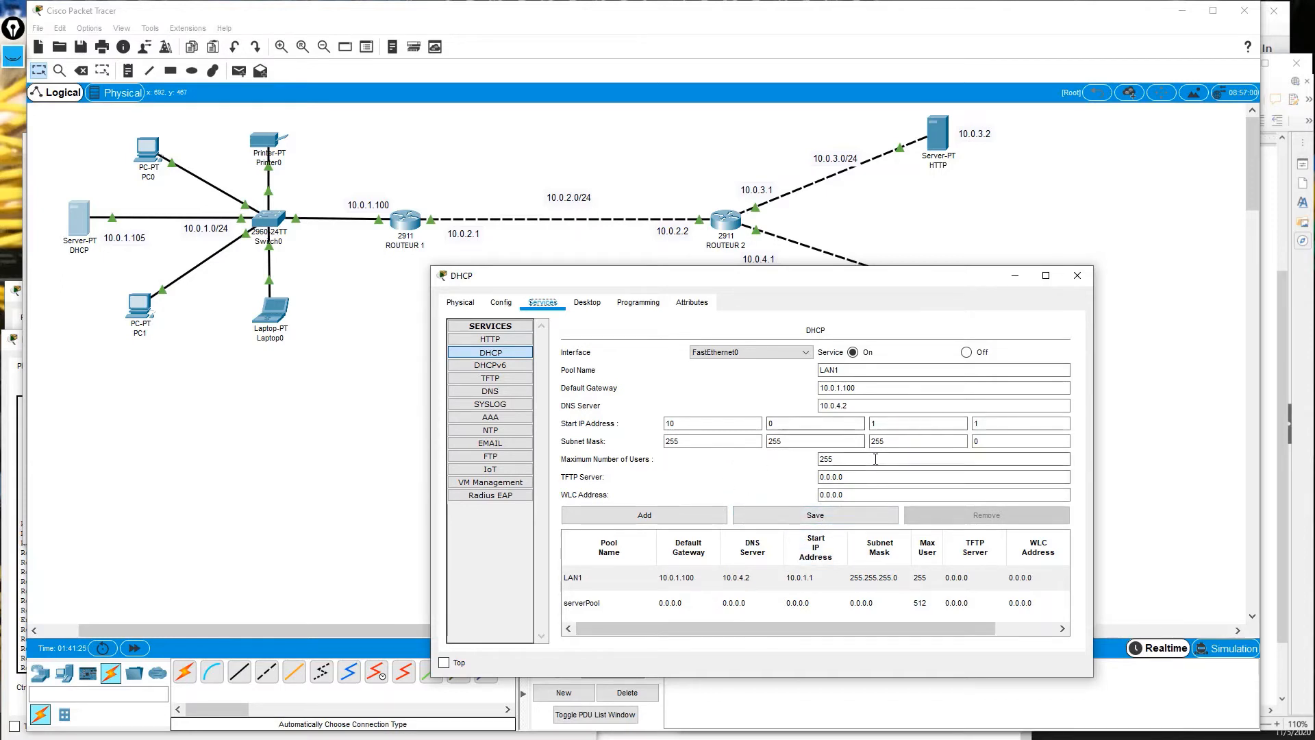
pyautogui.moveTo(832, 634); pyautogui.dragTo(769, 633)
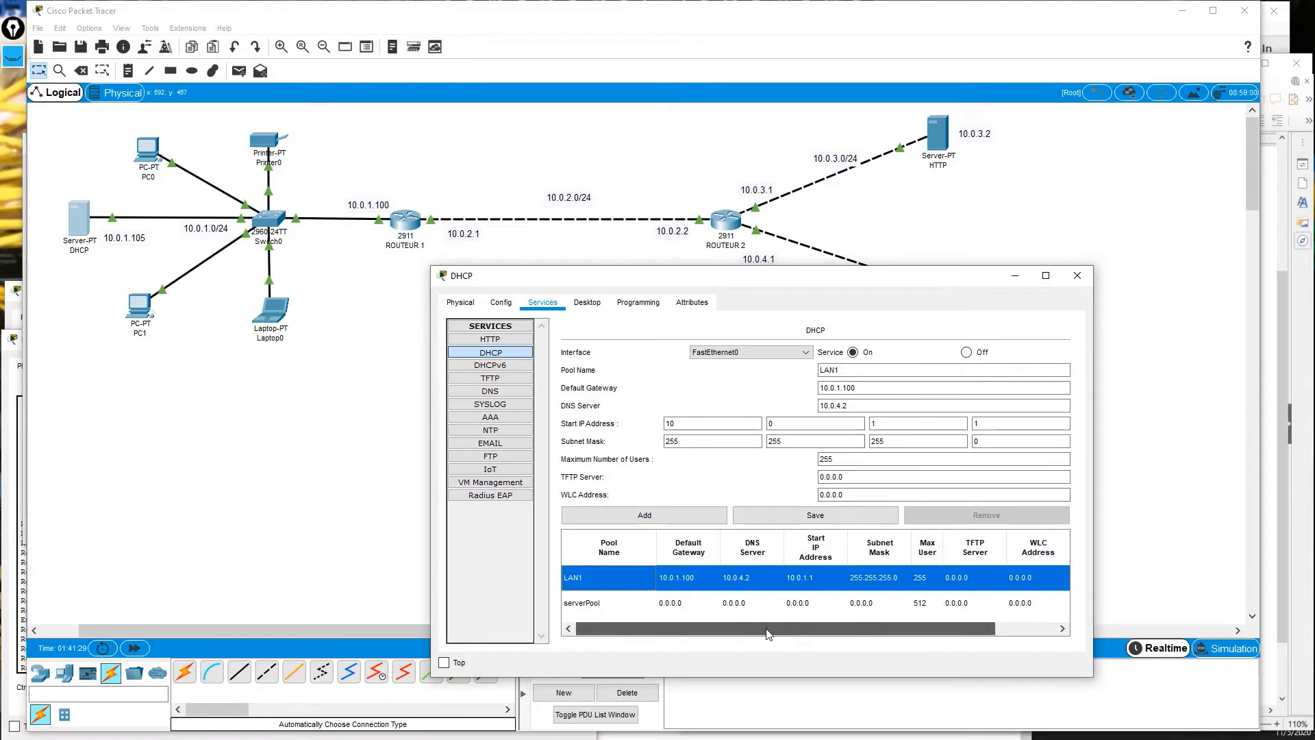
pyautogui.click(860, 385)
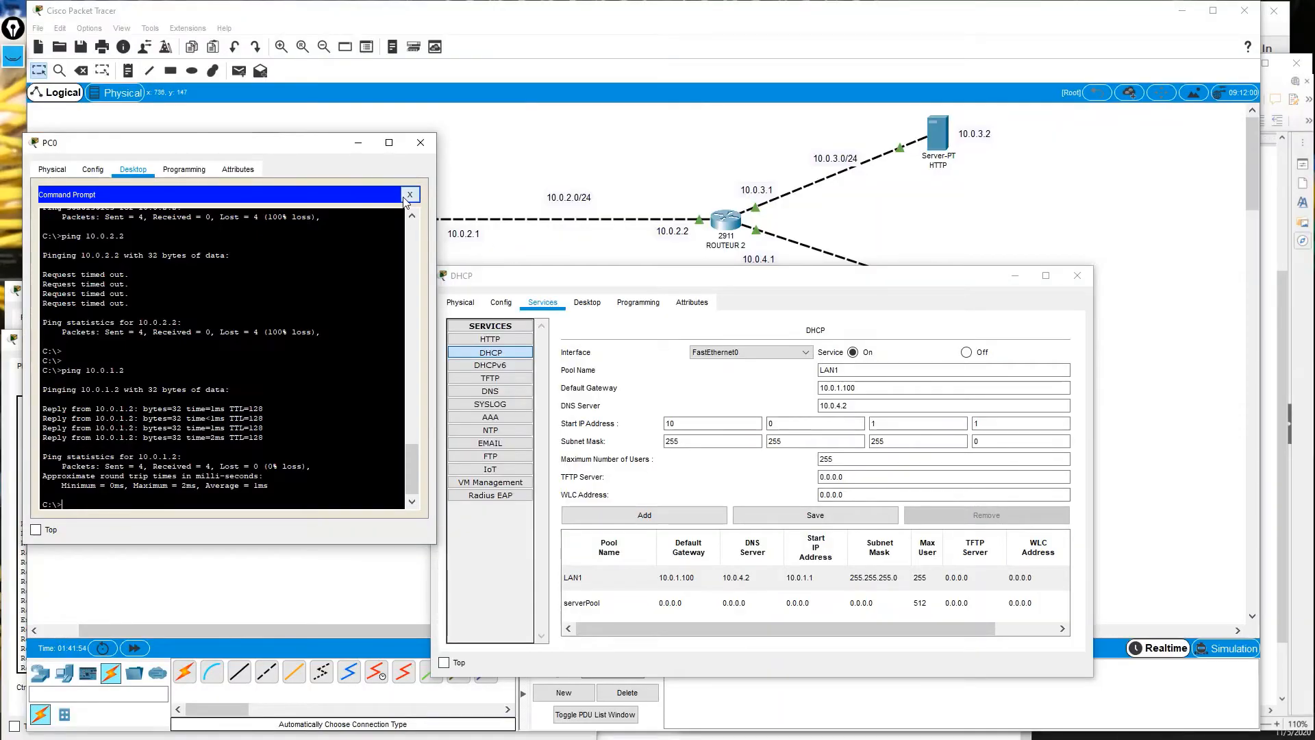
# Open PC0's IP Configuration, showing address 10.0.1.1 with gateway 0.0.0.0.
pyautogui.click(408, 196)
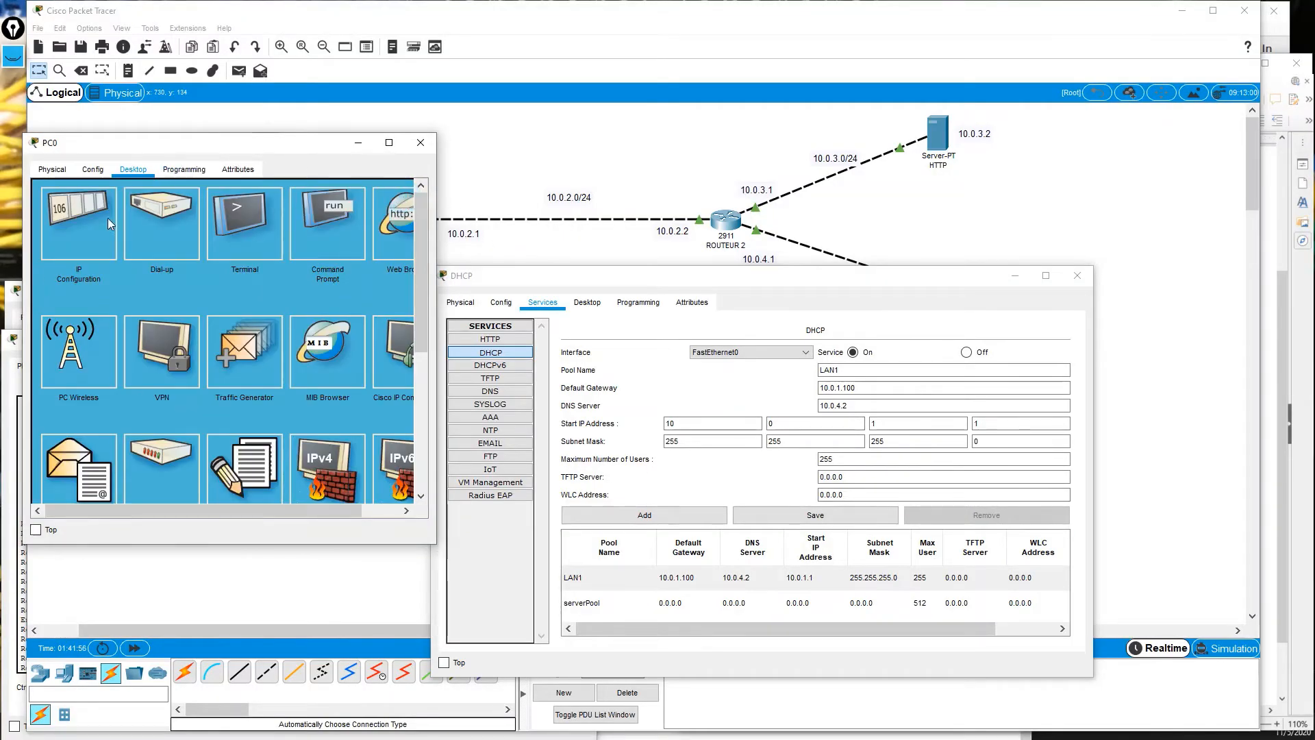
pyautogui.click(64, 217)
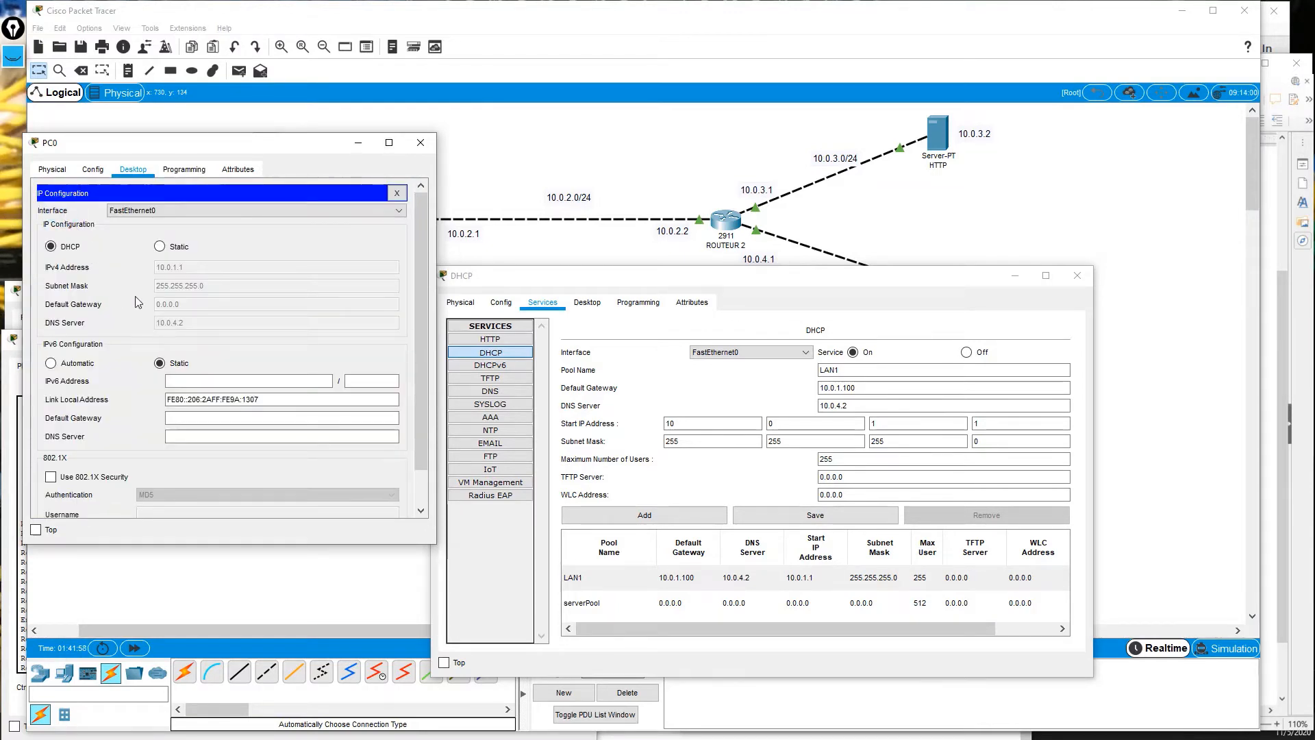
pyautogui.click(184, 305)
# Toggle the DHCP service off and on, select the LAN1 pool, then refocus PC0.
pyautogui.click(779, 278)
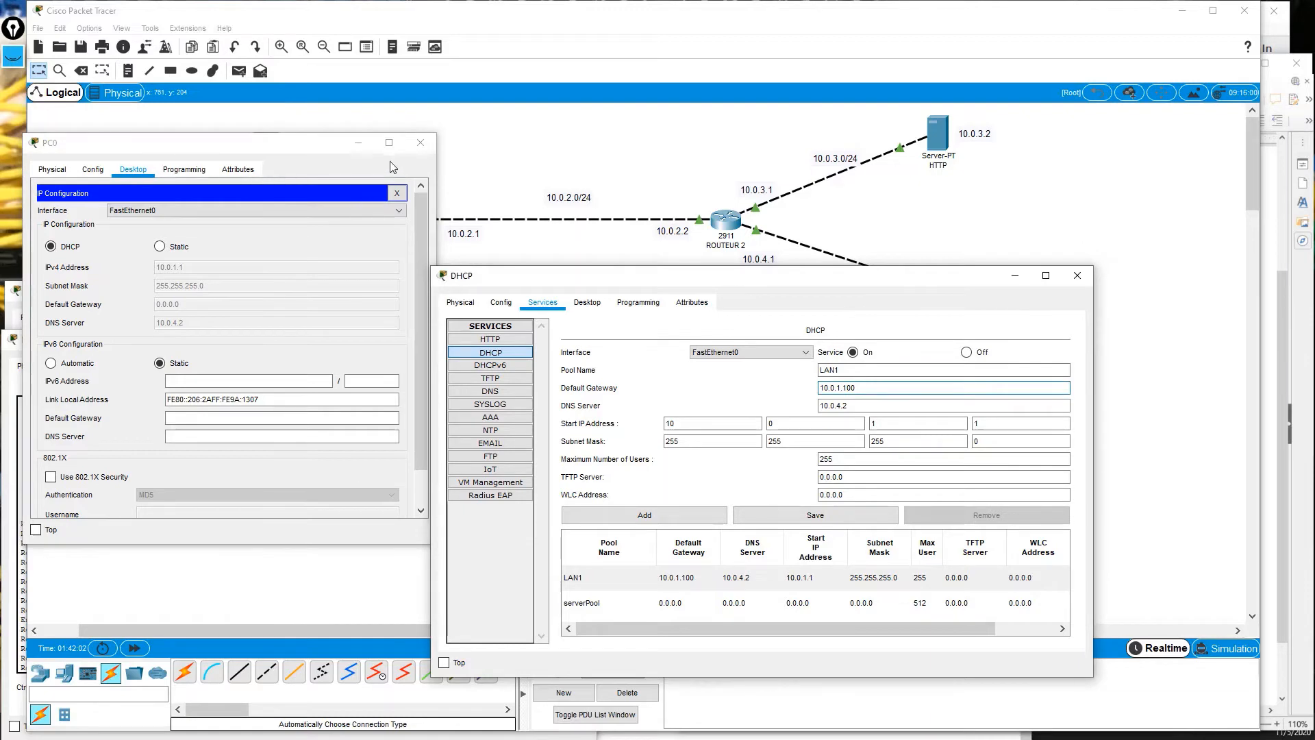
pyautogui.click(702, 274)
pyautogui.moveTo(832, 275); pyautogui.dragTo(799, 179)
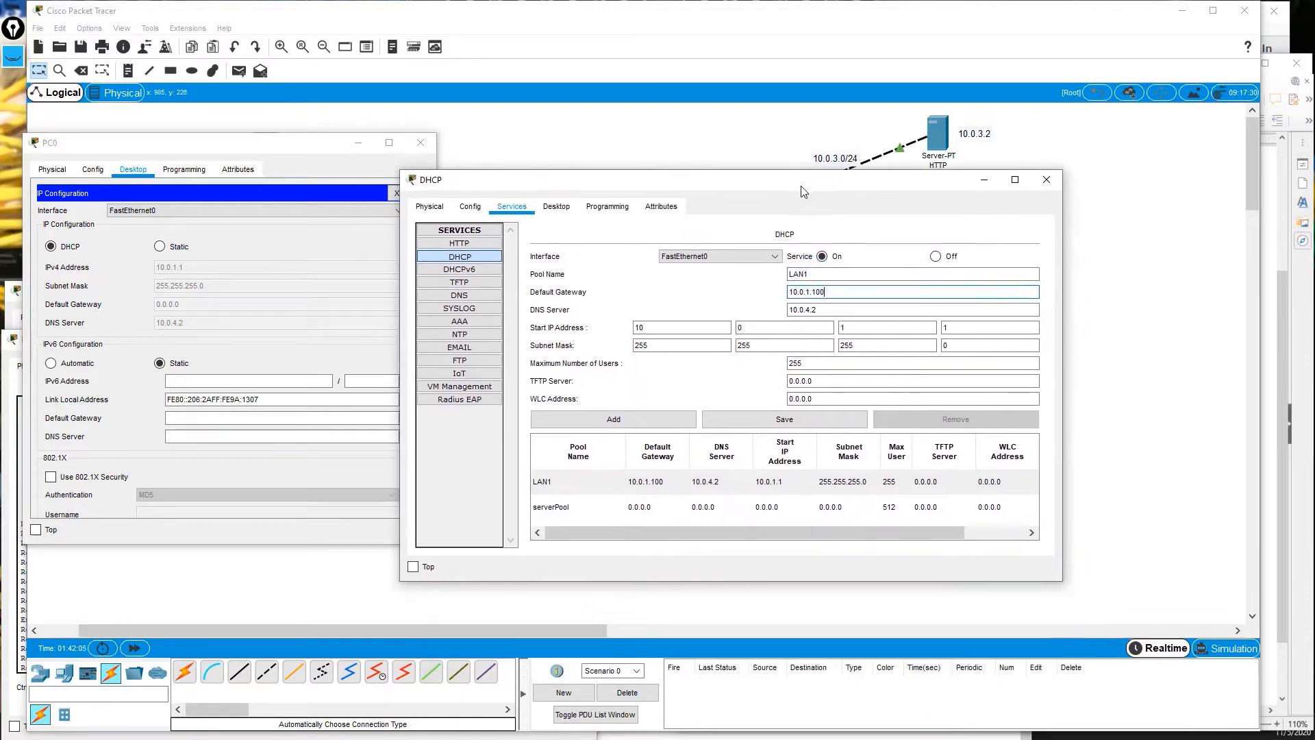
pyautogui.click(932, 257)
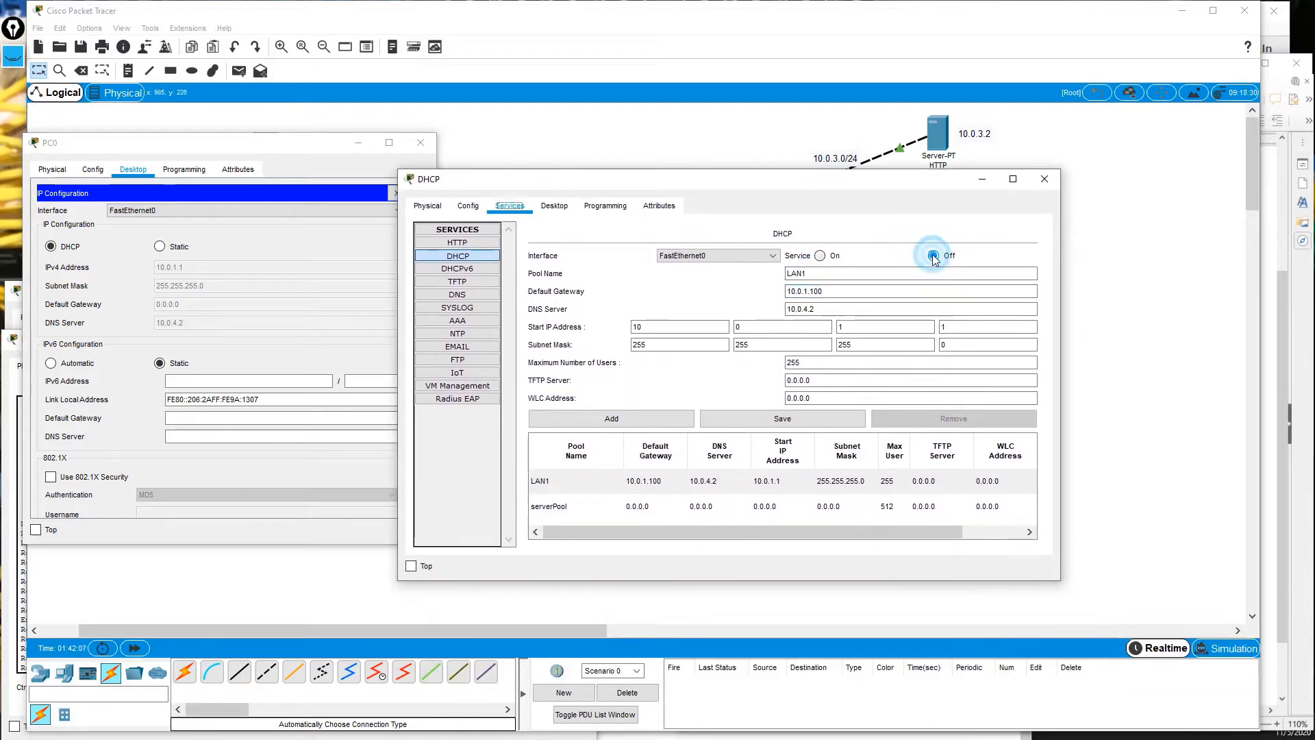
pyautogui.click(820, 256)
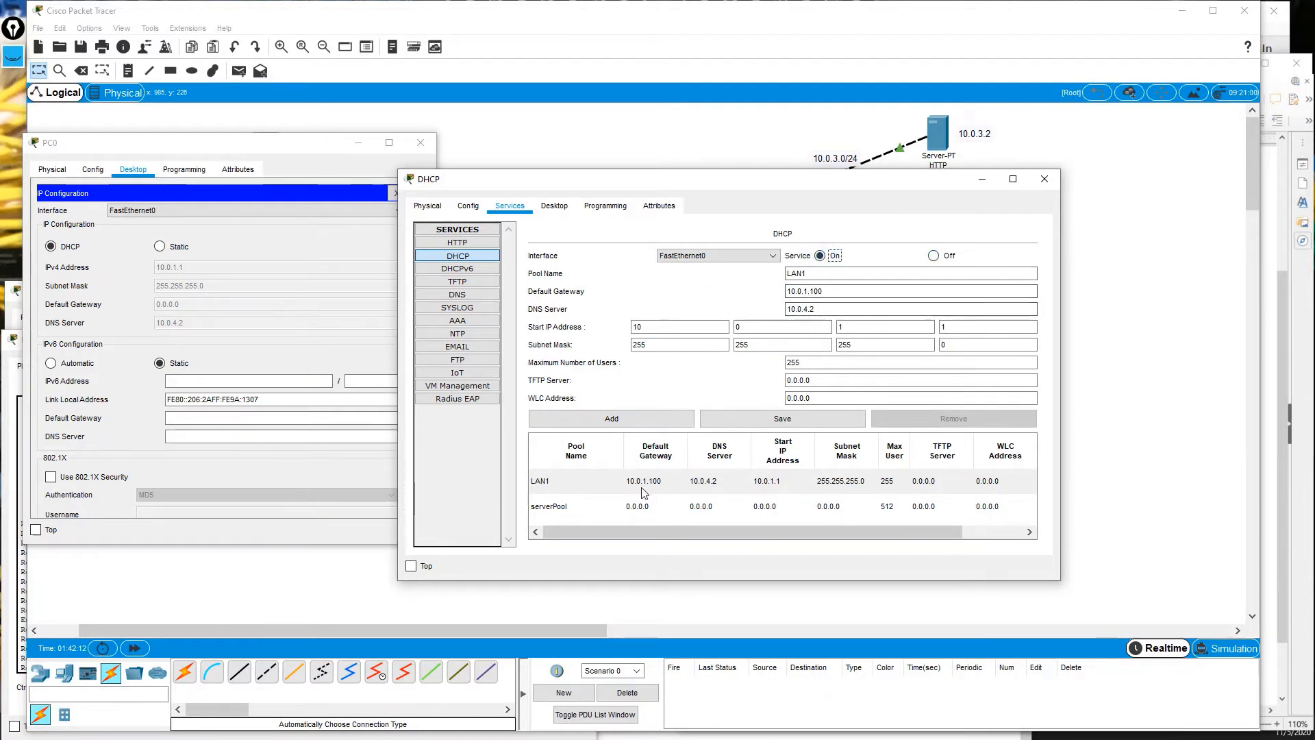
pyautogui.click(670, 481)
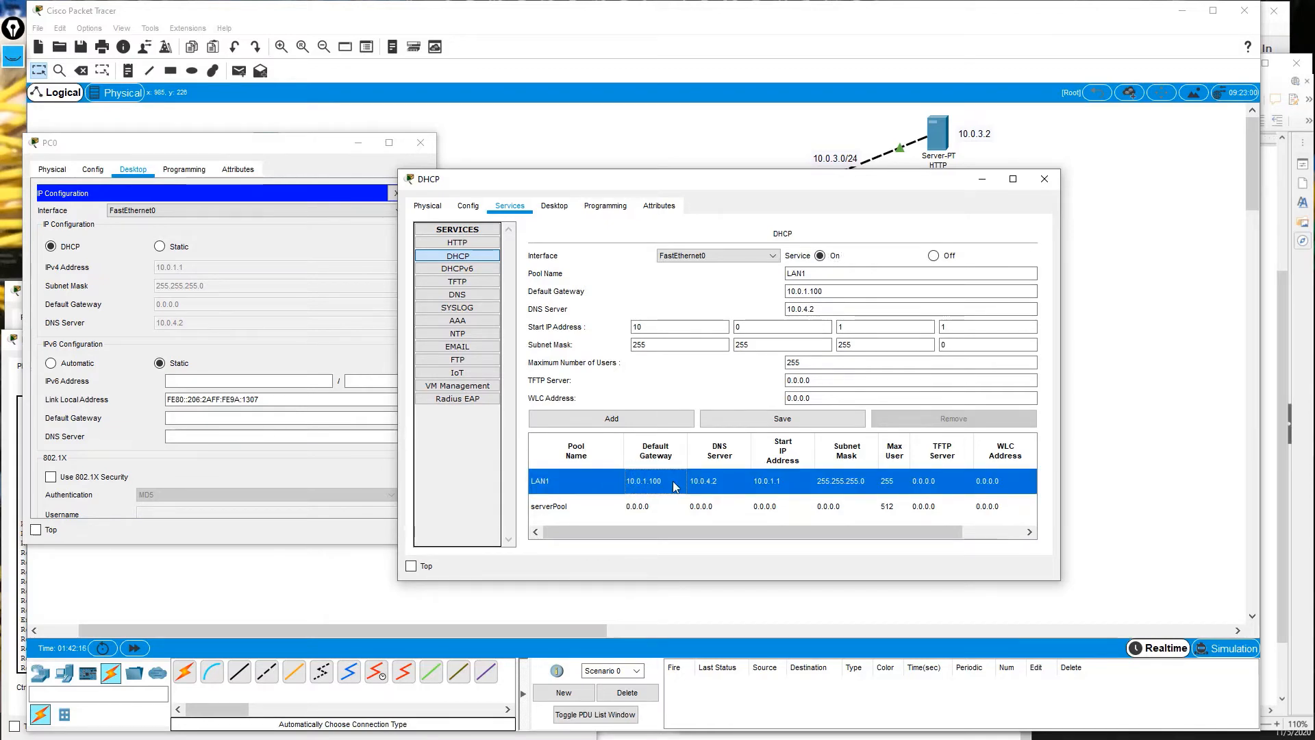
pyautogui.click(803, 313)
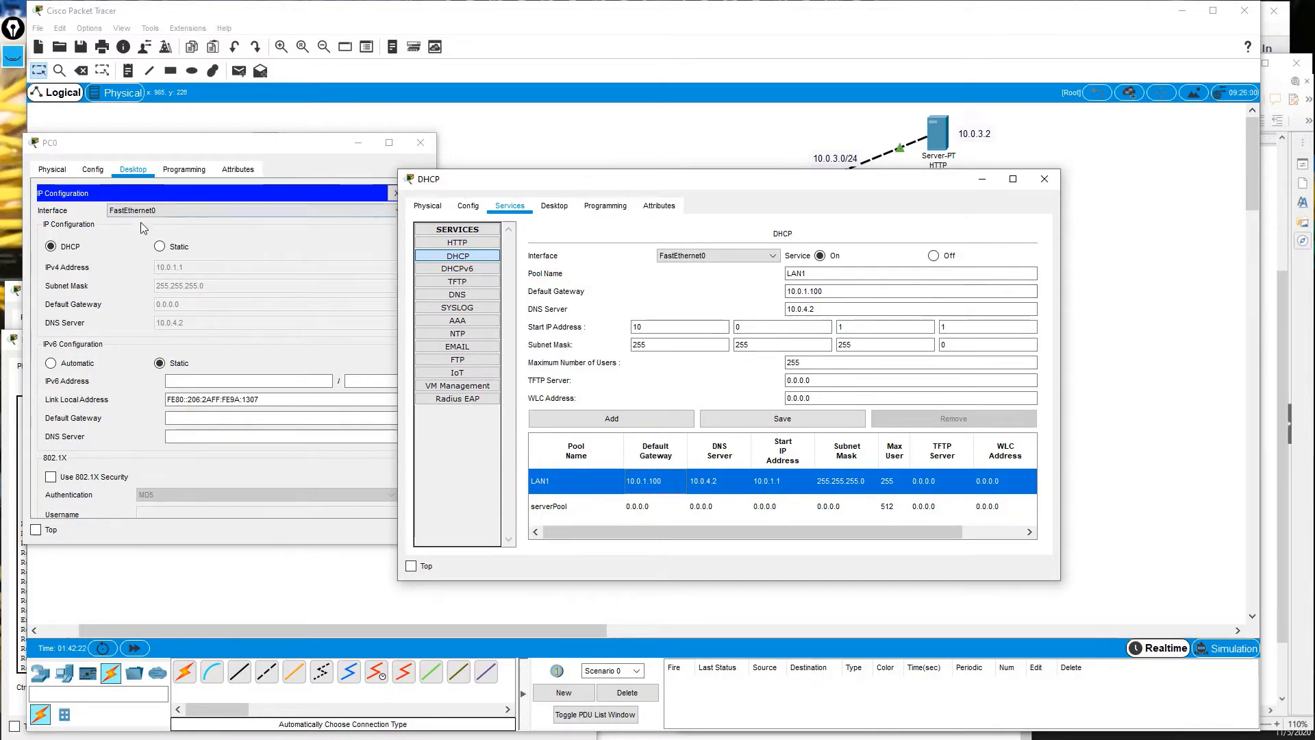
pyautogui.click(178, 233)
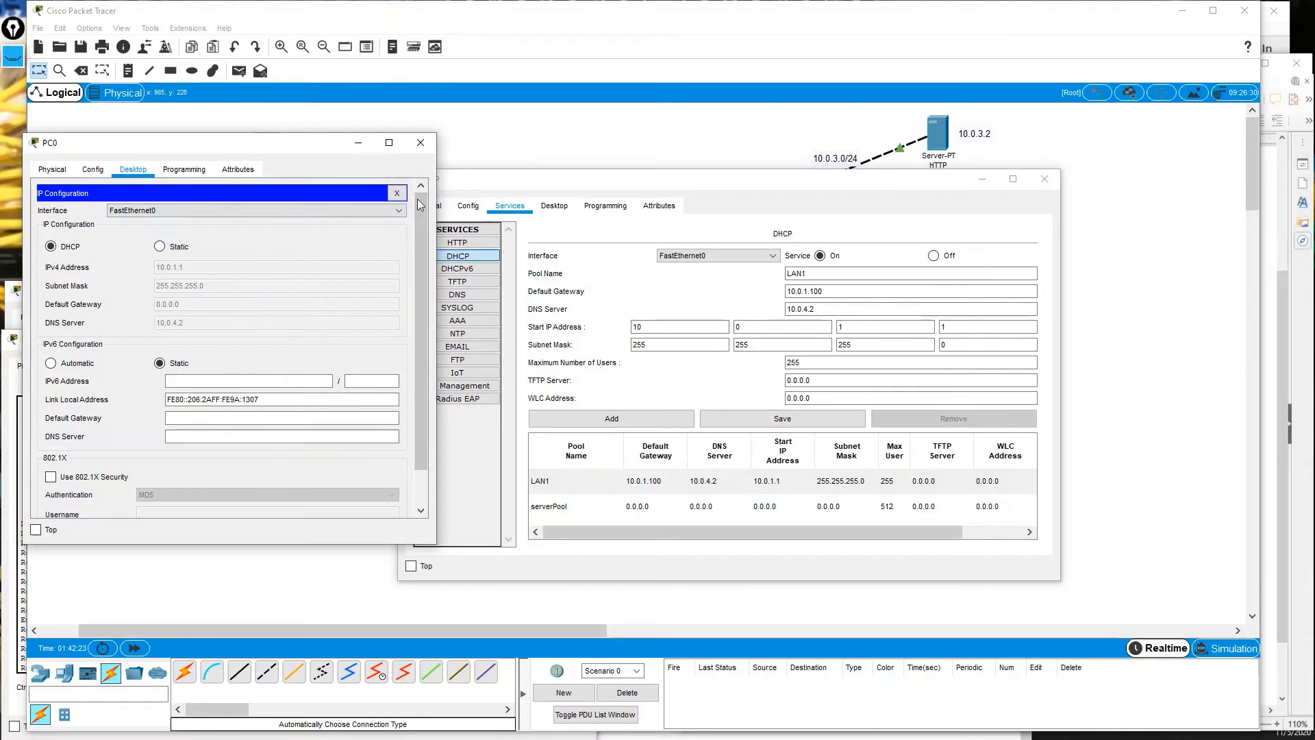
# Give PC0 static IP 10.0.1.1, mask 255.255.255.0, gateway 10.0.1.100 and DNS 10.0.4.2.
pyautogui.click(159, 246)
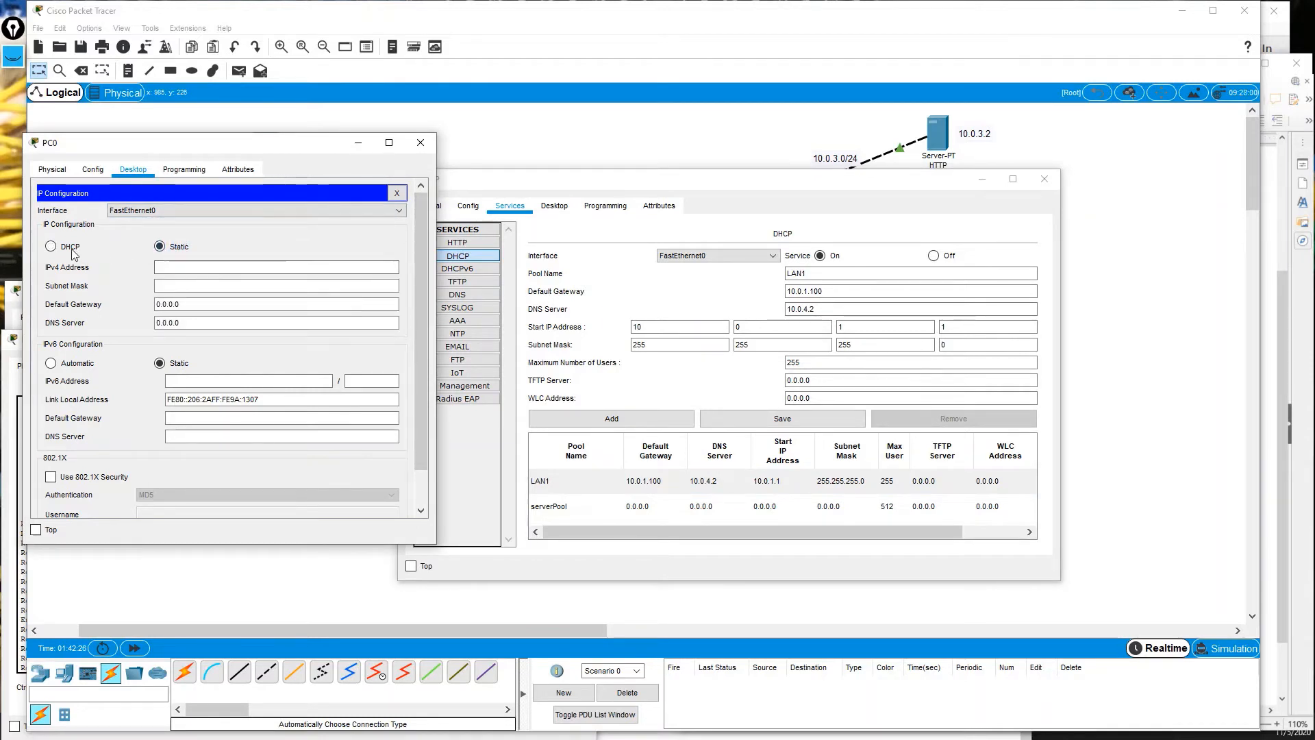
pyautogui.click(51, 247)
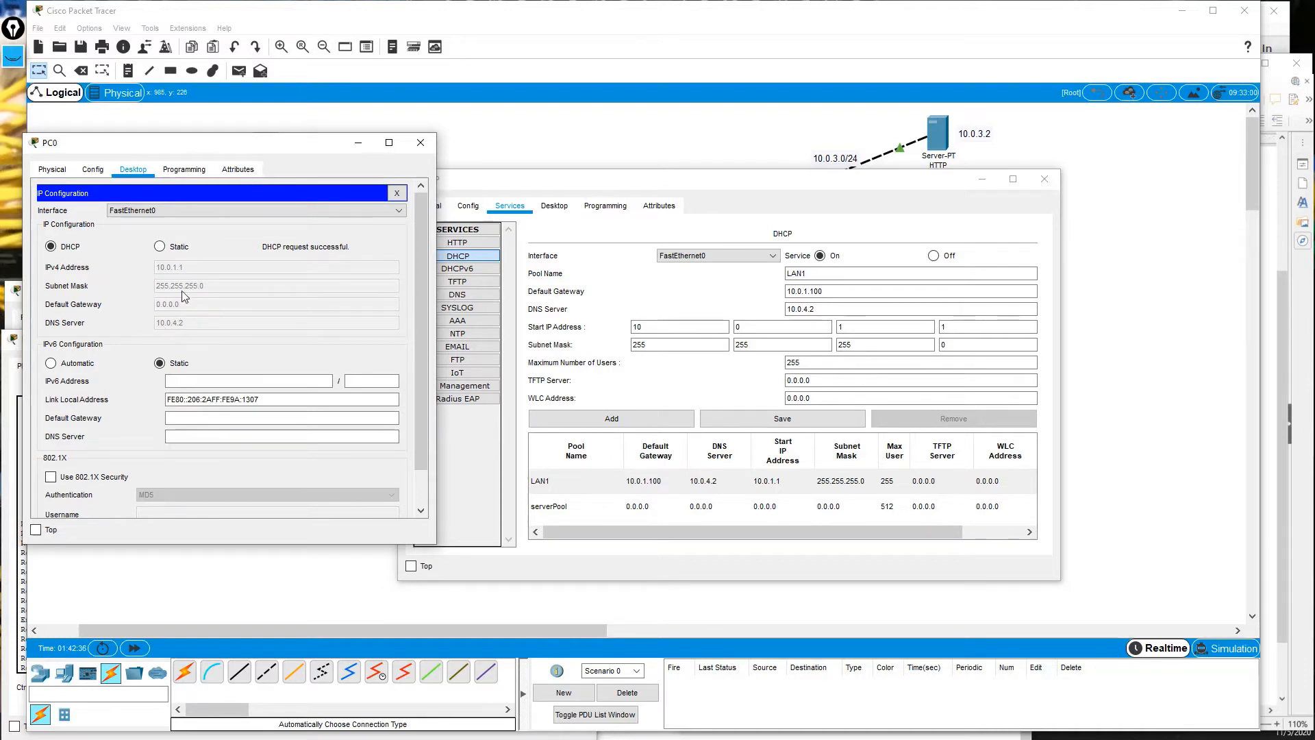
pyautogui.click(159, 247)
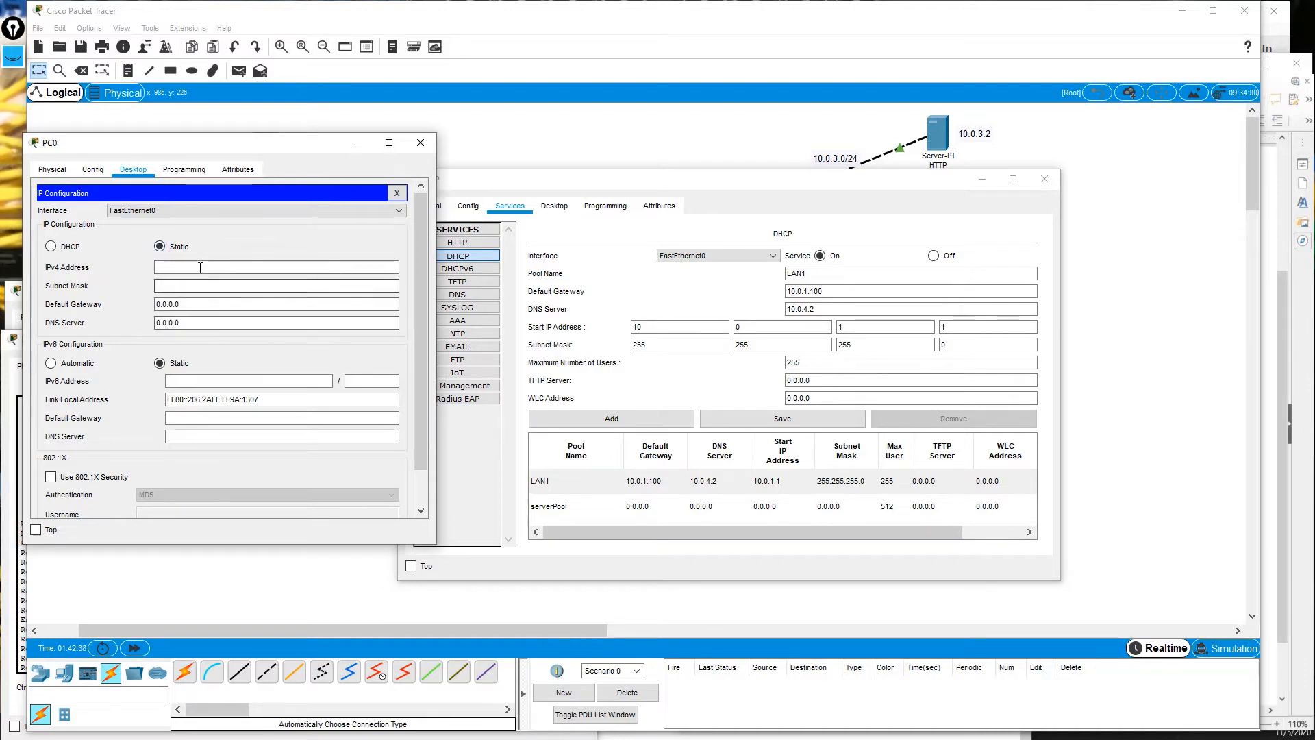
pyautogui.click(200, 267)
pyautogui.write('10.0.')
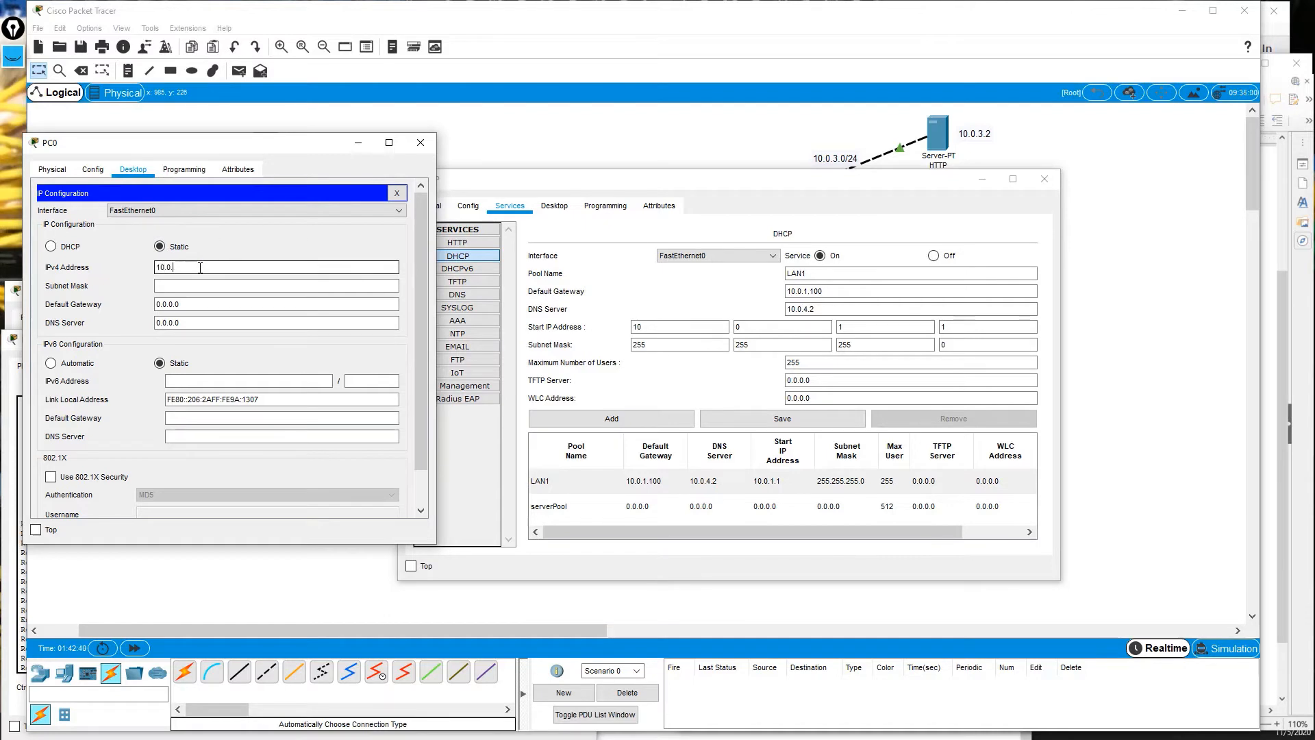
pyautogui.write('1.3')
pyautogui.press('BackSpace')
pyautogui.press('BackSpace')
pyautogui.write('1')
pyautogui.press('Tab')
pyautogui.write('255.2')
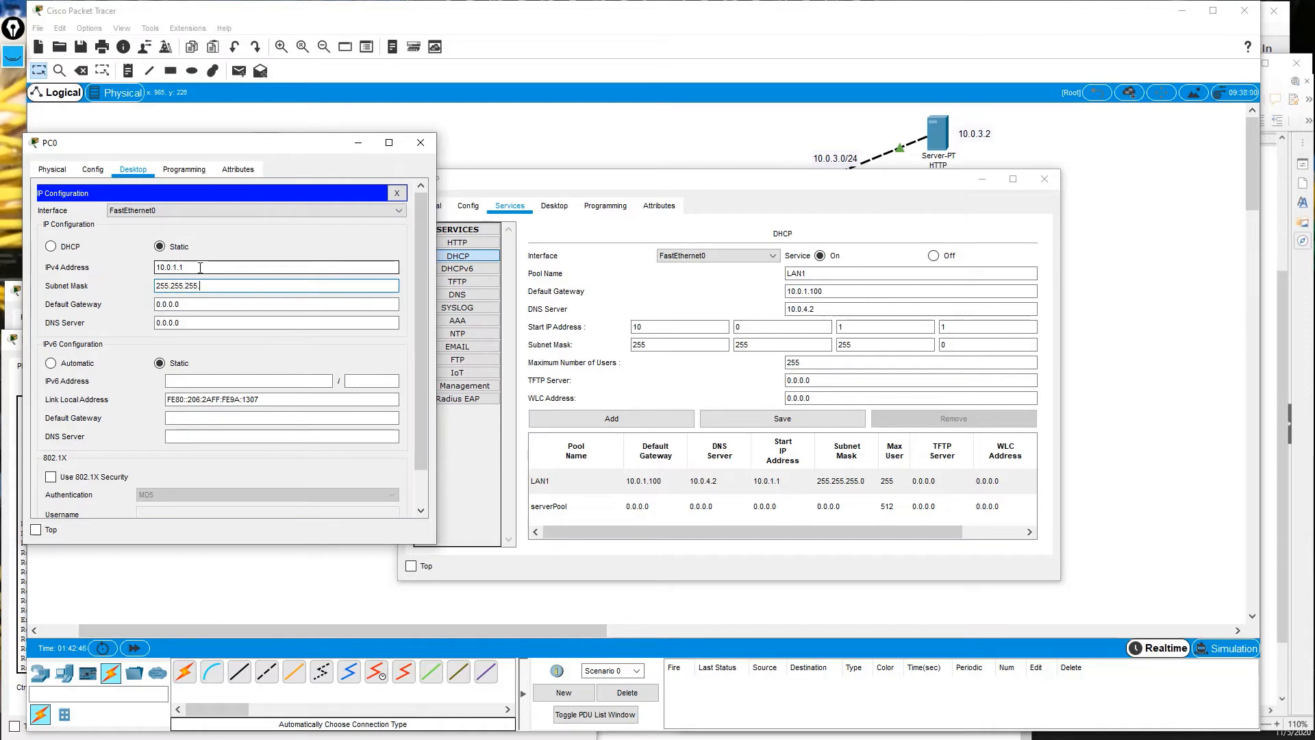
pyautogui.write('55.255.0')
pyautogui.press('Tab')
pyautogui.write('1')
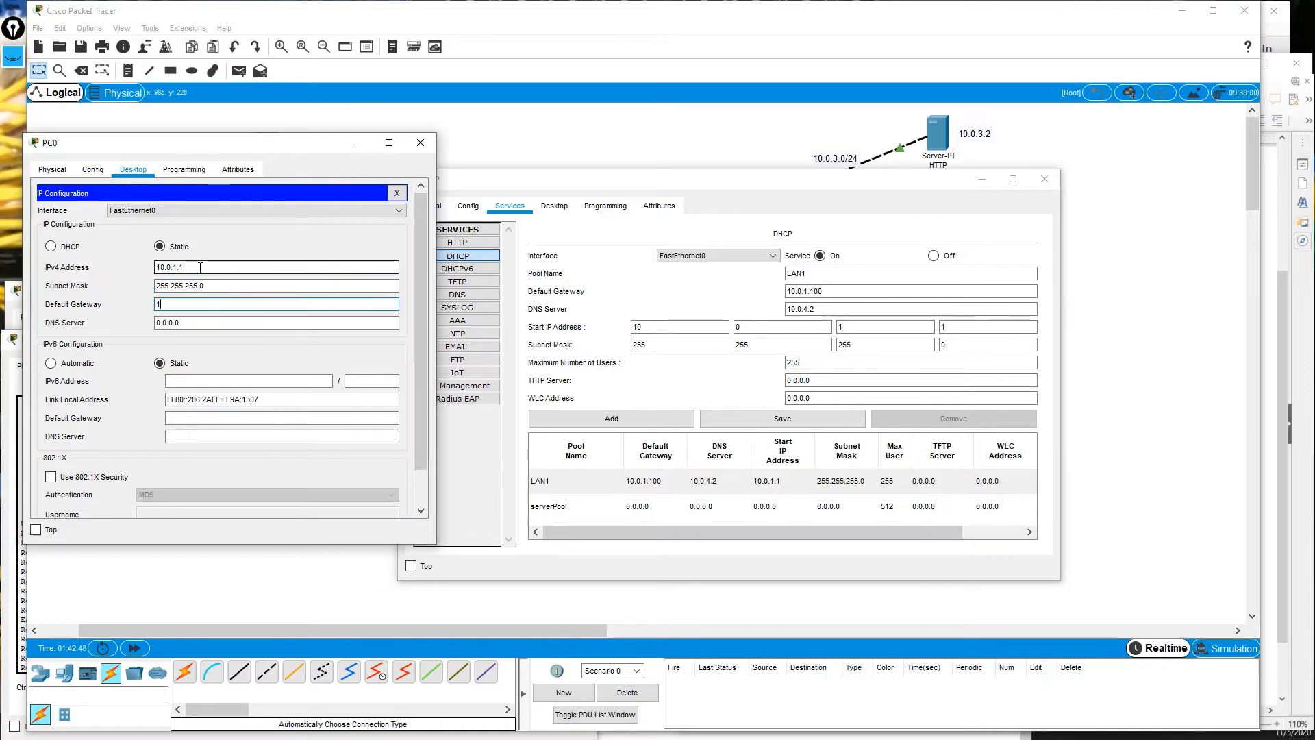
pyautogui.write('0.0.1.100')
pyautogui.press('Tab')
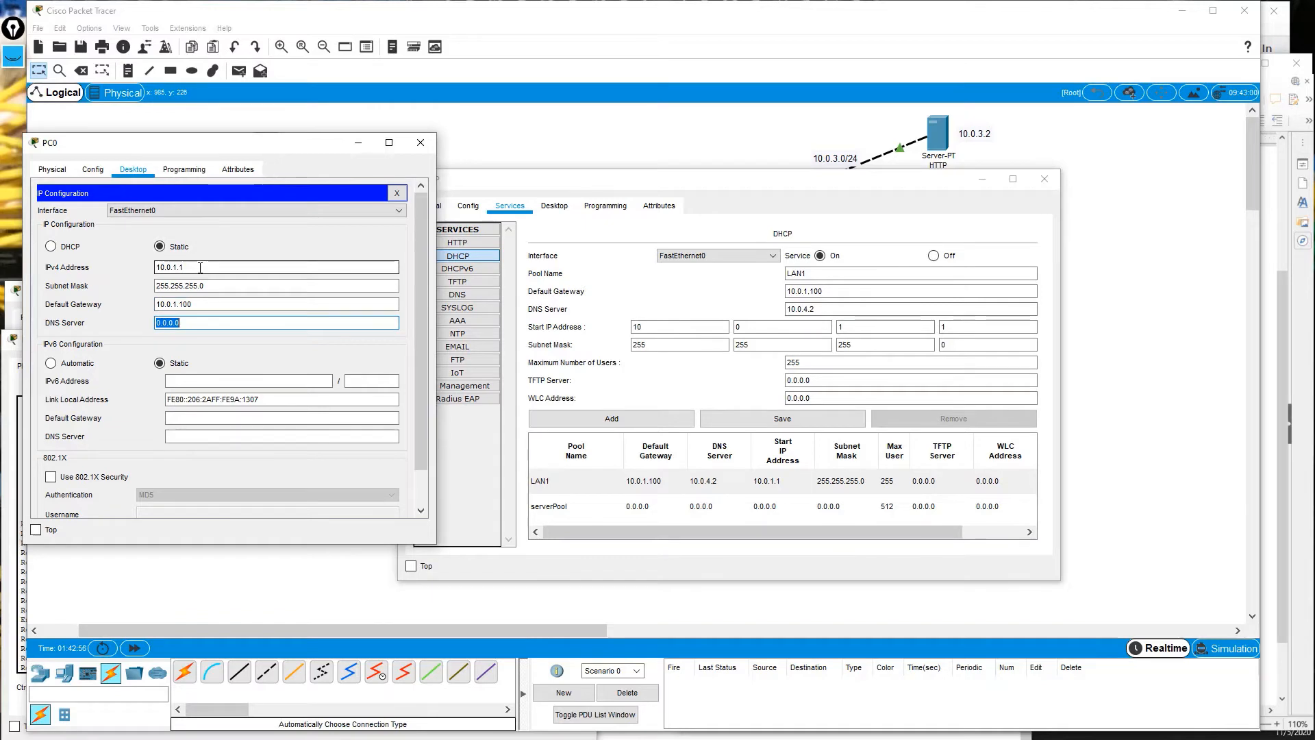
pyautogui.write('1')
pyautogui.click(397, 193)
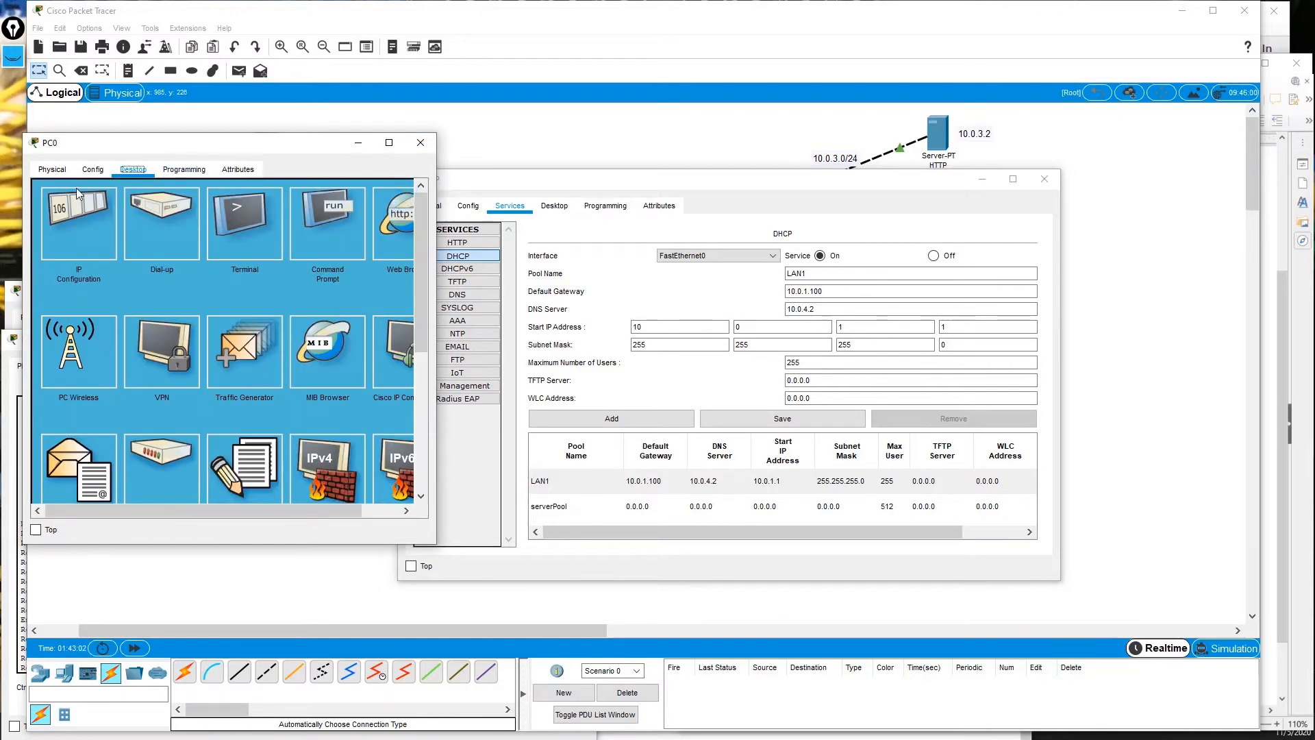
# Recall and rerun 'ping 10.0.2.2' in PC0's Command Prompt, with the DHCP window moved aside.
pyautogui.click(318, 224)
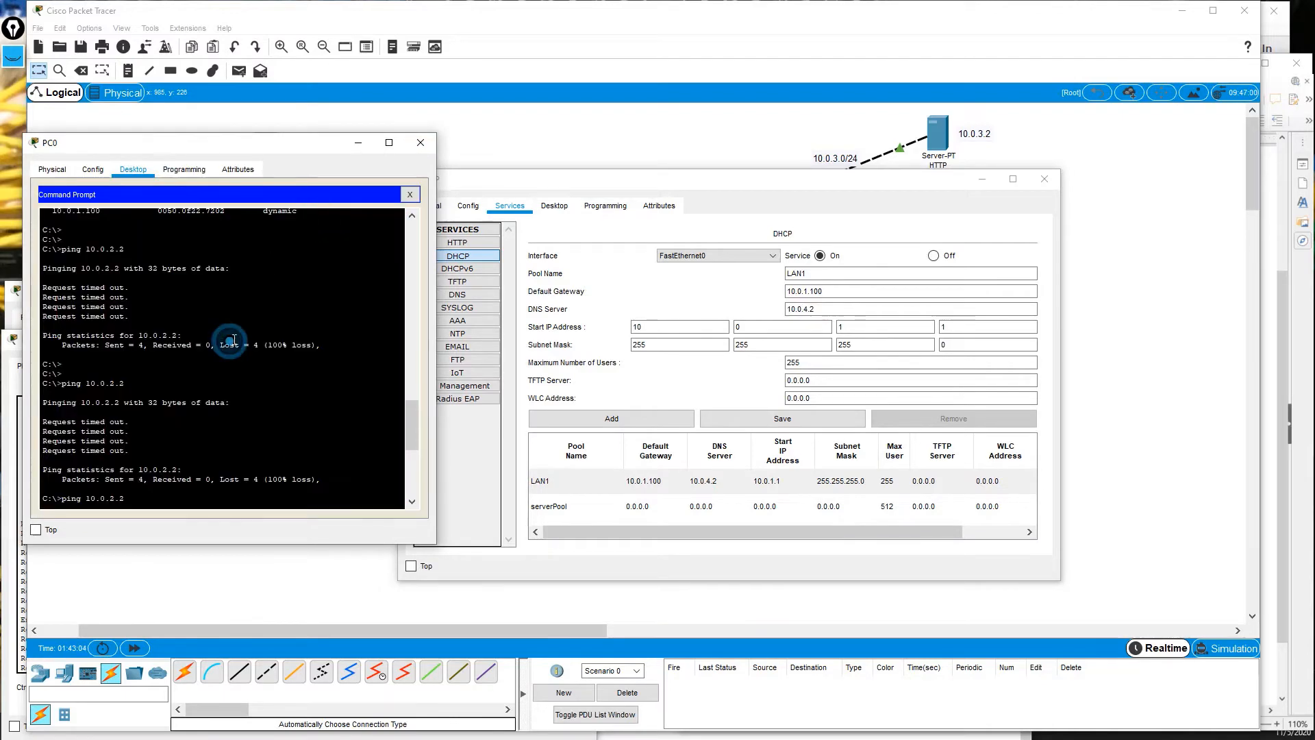
pyautogui.press('Up')
pyautogui.press('Up')
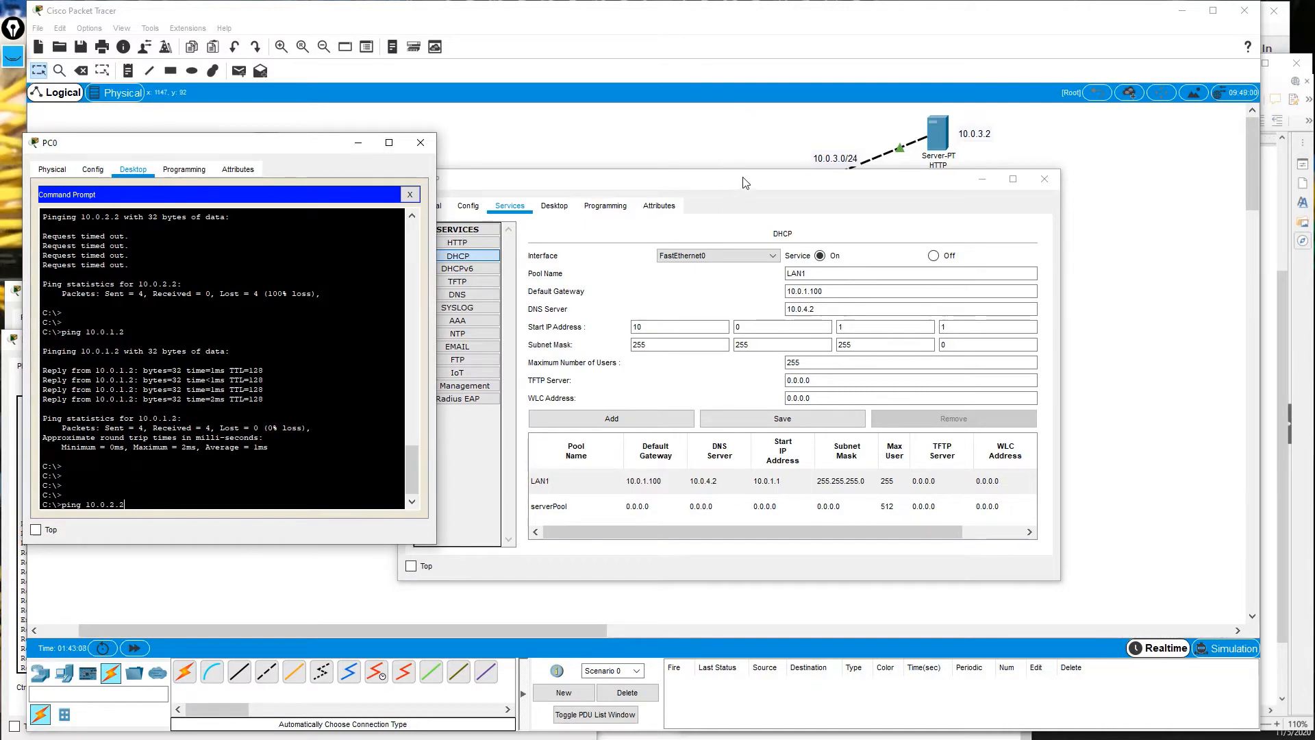
pyautogui.moveTo(548, 179); pyautogui.dragTo(699, 396)
pyautogui.click(298, 342)
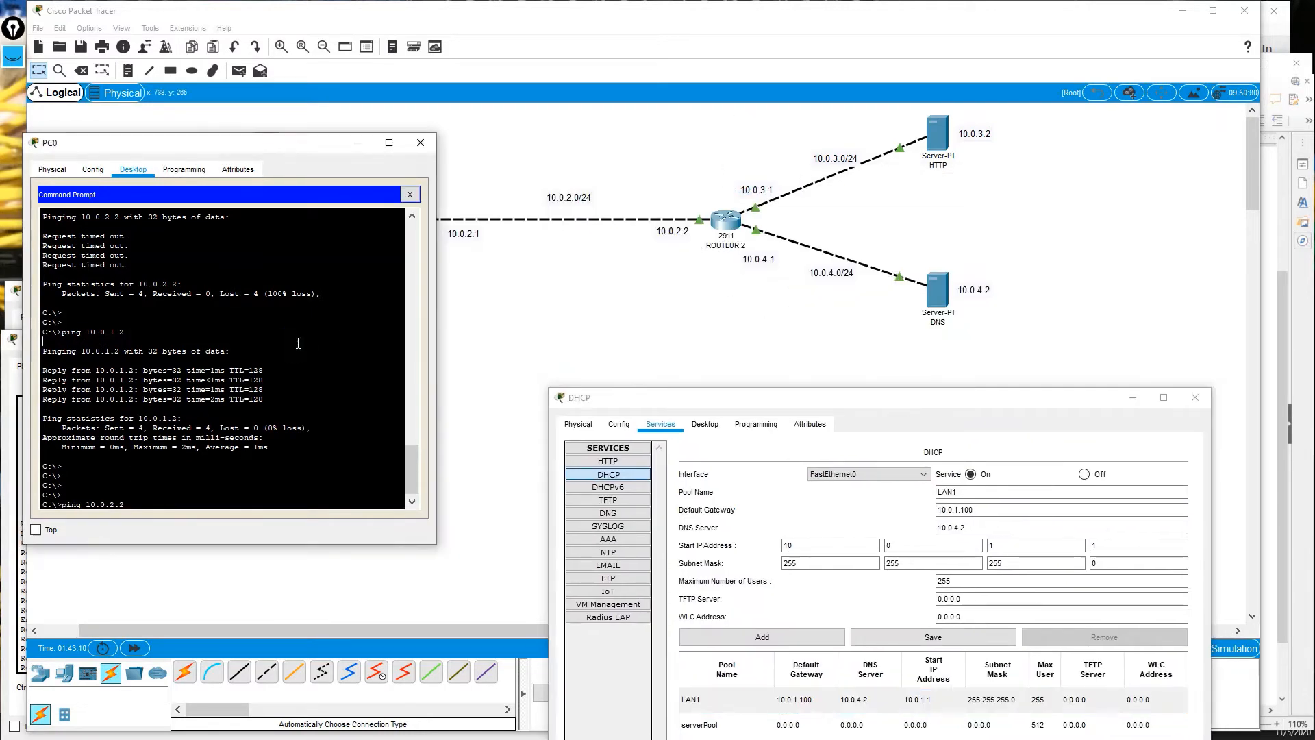
pyautogui.press('Return')
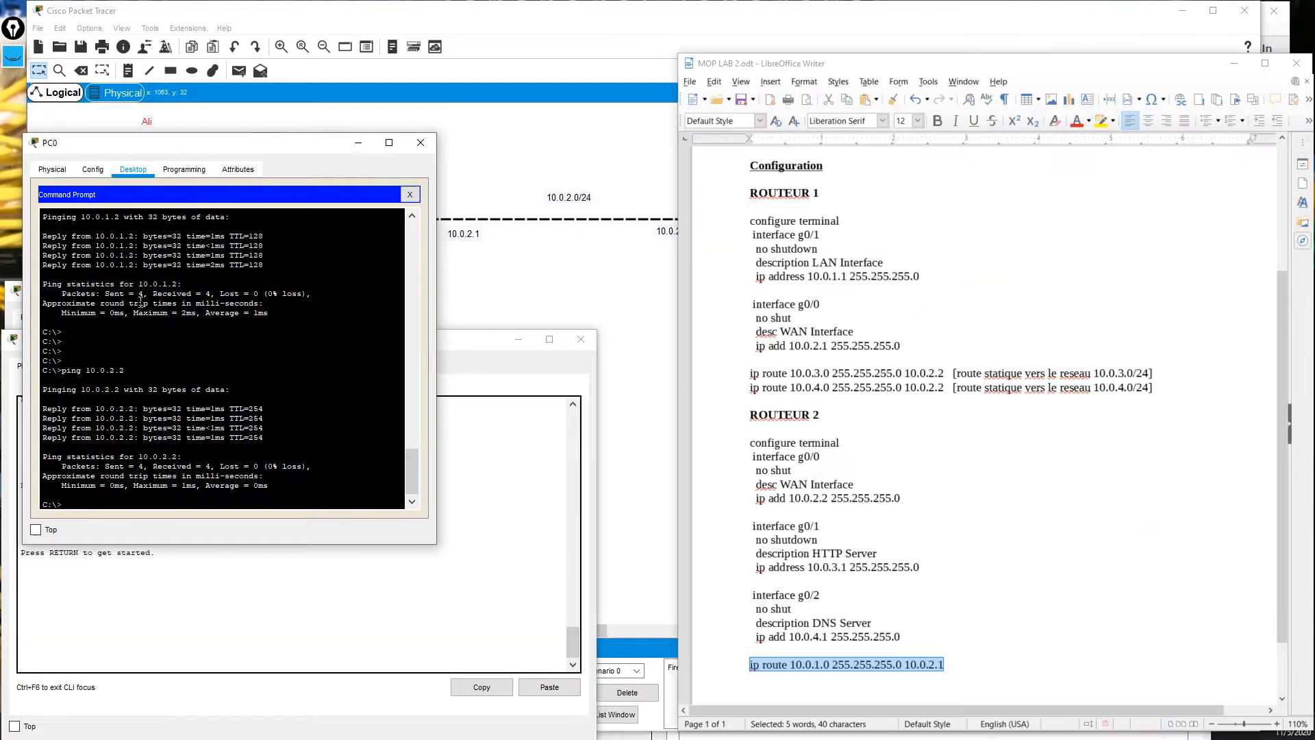
# Bring the Packet Tracer two-router topology back in front of the Writer lab notes.
pyautogui.click(582, 269)
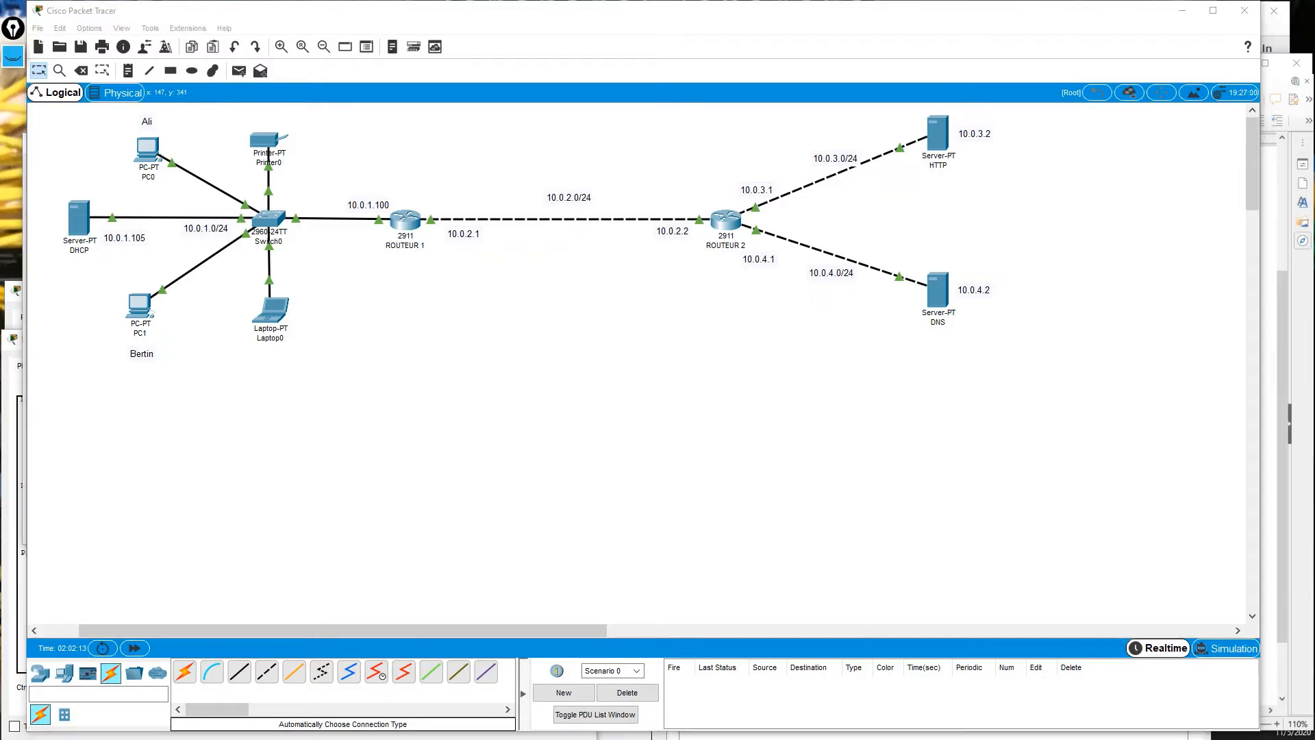
# Ping the HTTP server at 10.0.3.2 from PC0's Command Prompt and get replies.
pyautogui.hotkey('alt', 'Tab')
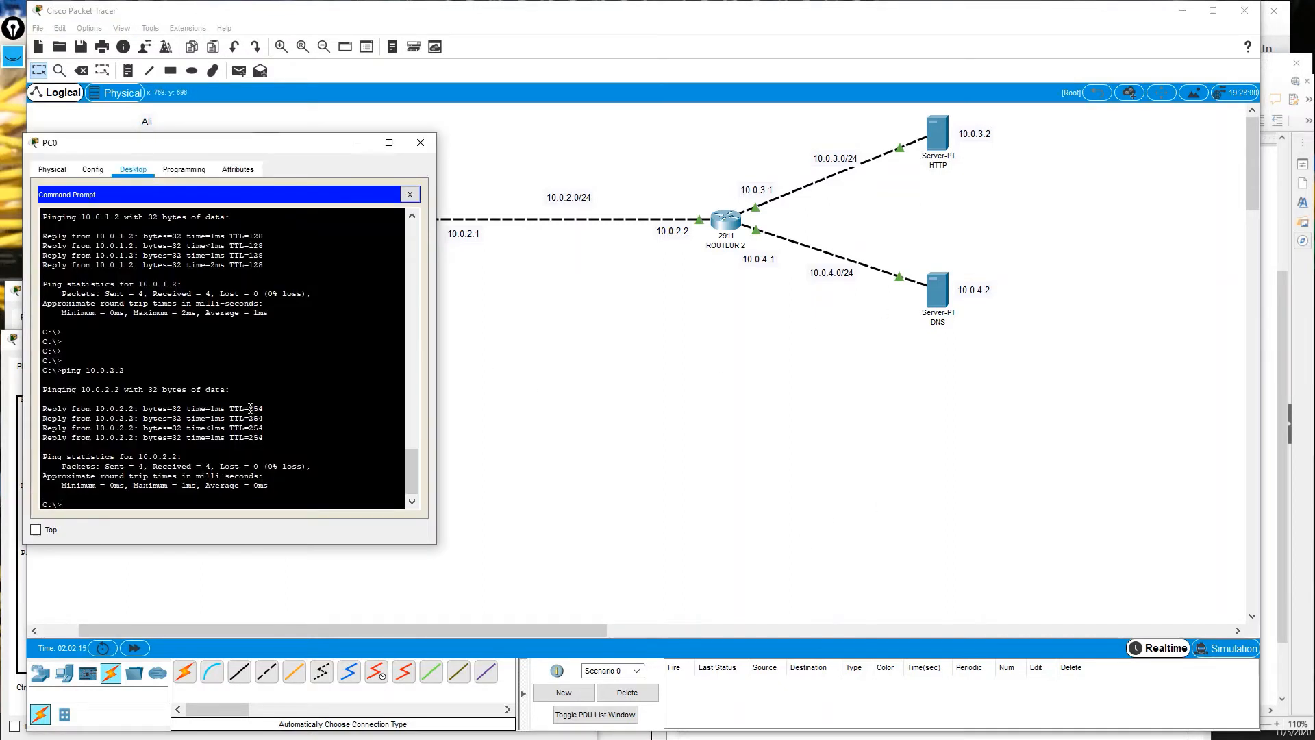
pyautogui.click(240, 404)
pyautogui.press('Return')
pyautogui.press('Return')
pyautogui.press('Return')
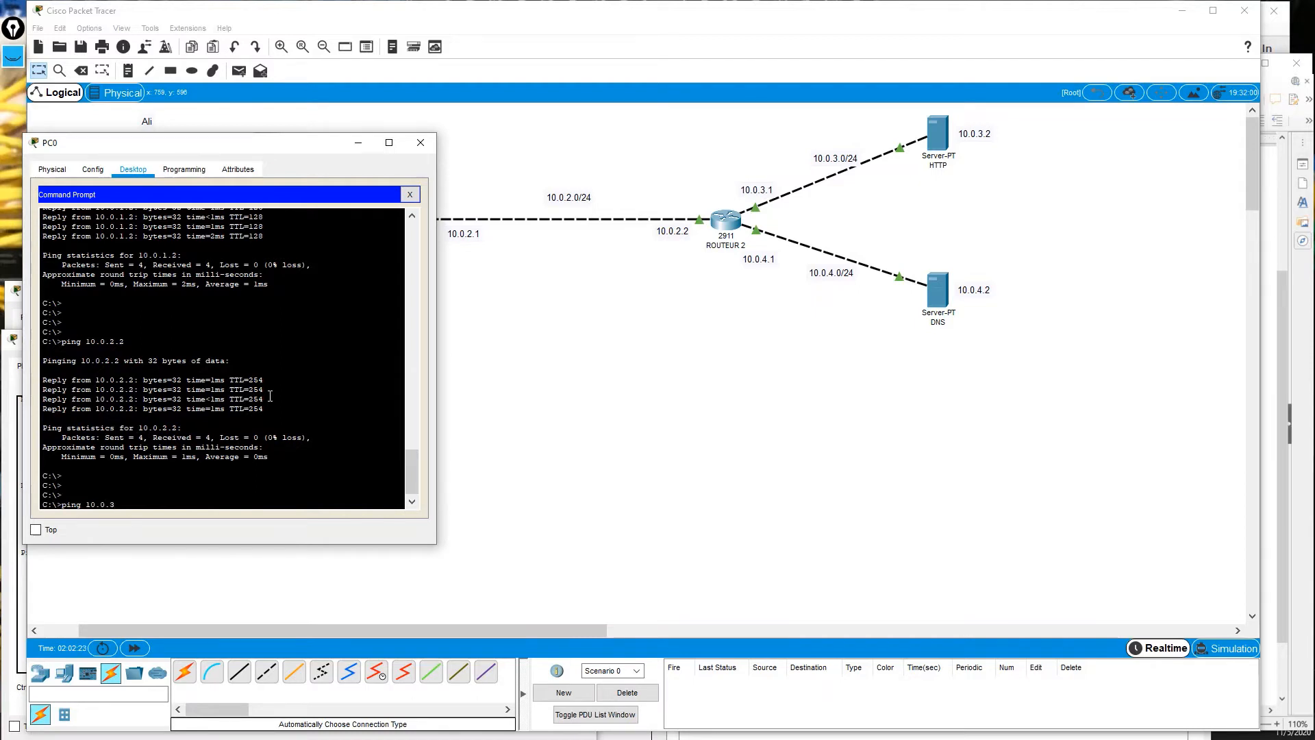
pyautogui.press('Return')
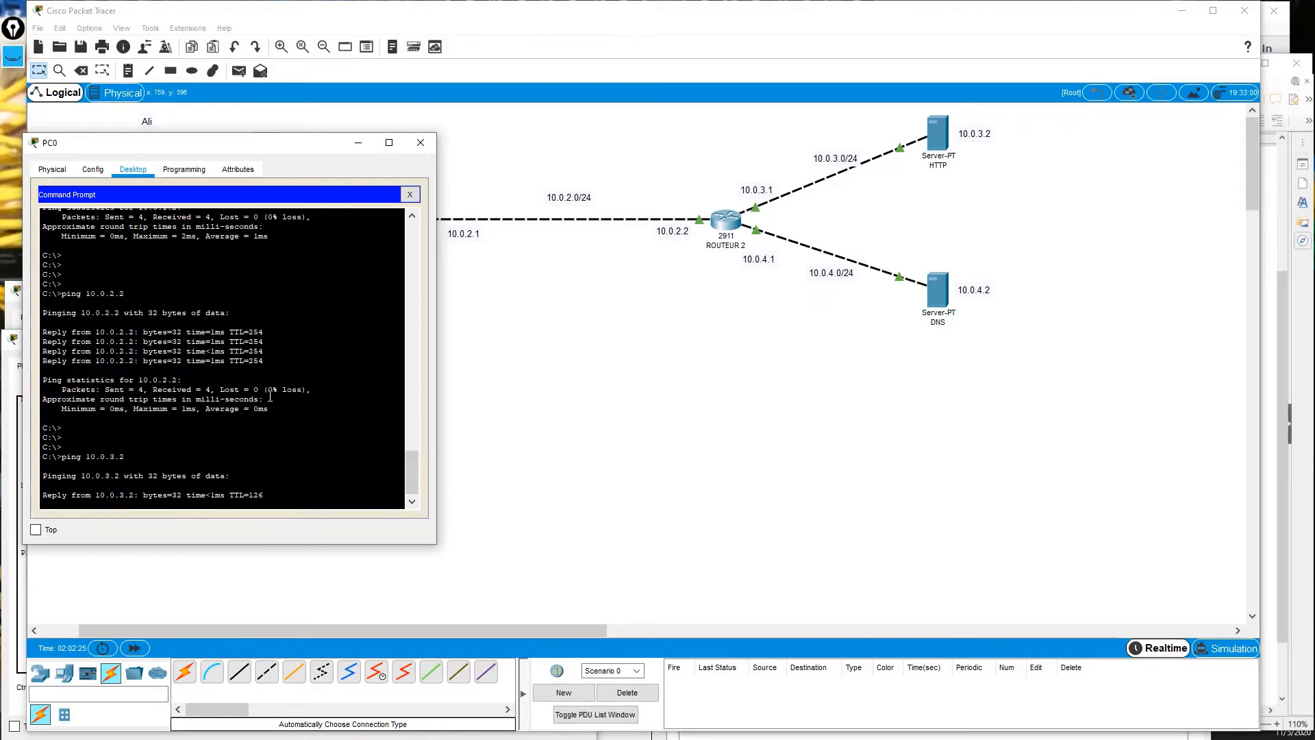
pyautogui.click(285, 143)
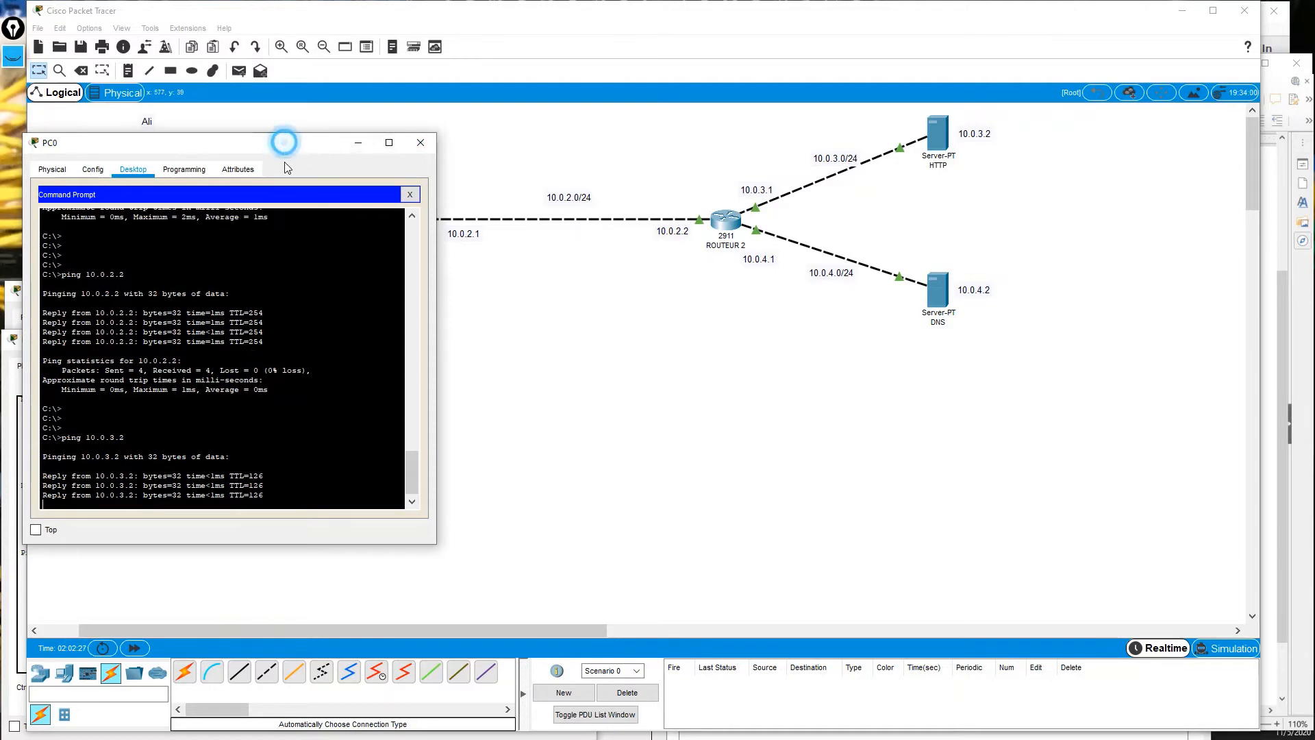
pyautogui.moveTo(284, 142); pyautogui.dragTo(262, 232)
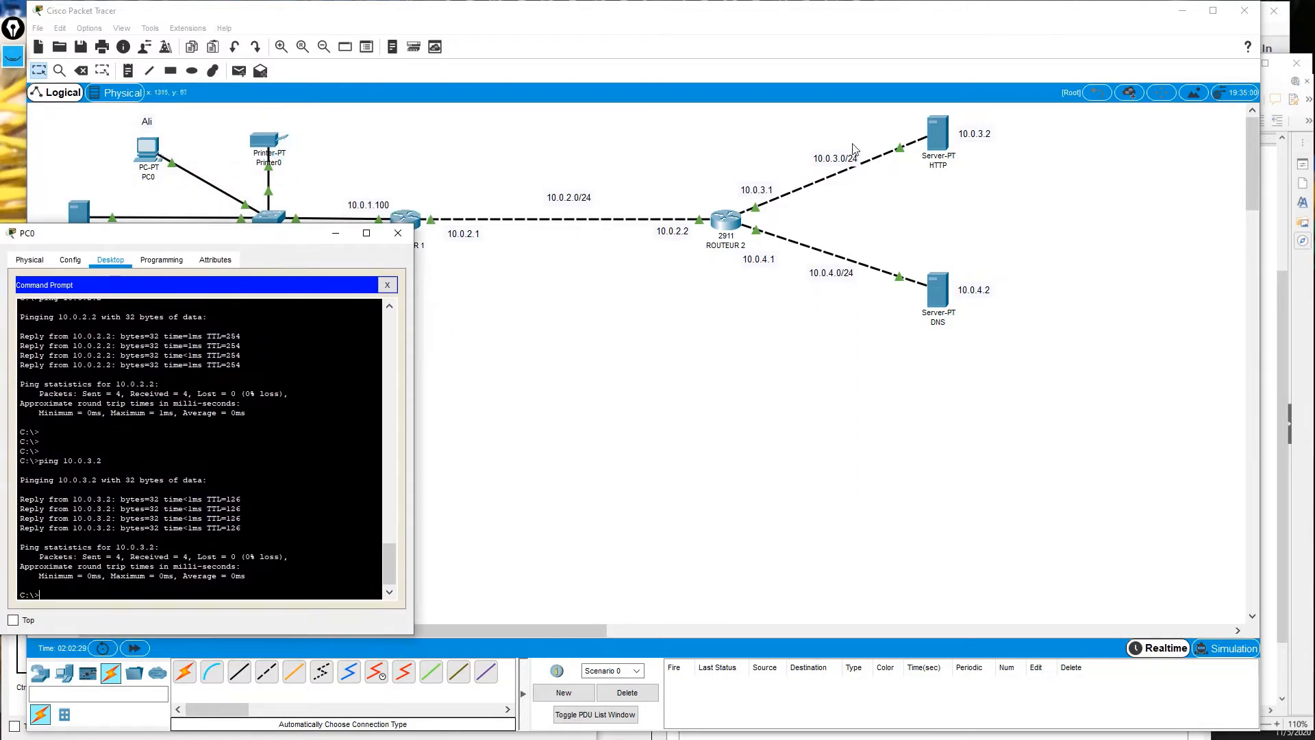
pyautogui.moveTo(117, 239); pyautogui.dragTo(155, 156)
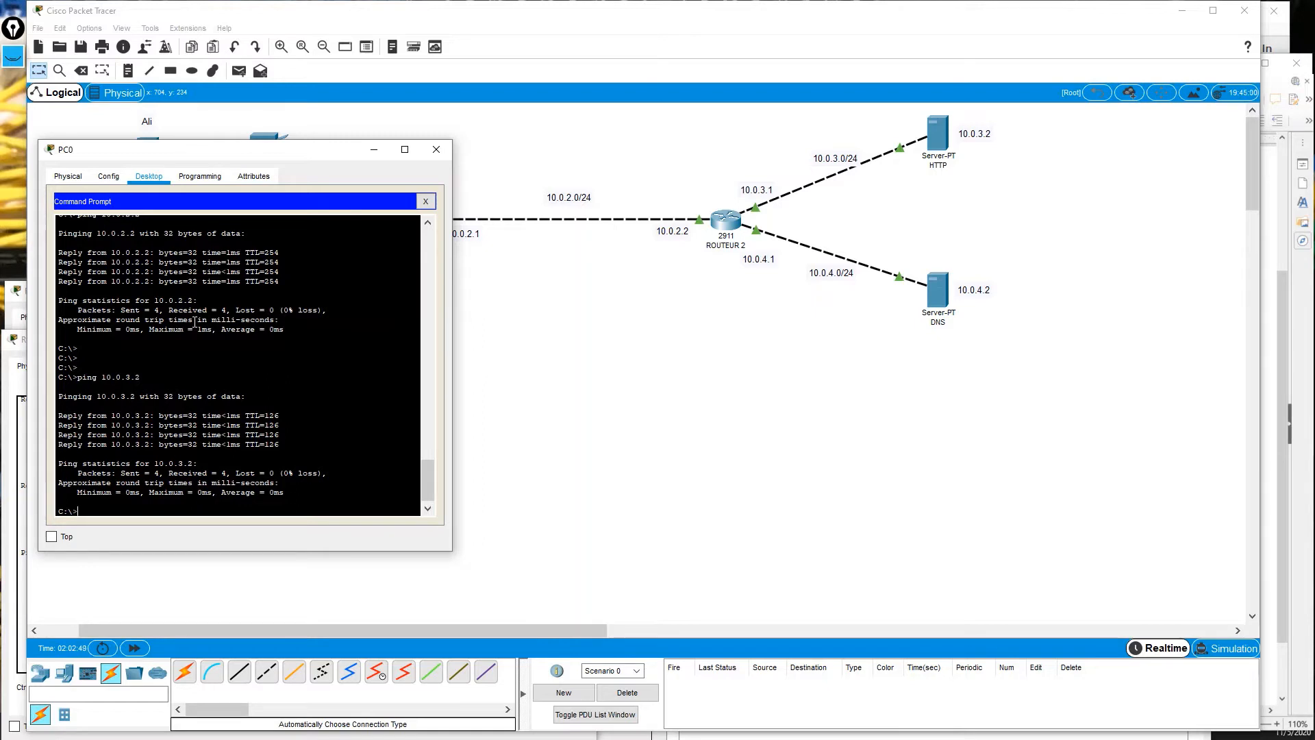
# Edit the recalled ping to 10.0.4.2 and run it, finding the DNS server unreachable.
pyautogui.press('Return')
pyautogui.press('Return')
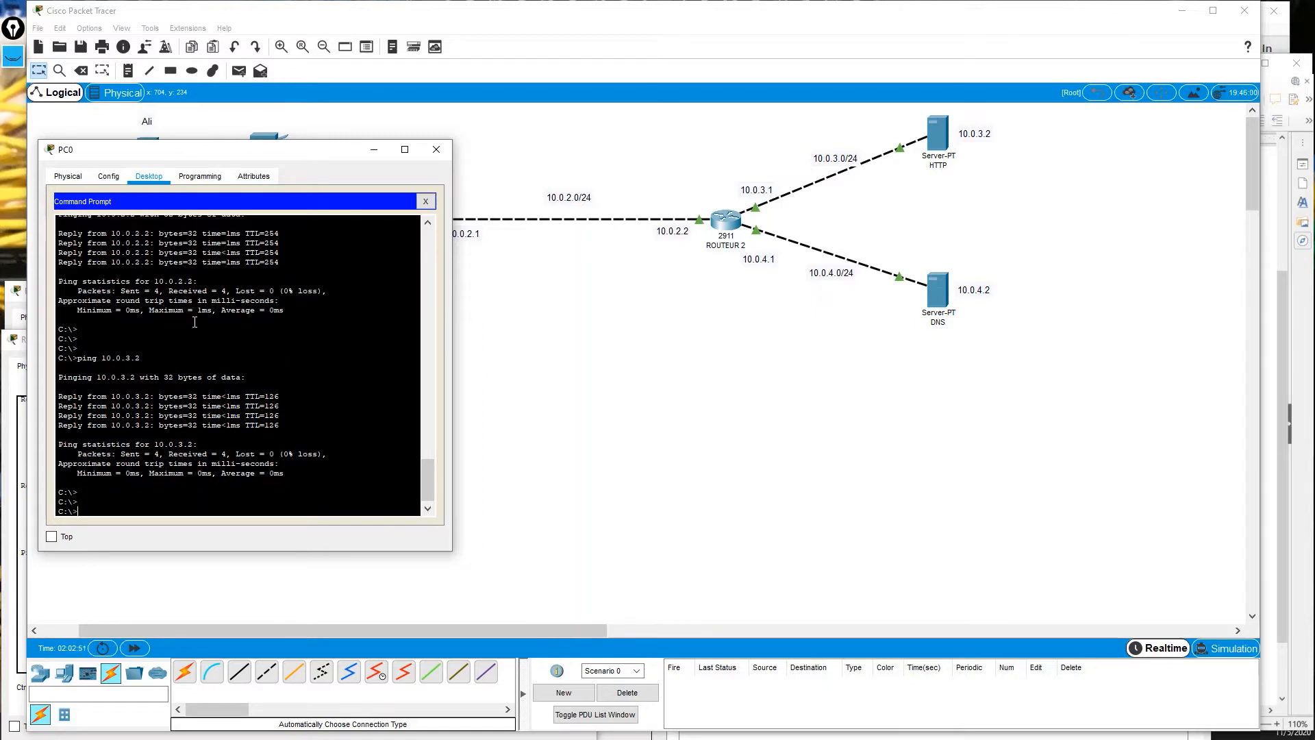
pyautogui.press('Up')
pyautogui.press('BackSpace')
pyautogui.write('4.2')
pyautogui.press('Return')
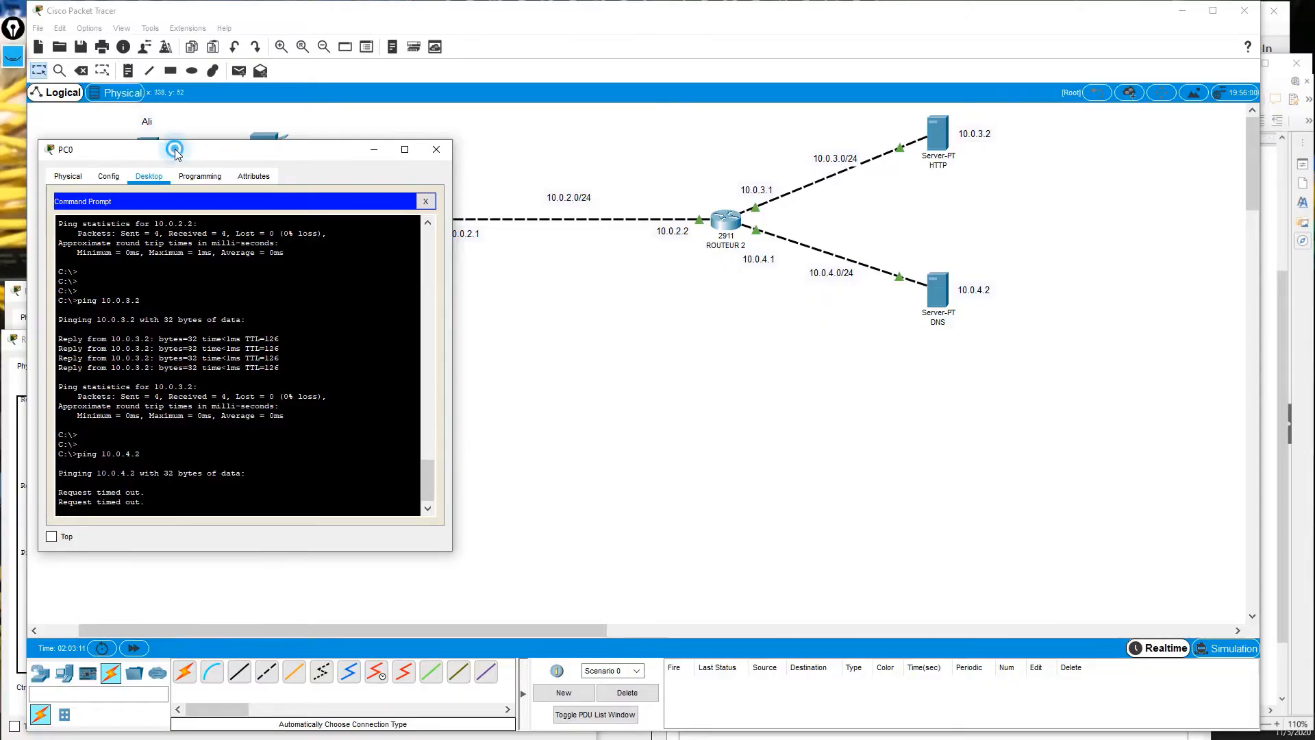
# Open the DNS server's IP Configuration and select its 0.0.0.0 default gateway.
pyautogui.moveTo(176, 149); pyautogui.dragTo(176, 331)
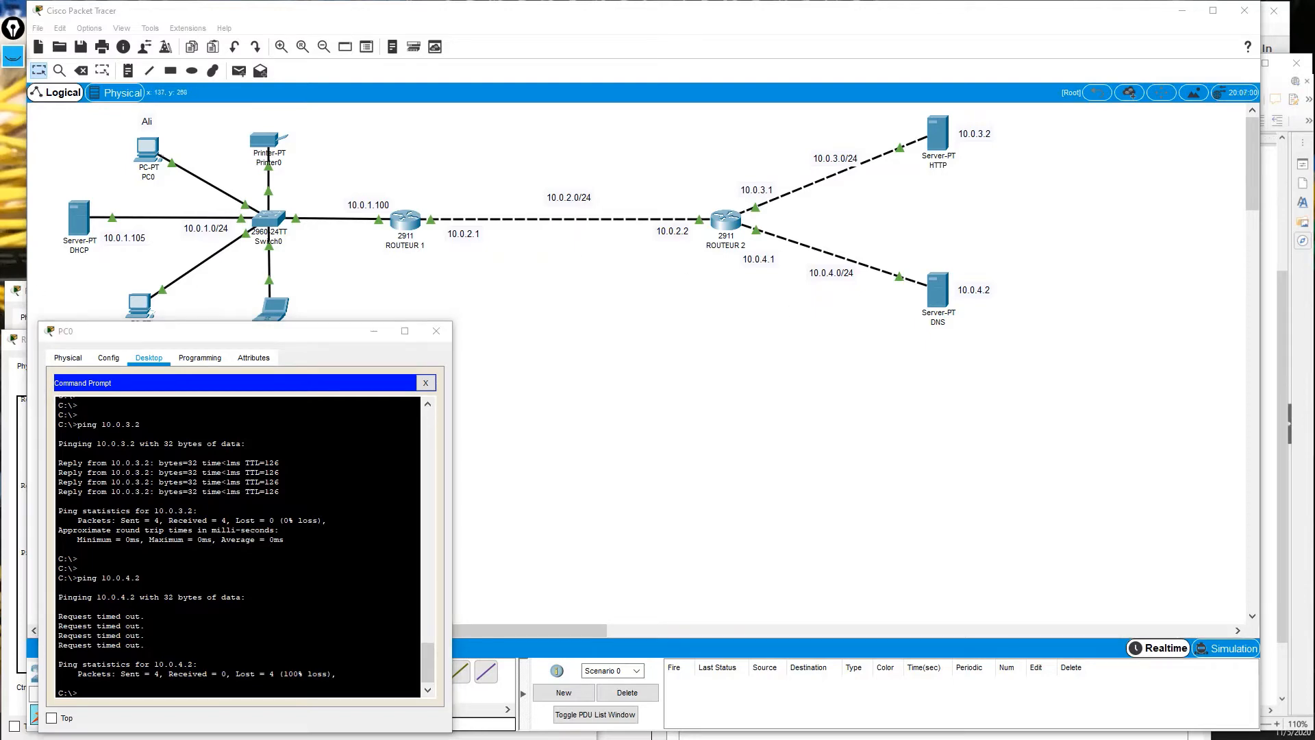
pyautogui.click(937, 287)
pyautogui.doubleClick(843, 329)
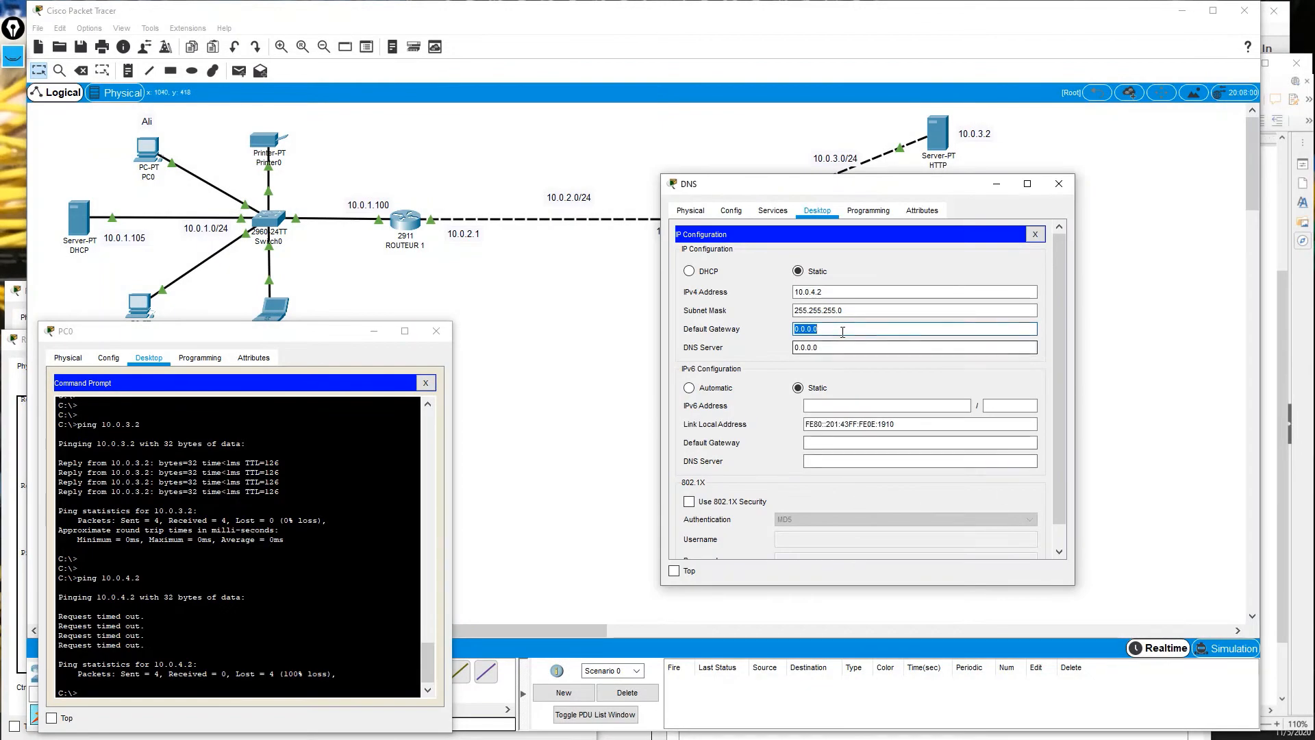
# Set the DNS server's default gateway to 10.0.4.1 and close IP Configuration.
pyautogui.write('10')
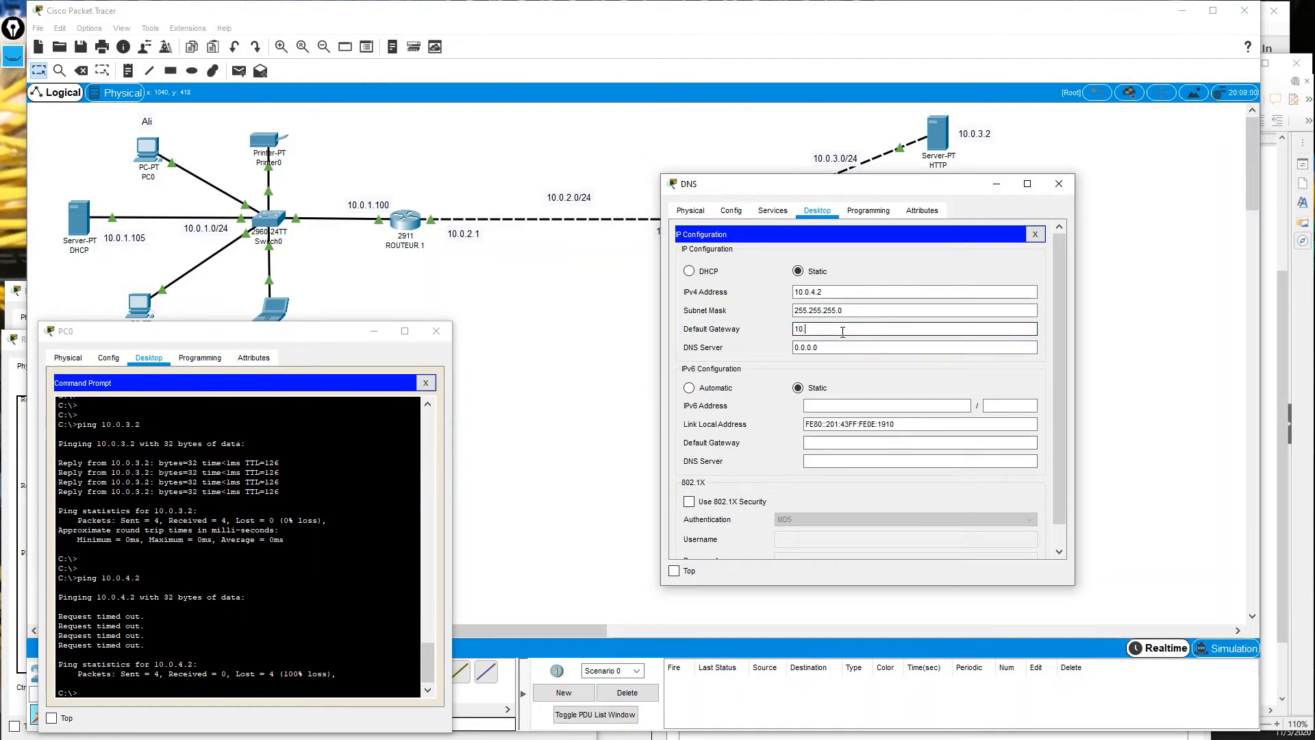
pyautogui.write('.0.4.1')
pyautogui.press('Tab')
pyautogui.click(1035, 235)
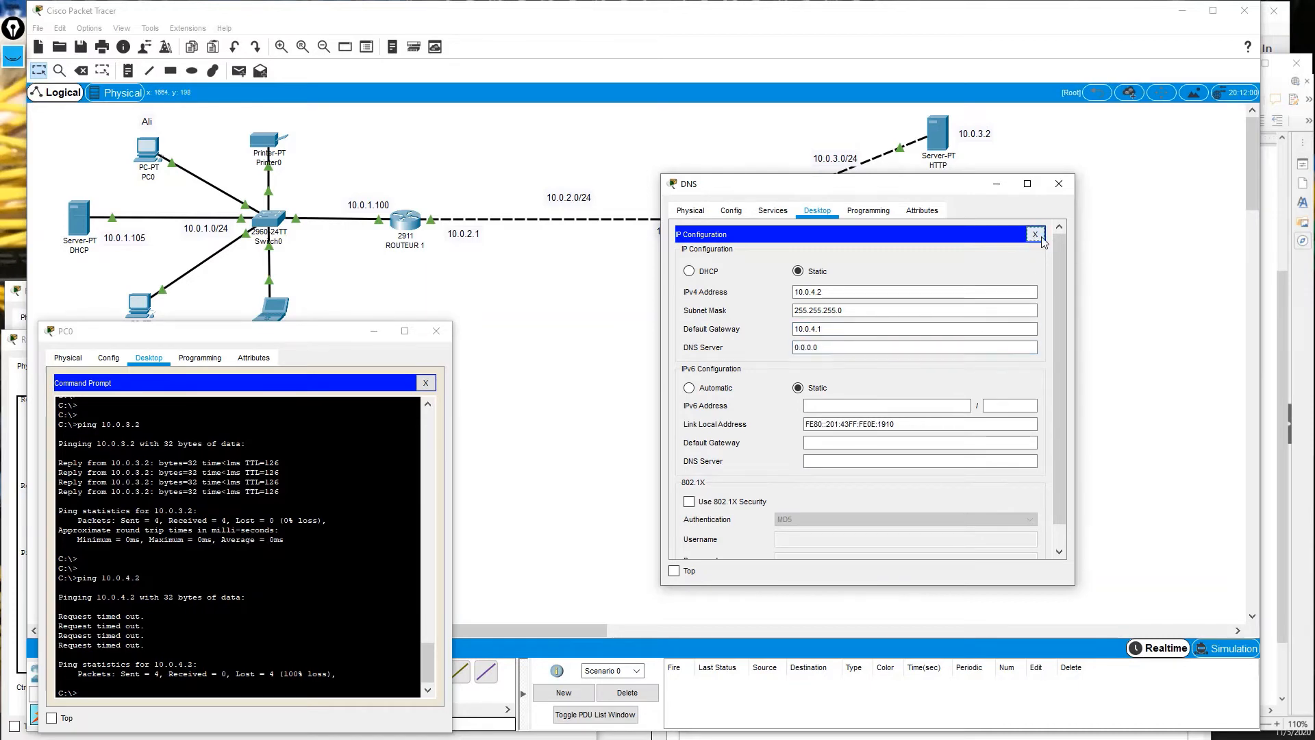
# Rerun ping 10.0.4.2 in PC0's Command Prompt.
pyautogui.click(248, 581)
pyautogui.press('Up')
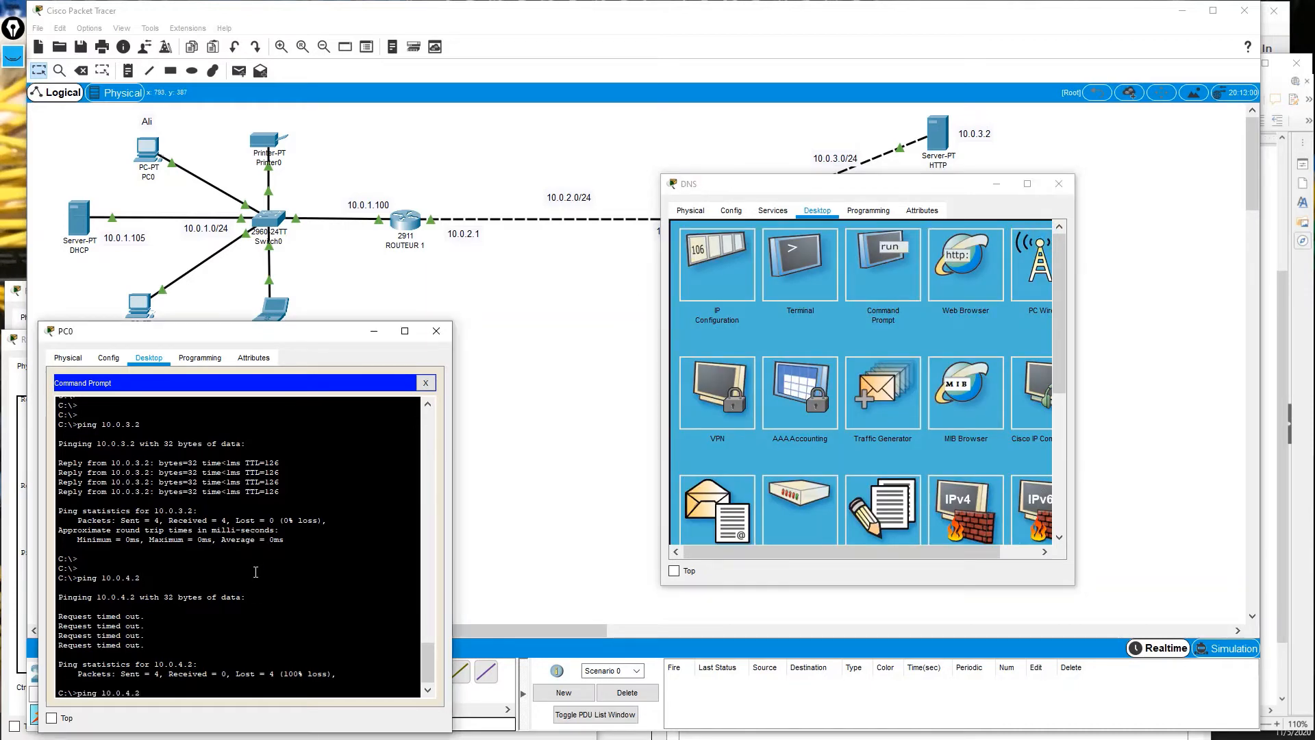
pyautogui.press('Return')
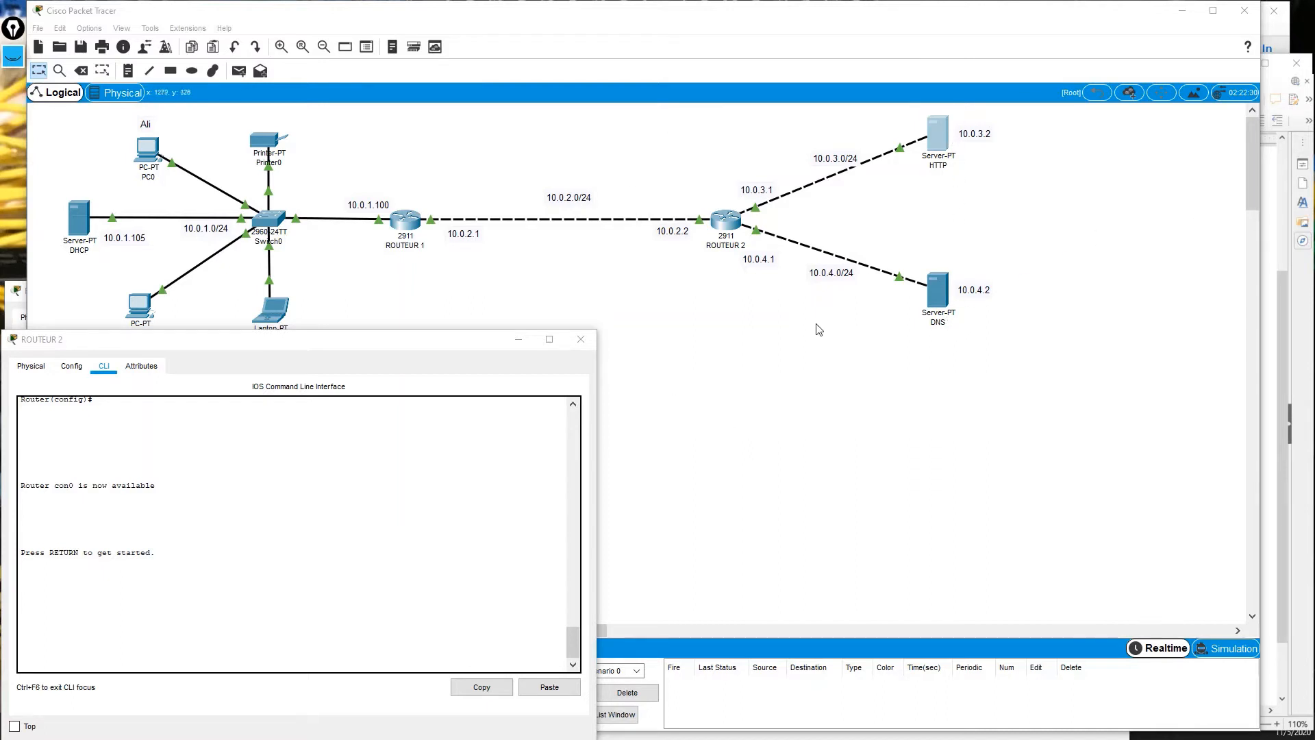
# Check the HTTP server's Config settings showing DNS Server 10.0.4.2.
pyautogui.click(936, 135)
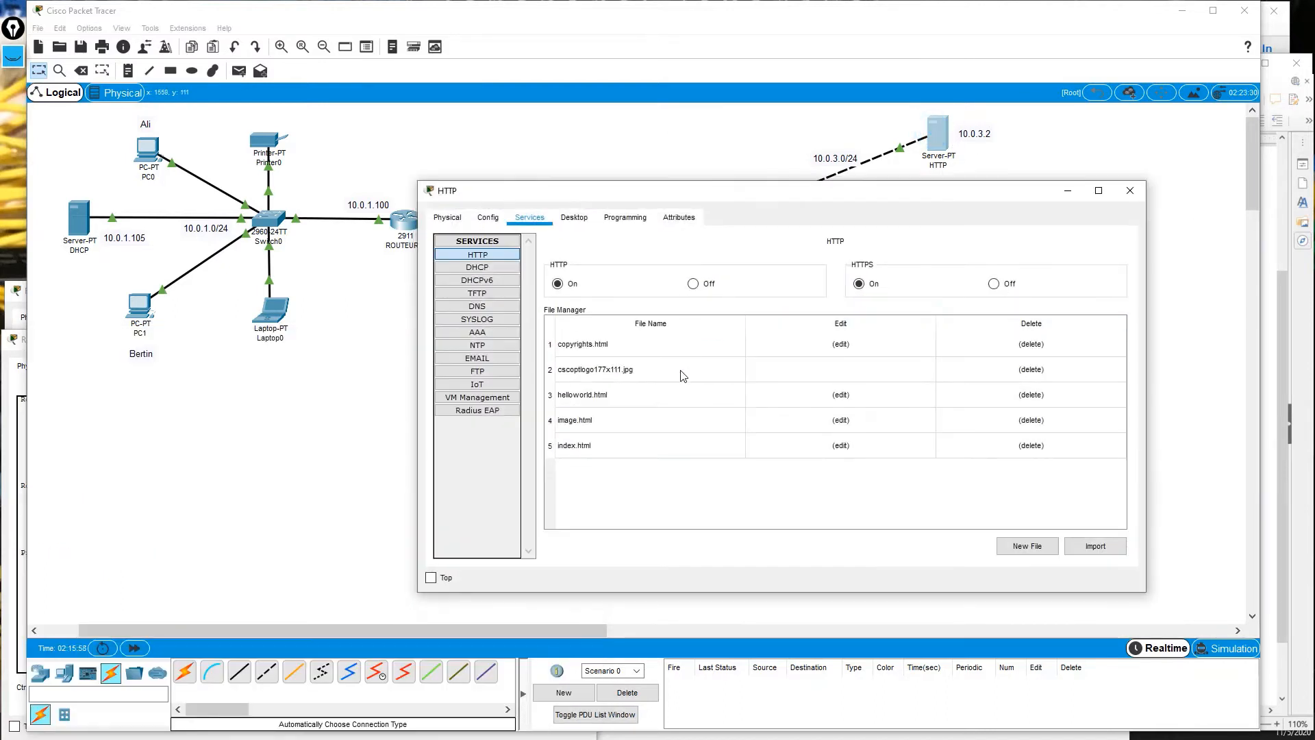
pyautogui.click(487, 218)
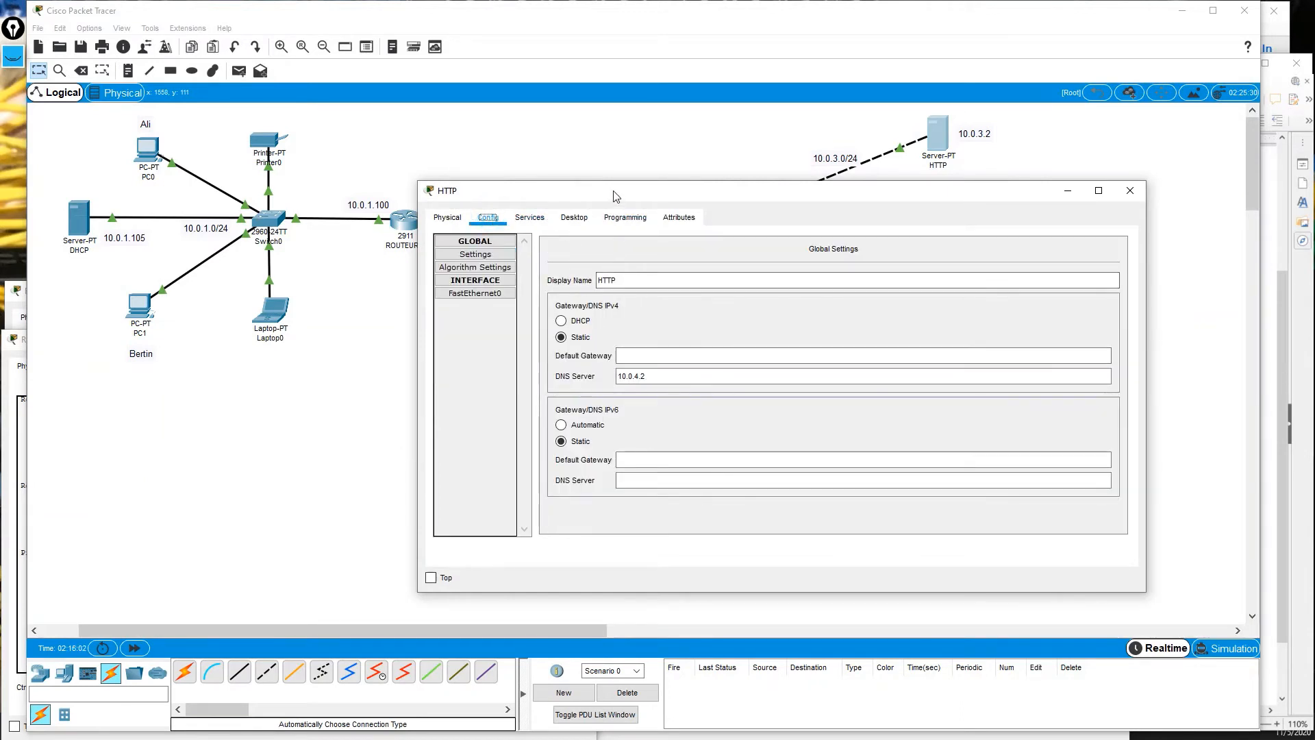
pyautogui.moveTo(615, 195); pyautogui.dragTo(650, 217)
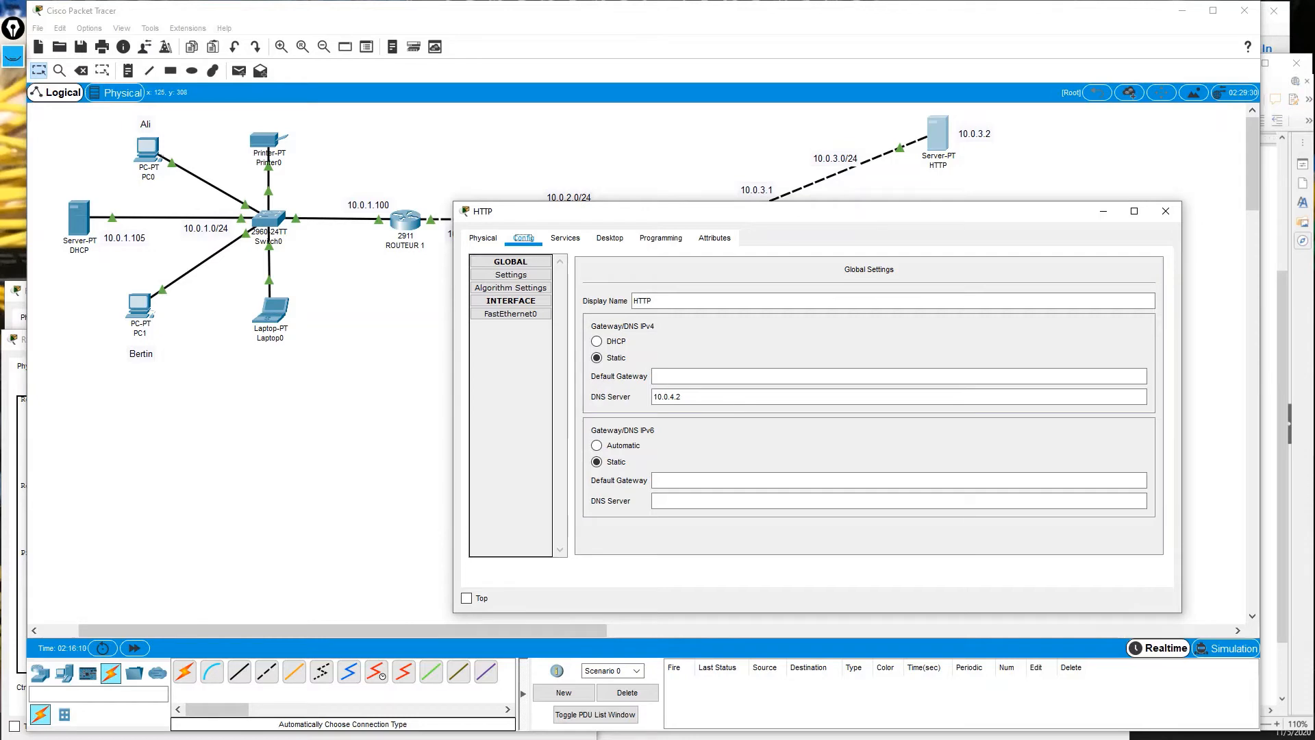
# Load cits.com in PC0's Web Browser, which returns Request Timeout.
pyautogui.click(148, 148)
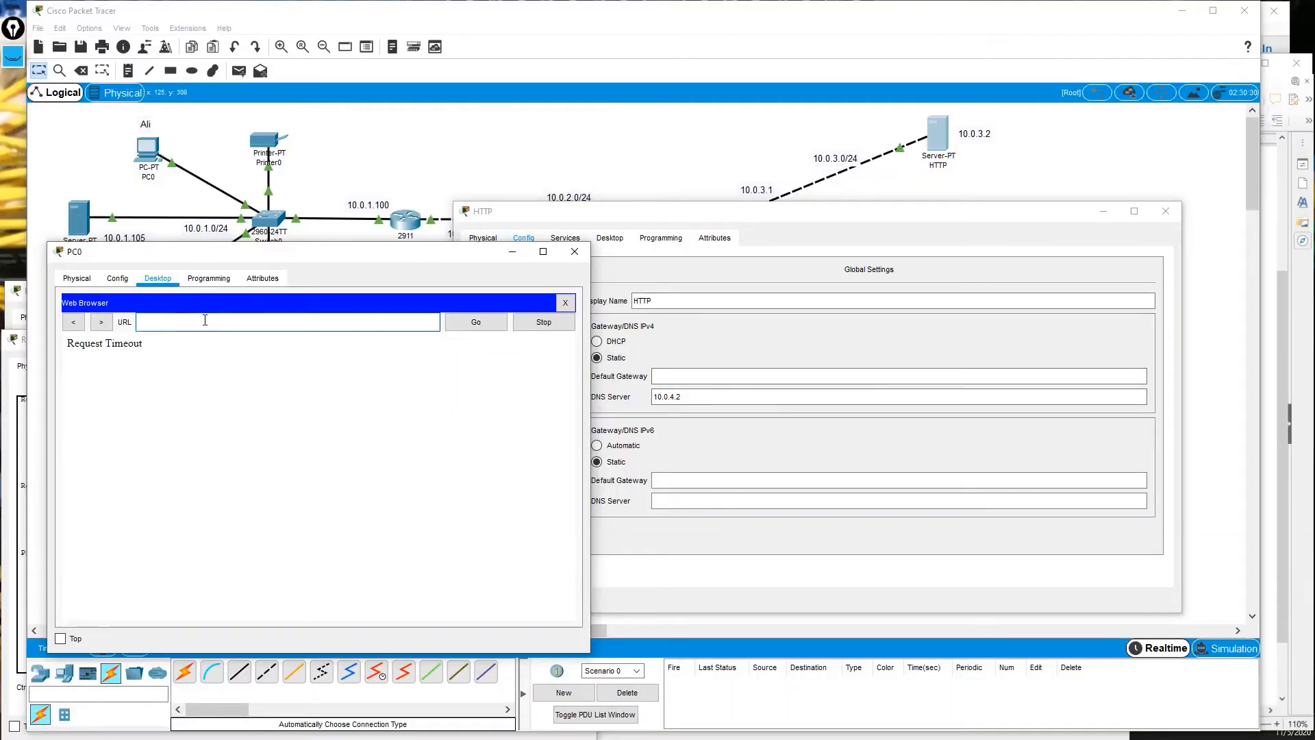
pyautogui.click(204, 320)
pyautogui.write('cits')
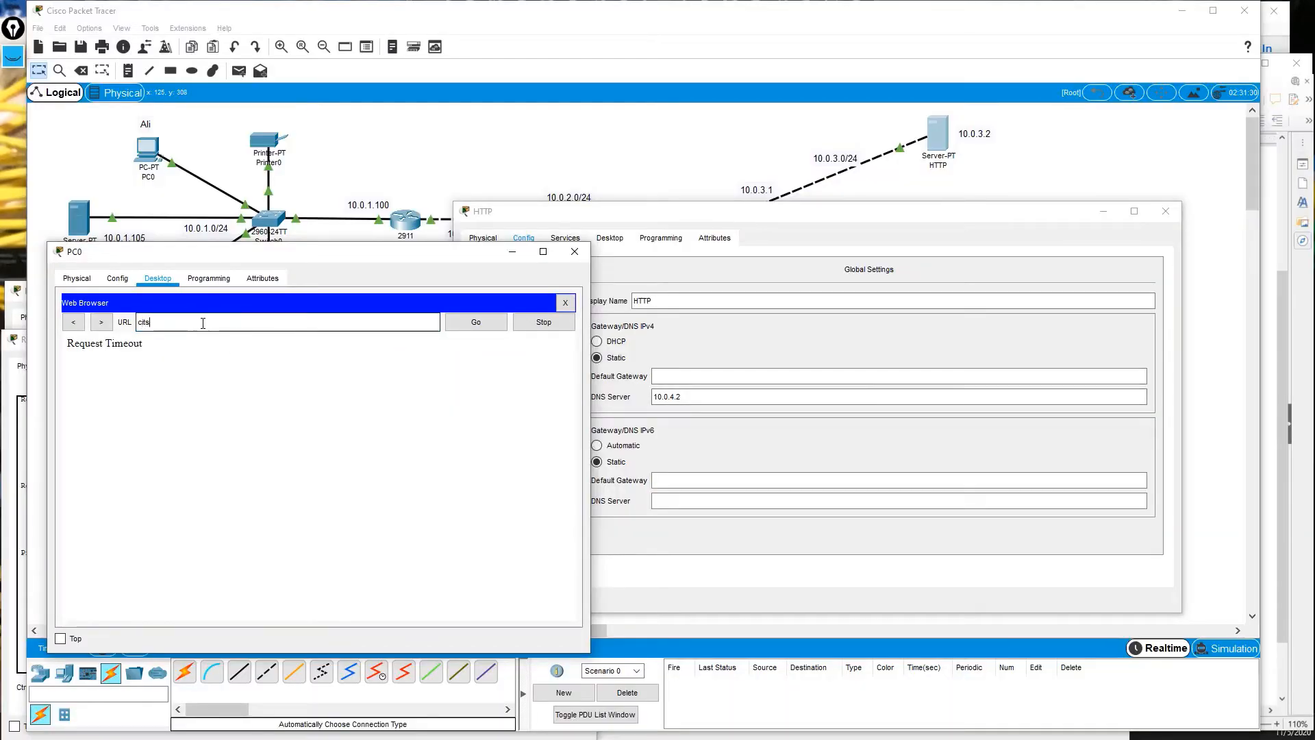
pyautogui.write('.com')
pyautogui.press('Return')
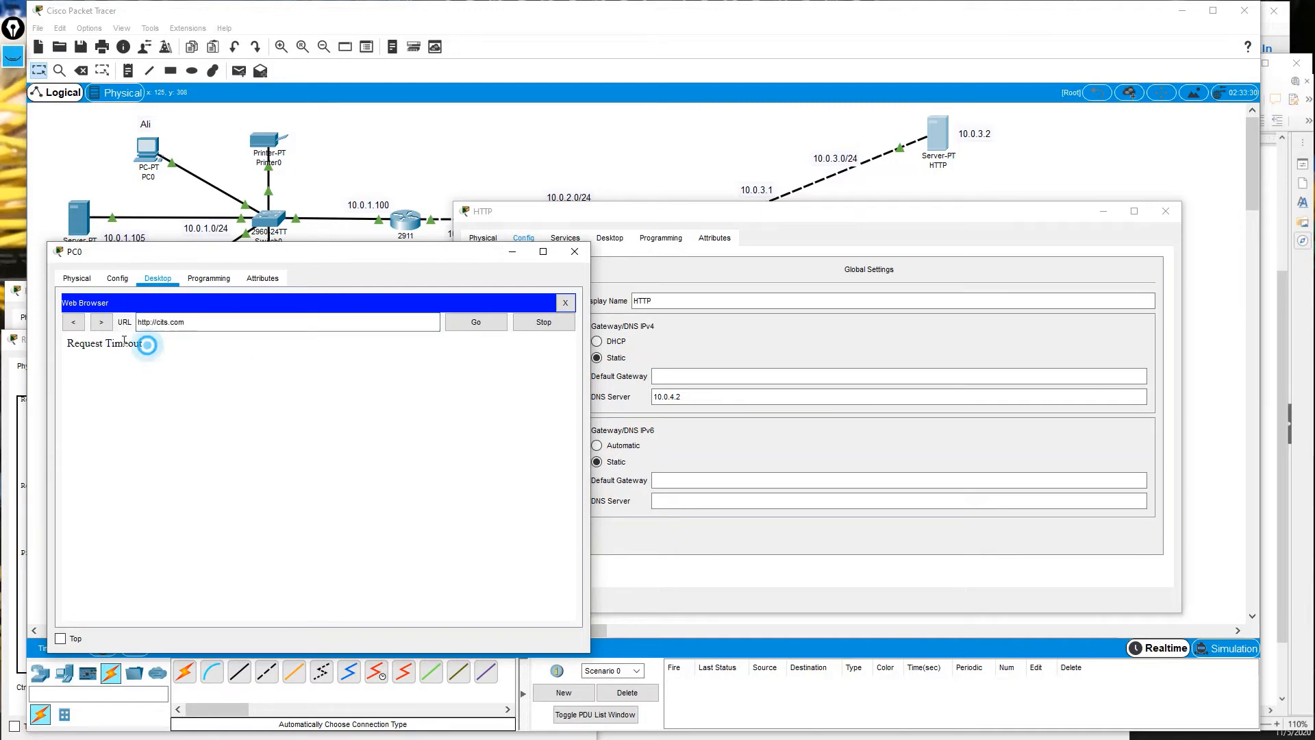
pyautogui.moveTo(146, 343); pyautogui.dragTo(69, 343)
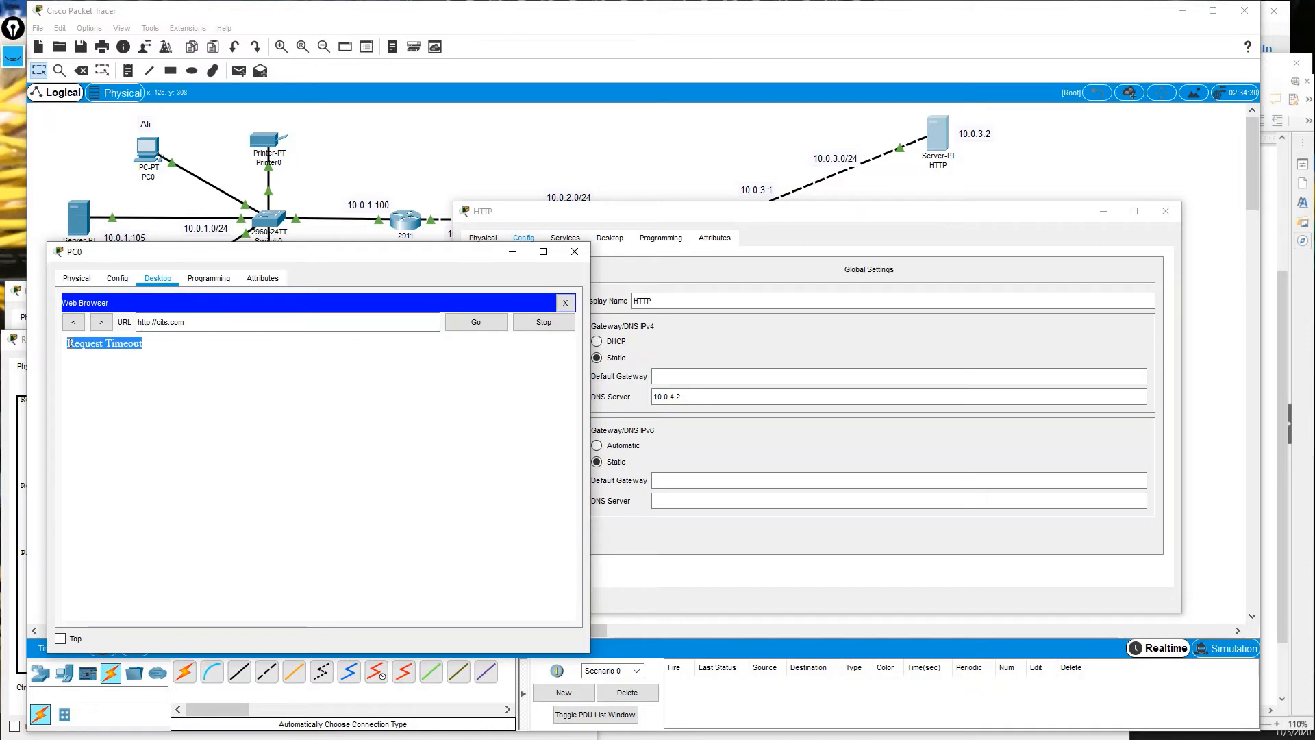
pyautogui.click(110, 322)
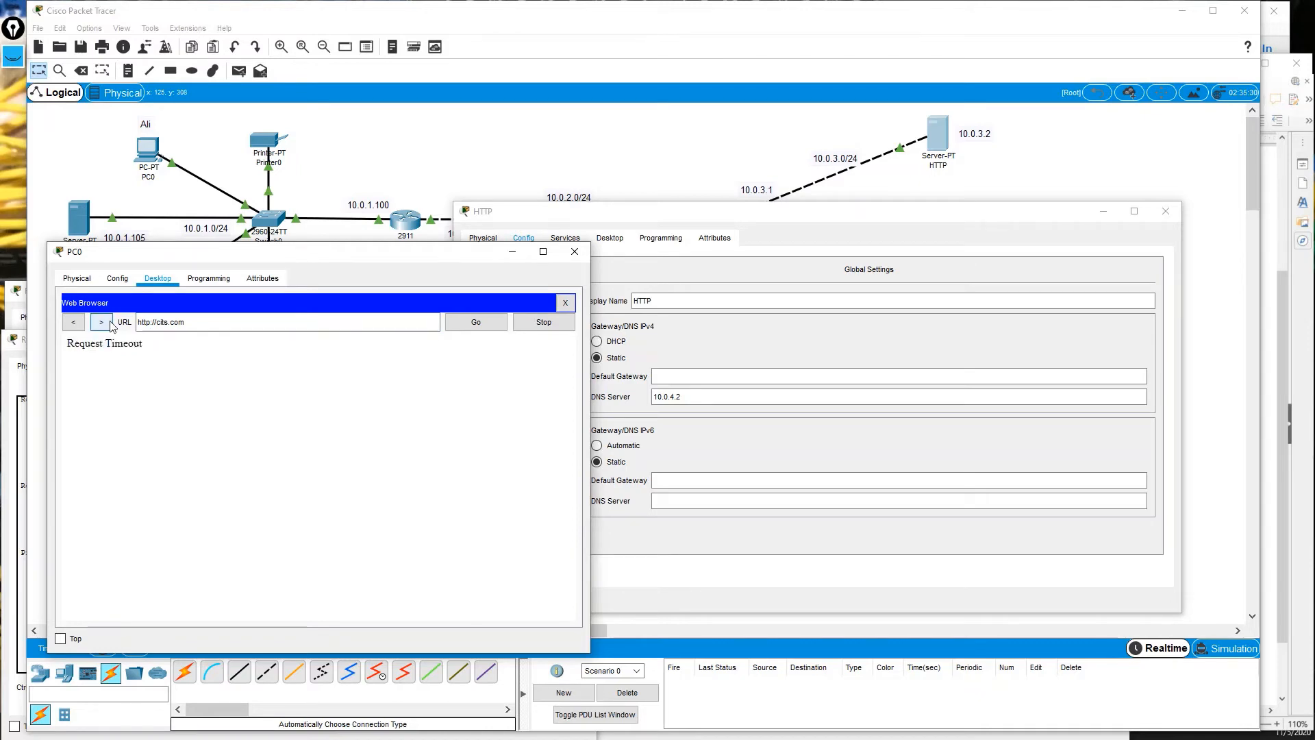
pyautogui.click(730, 211)
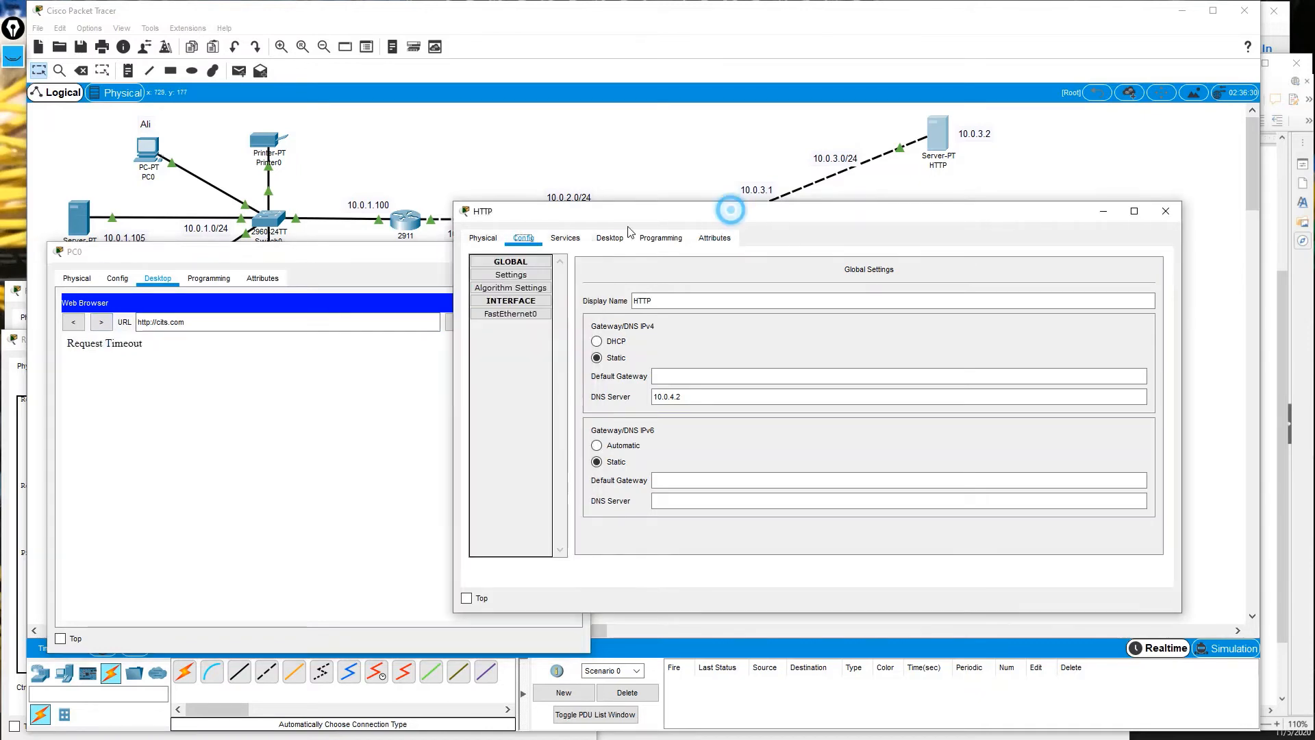
# Delete cits.com from the HTTP server's EMAIL domain name and apply it with Set.
pyautogui.click(566, 238)
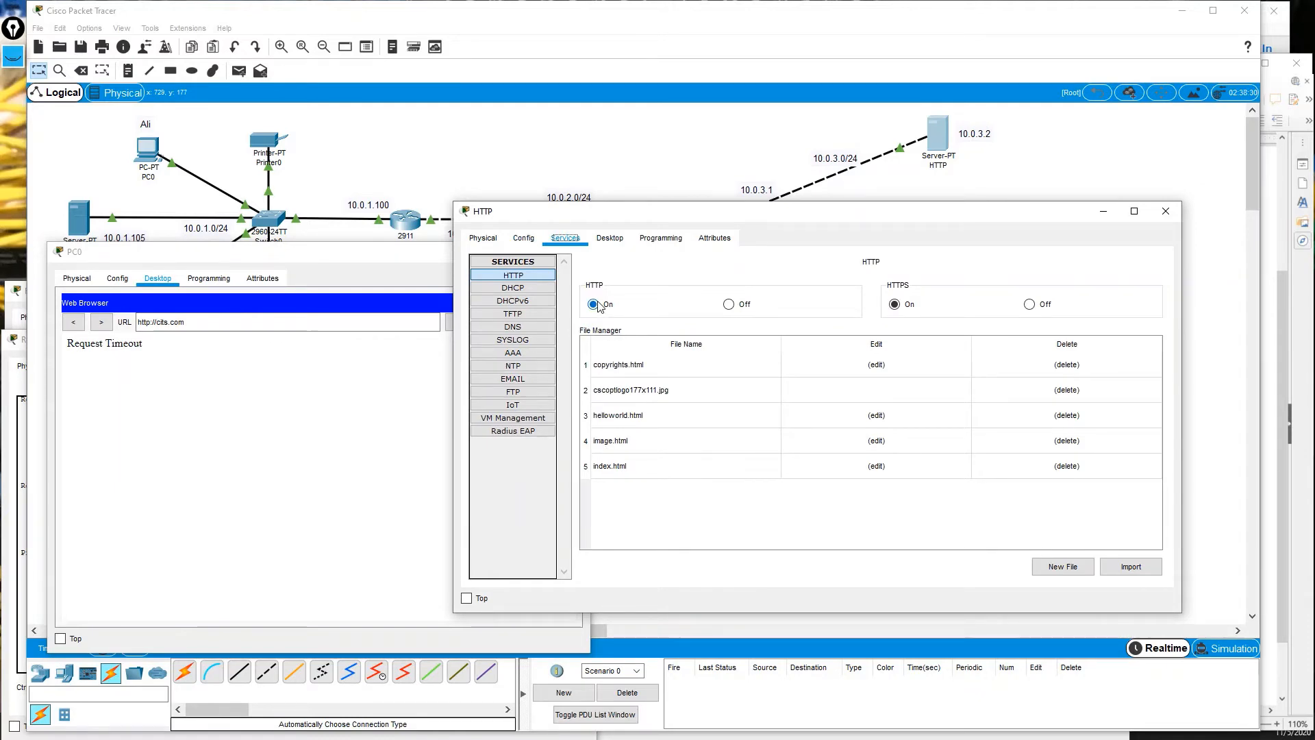
pyautogui.click(520, 378)
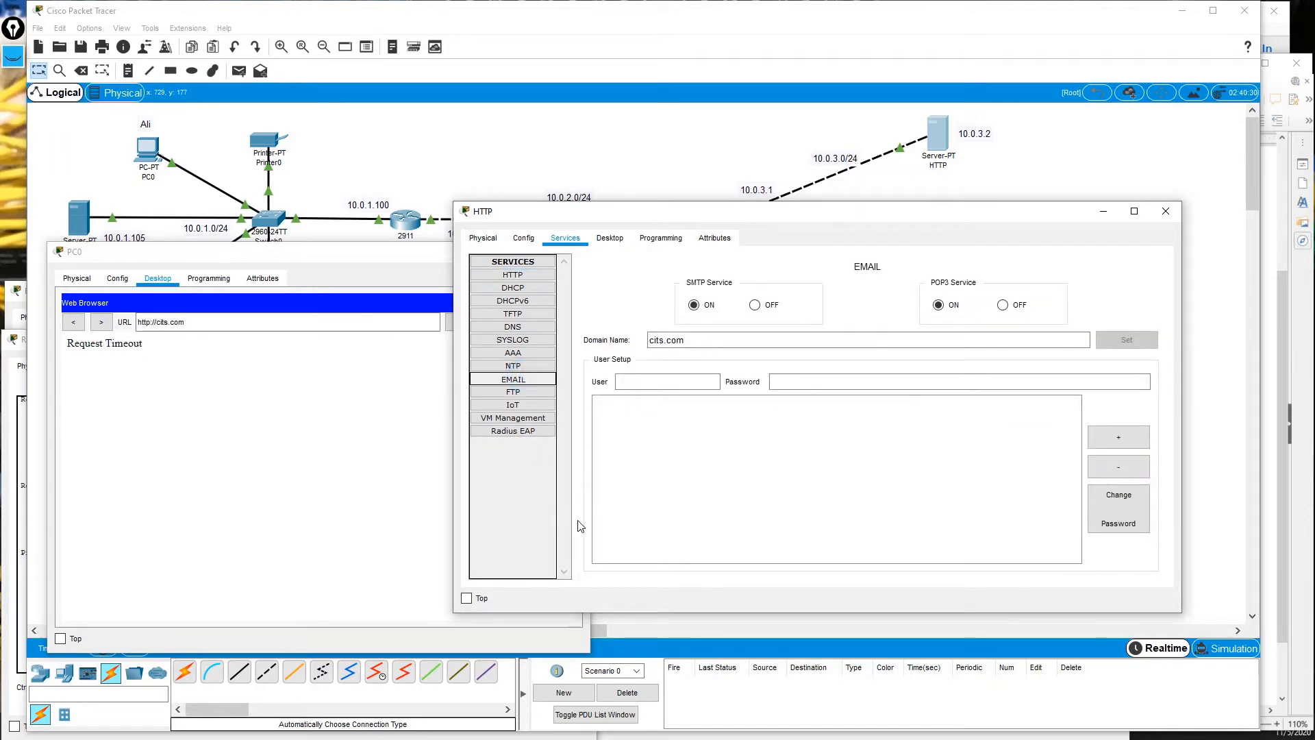
pyautogui.doubleClick(704, 341)
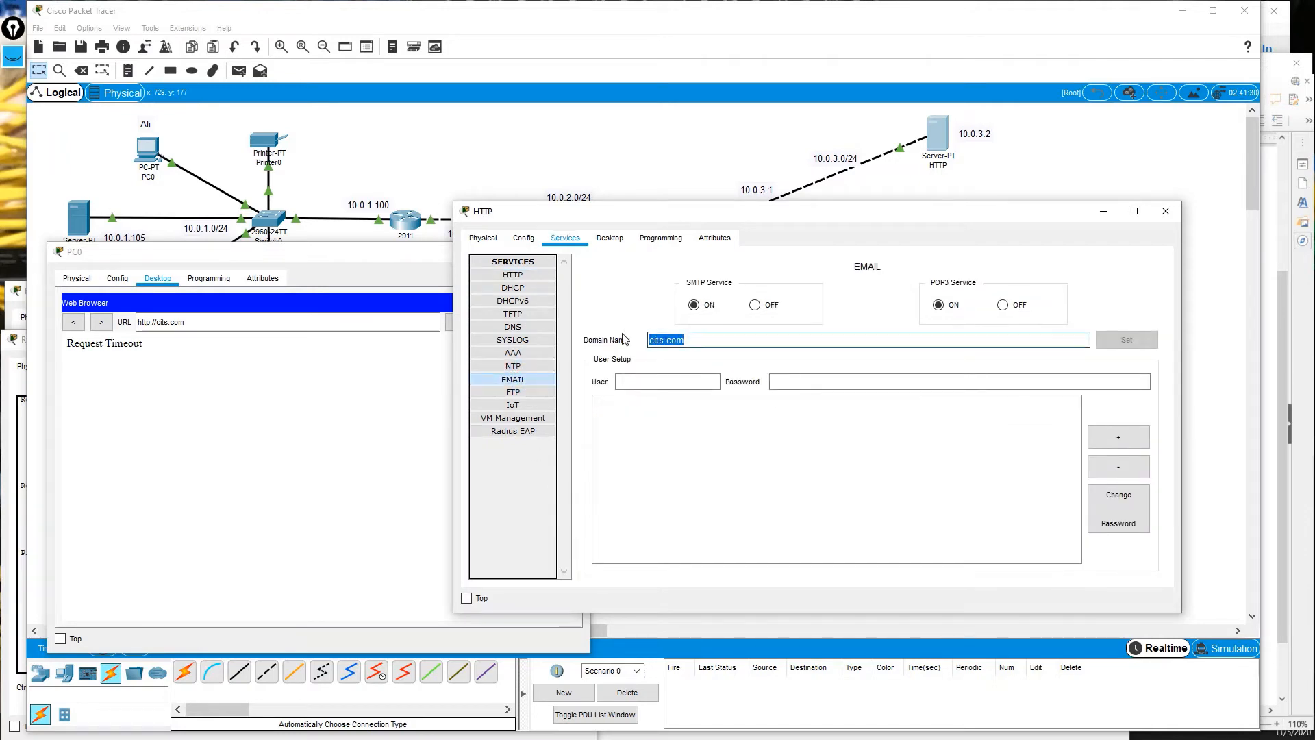
pyautogui.press('BackSpace')
pyautogui.click(1128, 340)
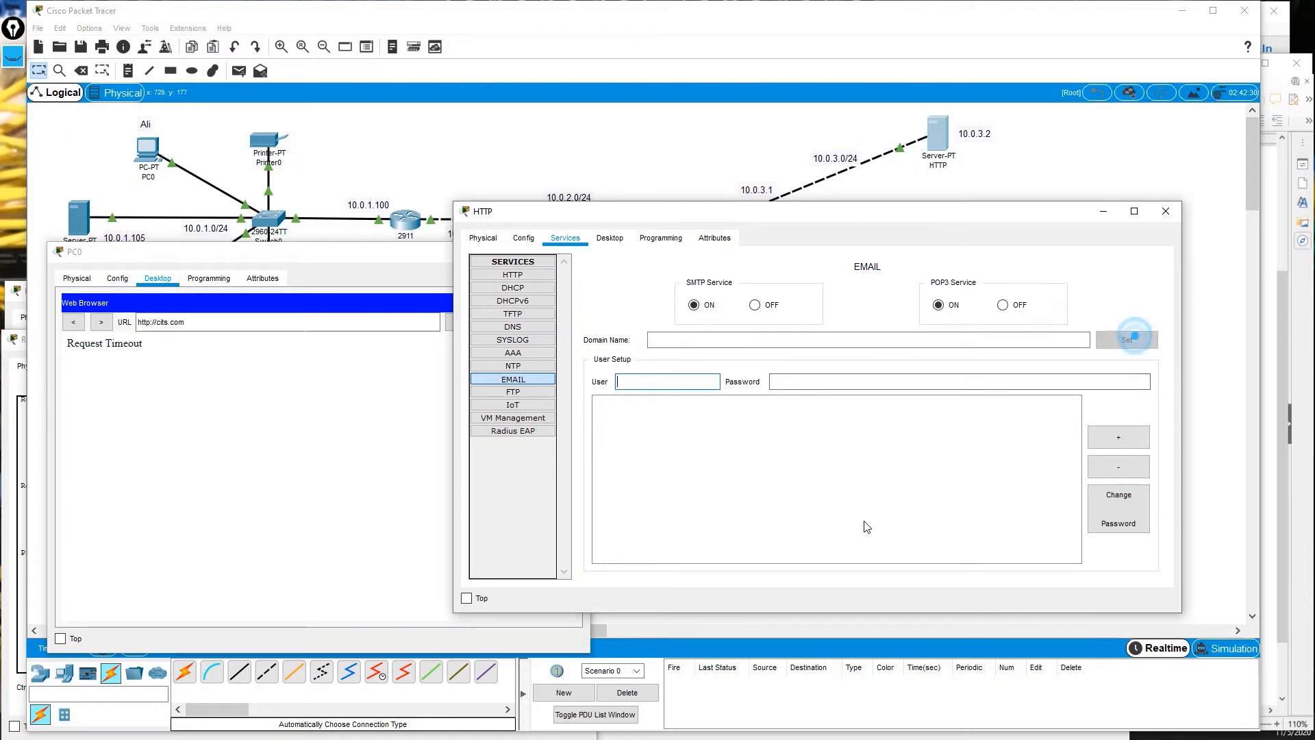
pyautogui.click(678, 340)
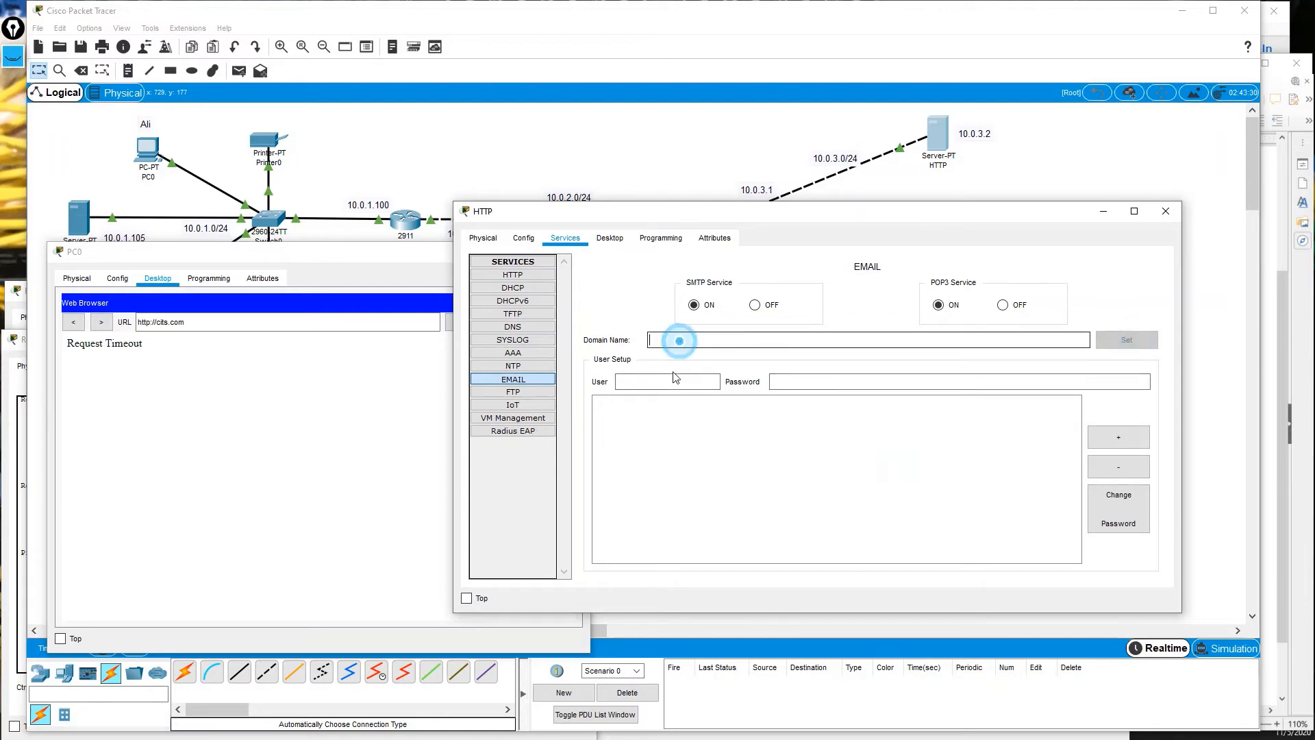
pyautogui.click(647, 381)
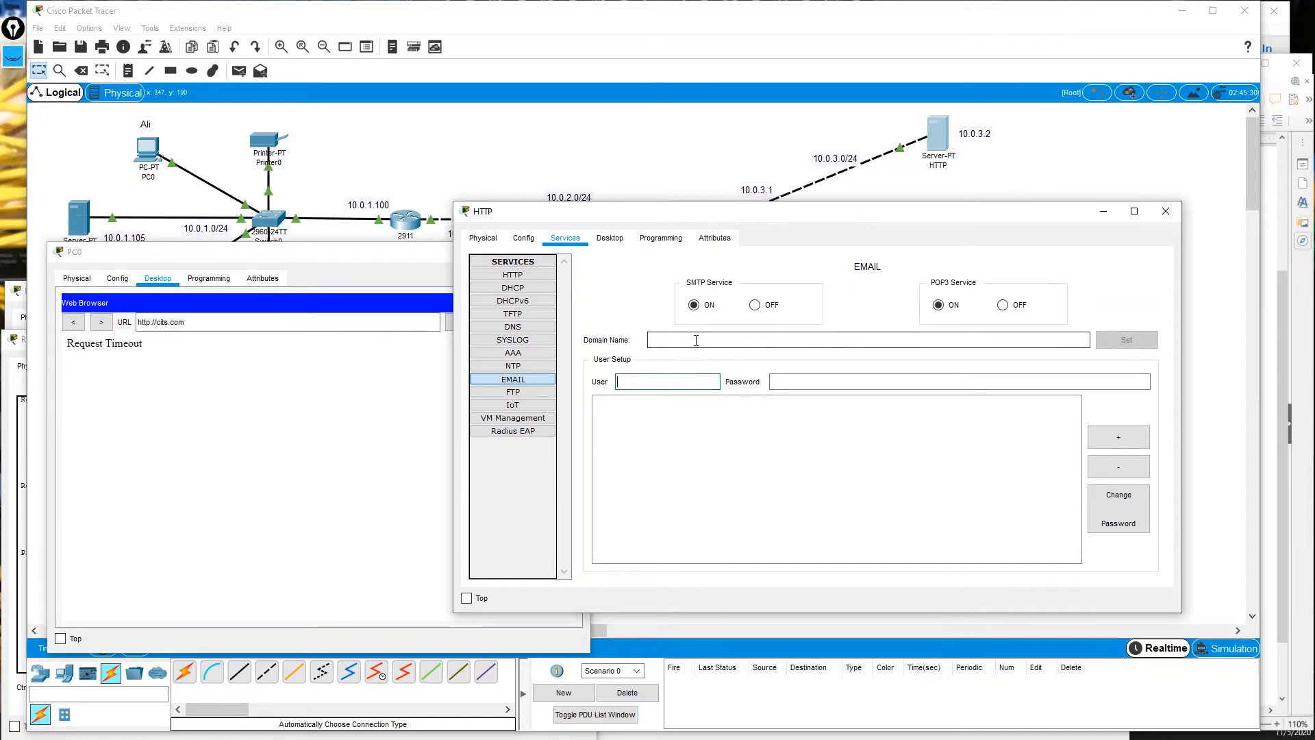
pyautogui.click(200, 325)
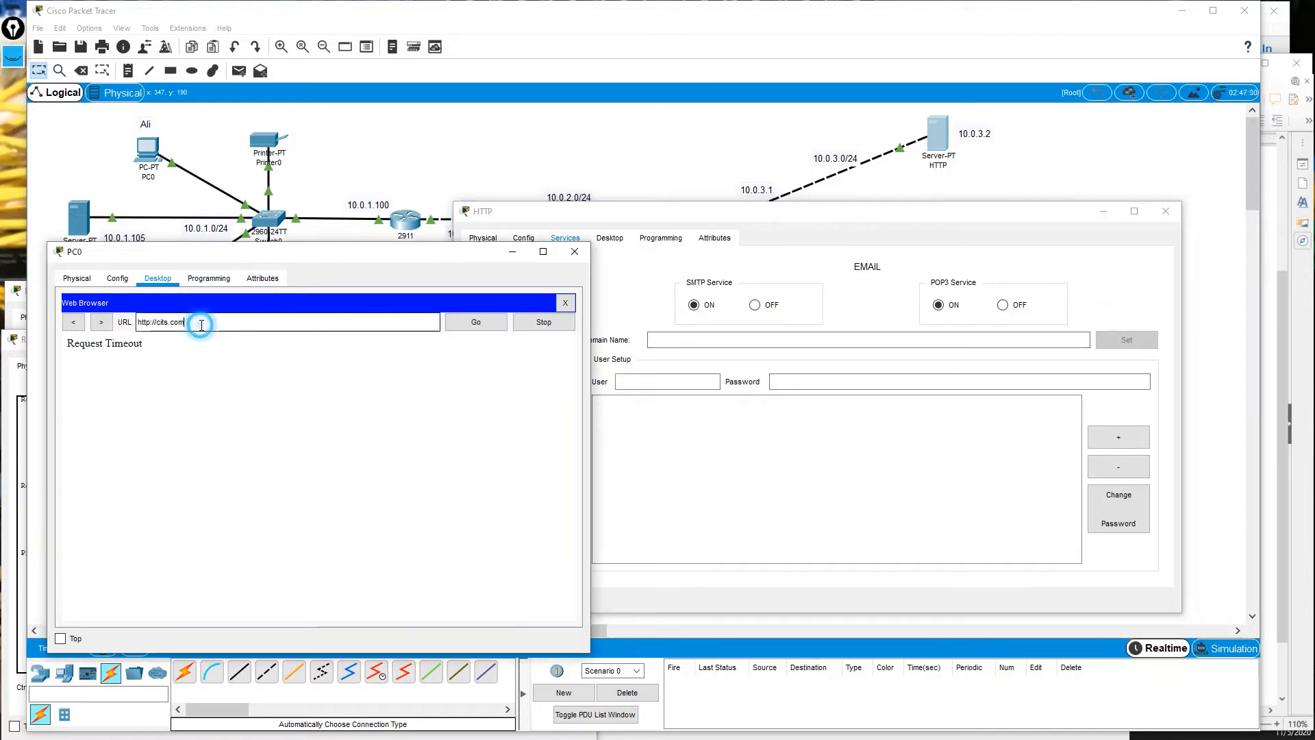
pyautogui.click(470, 333)
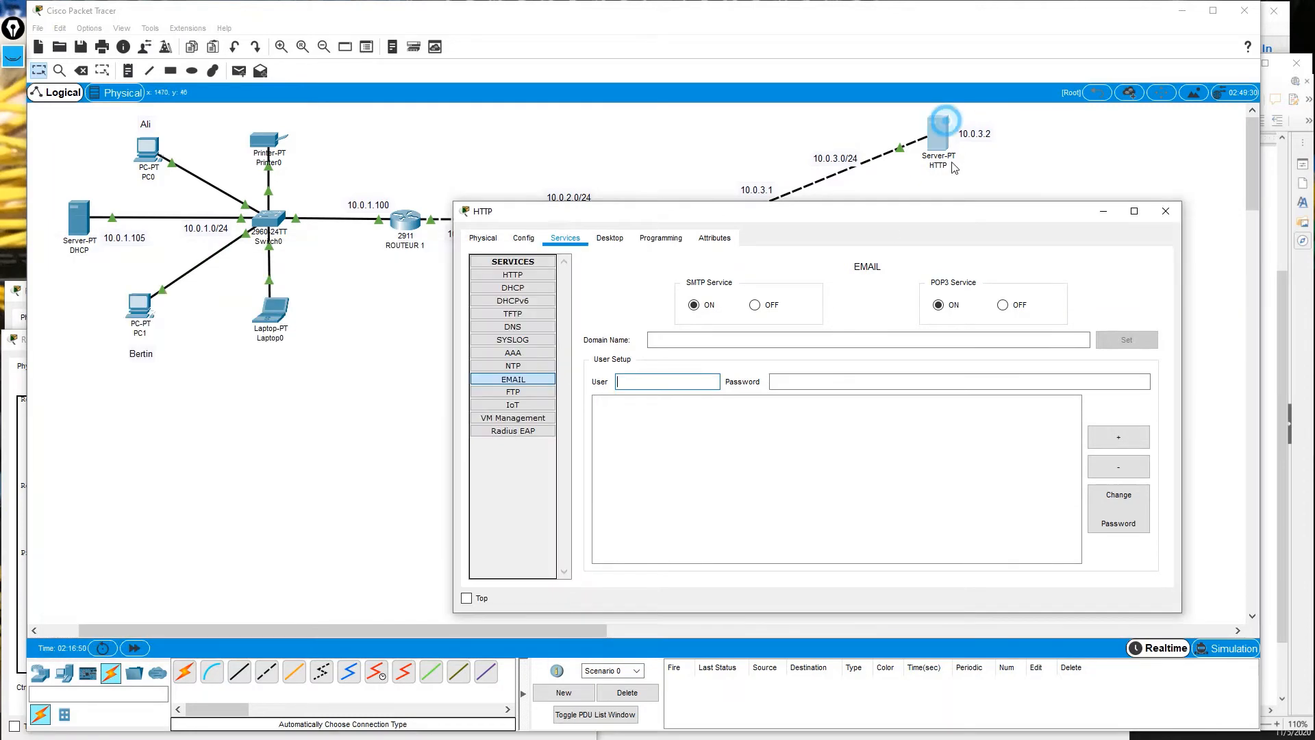
# Enter 10.0.3.1 as the HTTP server's IPv4 default gateway in its Config settings.
pyautogui.click(938, 130)
pyautogui.click(525, 238)
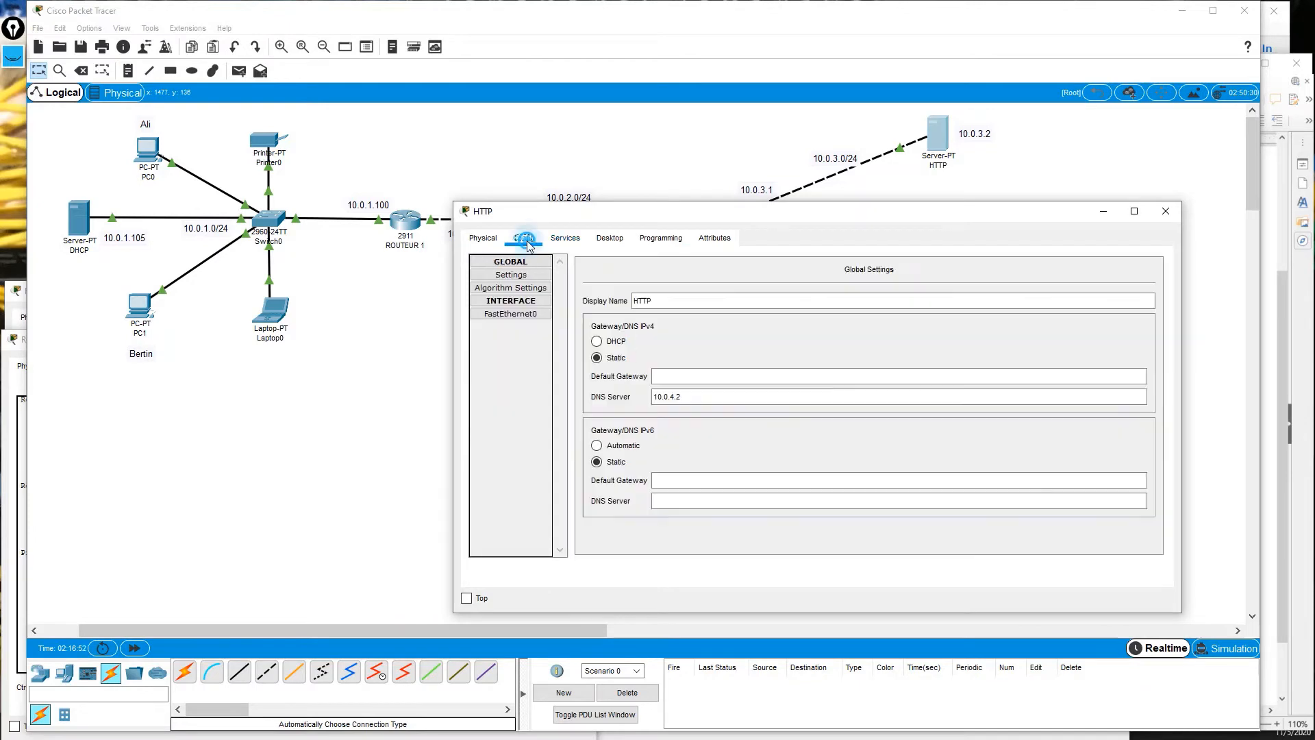
pyautogui.click(670, 375)
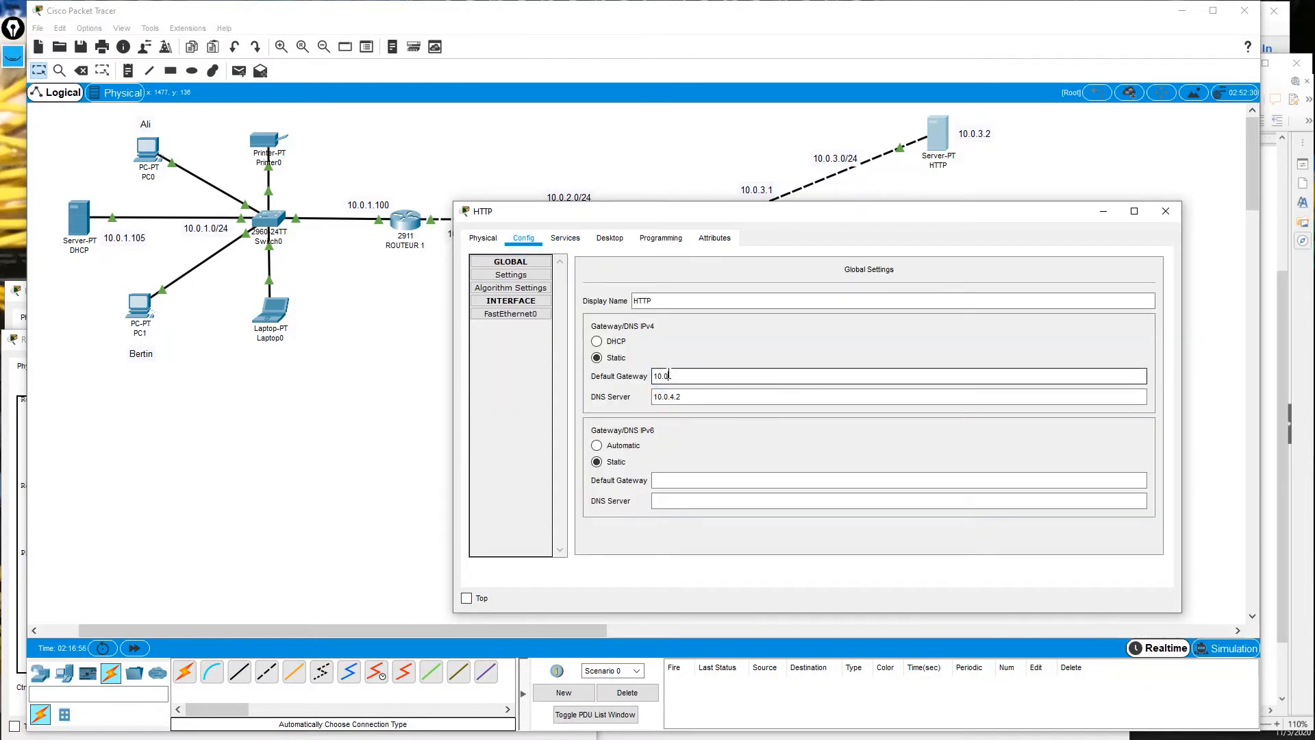
pyautogui.write('10.0.3.12')
pyautogui.press('Return')
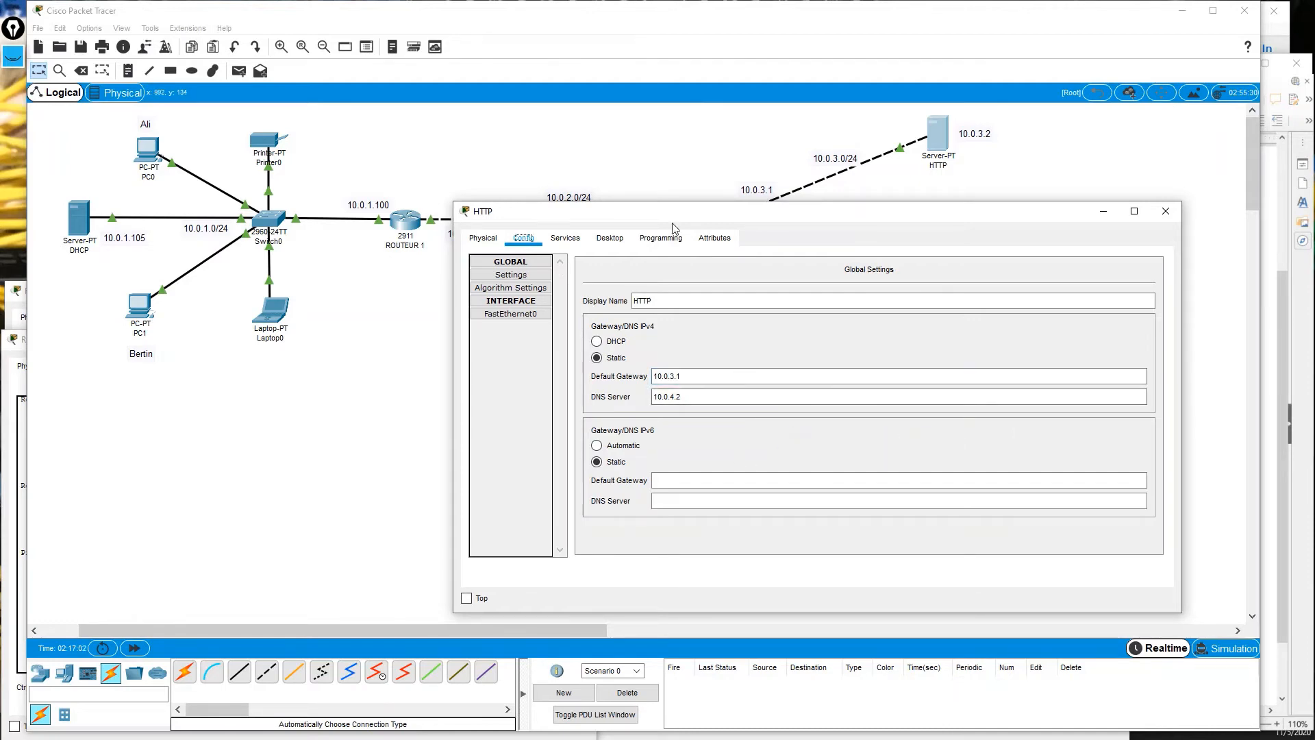
# Verify the HTTP server's Desktop IP Configuration, then close the panel.
pyautogui.click(610, 238)
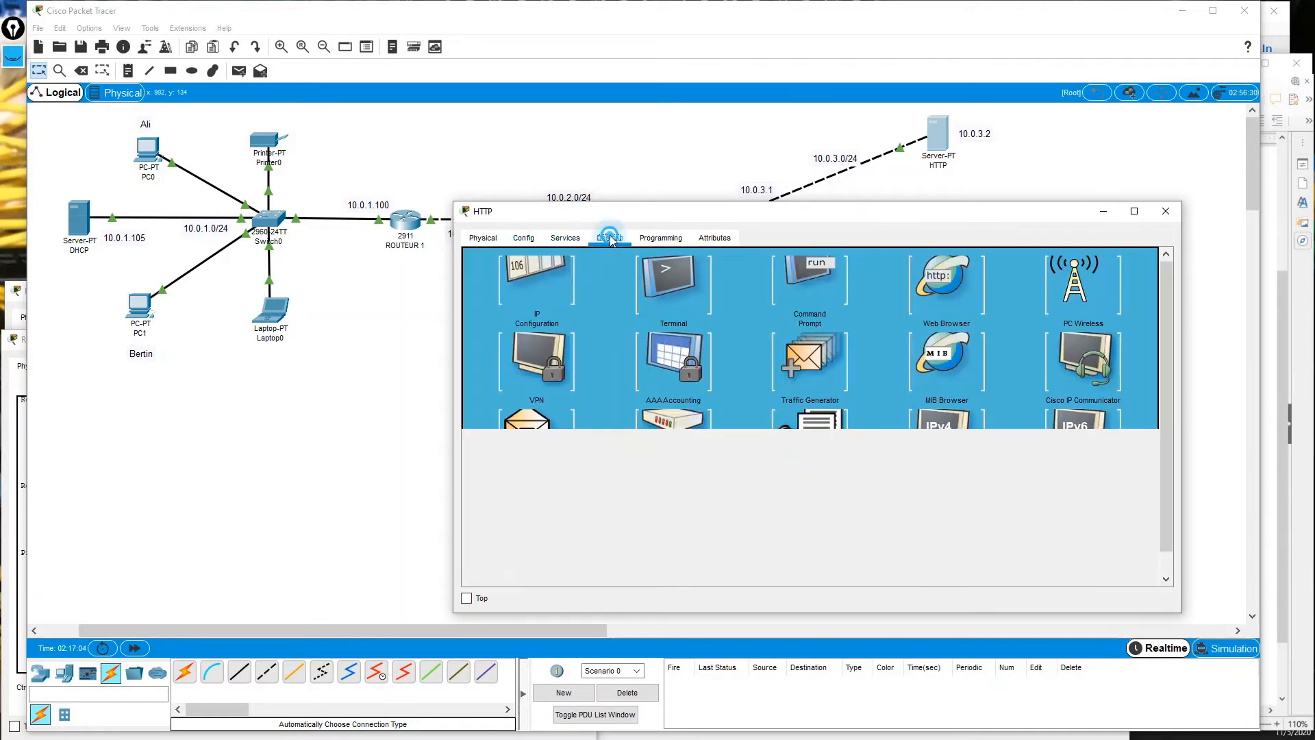
pyautogui.click(528, 280)
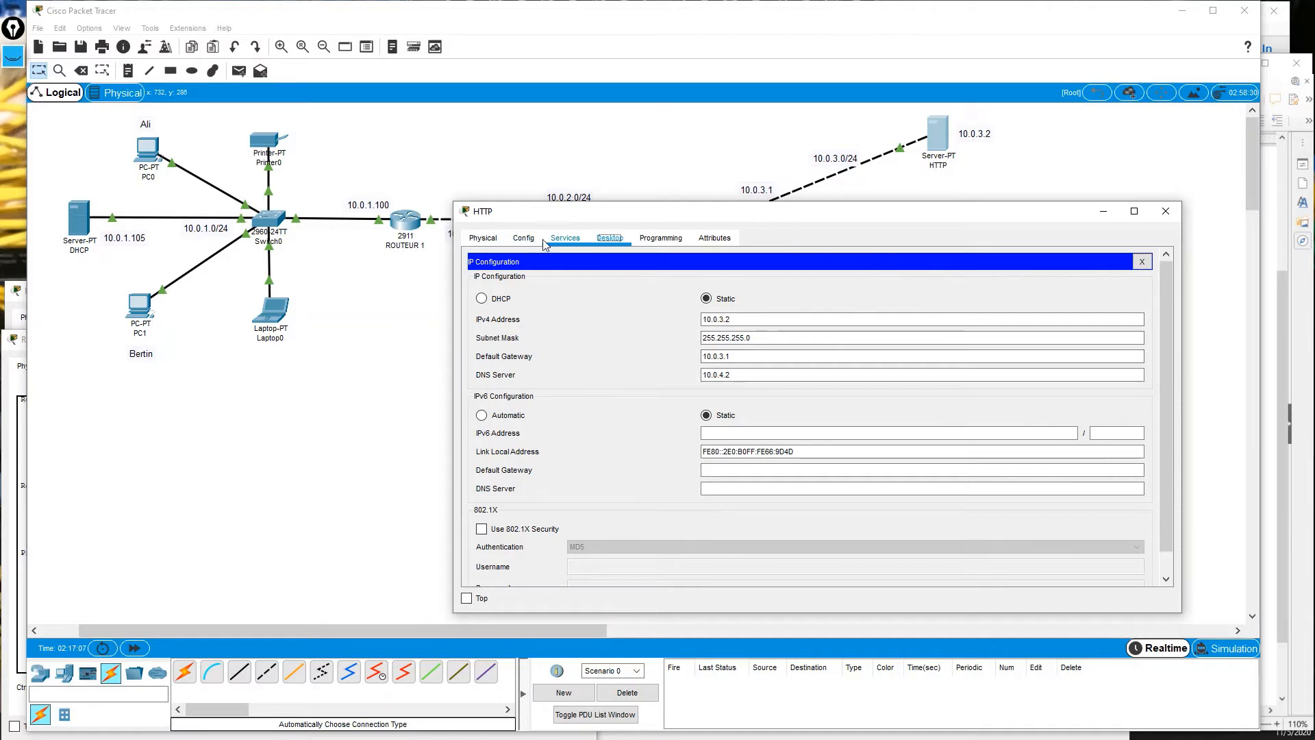
pyautogui.click(525, 237)
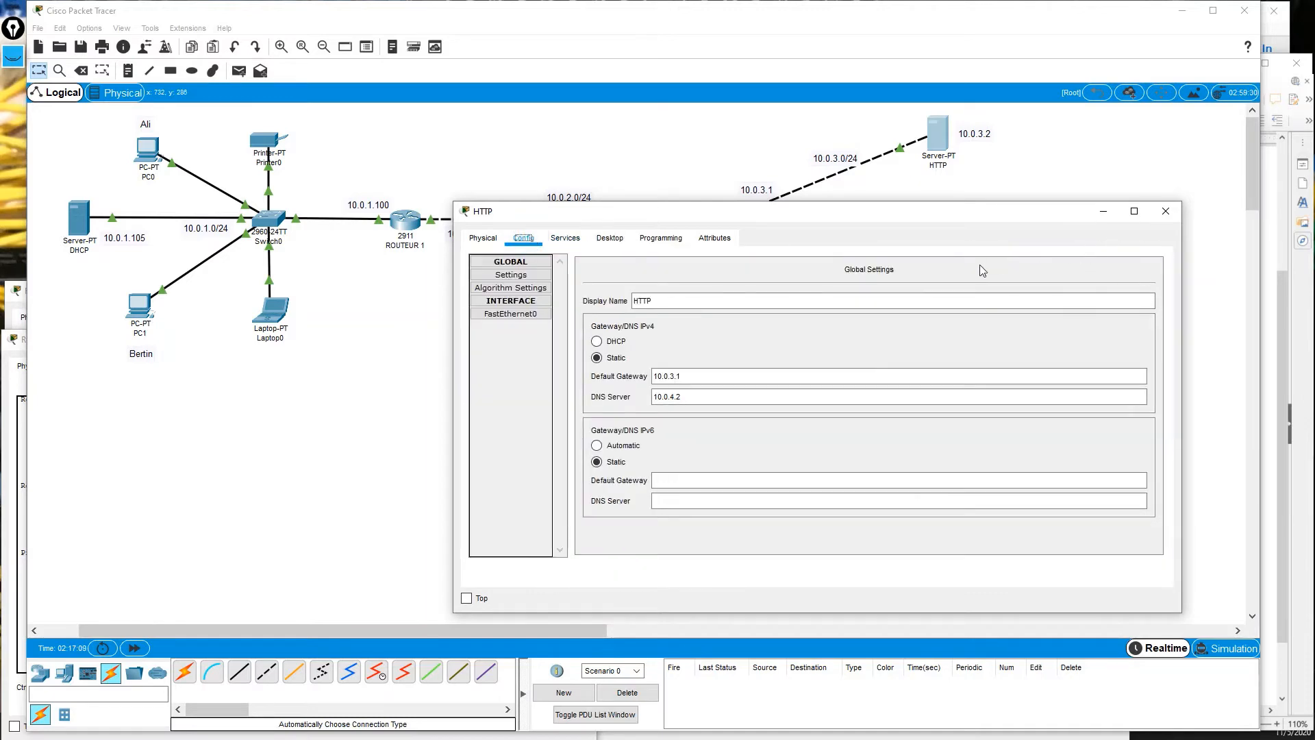
pyautogui.click(610, 238)
pyautogui.click(1137, 259)
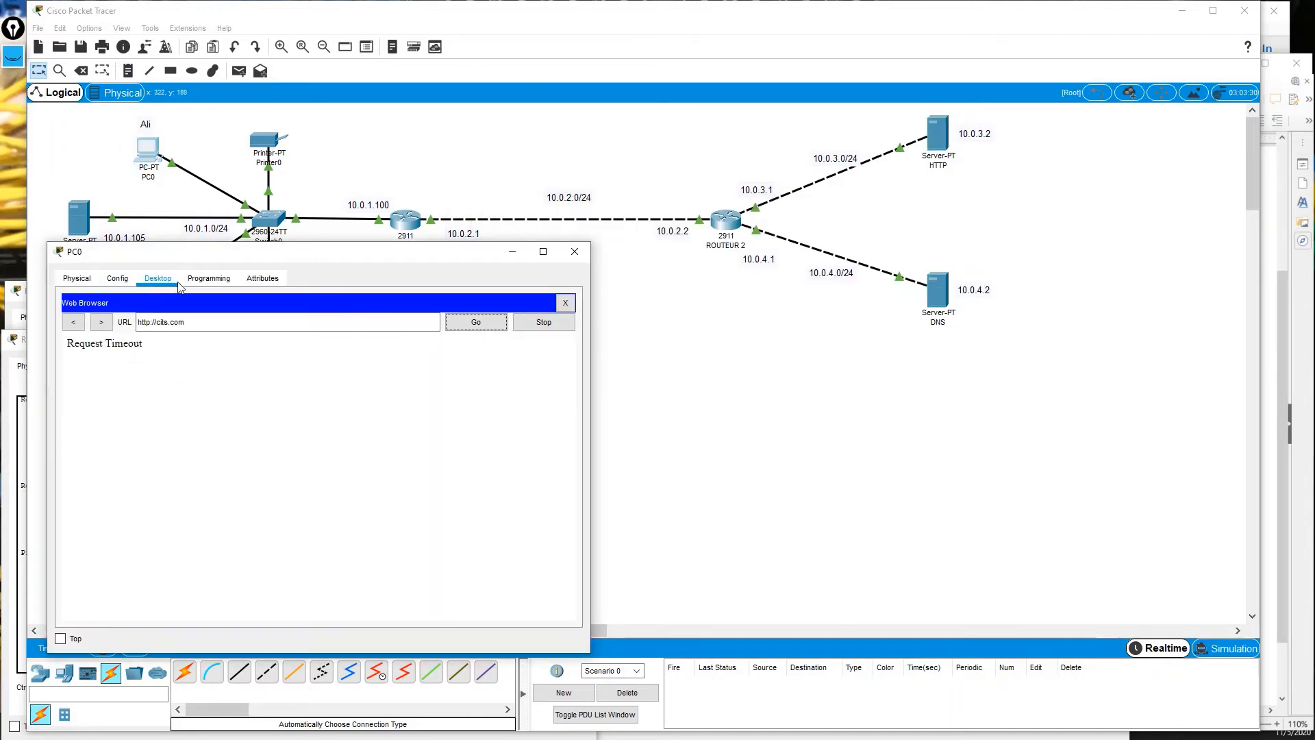
# Ping 10.0.4.2 and 10.0.3.2 from PC0's Command Prompt, getting replies from both.
pyautogui.click(565, 302)
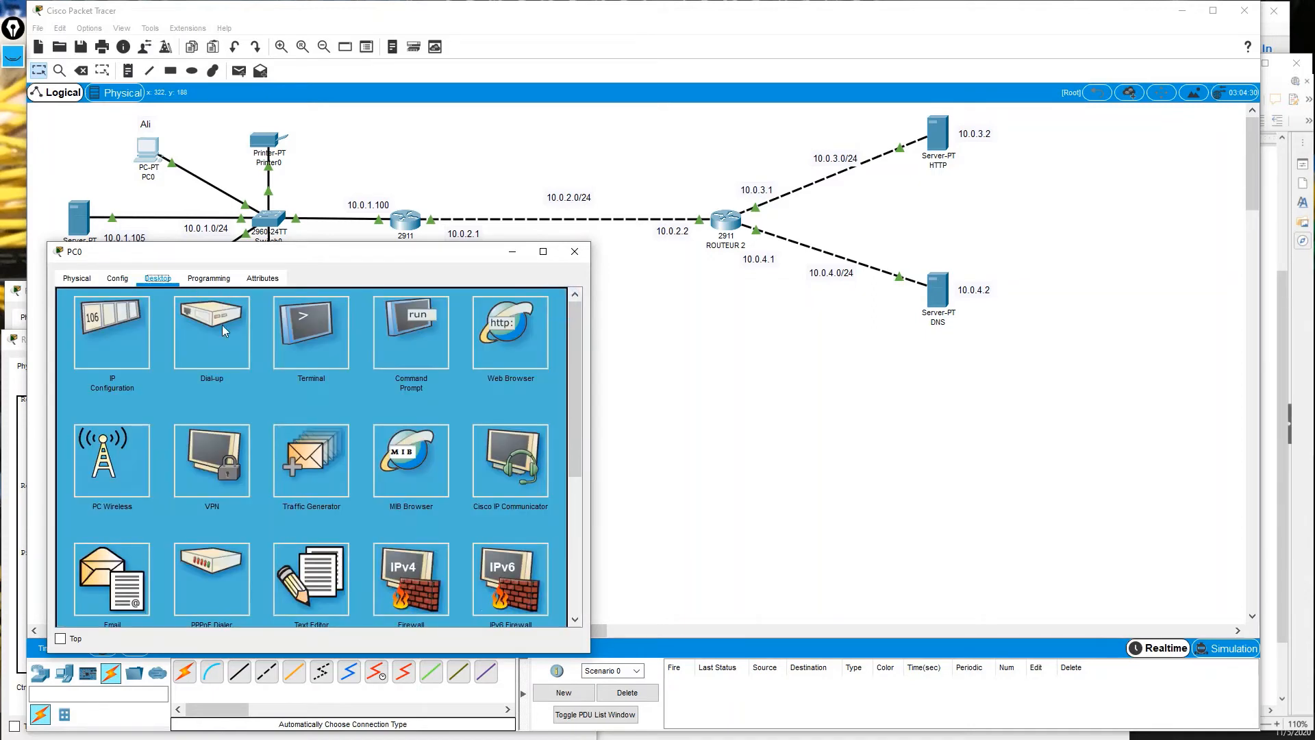
pyautogui.click(419, 333)
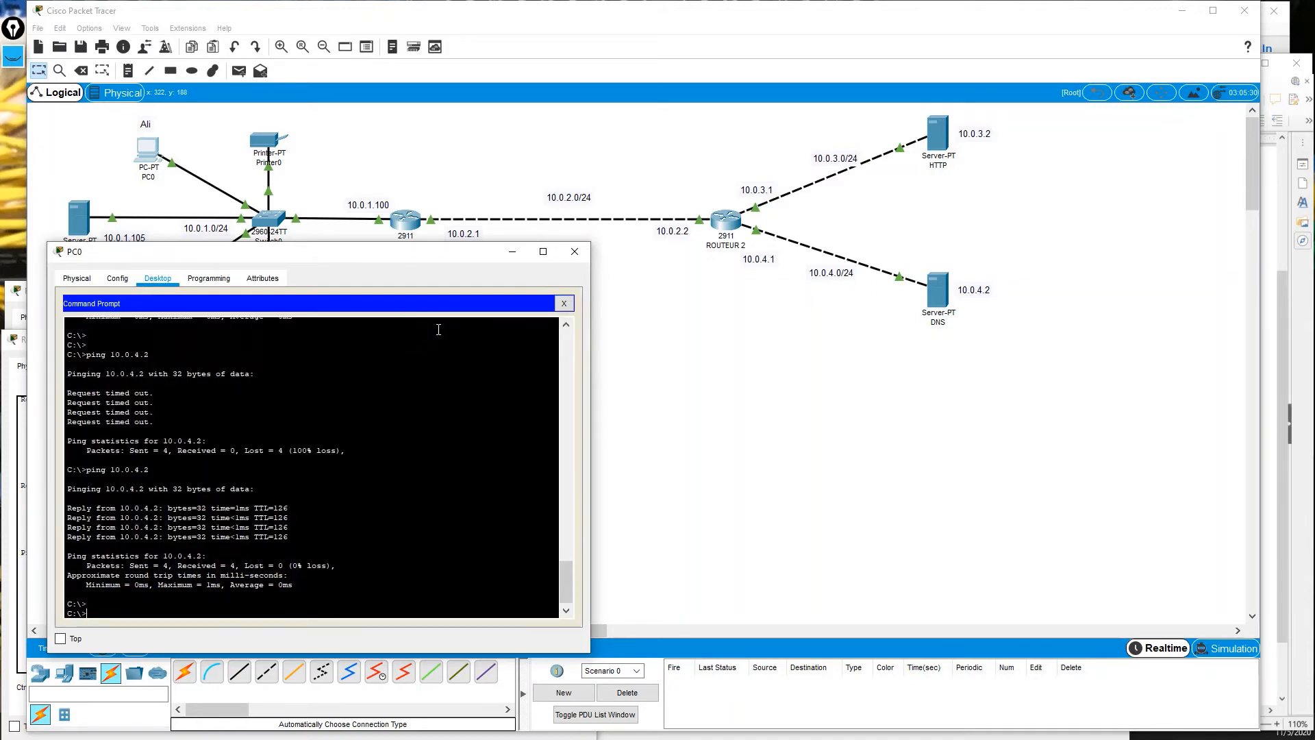
pyautogui.press('Return')
pyautogui.press('Up')
pyautogui.press('Return')
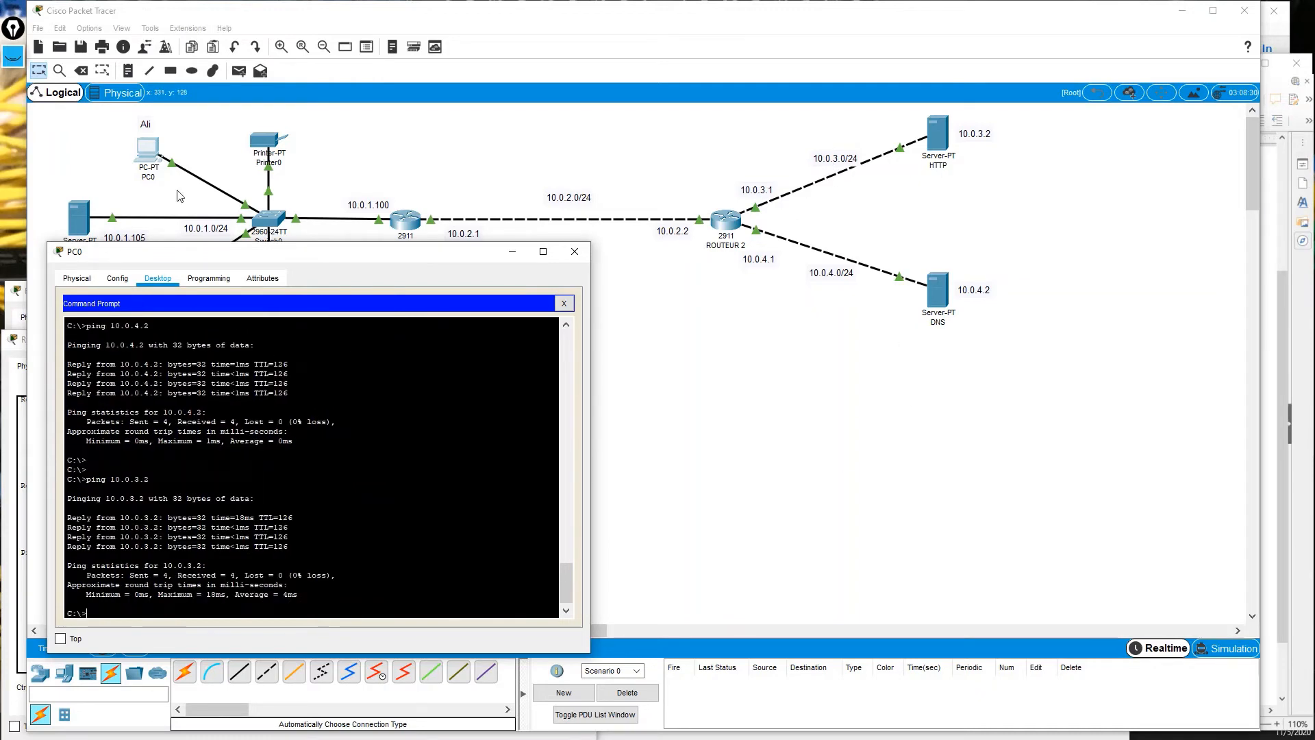
pyautogui.click(76, 278)
pyautogui.click(158, 278)
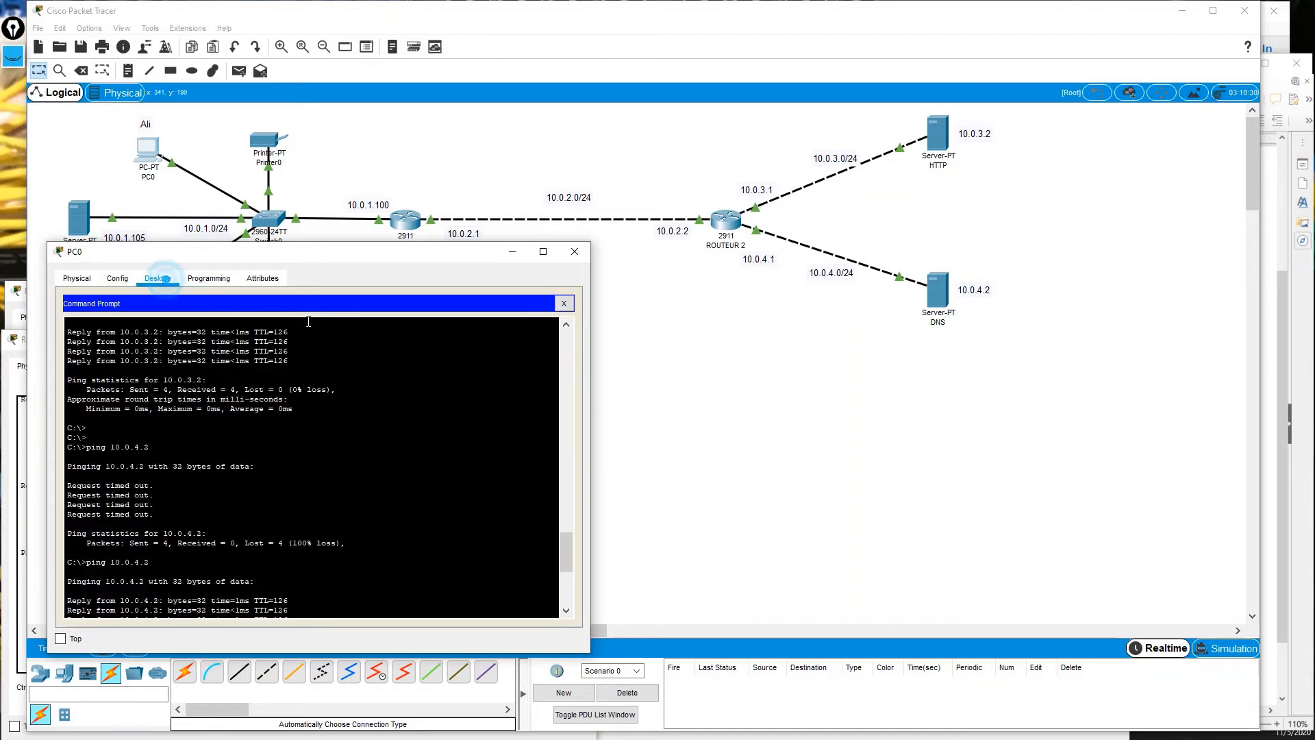
pyautogui.click(564, 304)
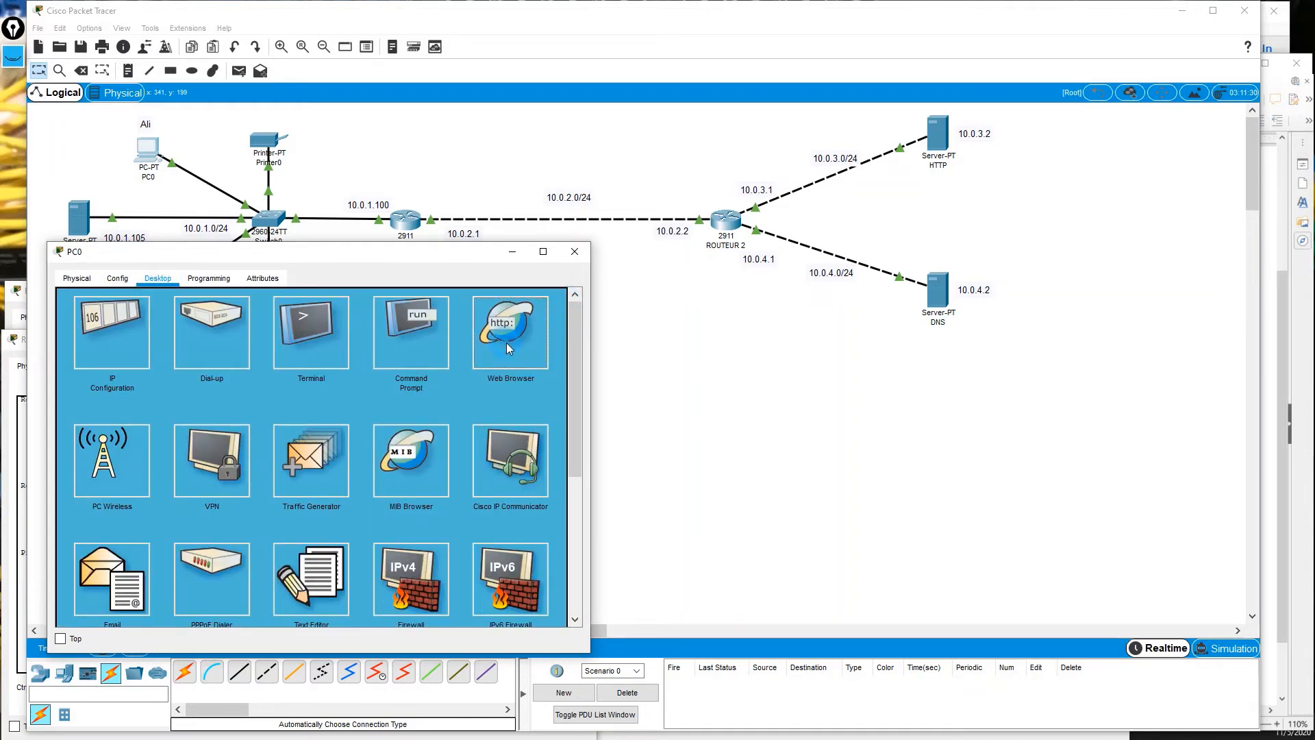
# Load cits.com in PC0's Web Browser, which now shows the Packet Tracer welcome page.
pyautogui.click(535, 348)
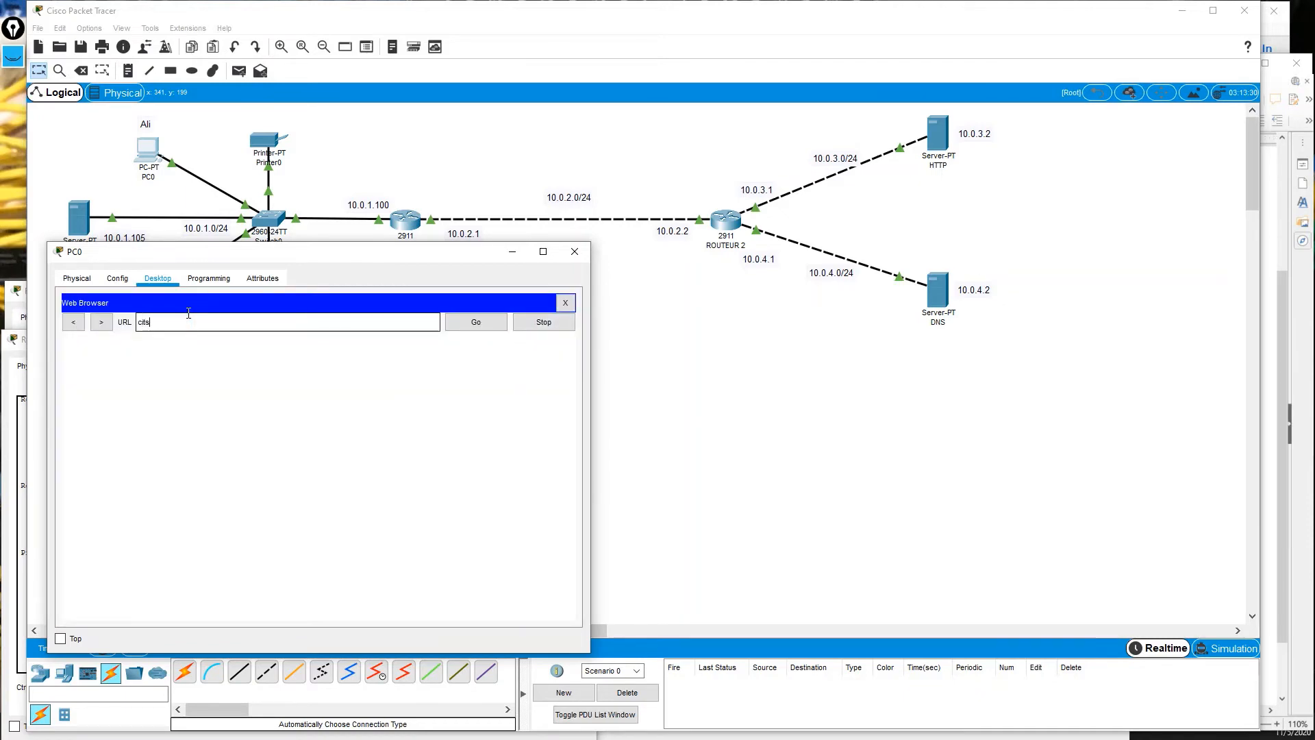
pyautogui.write('cits.com')
pyautogui.press('Return')
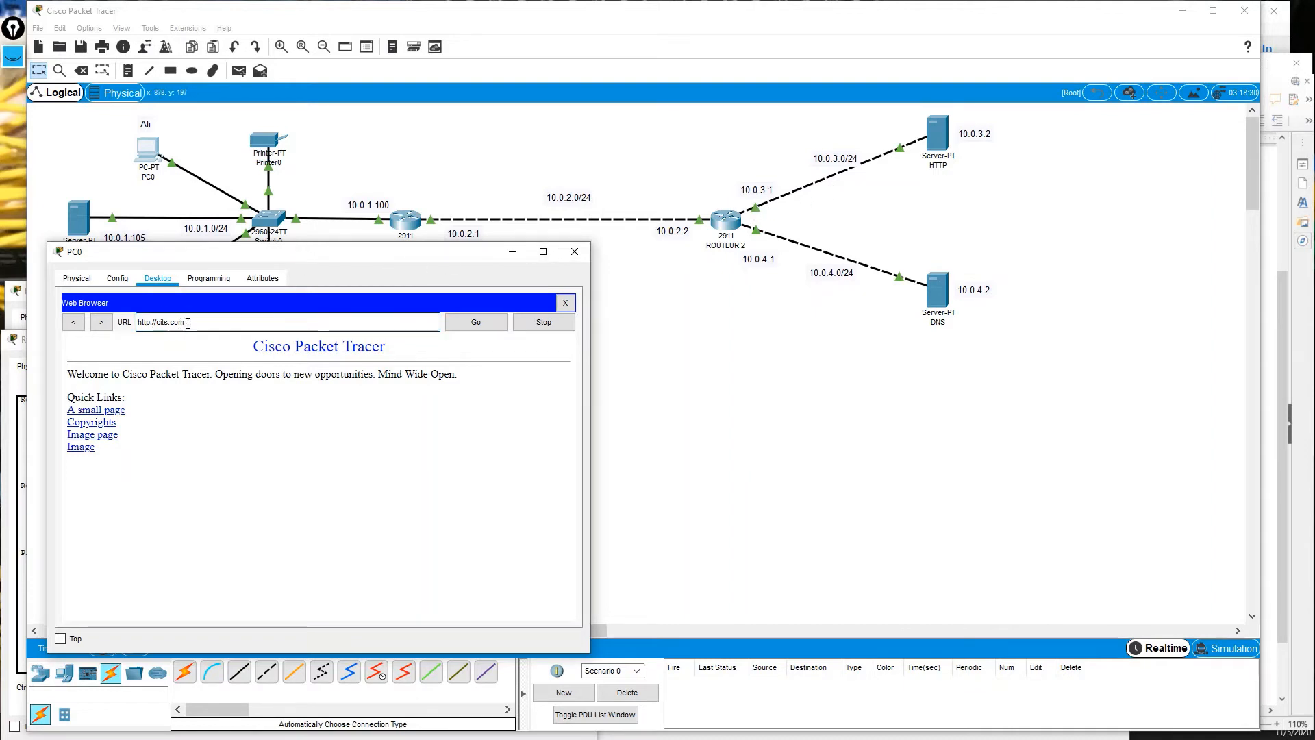
pyautogui.moveTo(185, 322); pyautogui.dragTo(135, 322)
# Remove the cits.com A record for 10.0.3.2 from the DNS server's DNS service list.
pyautogui.click(937, 291)
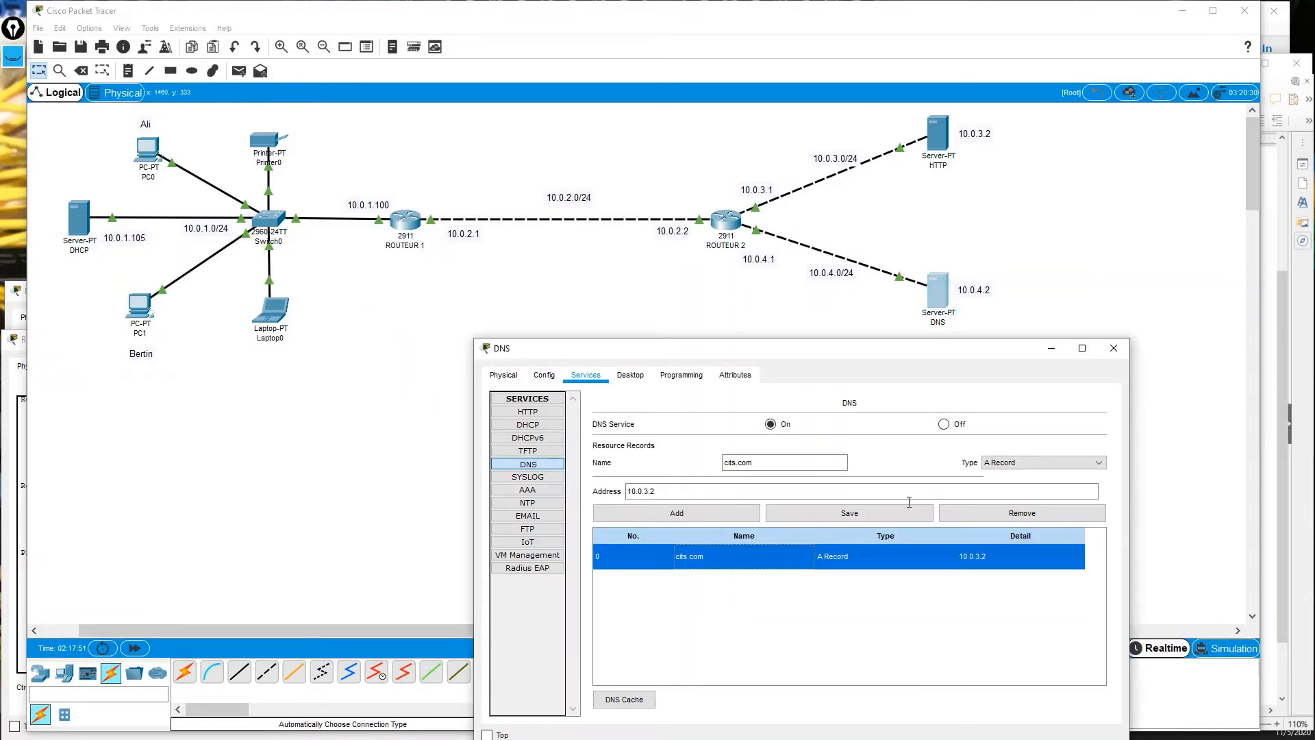
pyautogui.moveTo(768, 354); pyautogui.dragTo(804, 251)
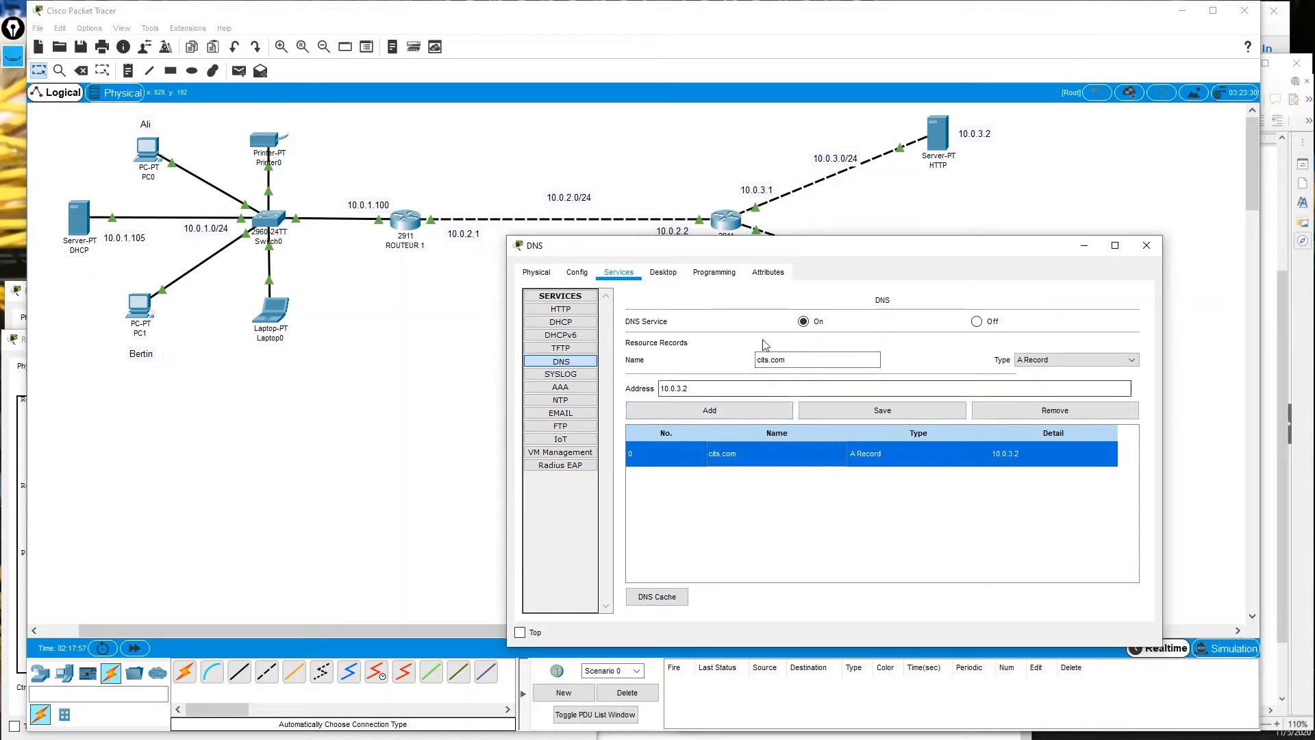
pyautogui.moveTo(614, 251); pyautogui.dragTo(678, 251)
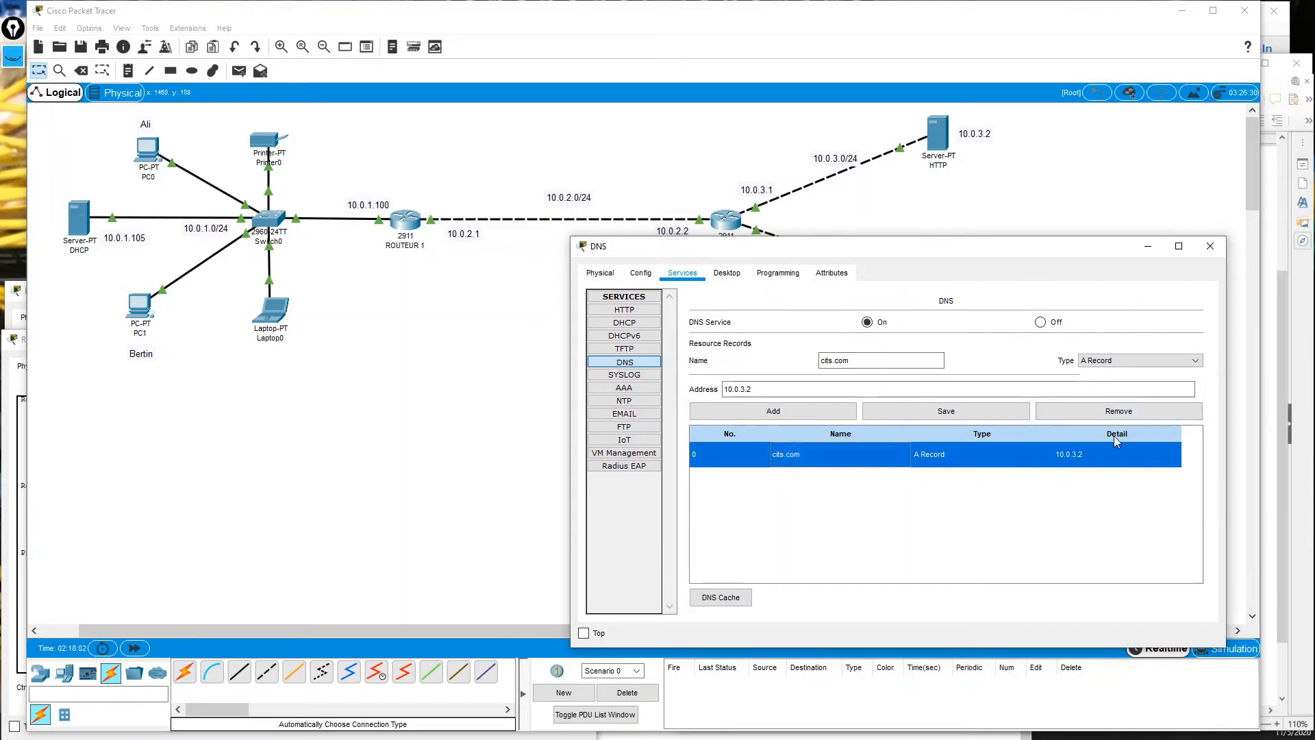
pyautogui.click(1113, 414)
pyautogui.click(1114, 415)
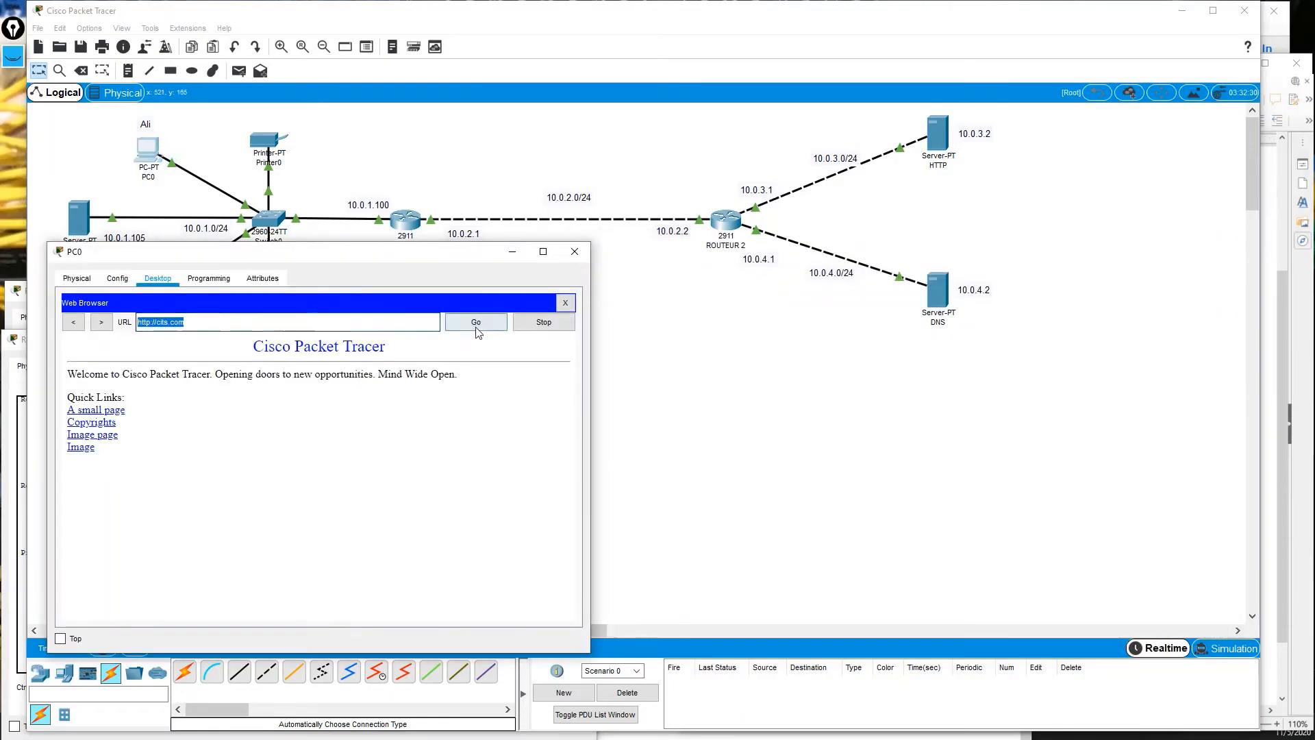
pyautogui.click(477, 323)
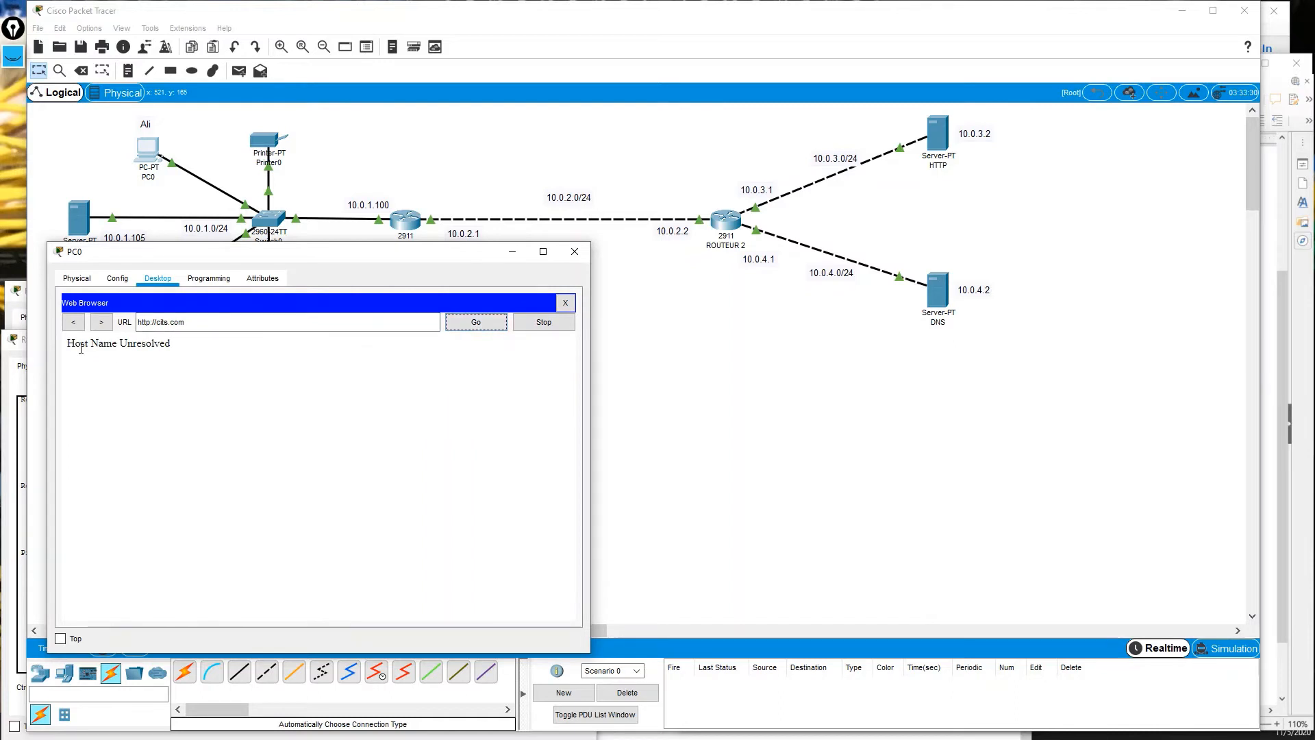
pyautogui.moveTo(64, 347); pyautogui.dragTo(206, 348)
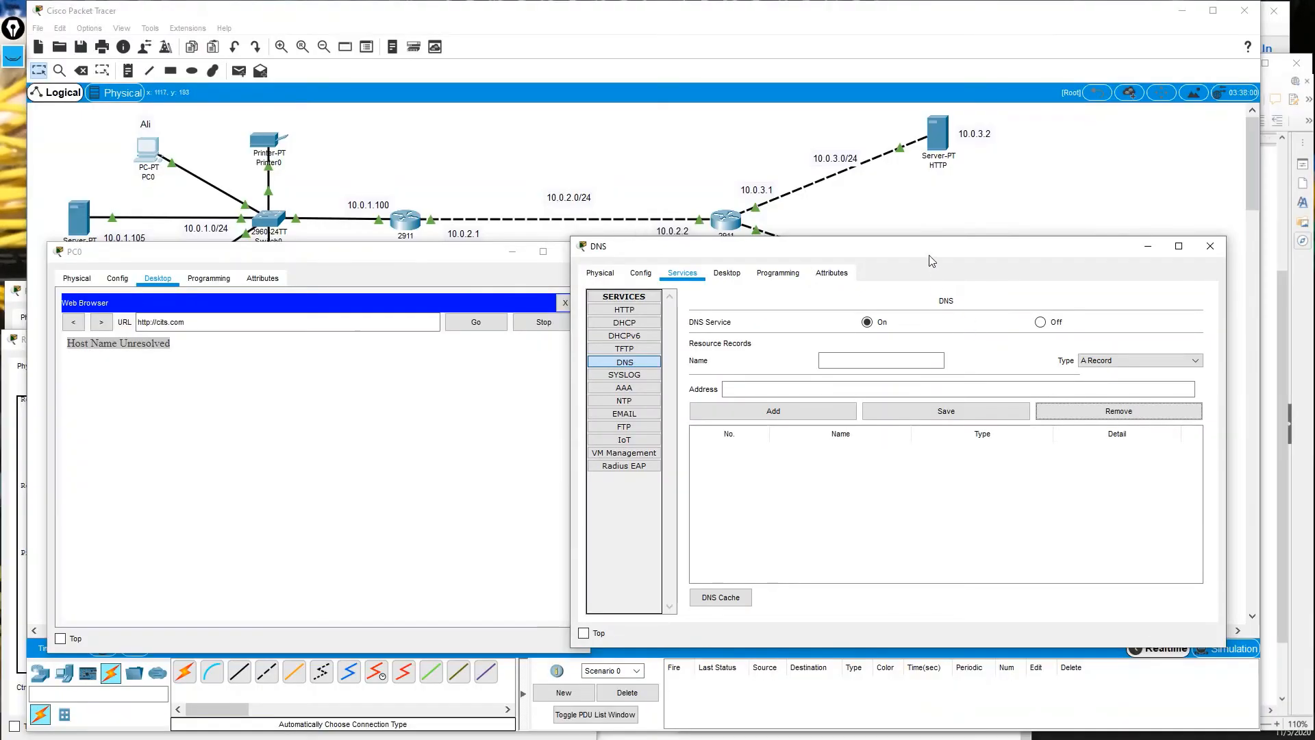
pyautogui.moveTo(929, 255)
pyautogui.mouseDown()
pyautogui.moveTo(917, 198)
pyautogui.moveTo(923, 254)
pyautogui.mouseUp()
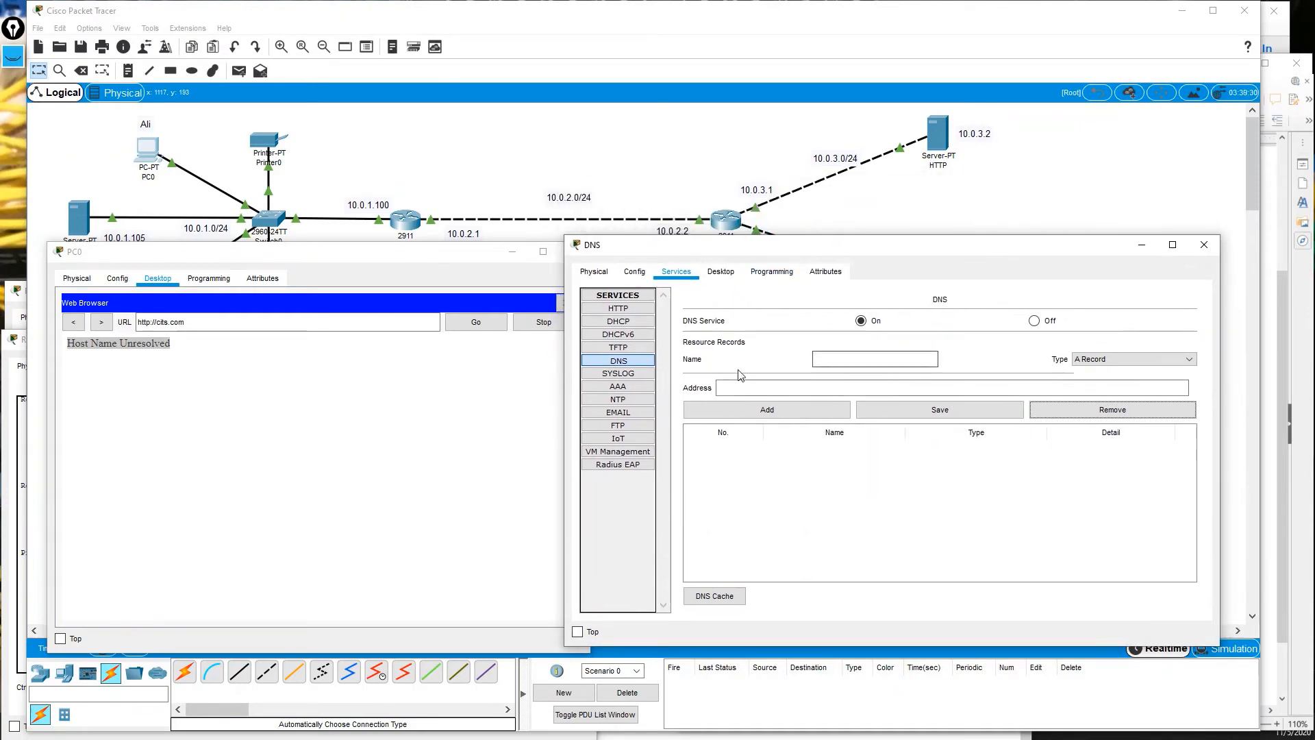
pyautogui.click(111, 363)
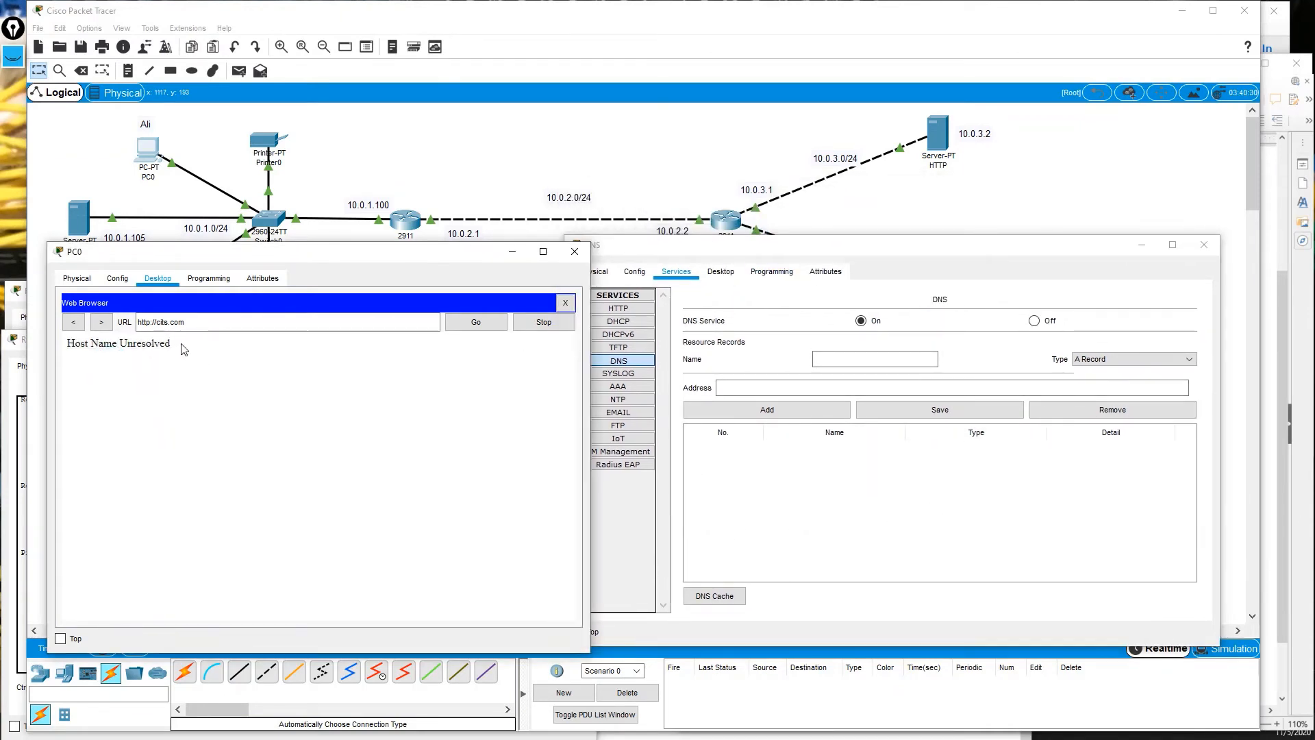
pyautogui.moveTo(183, 345); pyautogui.dragTo(59, 353)
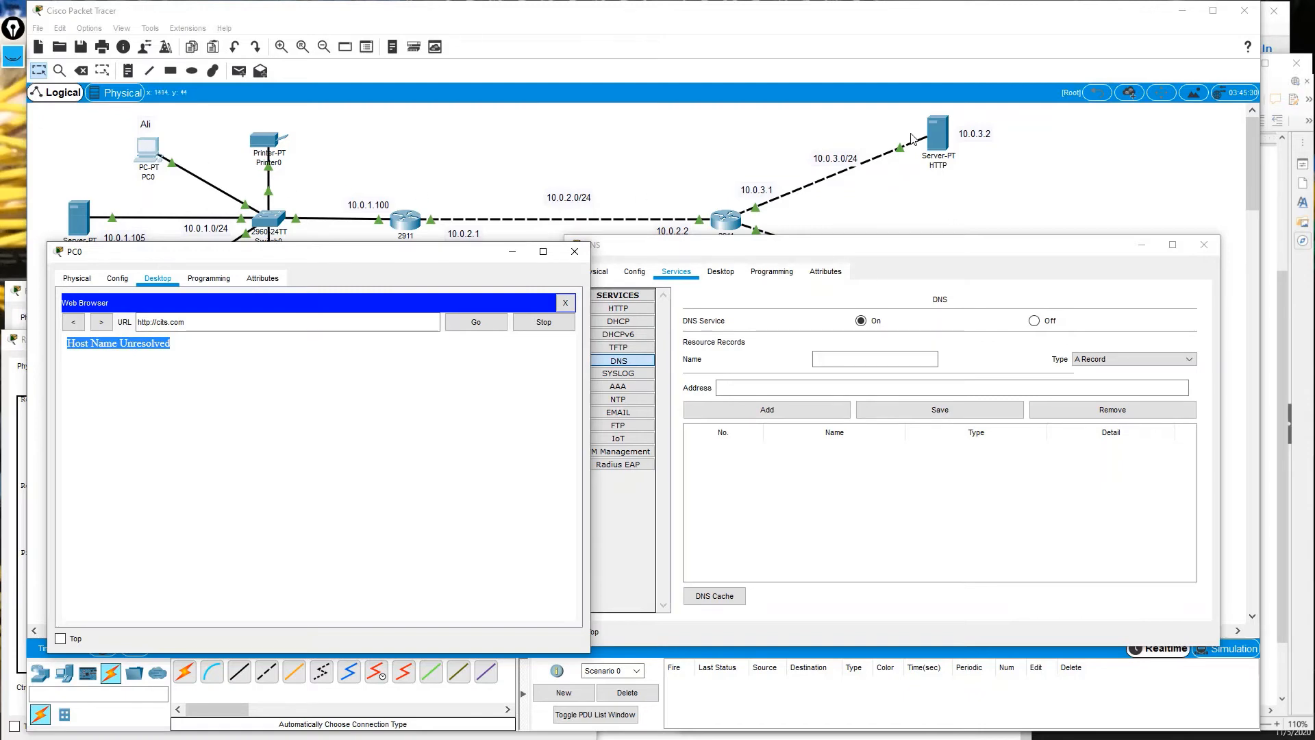
pyautogui.moveTo(595, 245); pyautogui.dragTo(487, 370)
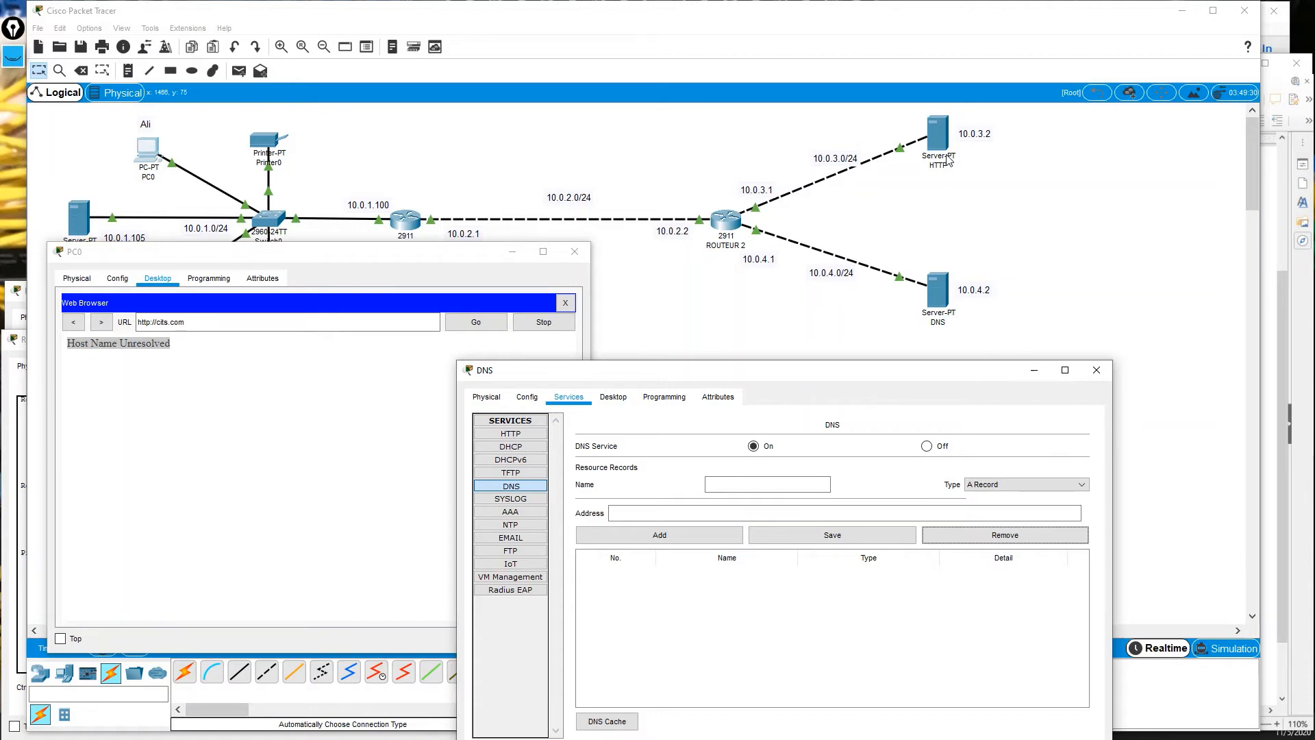
pyautogui.tripleClick(195, 322)
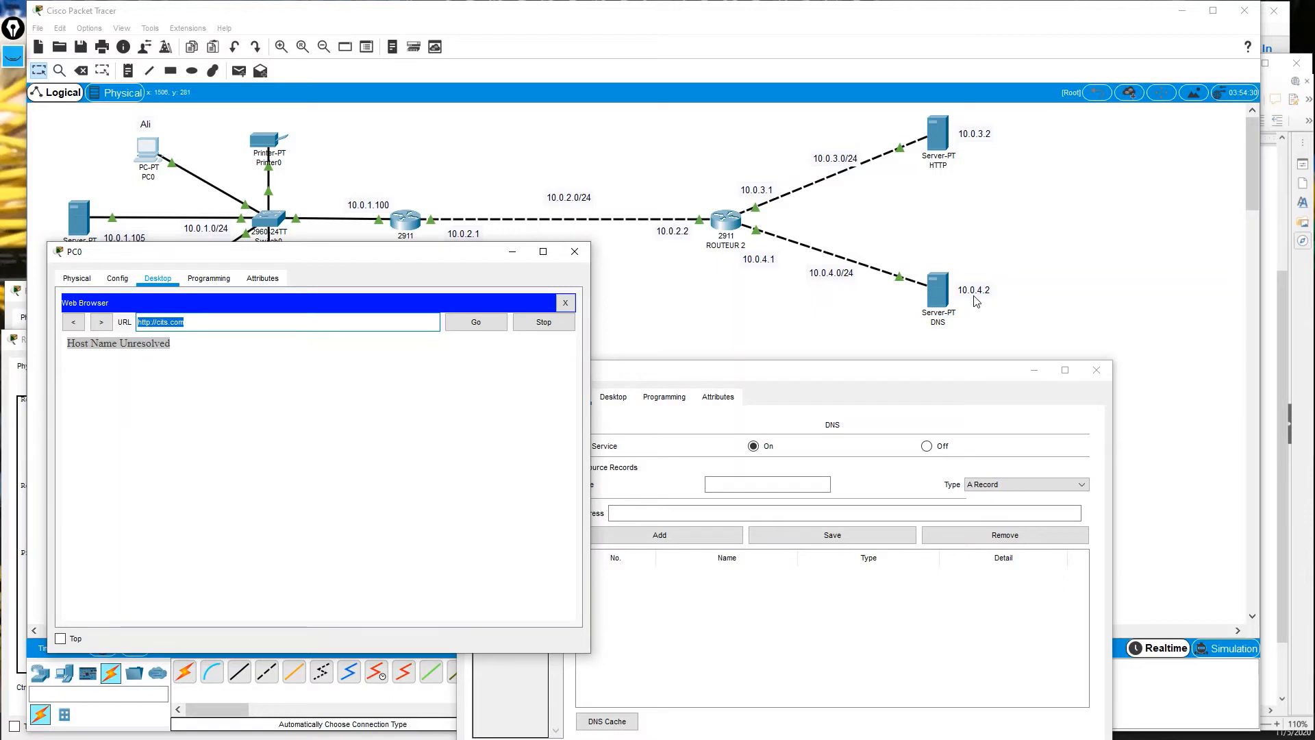
pyautogui.moveTo(69, 343)
pyautogui.mouseDown()
pyautogui.moveTo(170, 342)
pyautogui.moveTo(65, 347)
pyautogui.mouseUp()
pyautogui.click(169, 342)
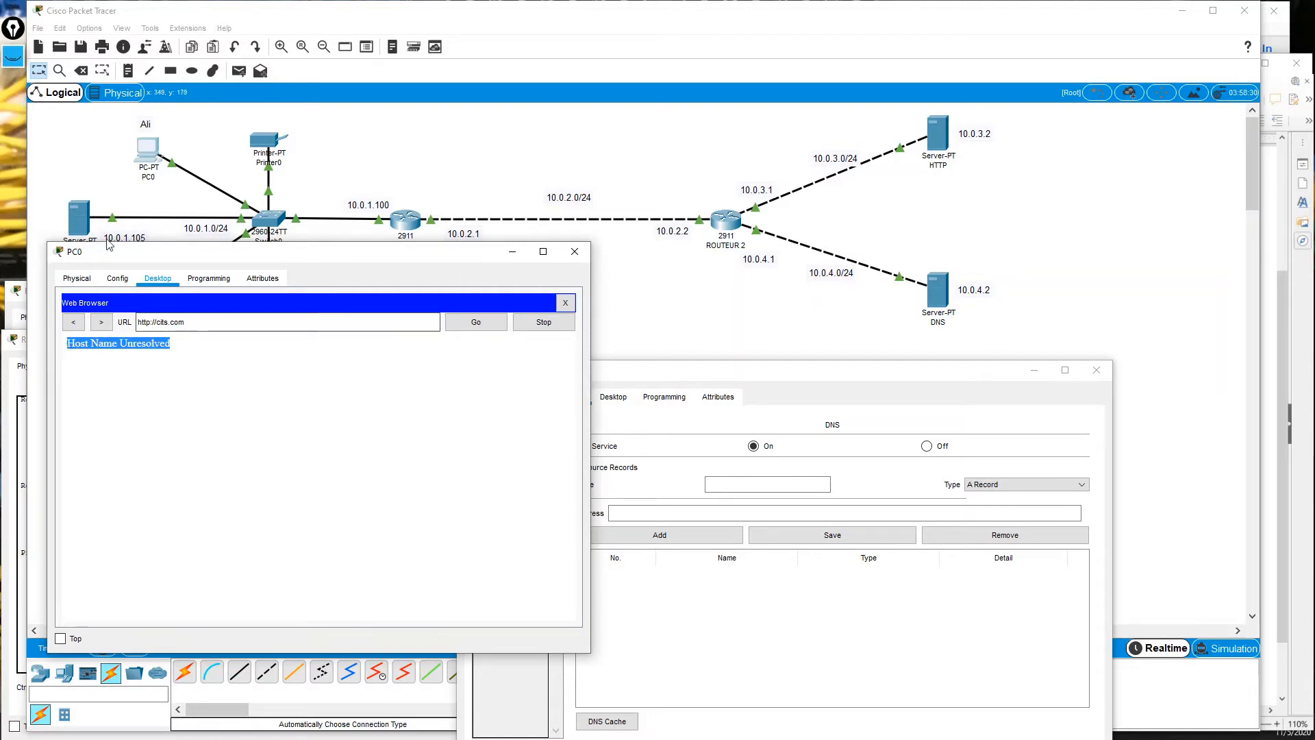
# Ping 10.0.4.2 and 10.0.3.2 from PC0's Command Prompt, then bring the DNS server window forward.
pyautogui.click(209, 278)
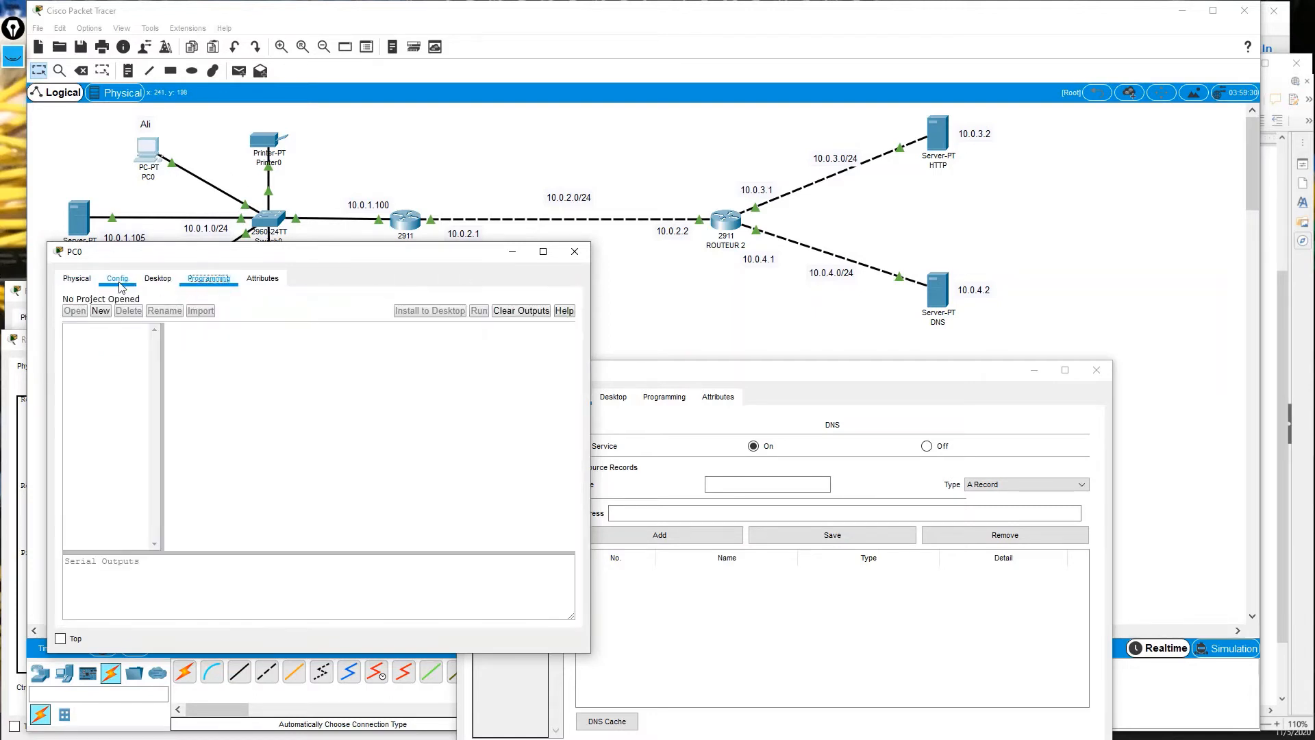
pyautogui.click(77, 278)
pyautogui.click(170, 284)
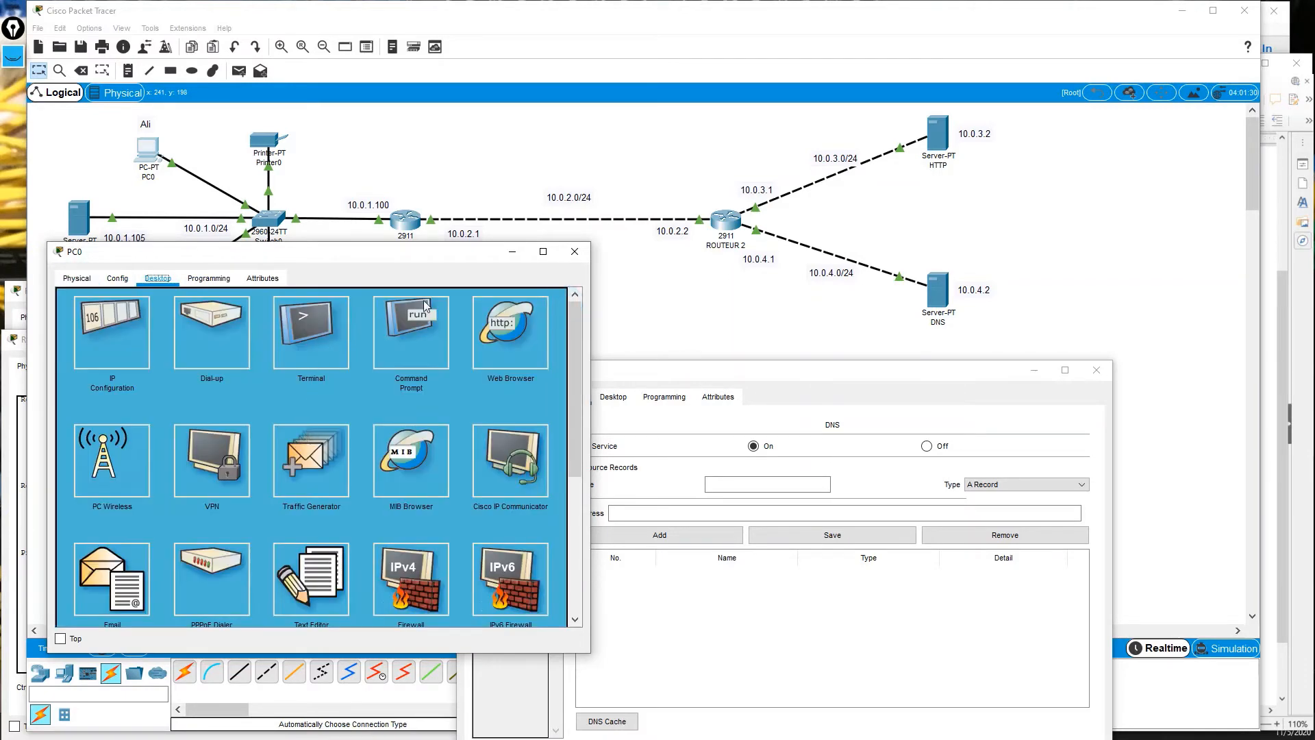
pyautogui.click(425, 306)
pyautogui.scroll(-10, 531, 322)
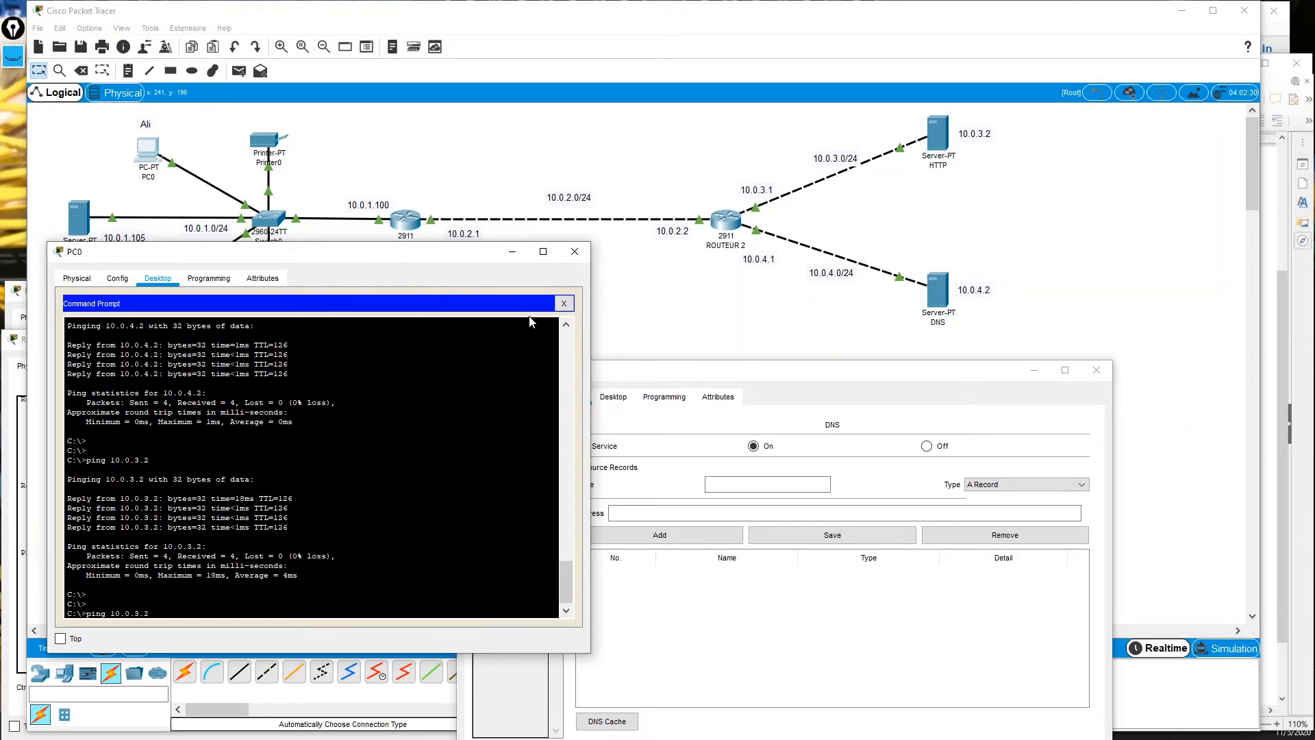
pyautogui.press('Return')
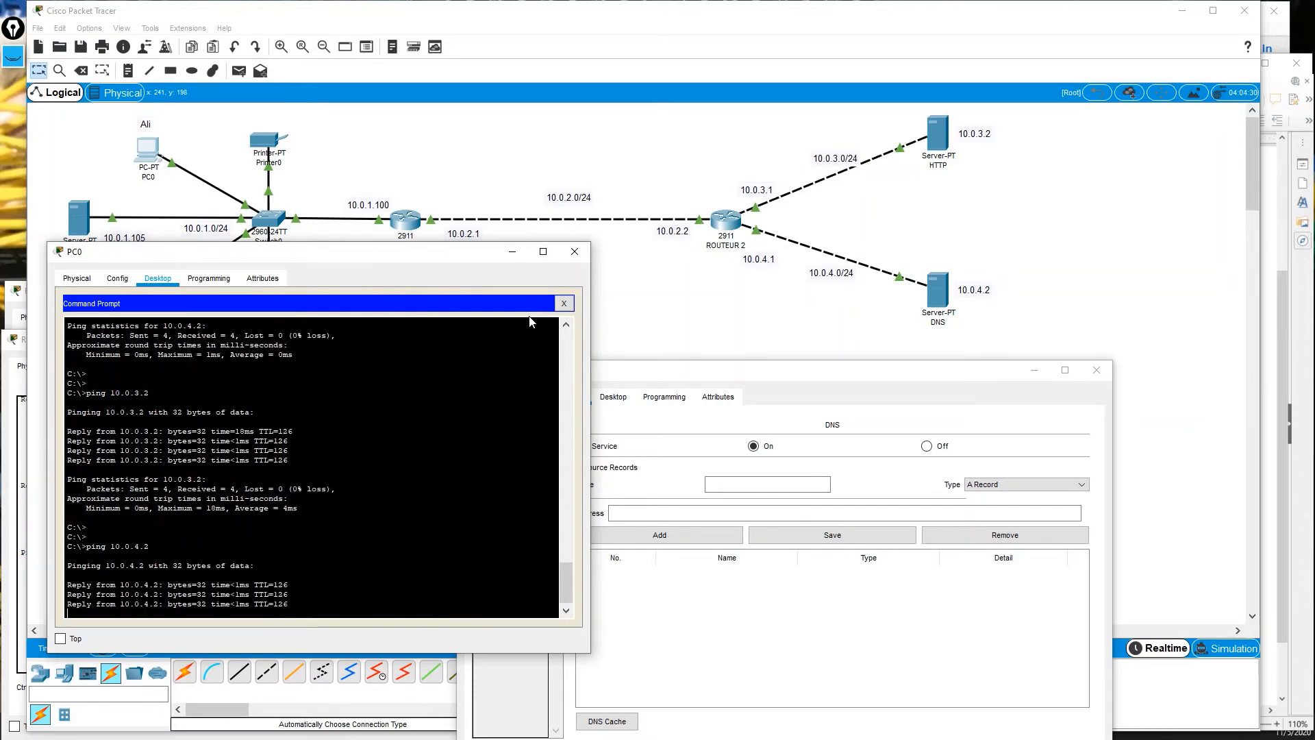
pyautogui.press('Up')
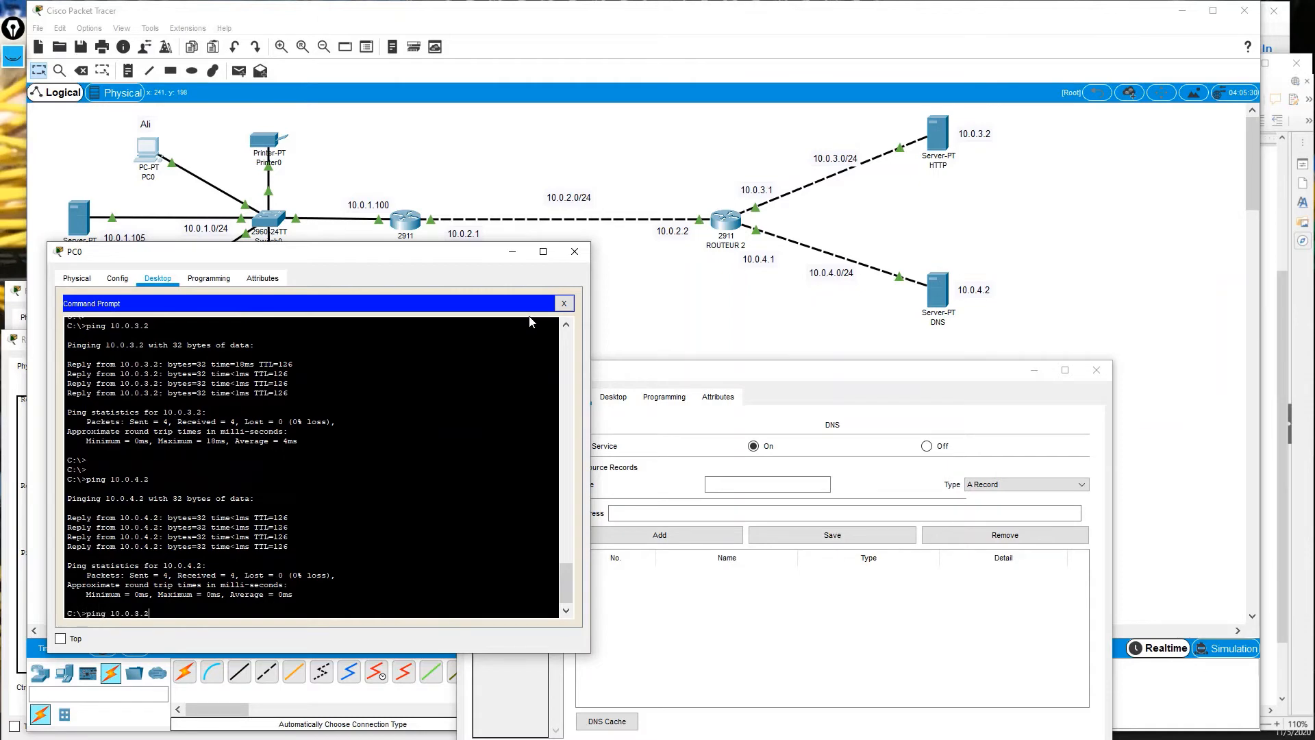
pyautogui.press('Return')
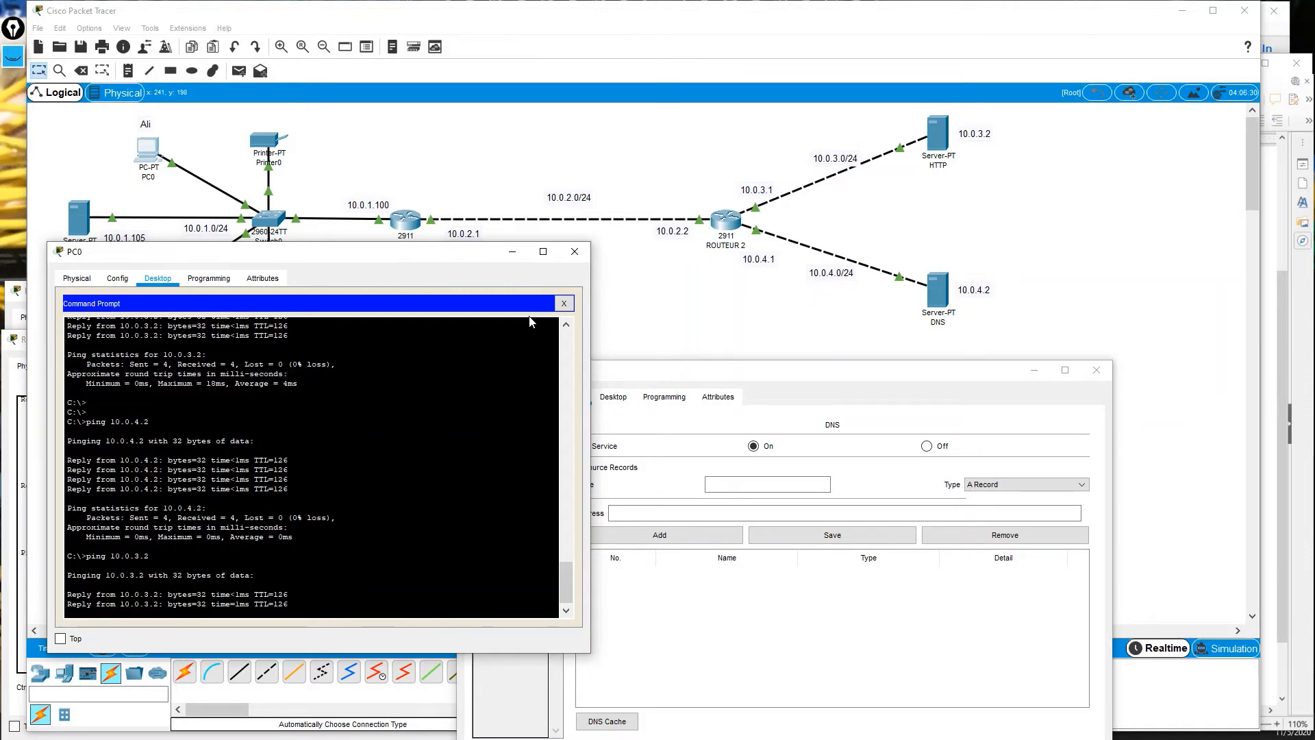
pyautogui.moveTo(696, 378); pyautogui.dragTo(793, 282)
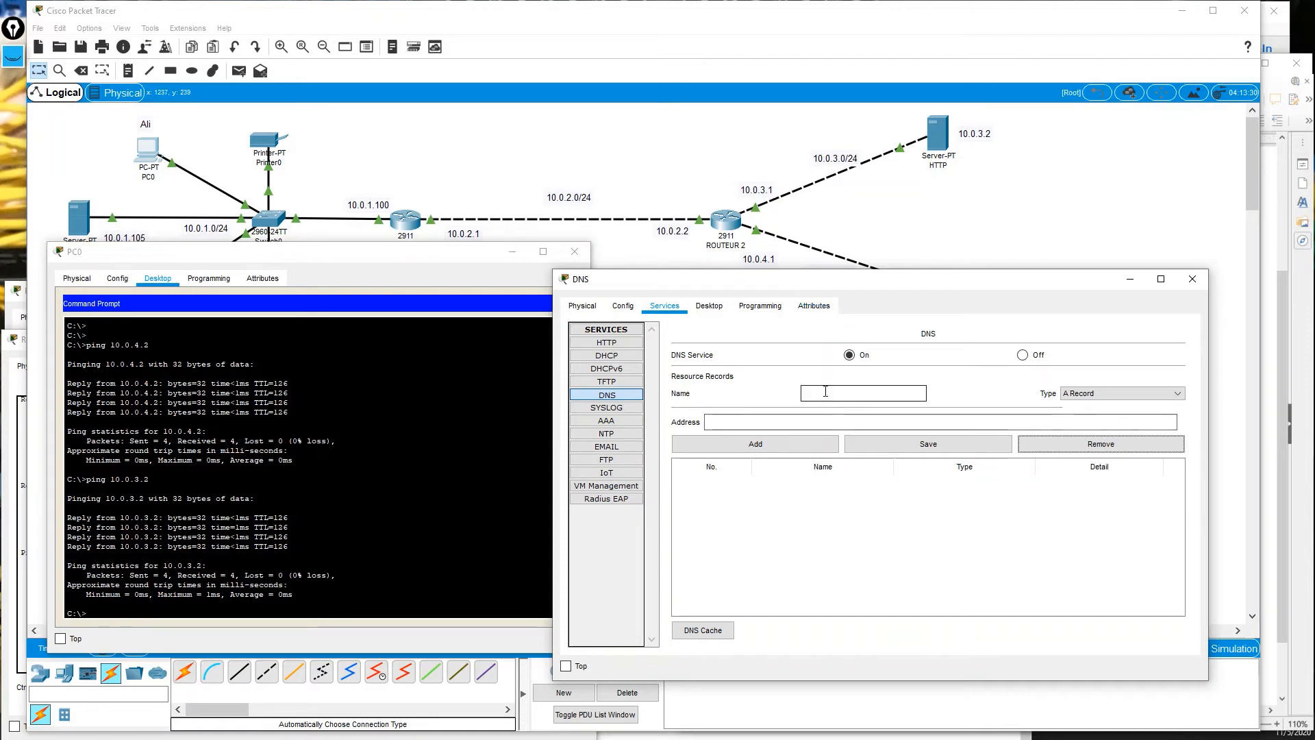
# Add a DNS A Record named cits.com with address 10.0.3.2.
pyautogui.click(809, 390)
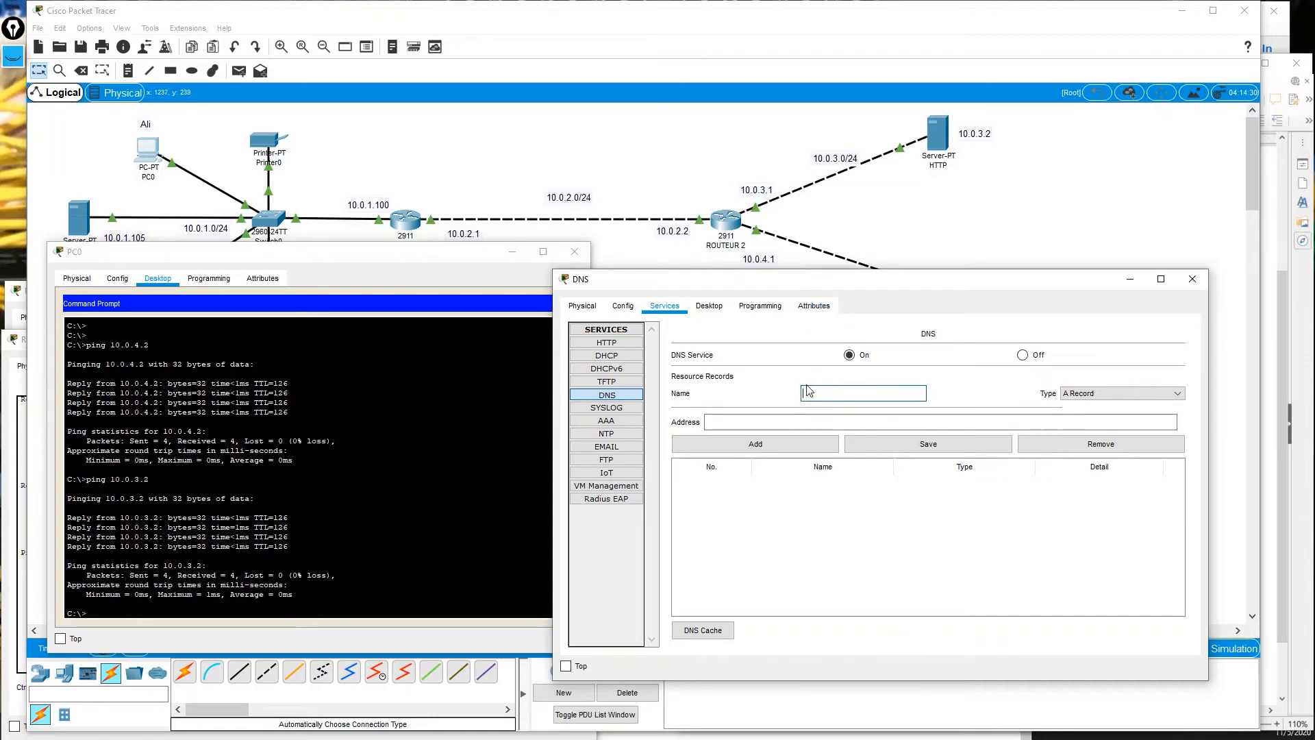
pyautogui.write('c')
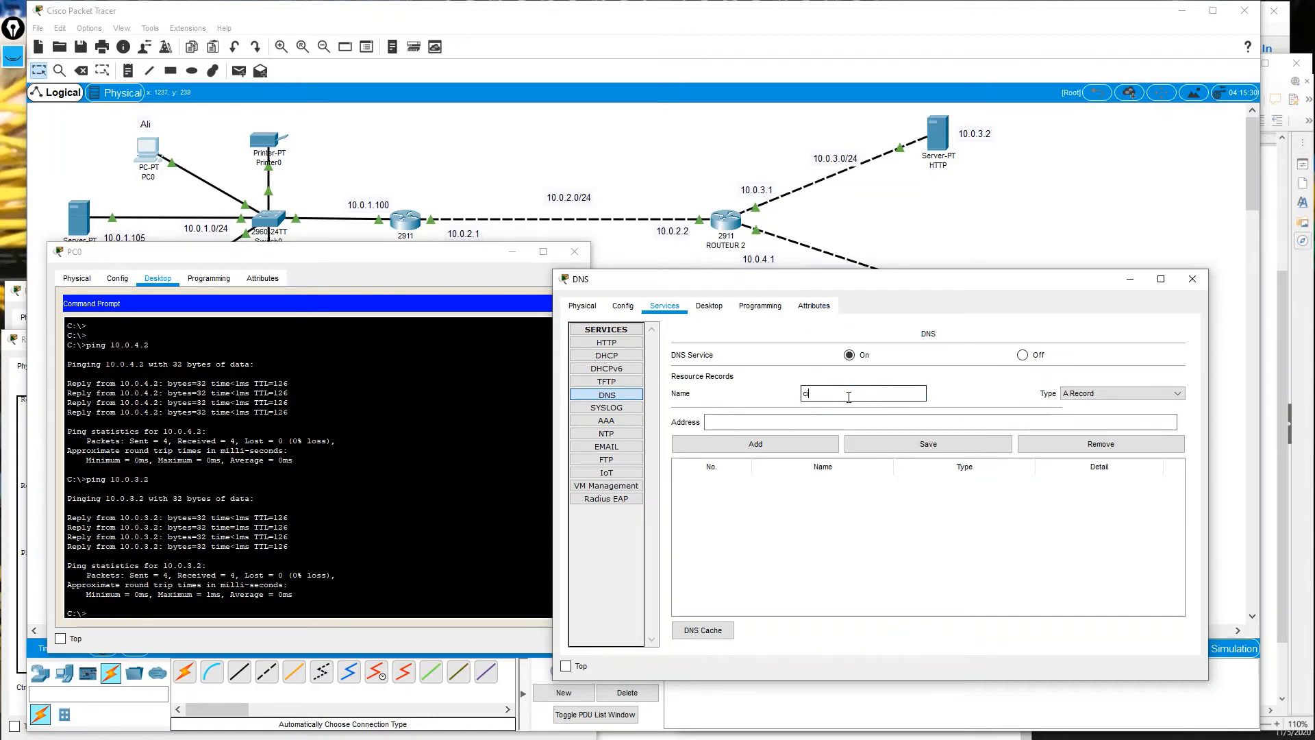
pyautogui.write('its.com')
pyautogui.click(1088, 395)
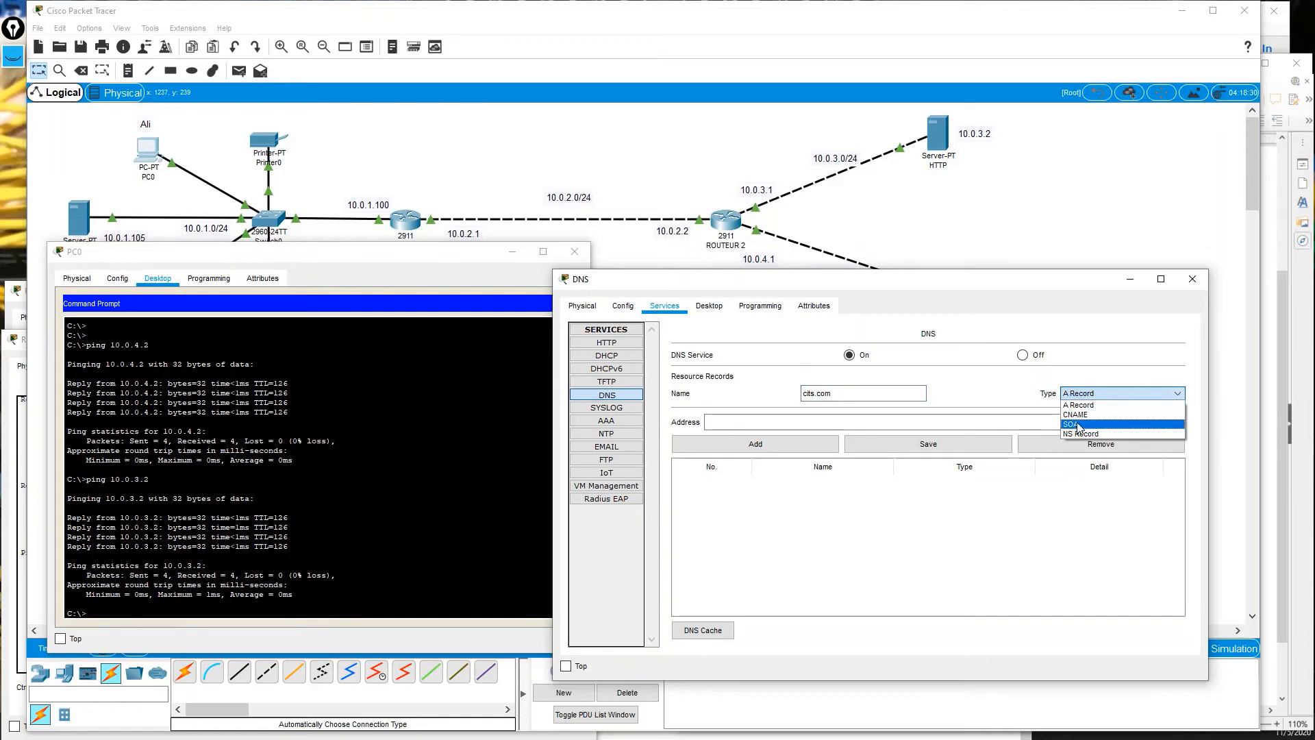
pyautogui.click(1080, 405)
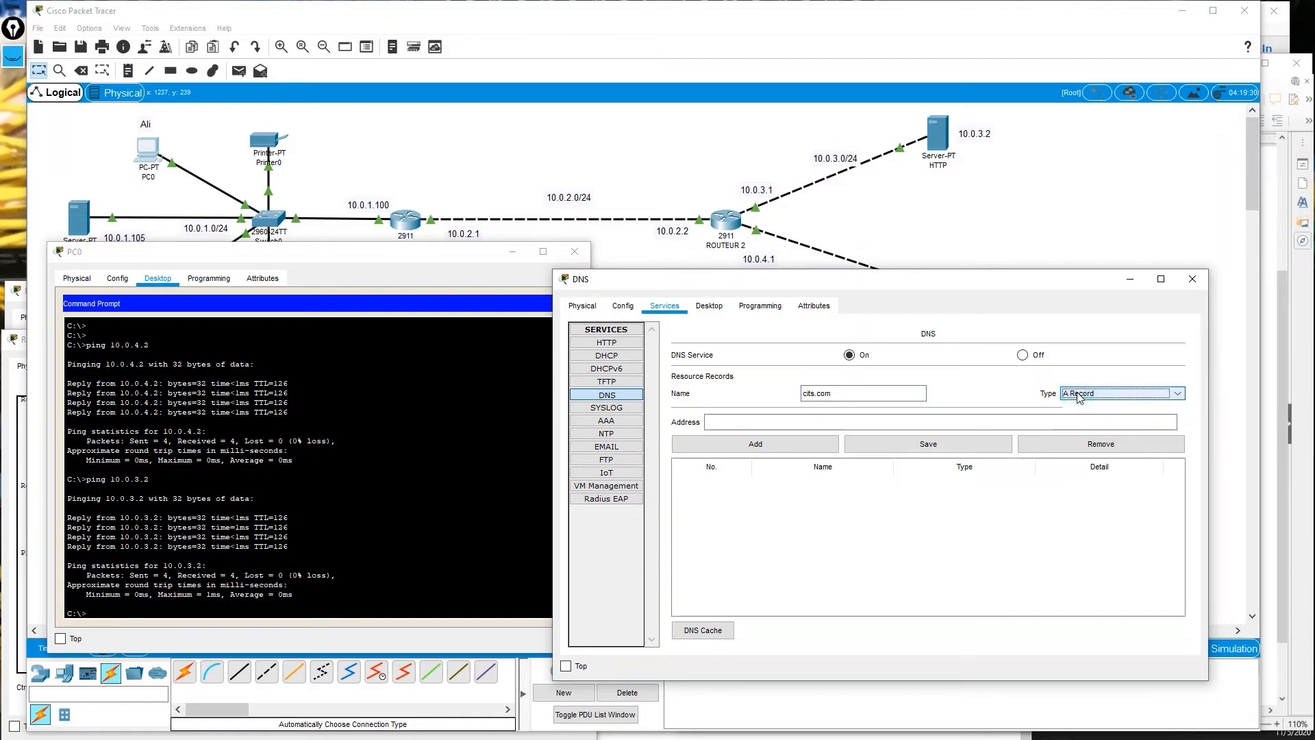
pyautogui.click(745, 426)
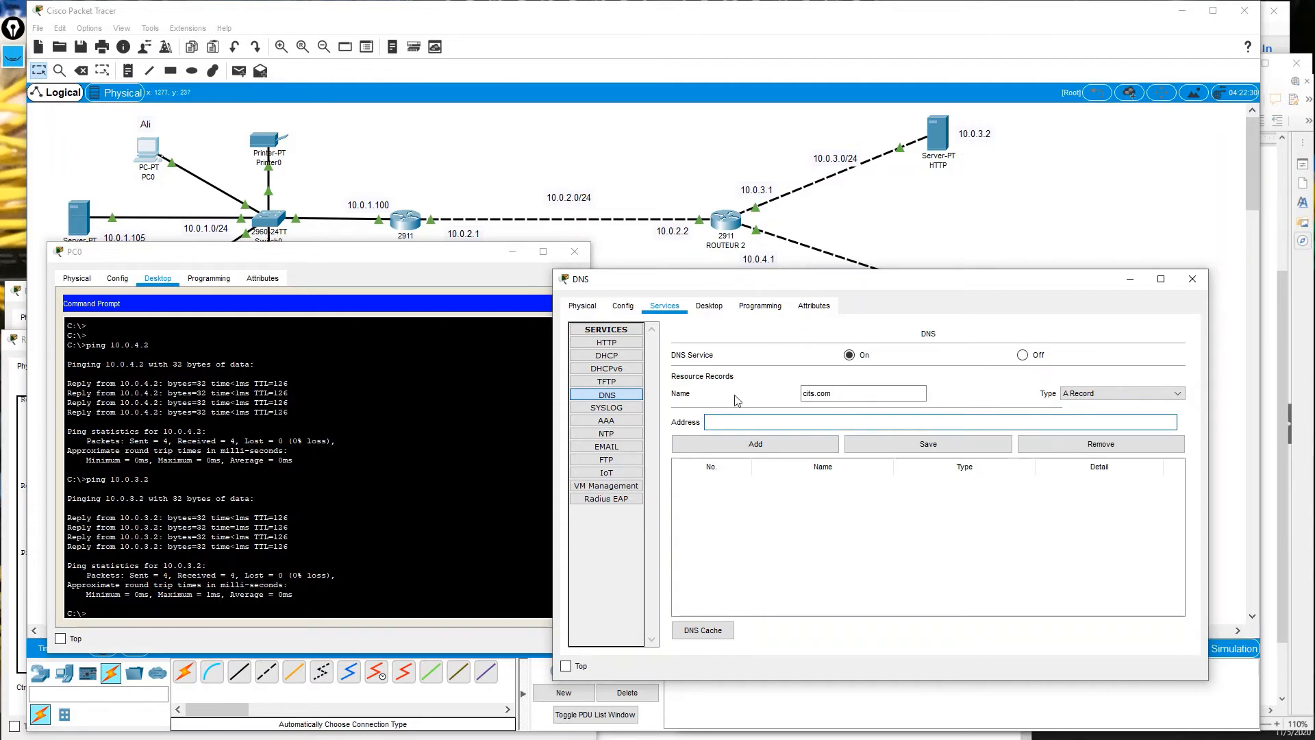
pyautogui.write('10')
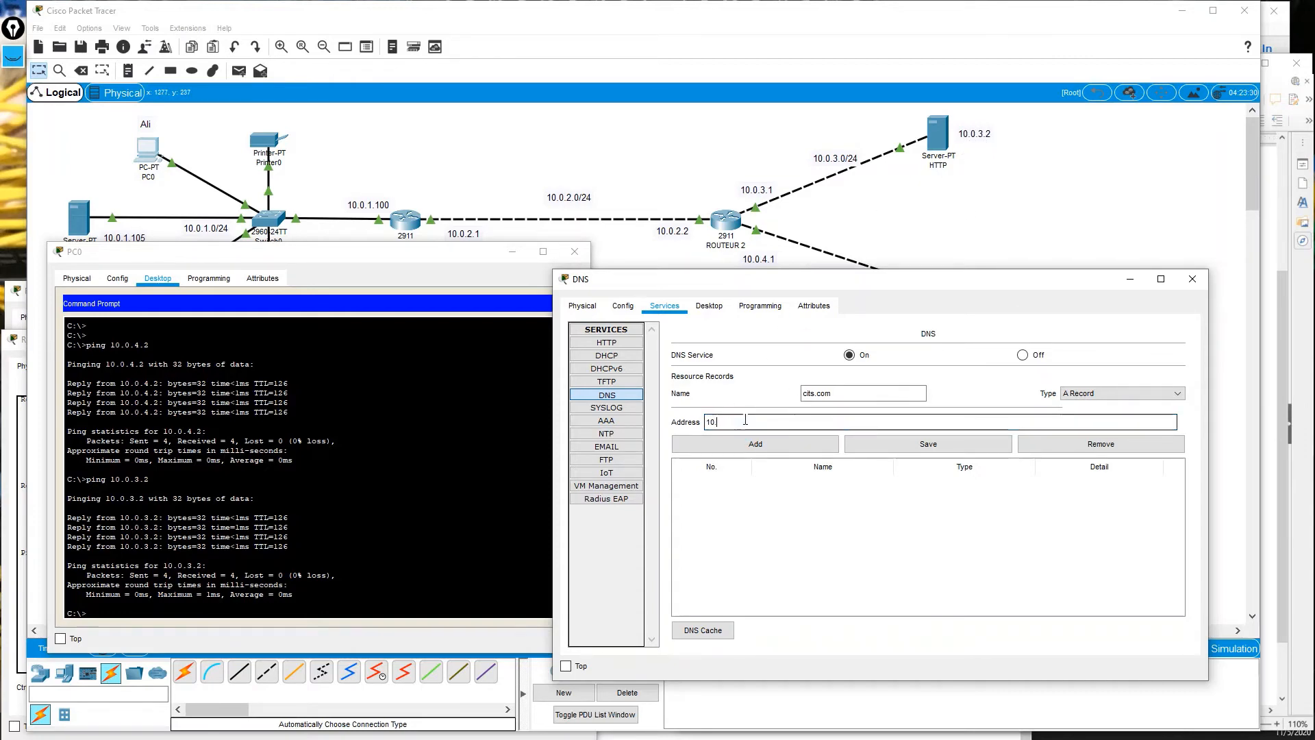
pyautogui.write('.0.3.2')
pyautogui.click(757, 443)
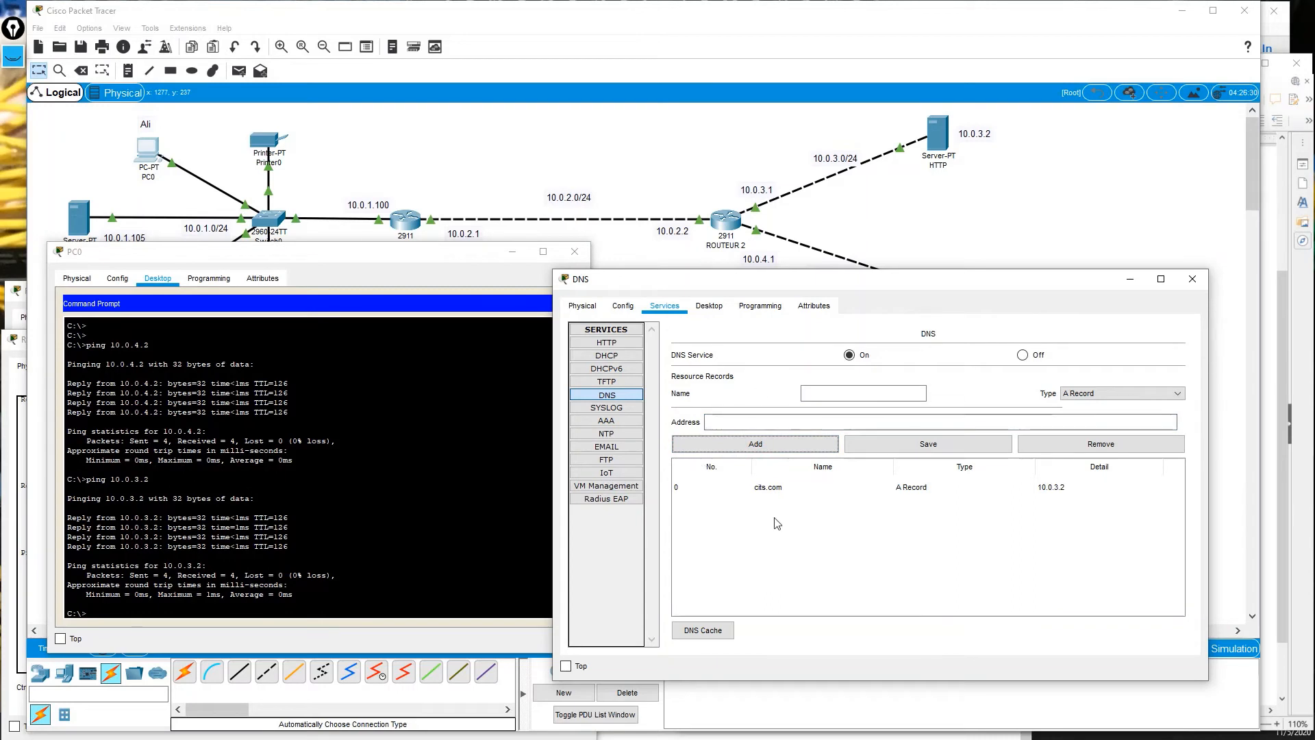
# Save the cits.com record, then close PC0's Command Prompt.
pyautogui.click(951, 443)
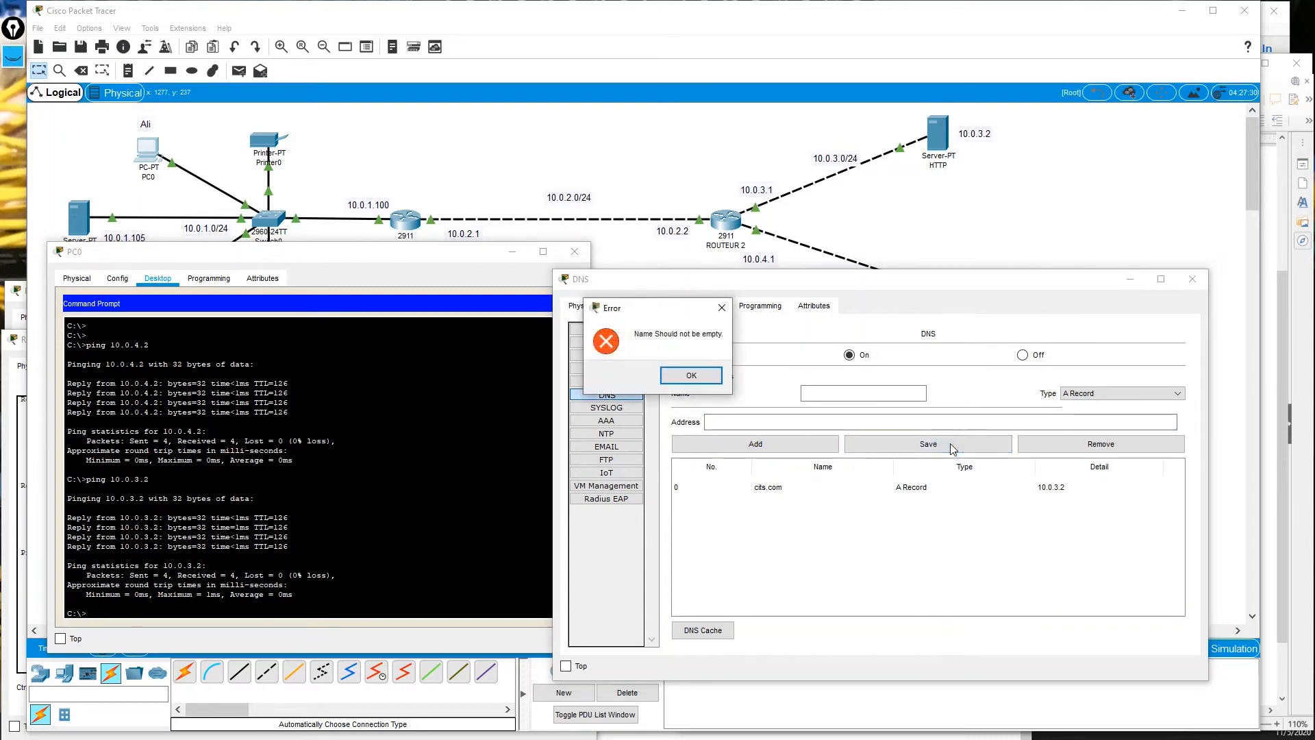
pyautogui.click(720, 309)
pyautogui.click(852, 485)
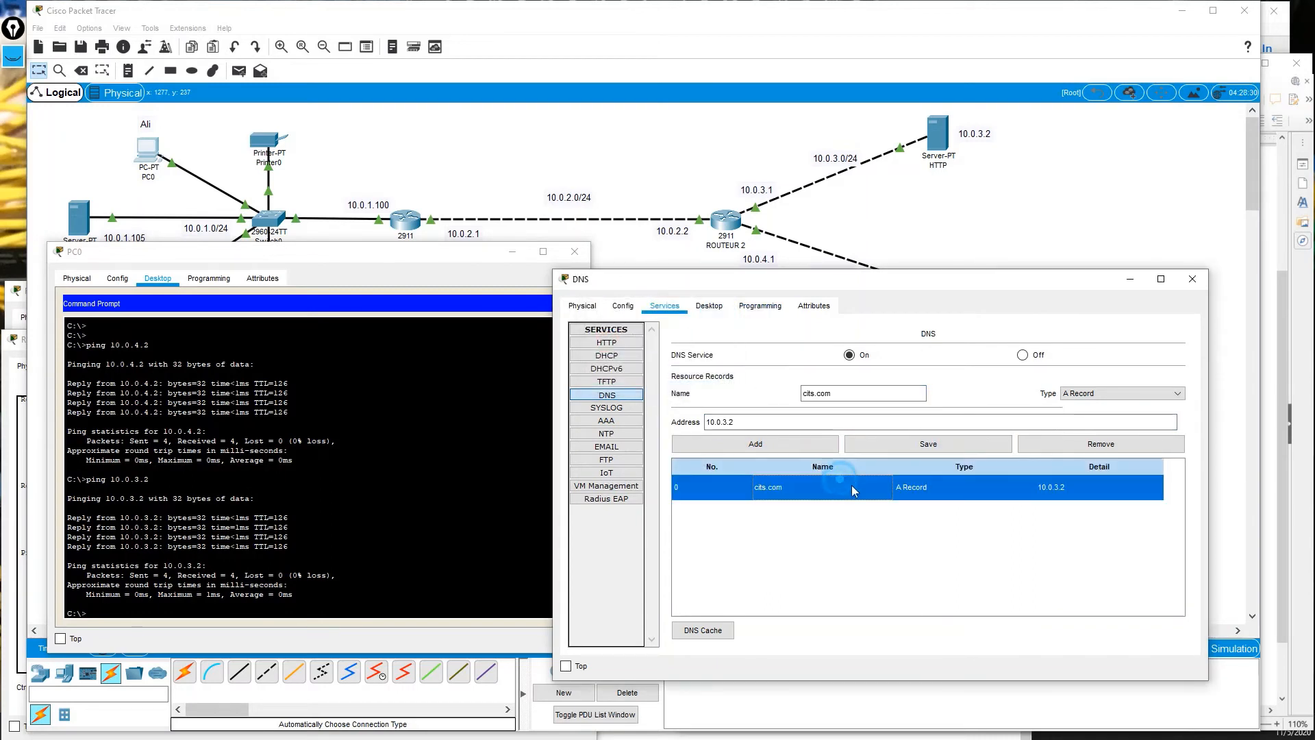
pyautogui.click(945, 443)
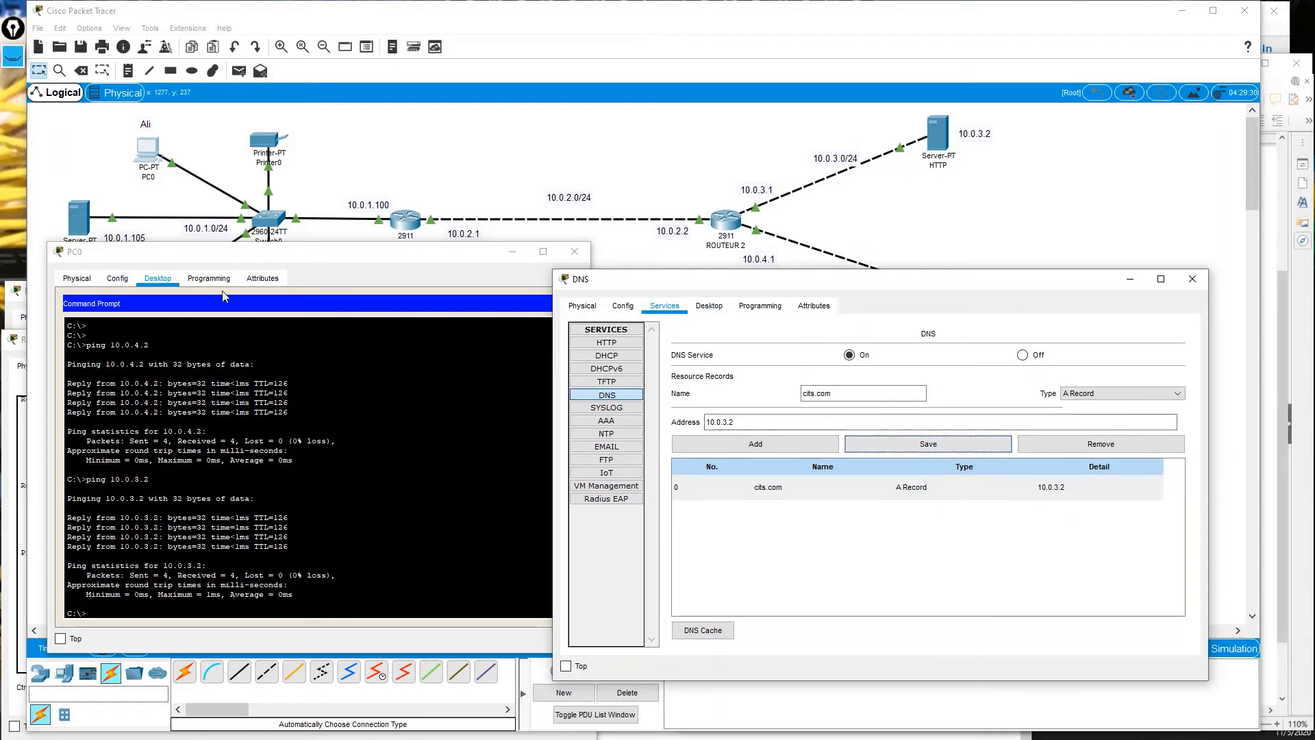
pyautogui.click(457, 274)
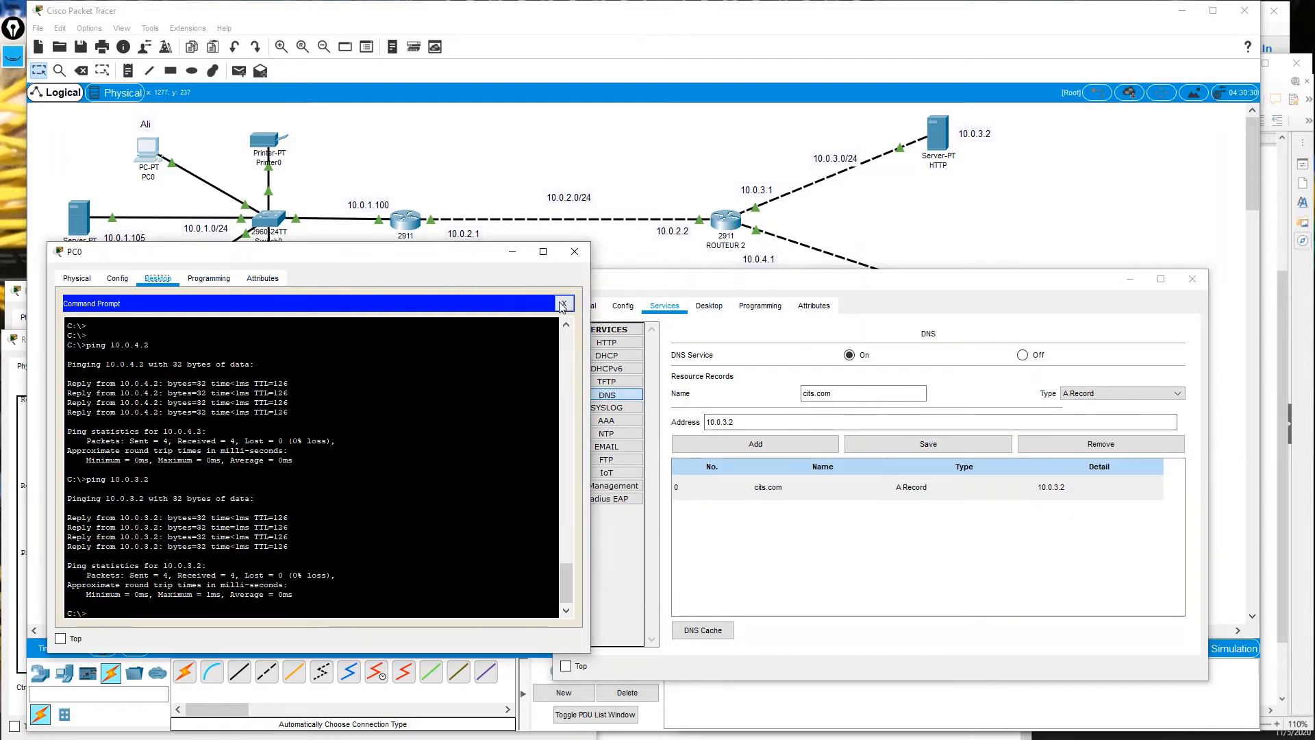
pyautogui.click(565, 303)
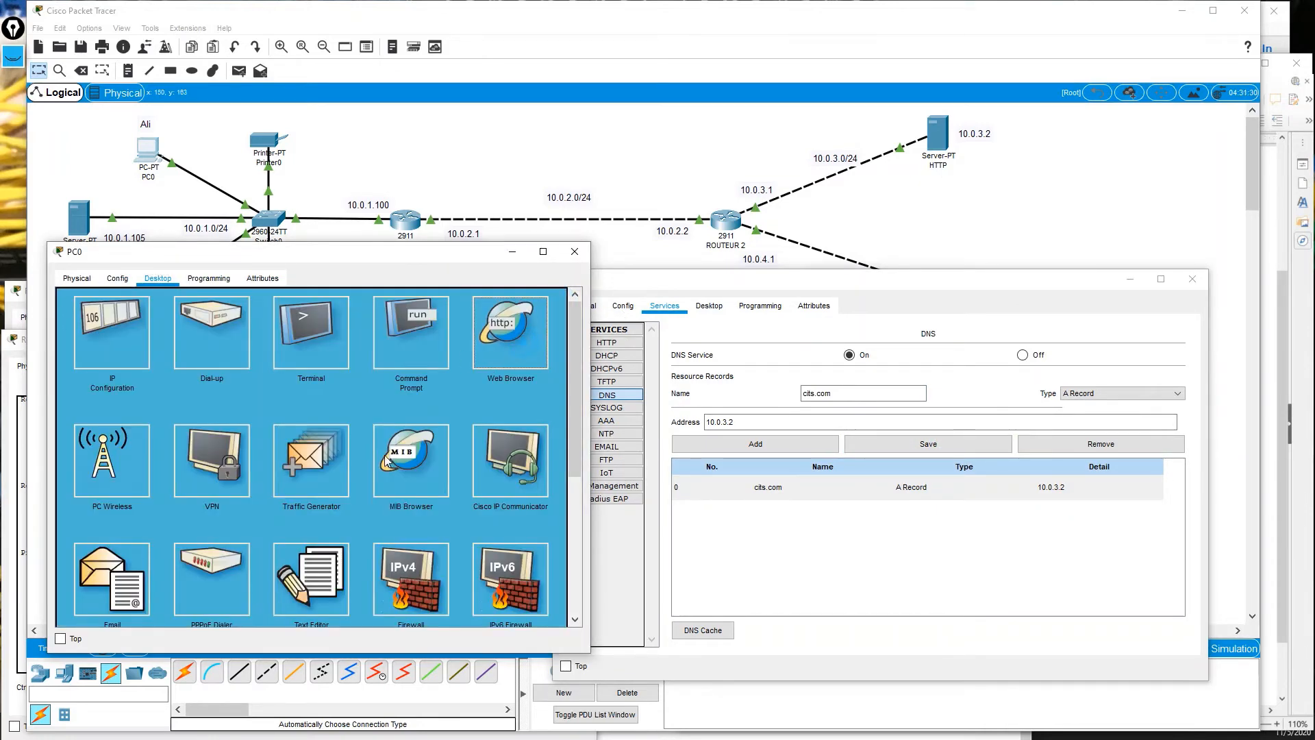
# Load cits.com in PC0's Web Browser, then open the HTTP server's window.
pyautogui.click(510, 329)
pyautogui.click(183, 325)
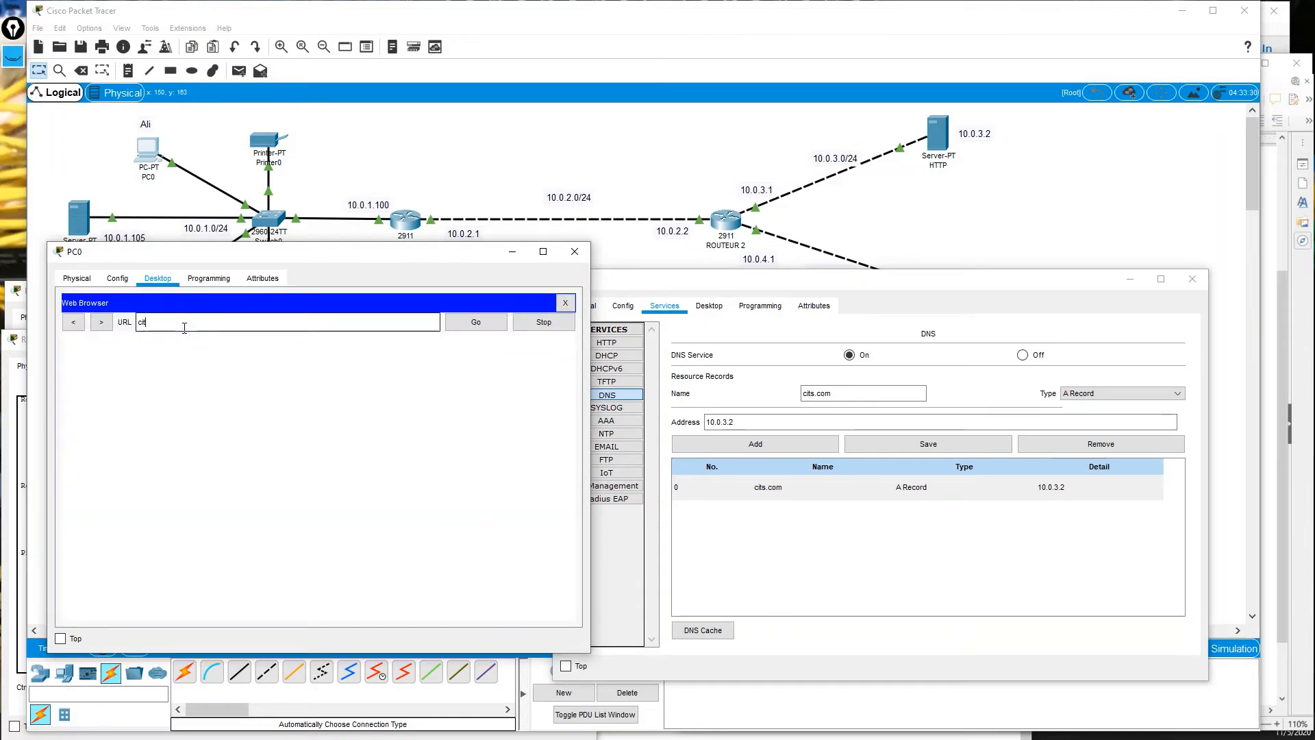
pyautogui.write('citc')
pyautogui.press('BackSpace')
pyautogui.write('s.com')
pyautogui.press('Return')
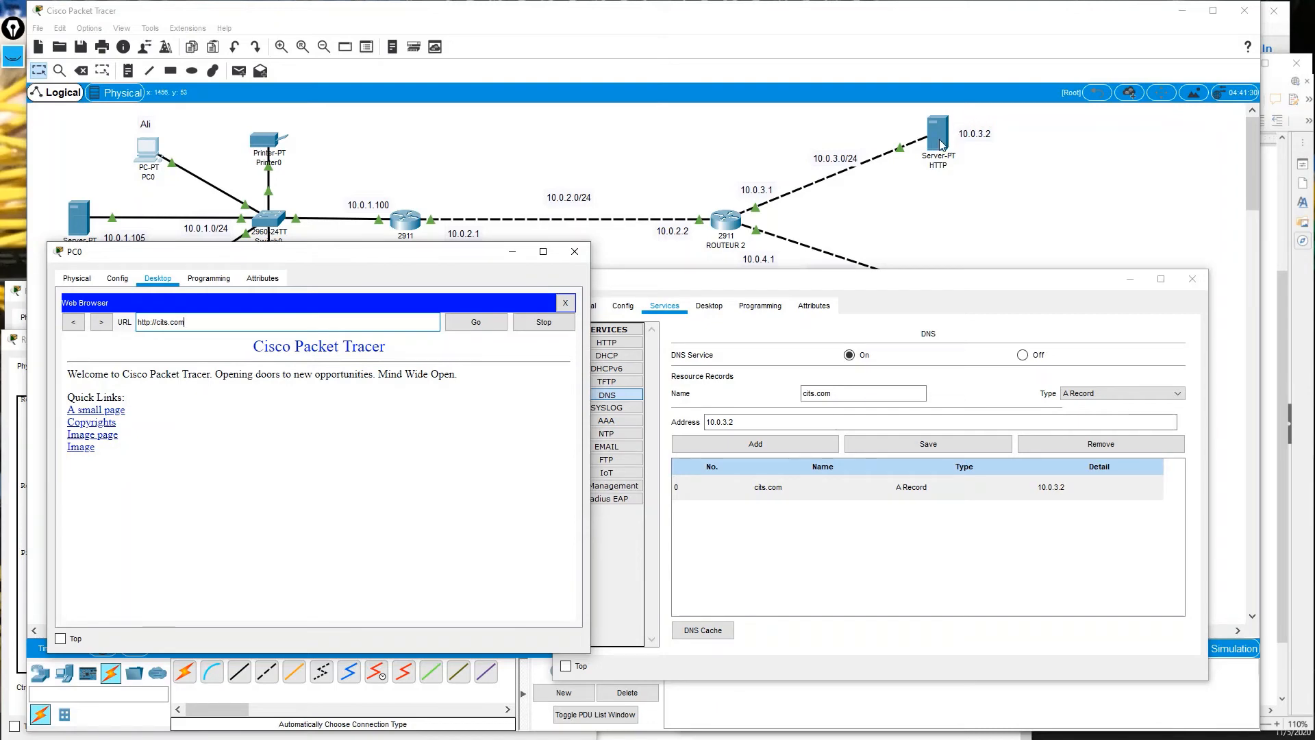
pyautogui.moveTo(804, 277); pyautogui.dragTo(816, 310)
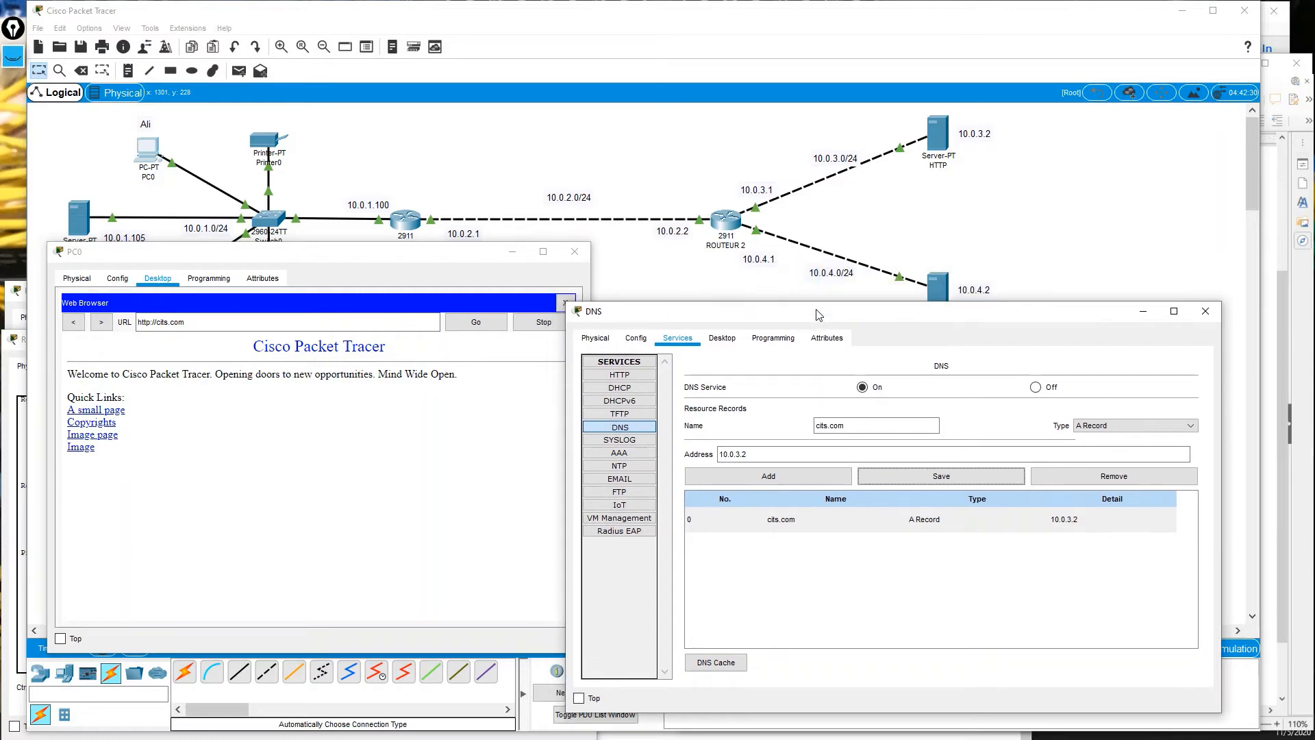
pyautogui.click(935, 134)
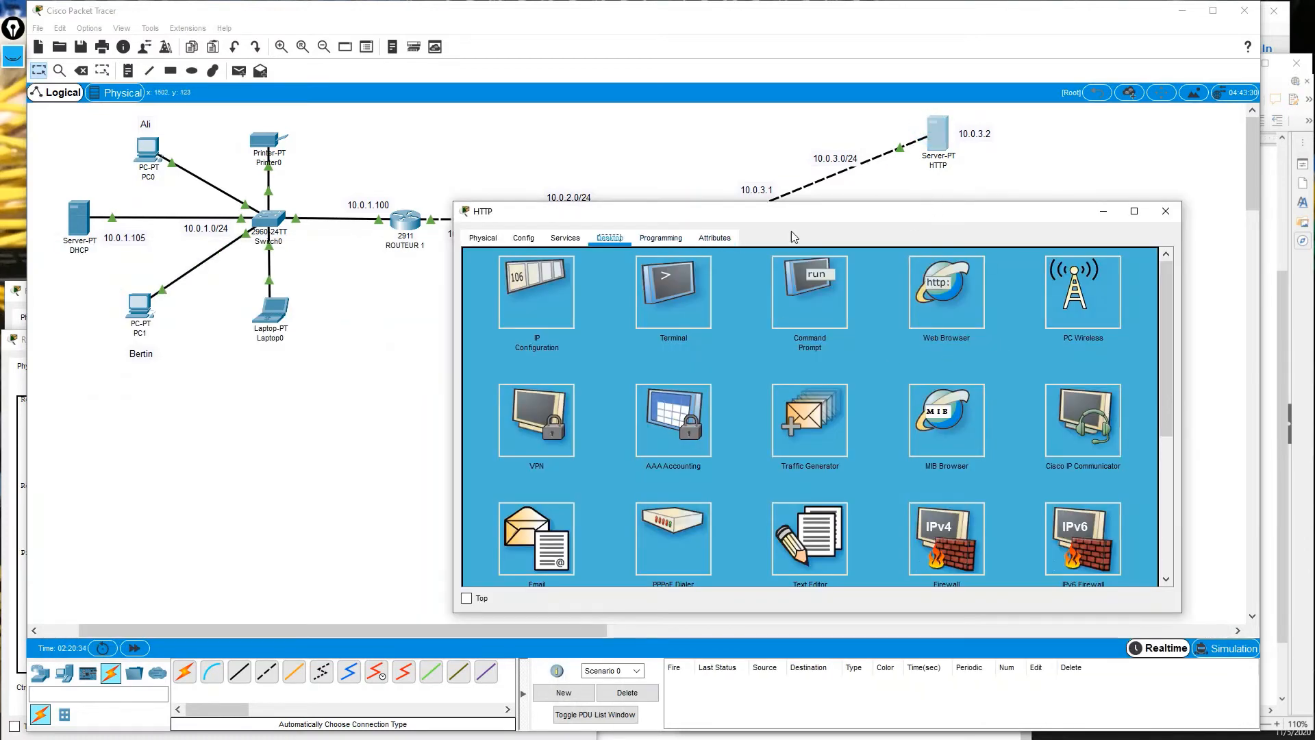
# Show the HTTP server's Services > HTTP web file list.
pyautogui.click(565, 238)
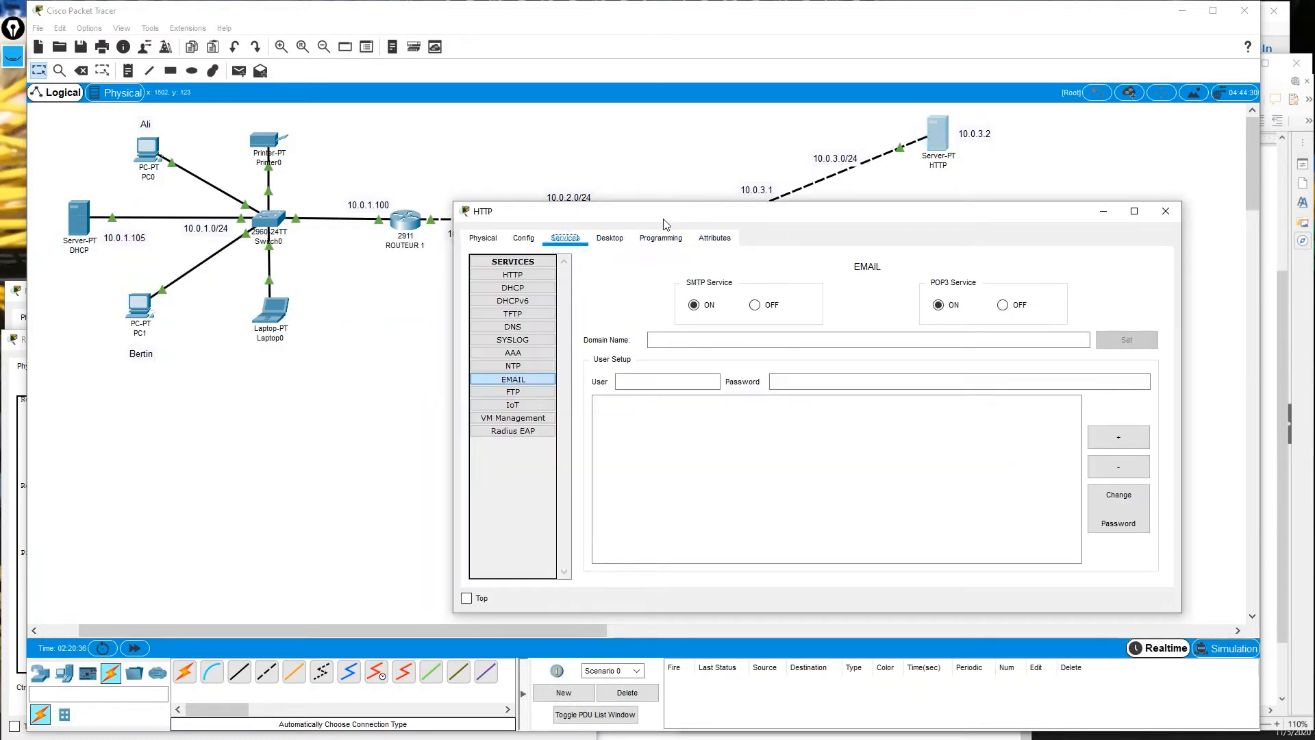
pyautogui.moveTo(662, 214); pyautogui.dragTo(681, 172)
pyautogui.click(532, 234)
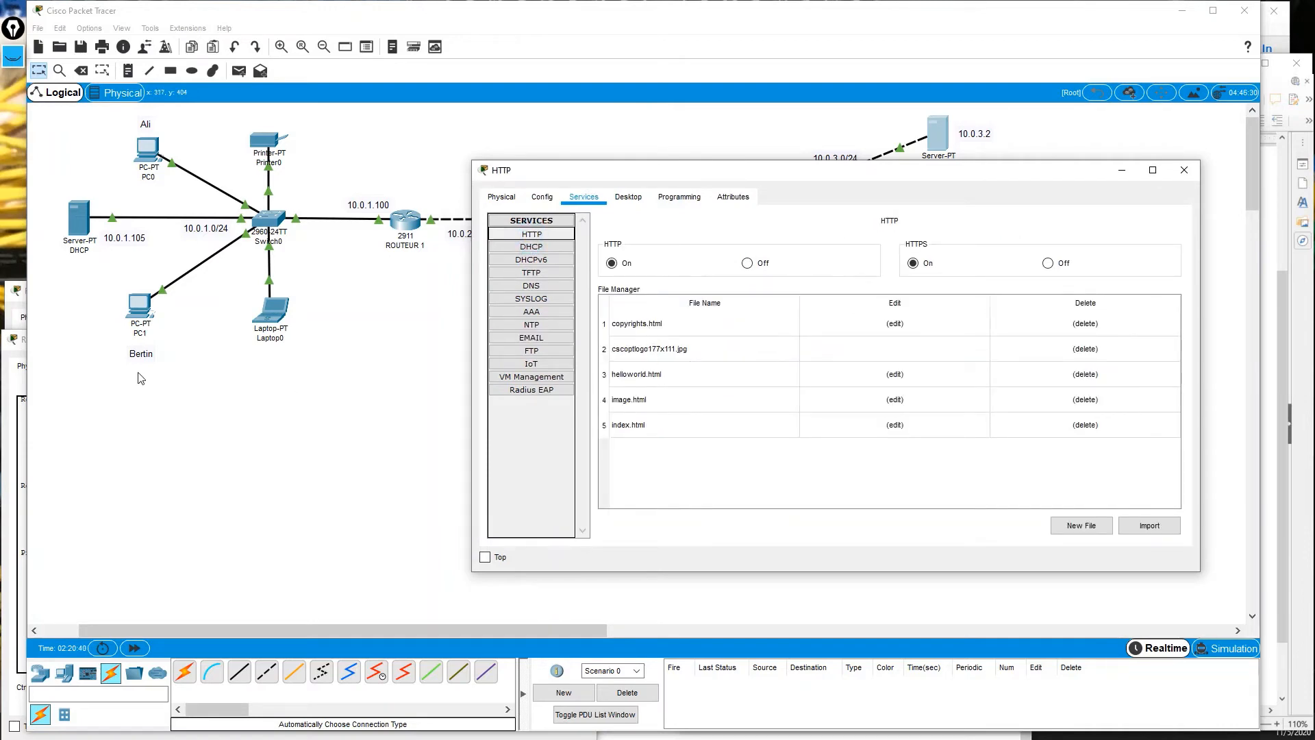
# Move PC0's browser window to the upper left beside the HTTP server window.
pyautogui.click(146, 149)
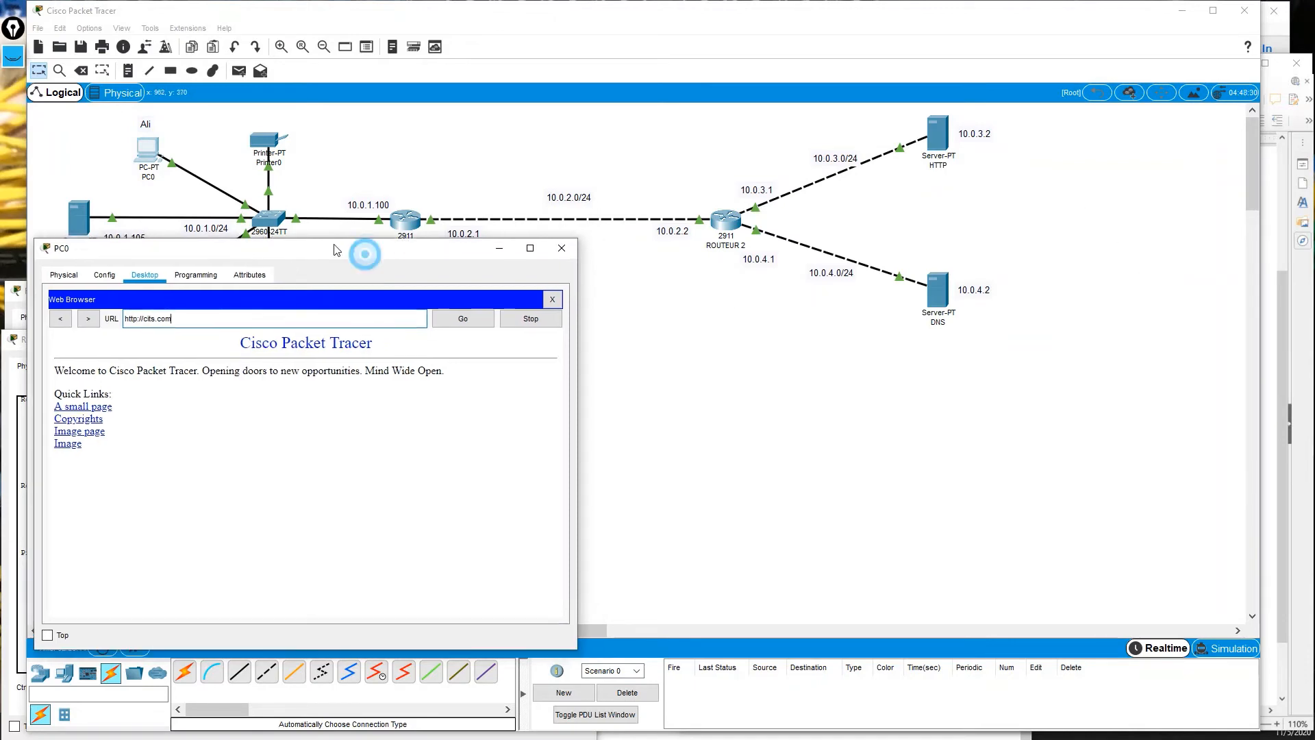
pyautogui.moveTo(368, 259); pyautogui.dragTo(327, 72)
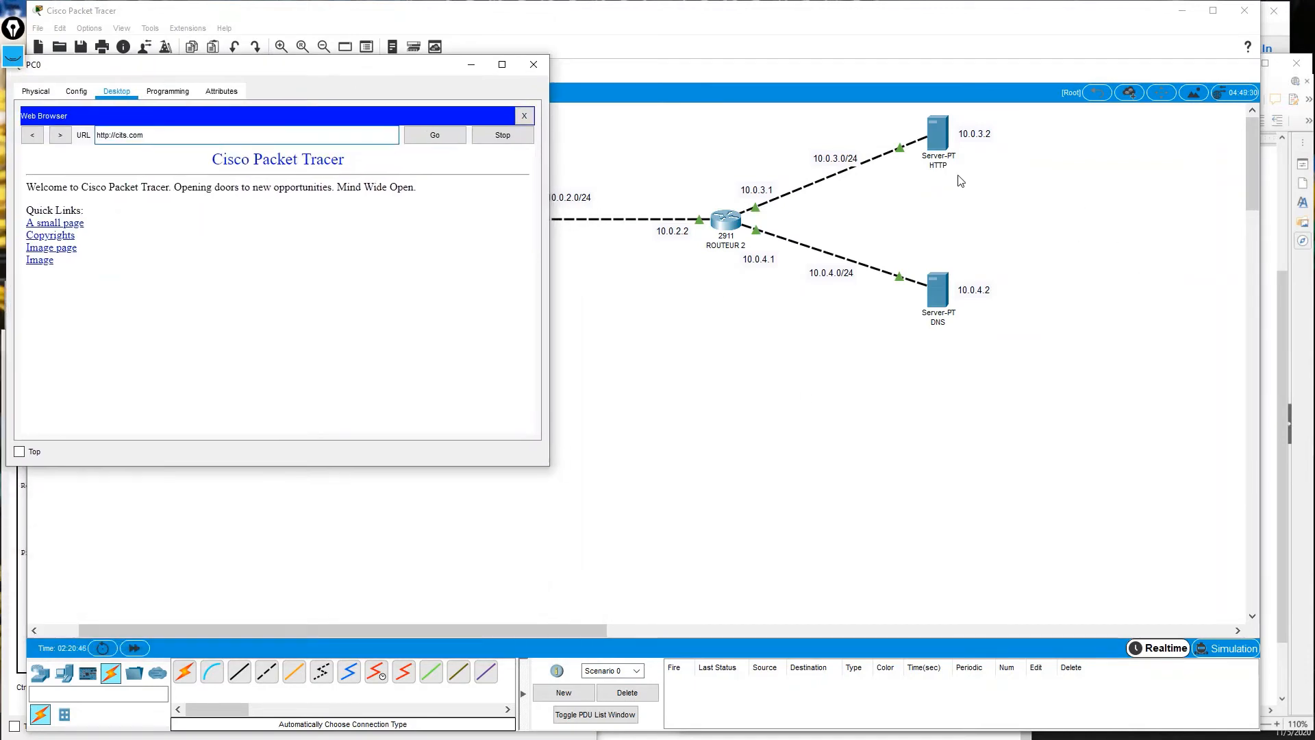
pyautogui.click(949, 137)
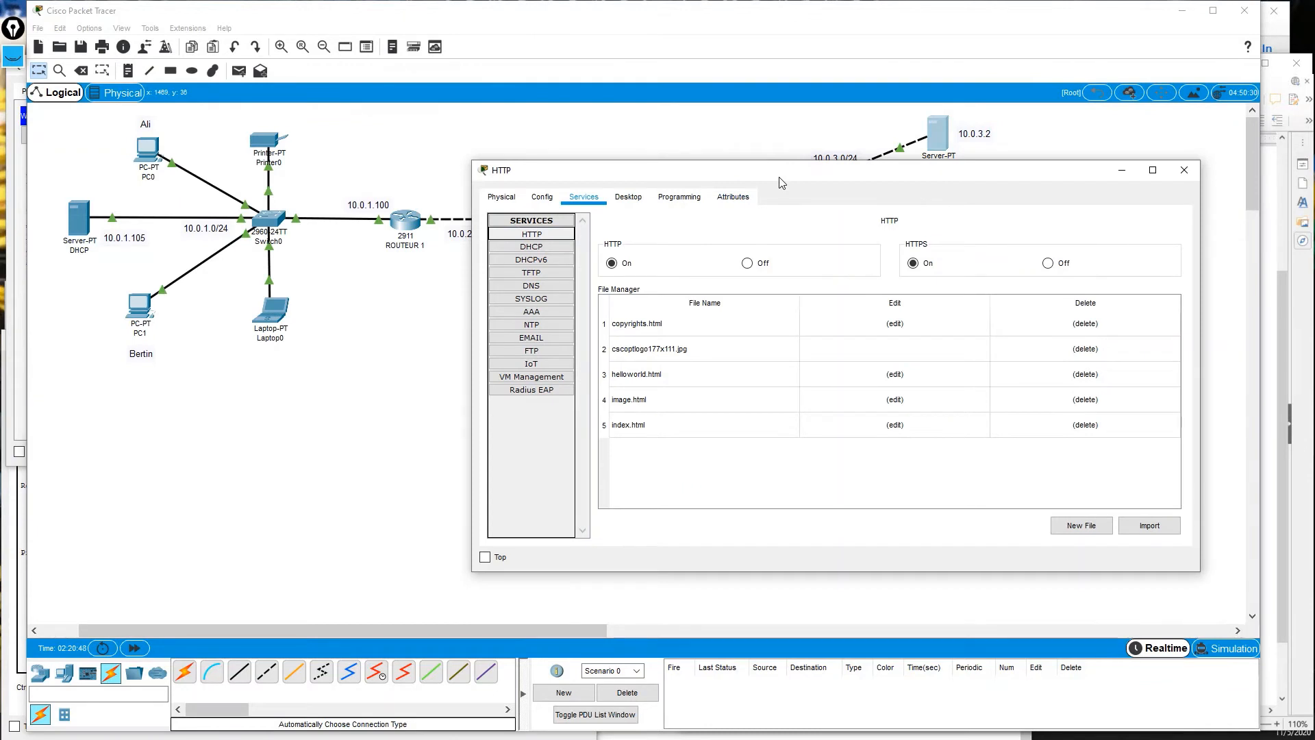
pyautogui.click(17, 243)
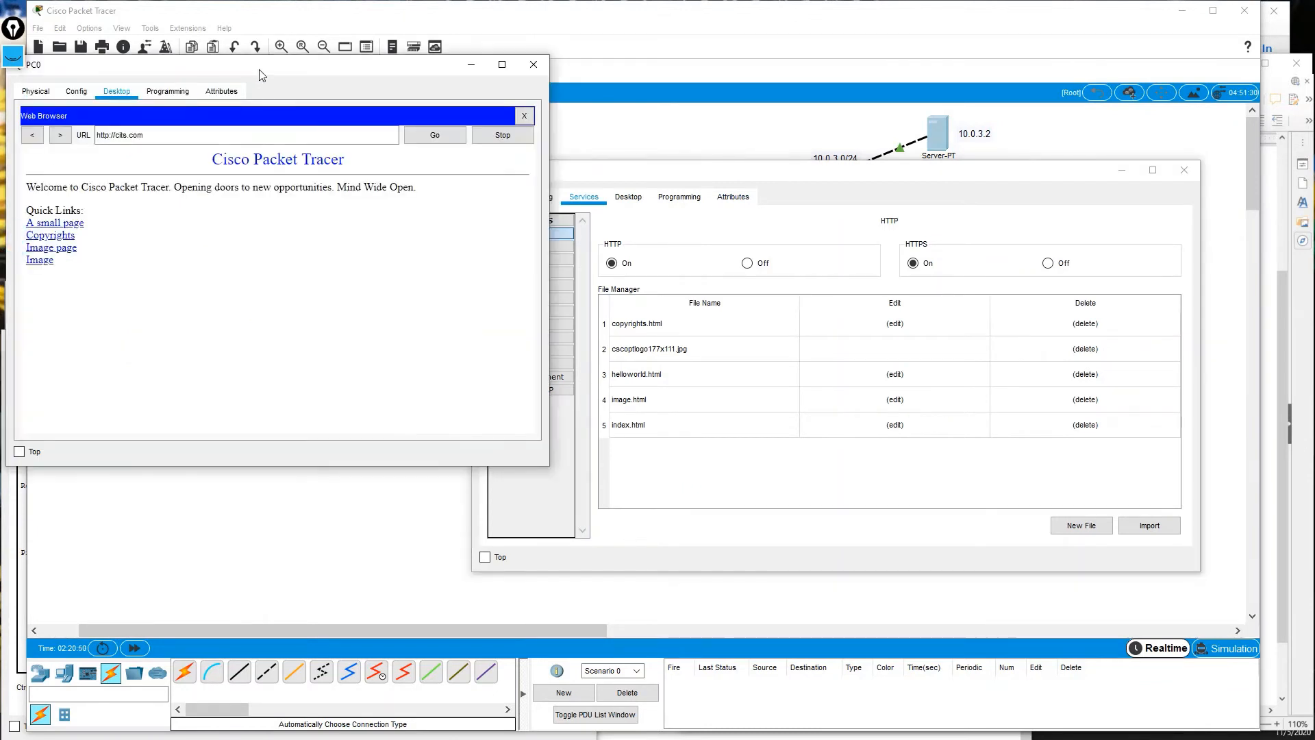
pyautogui.moveTo(262, 75); pyautogui.dragTo(250, 55)
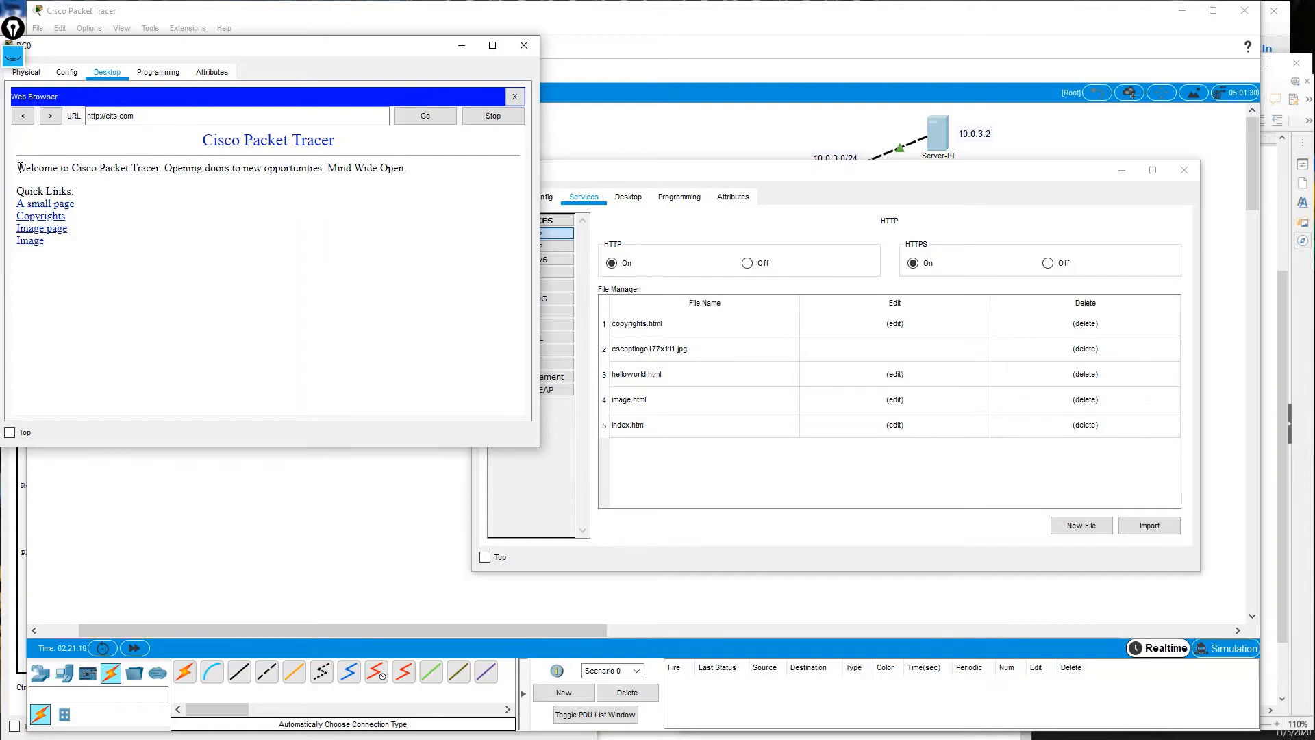
# Highlight the welcome sentence on cits.com and rearrange the server and PC0 browser windows.
pyautogui.moveTo(18, 167); pyautogui.dragTo(415, 177)
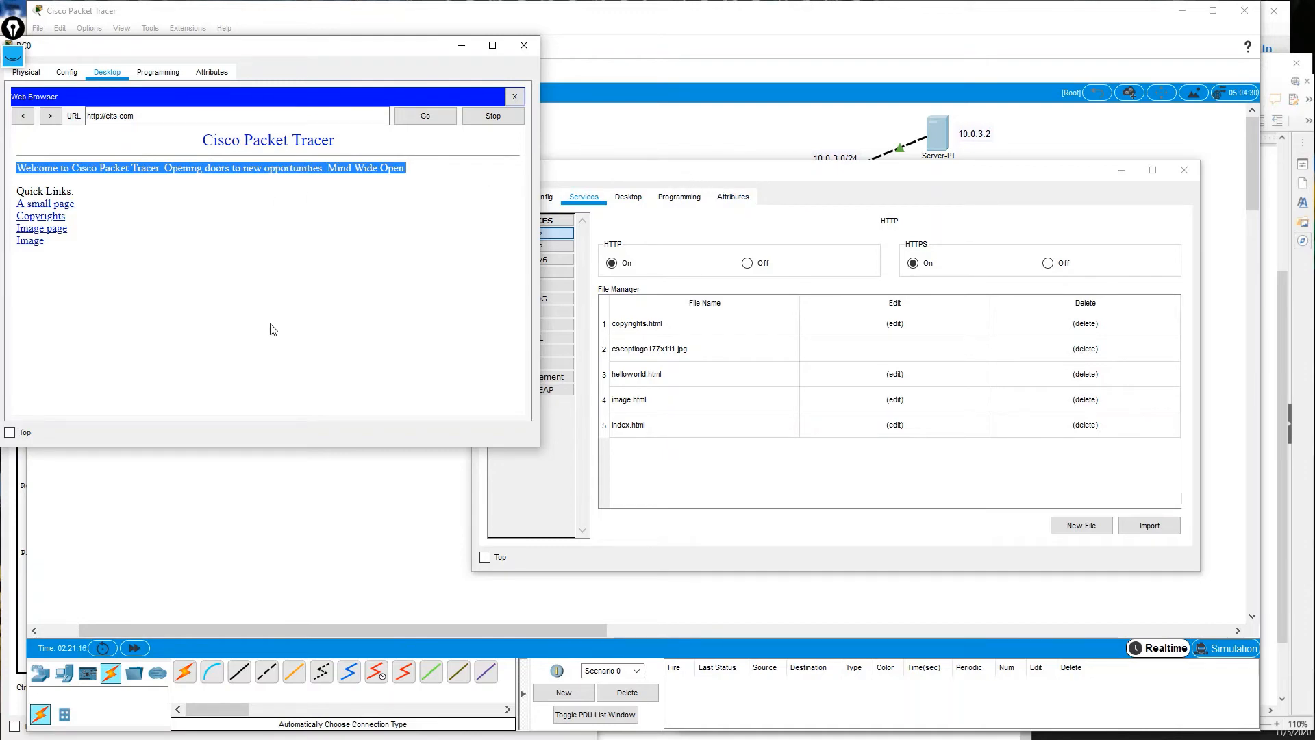
pyautogui.moveTo(651, 182); pyautogui.dragTo(666, 214)
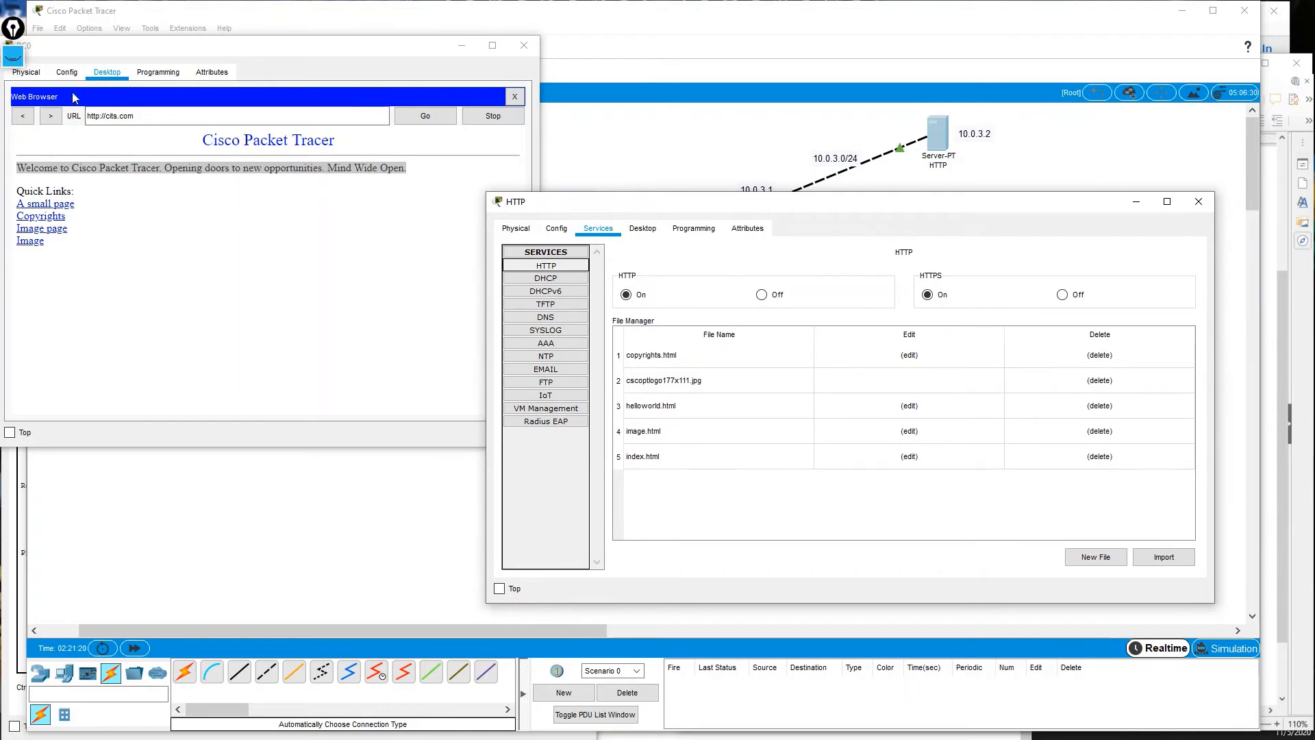
pyautogui.moveTo(101, 51); pyautogui.dragTo(149, 186)
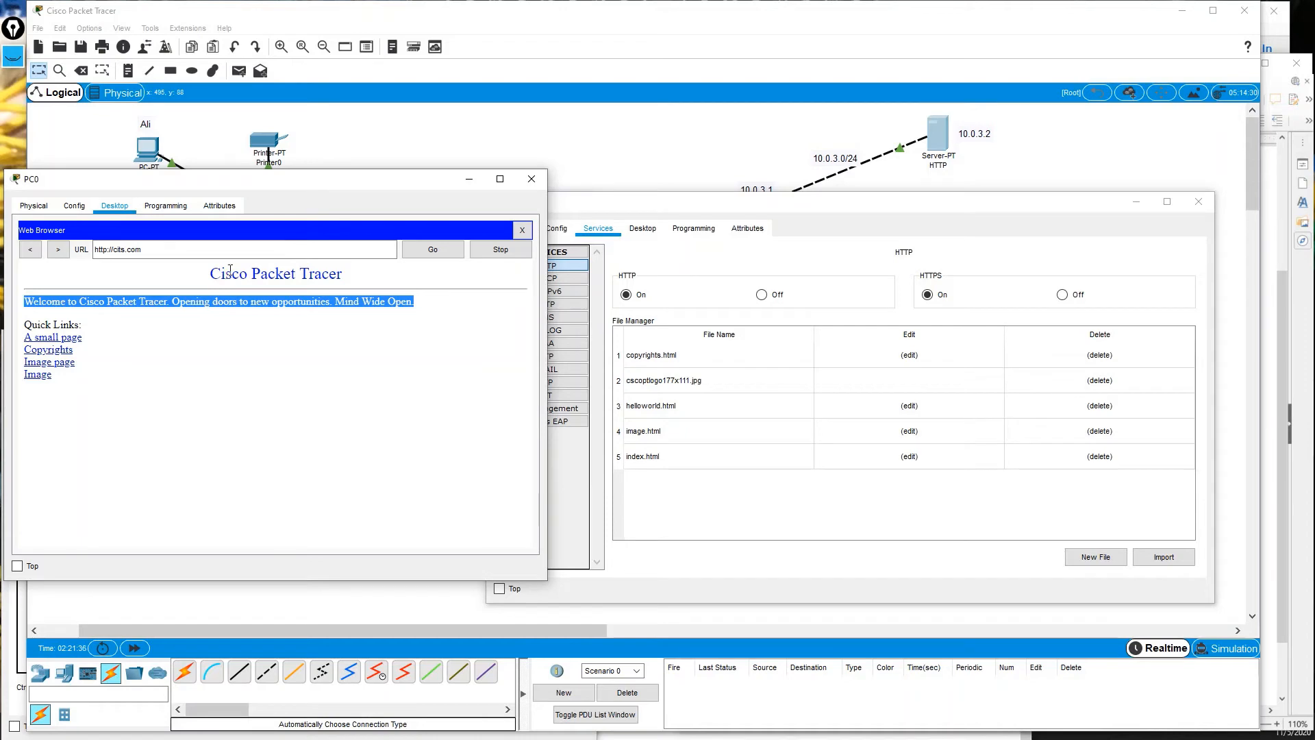
# Turn off the server's HTTP and HTTPS services and reload cits.com in PC0's browser.
pyautogui.moveTo(748, 208); pyautogui.dragTo(759, 179)
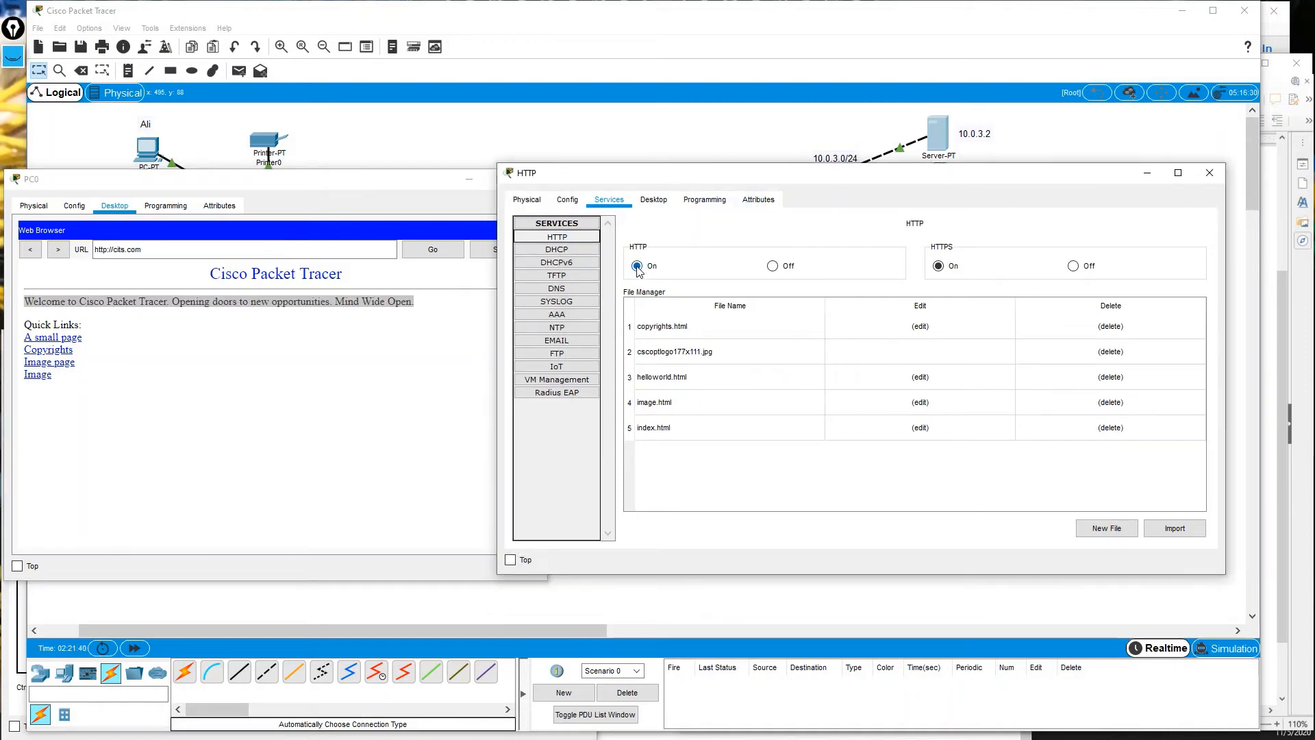
pyautogui.click(774, 267)
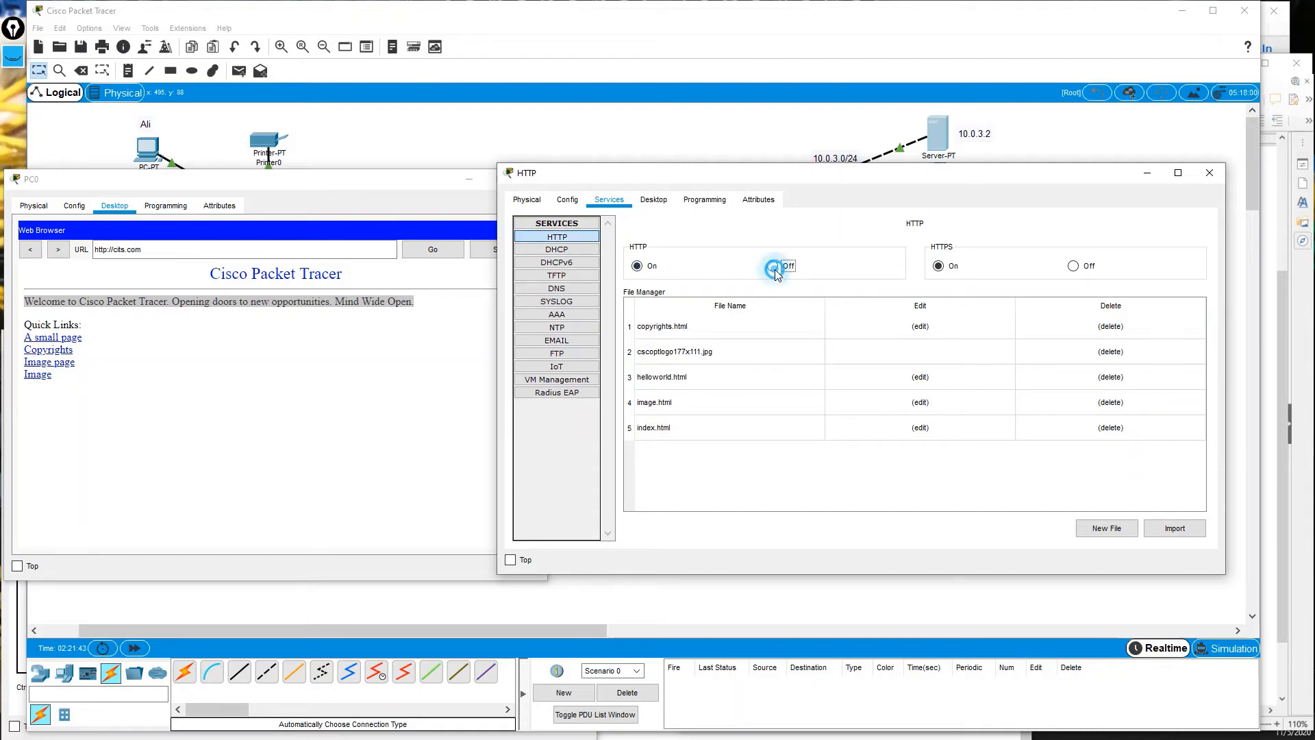
pyautogui.click(1090, 267)
pyautogui.click(250, 363)
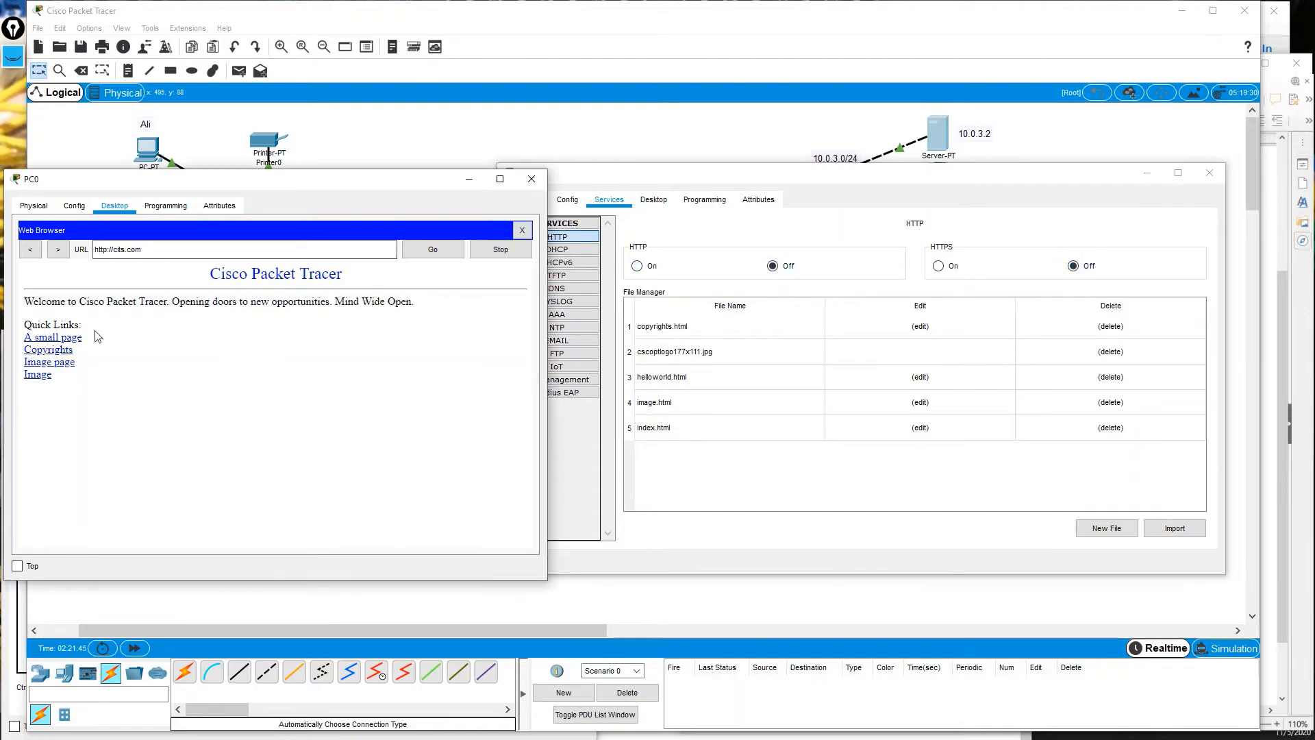
pyautogui.click(432, 250)
pyautogui.click(430, 250)
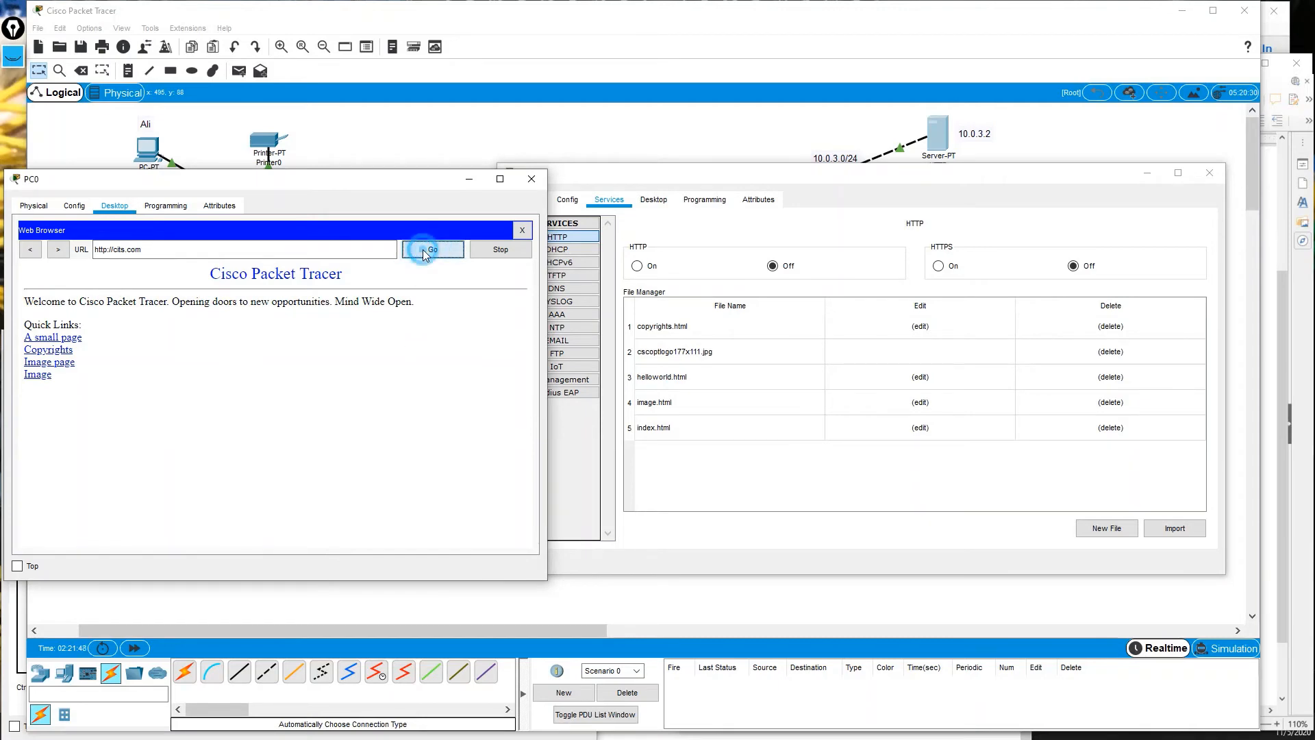
pyautogui.click(442, 251)
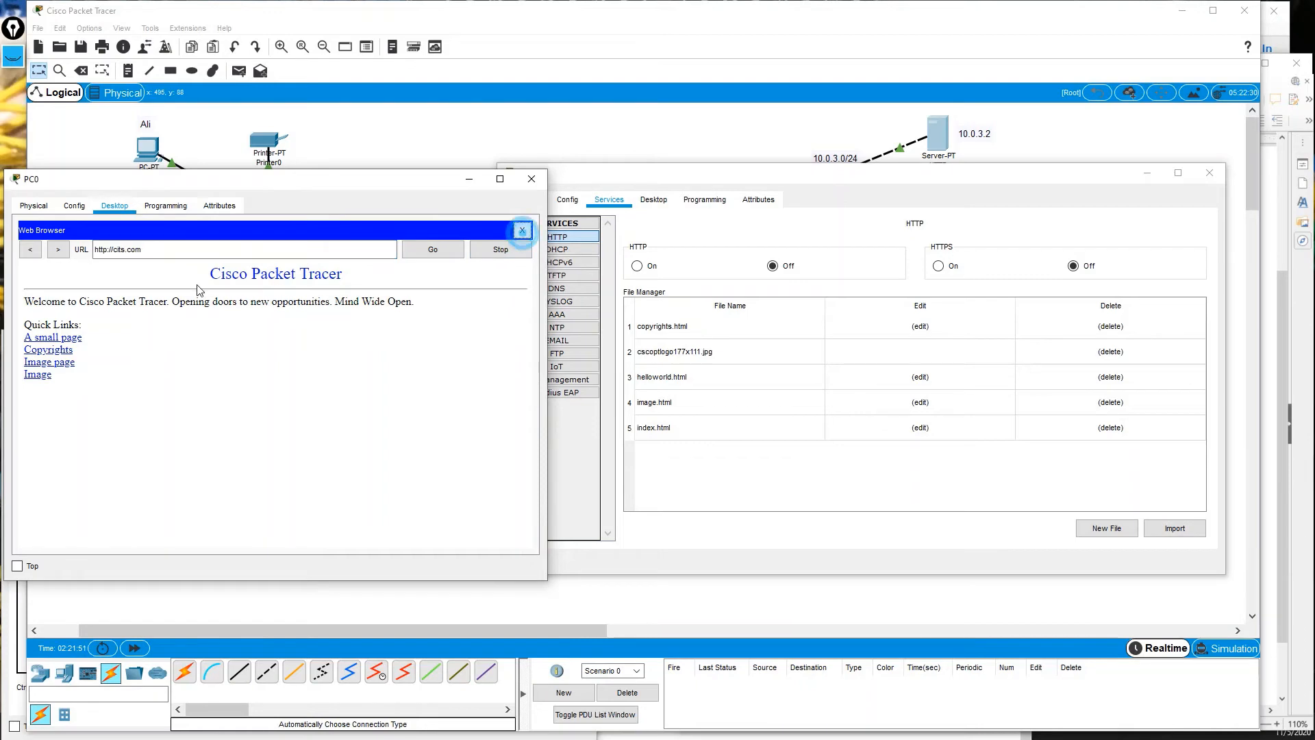
# Reopen PC0's browser and load cits.com, getting the Server Reset Connection message.
pyautogui.click(522, 230)
pyautogui.click(469, 267)
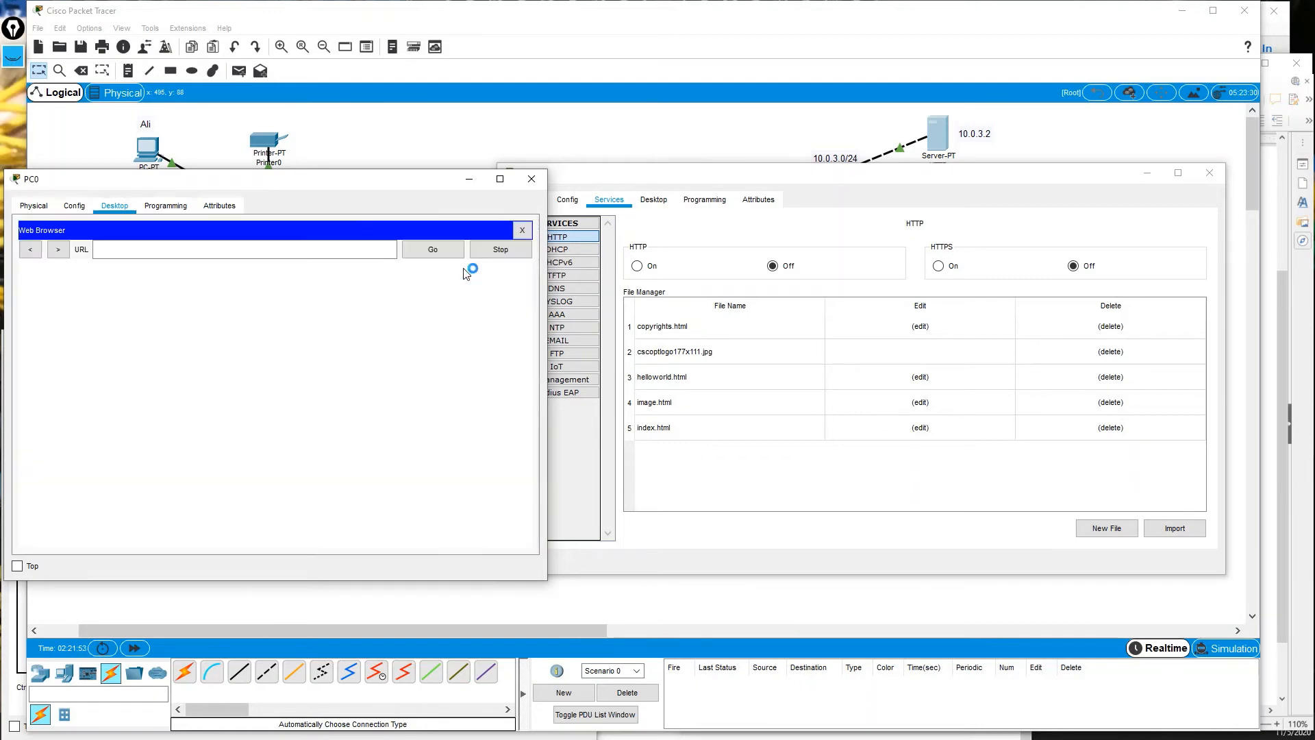
pyautogui.click(150, 248)
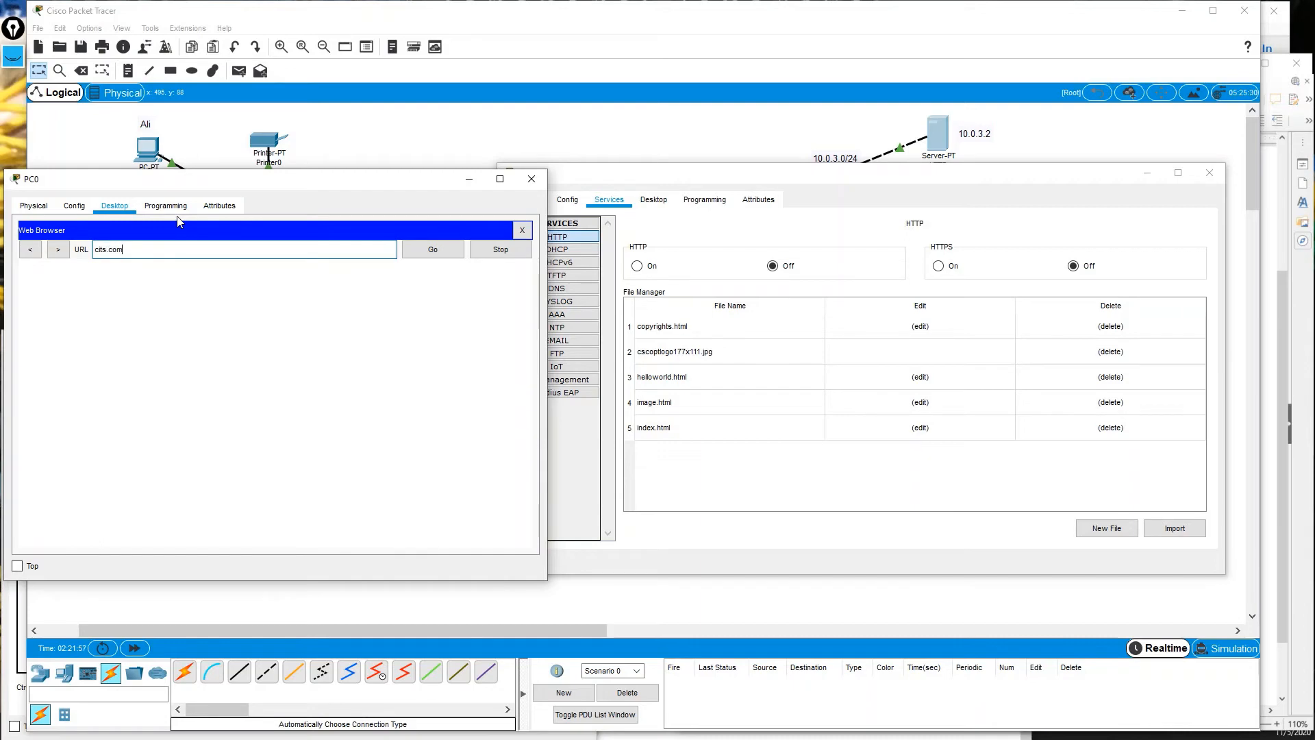
pyautogui.press('Return')
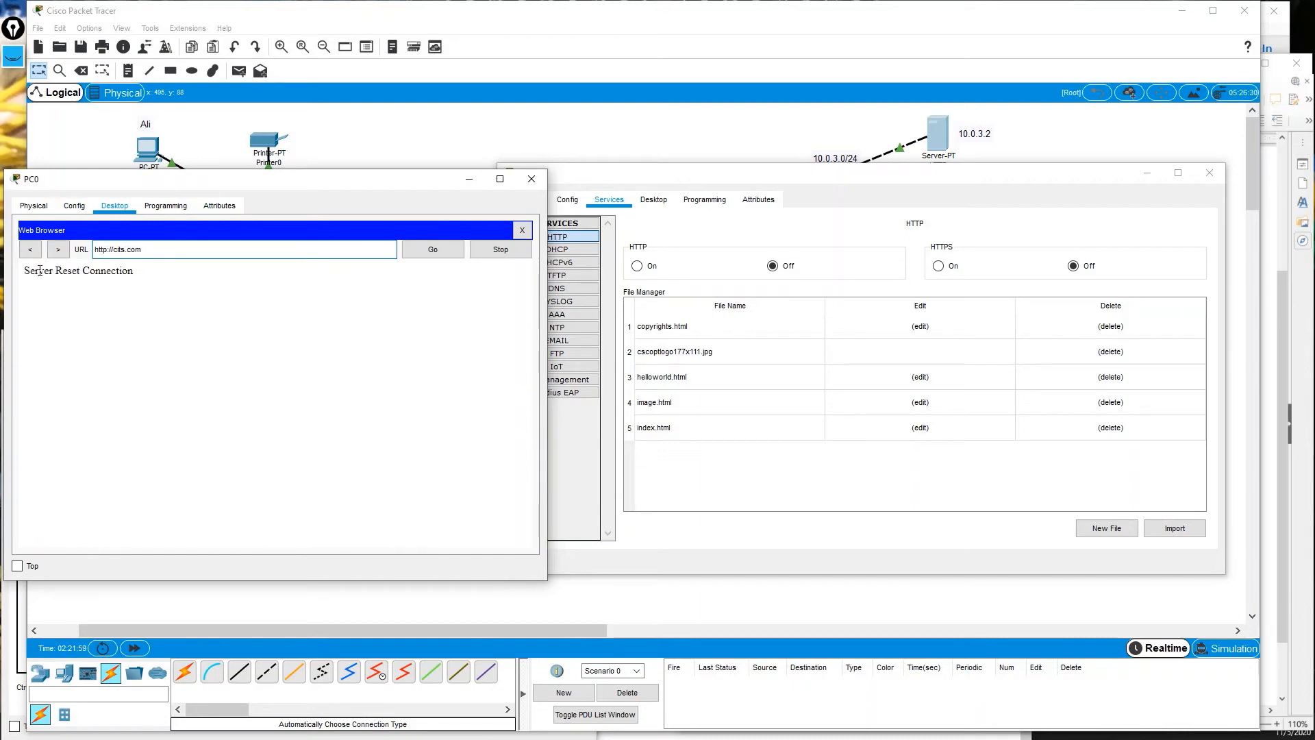
pyautogui.moveTo(40, 270); pyautogui.dragTo(147, 274)
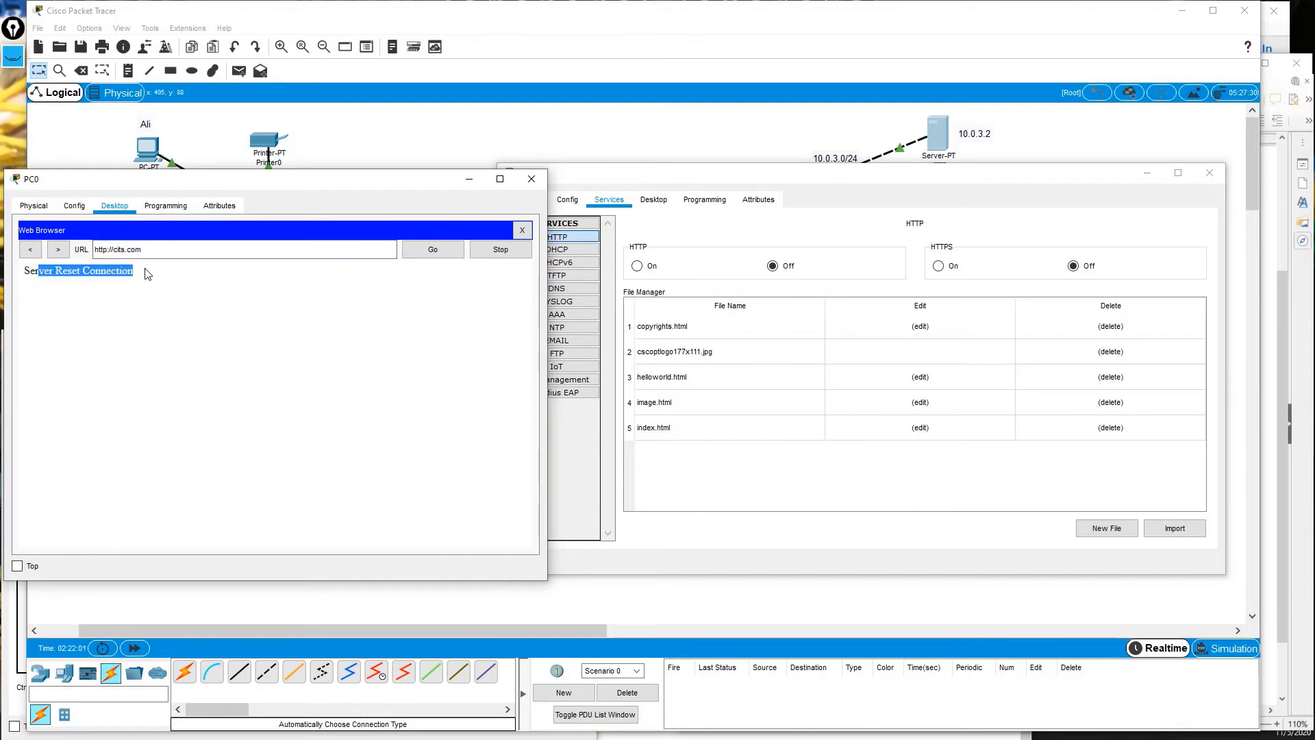
# Turn HTTP and HTTPS back on and reload cits.com successfully in PC0's browser.
pyautogui.moveTo(672, 175); pyautogui.dragTo(680, 135)
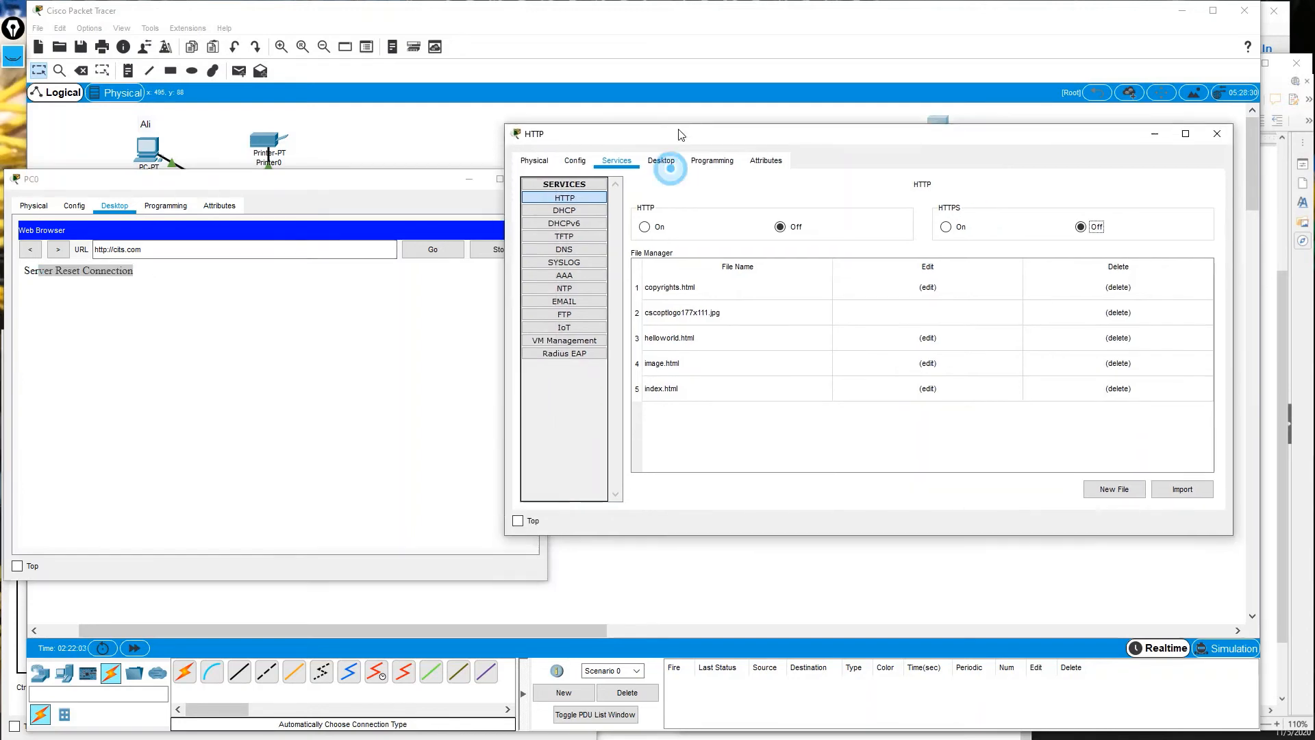
pyautogui.click(779, 224)
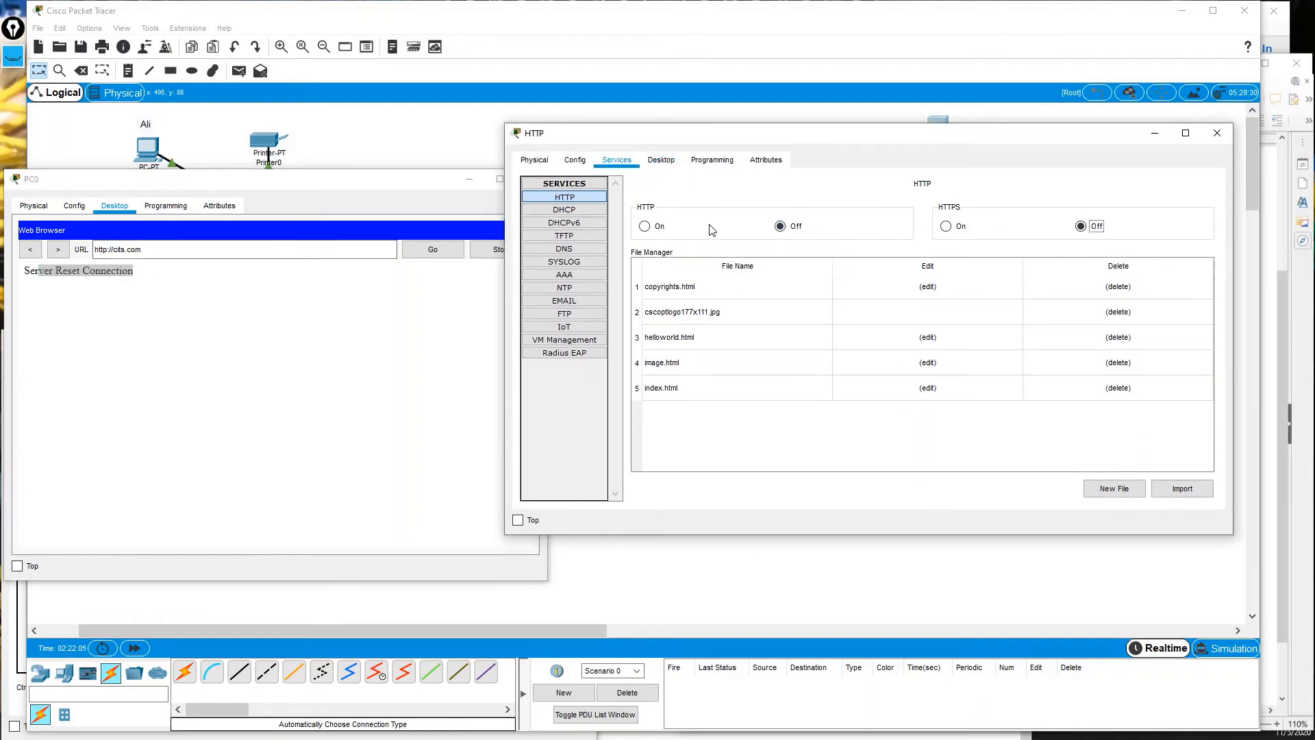
pyautogui.click(646, 226)
pyautogui.click(946, 226)
pyautogui.click(138, 284)
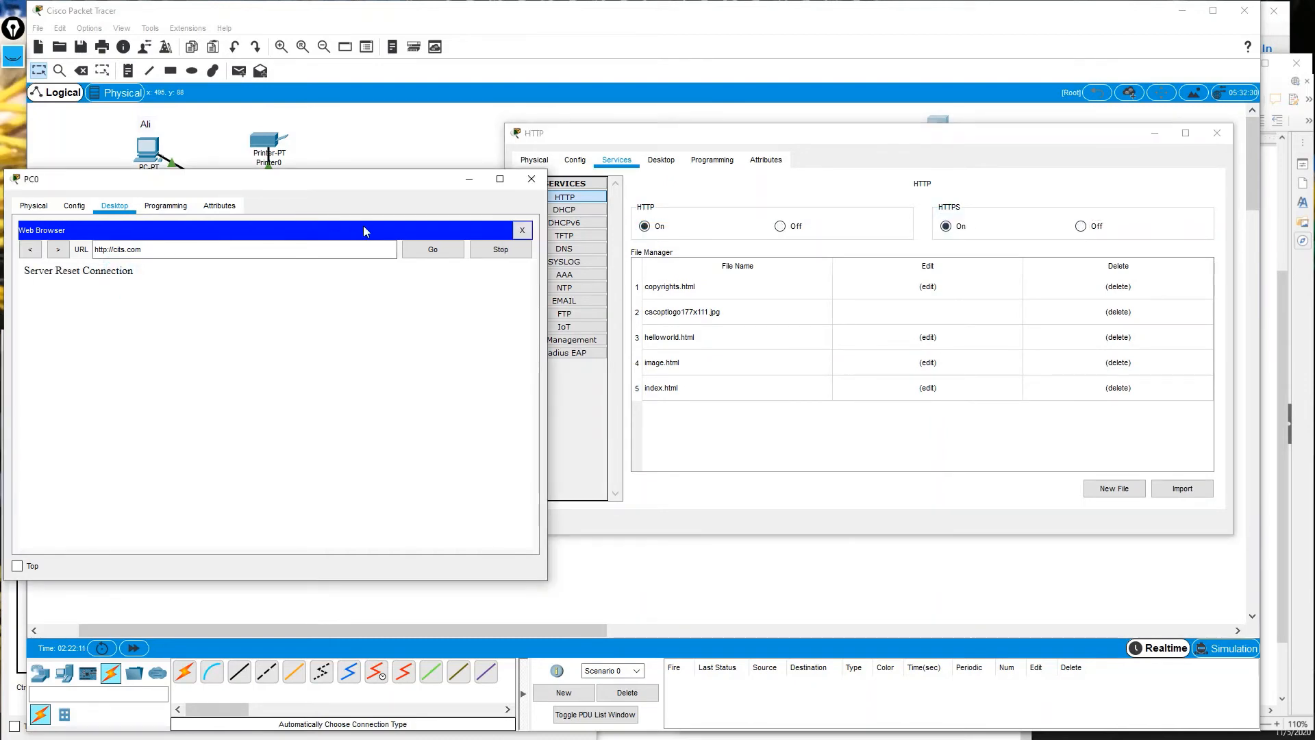
pyautogui.click(407, 253)
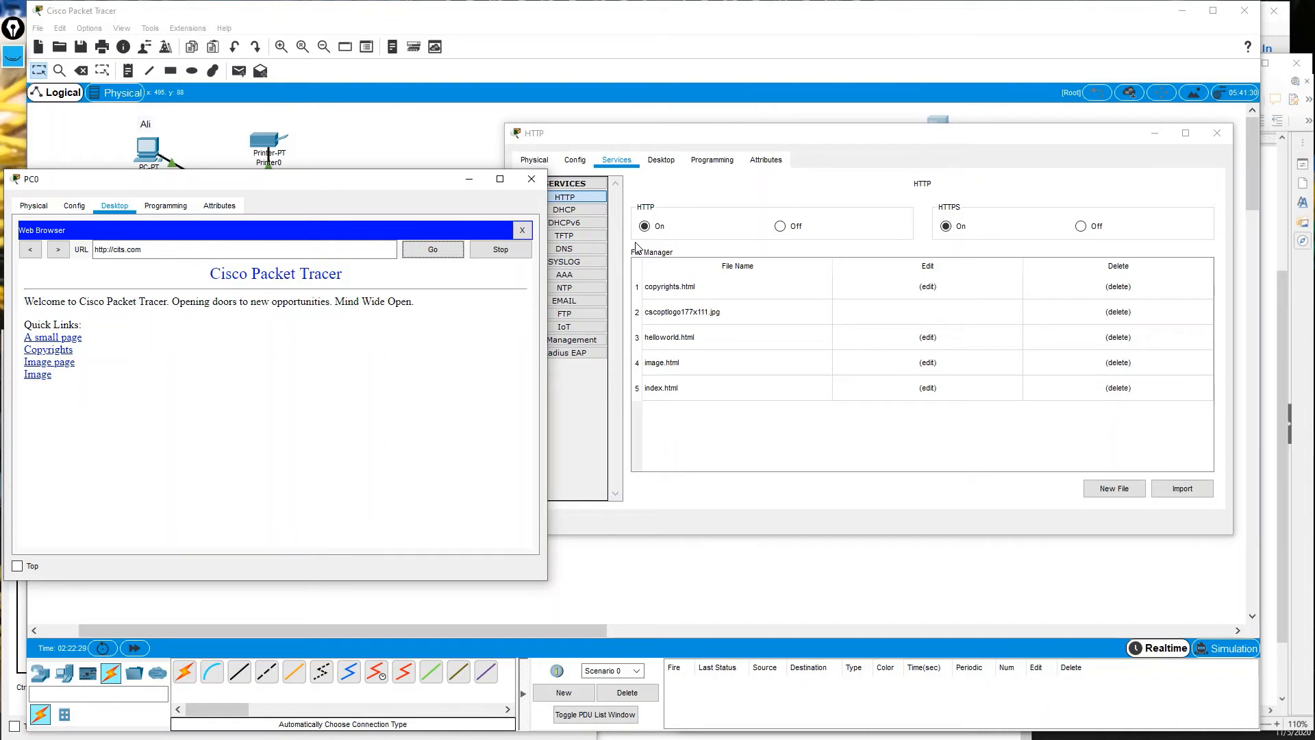
pyautogui.moveTo(654, 137); pyautogui.dragTo(650, 159)
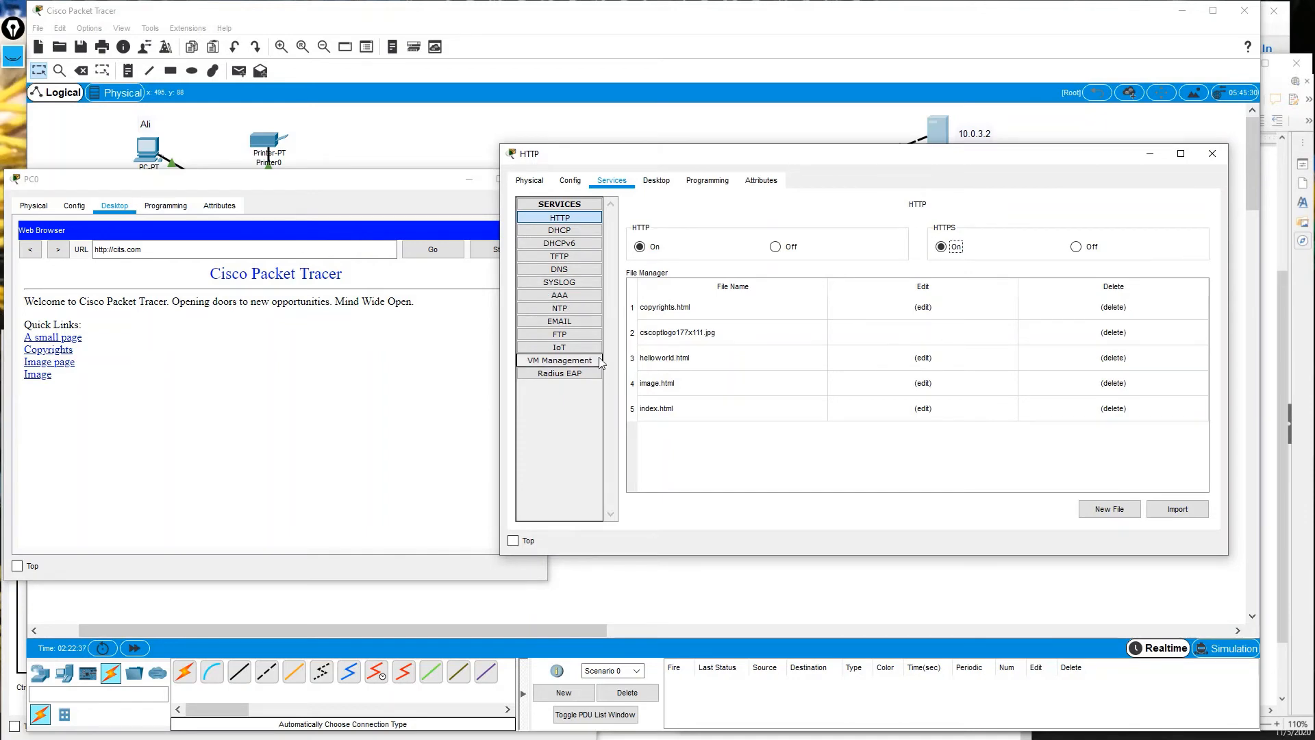
# Set the server's EMAIL service domain name to cits.com.
pyautogui.click(576, 322)
pyautogui.click(729, 284)
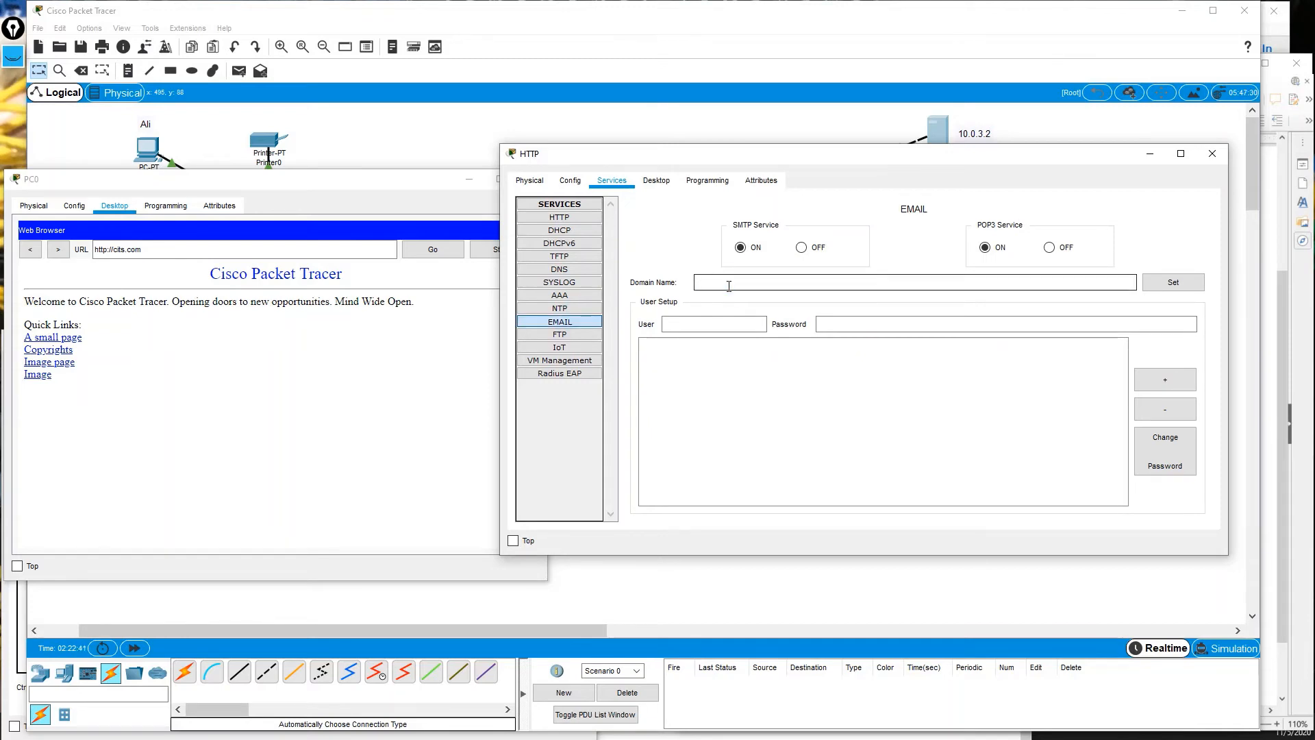
pyautogui.write('cits.com')
pyautogui.press('Tab')
pyautogui.click(1167, 282)
# Add the first mail user account with its password.
pyautogui.click(712, 324)
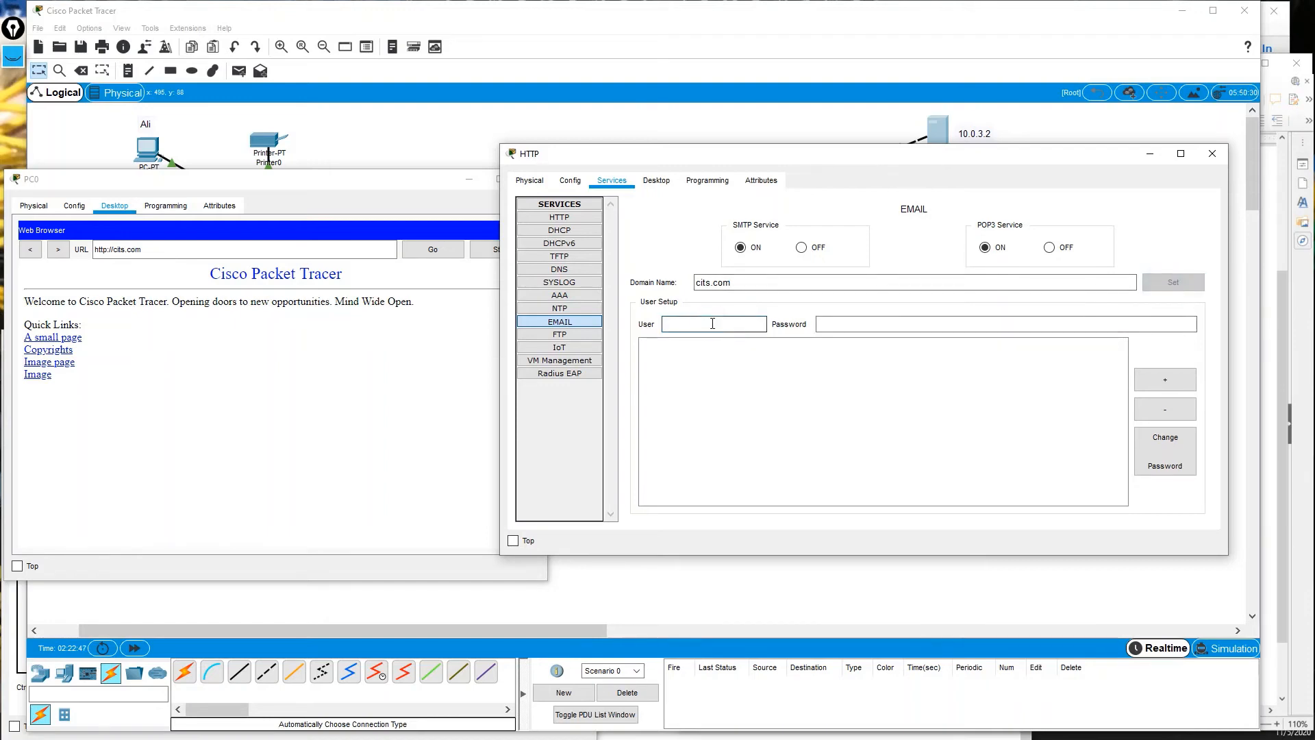
pyautogui.press('Tab')
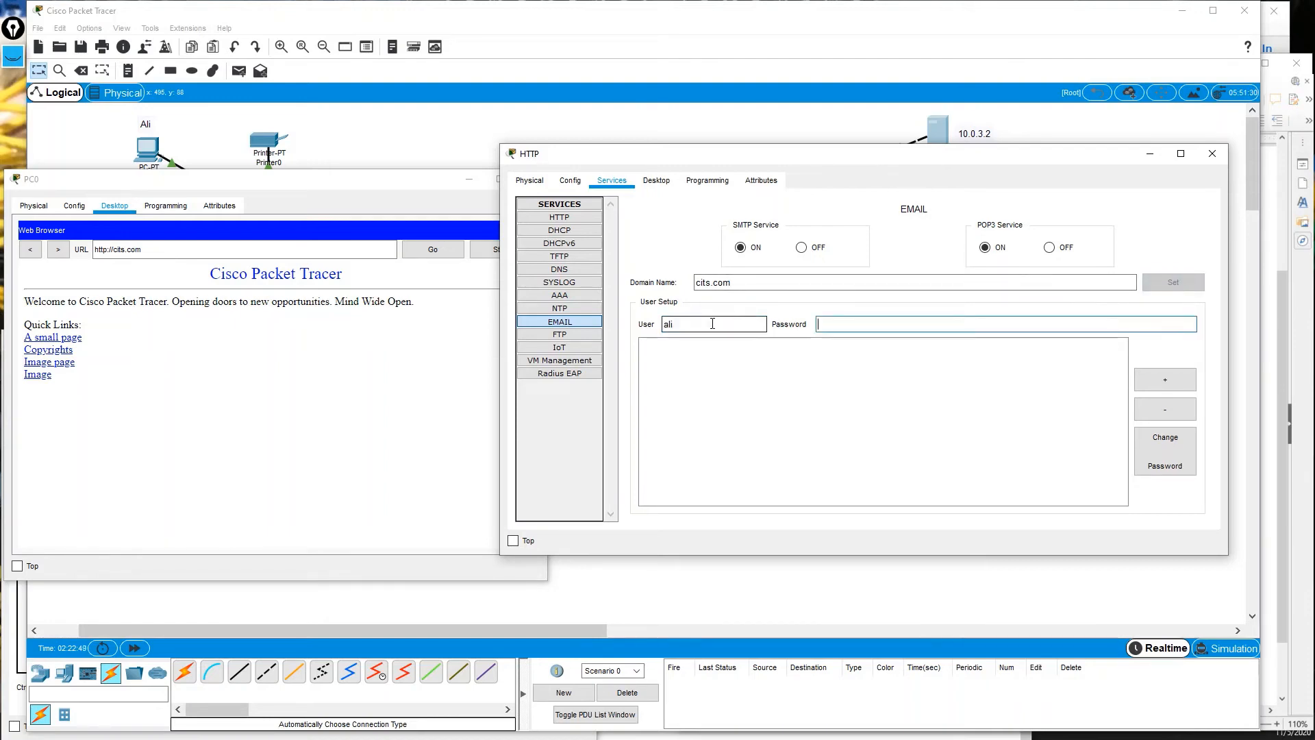
pyautogui.write('cits')
pyautogui.press('Tab')
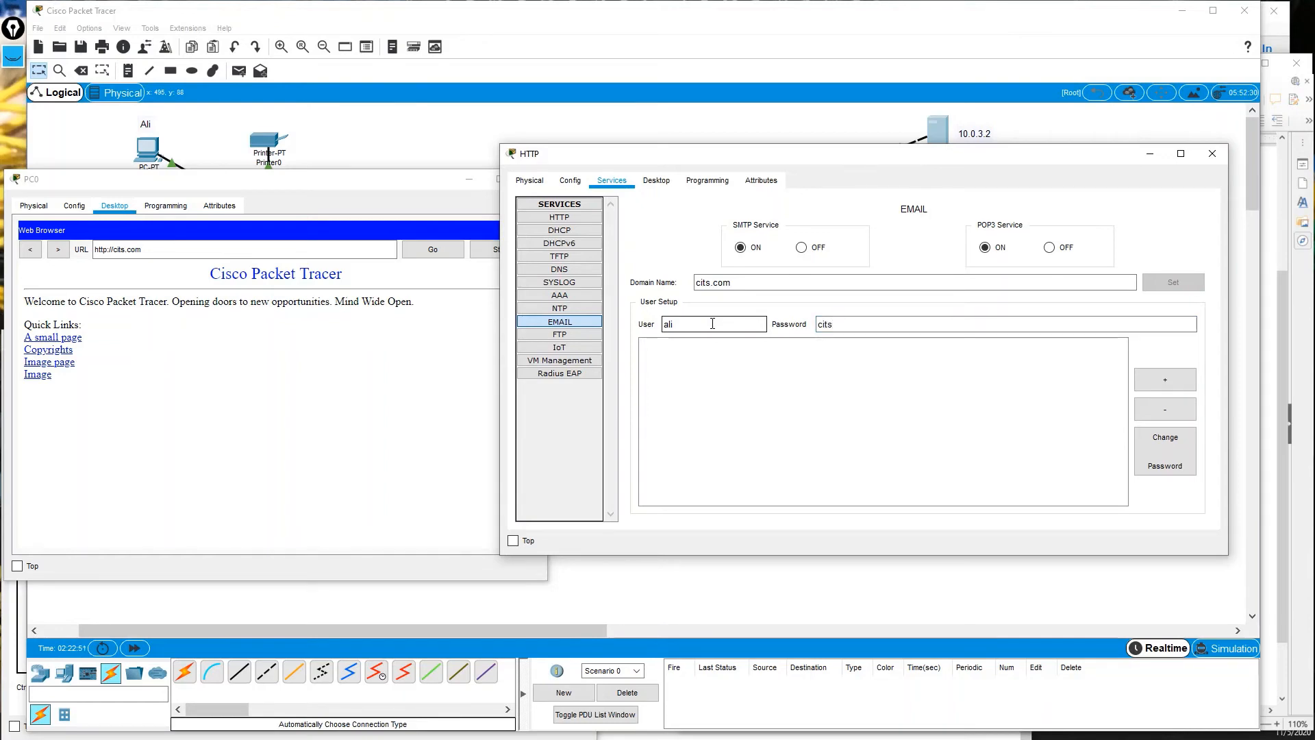
pyautogui.press('space')
# Add a second mail user account, dismissing a blank-username error, and bring PC0's browser forward.
pyautogui.click(647, 345)
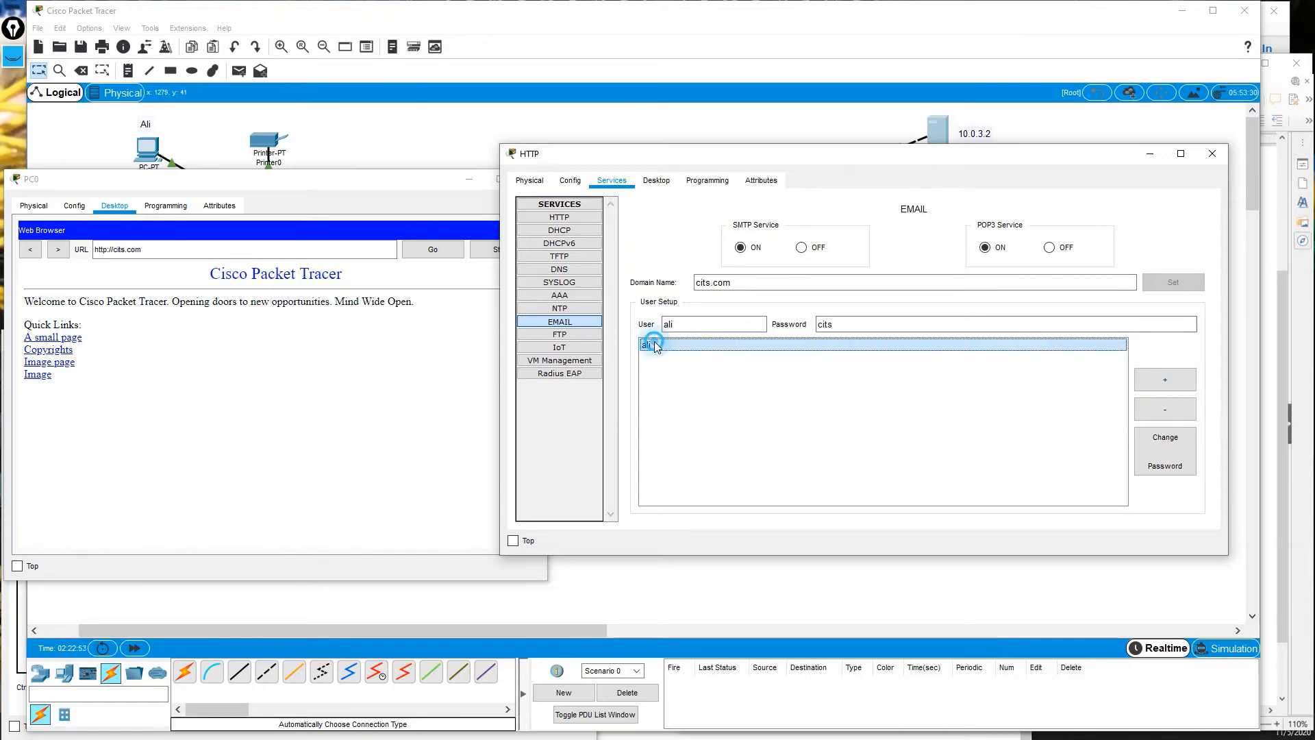
pyautogui.click(698, 323)
pyautogui.press('BackSpace')
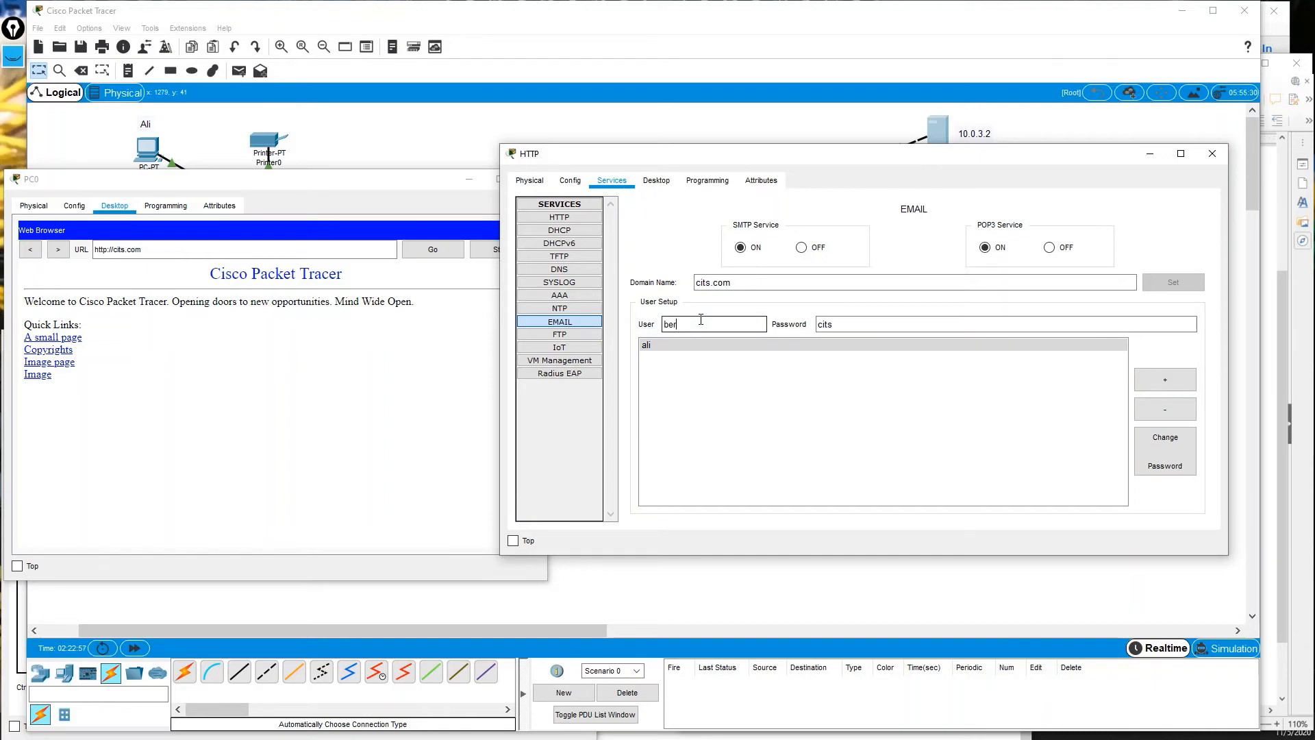
pyautogui.press('Tab')
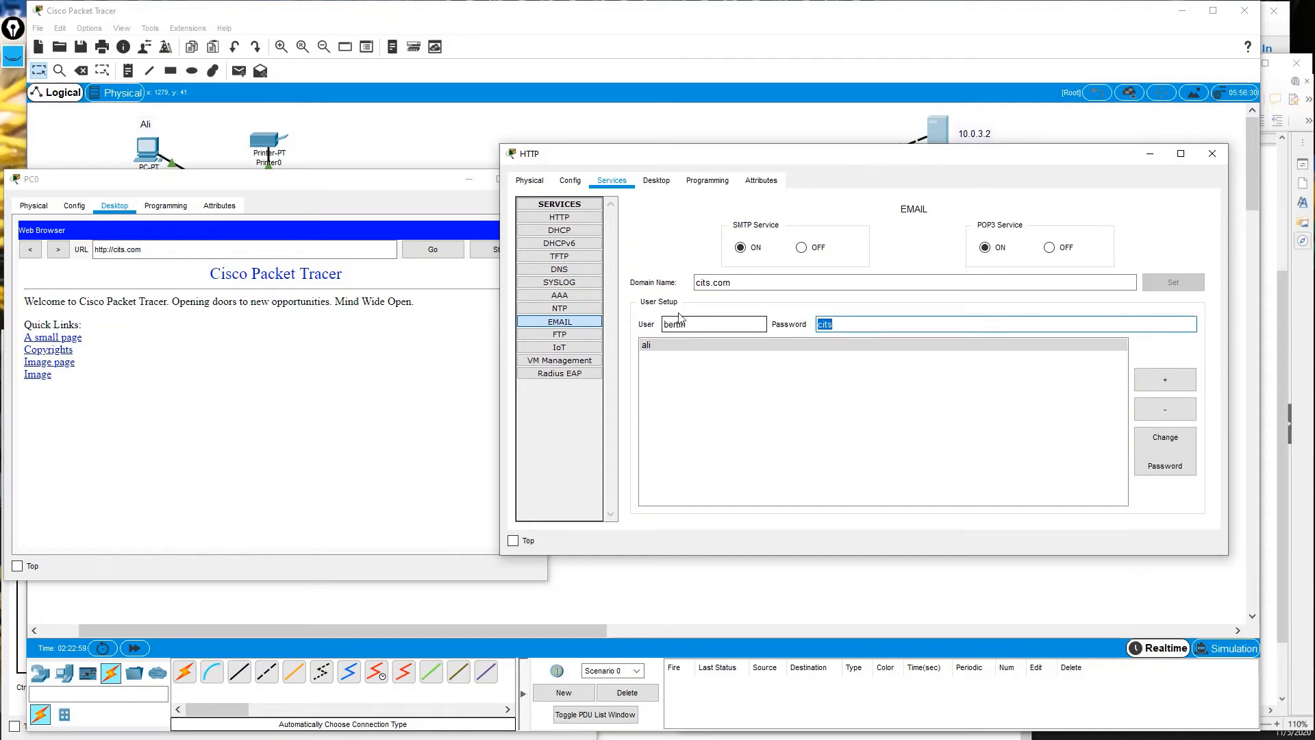
pyautogui.press('Tab')
pyautogui.press('space')
pyautogui.press('space')
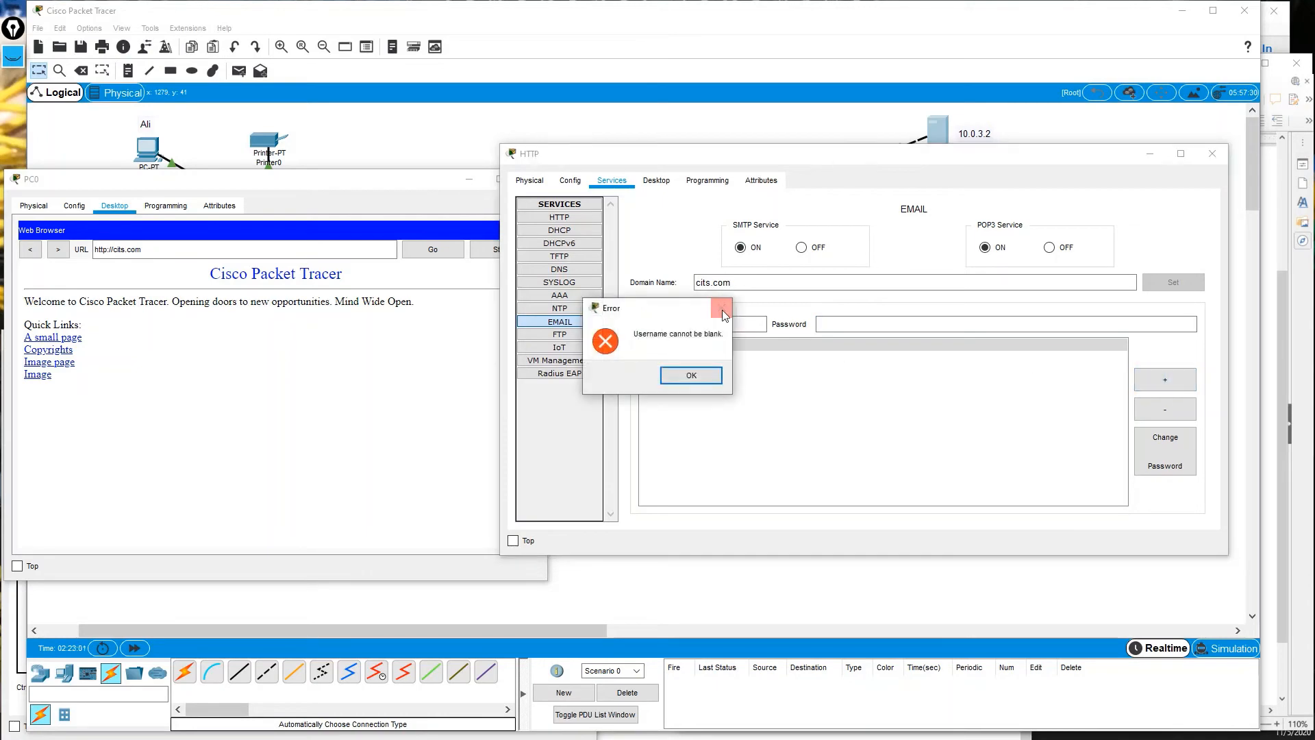
pyautogui.click(721, 306)
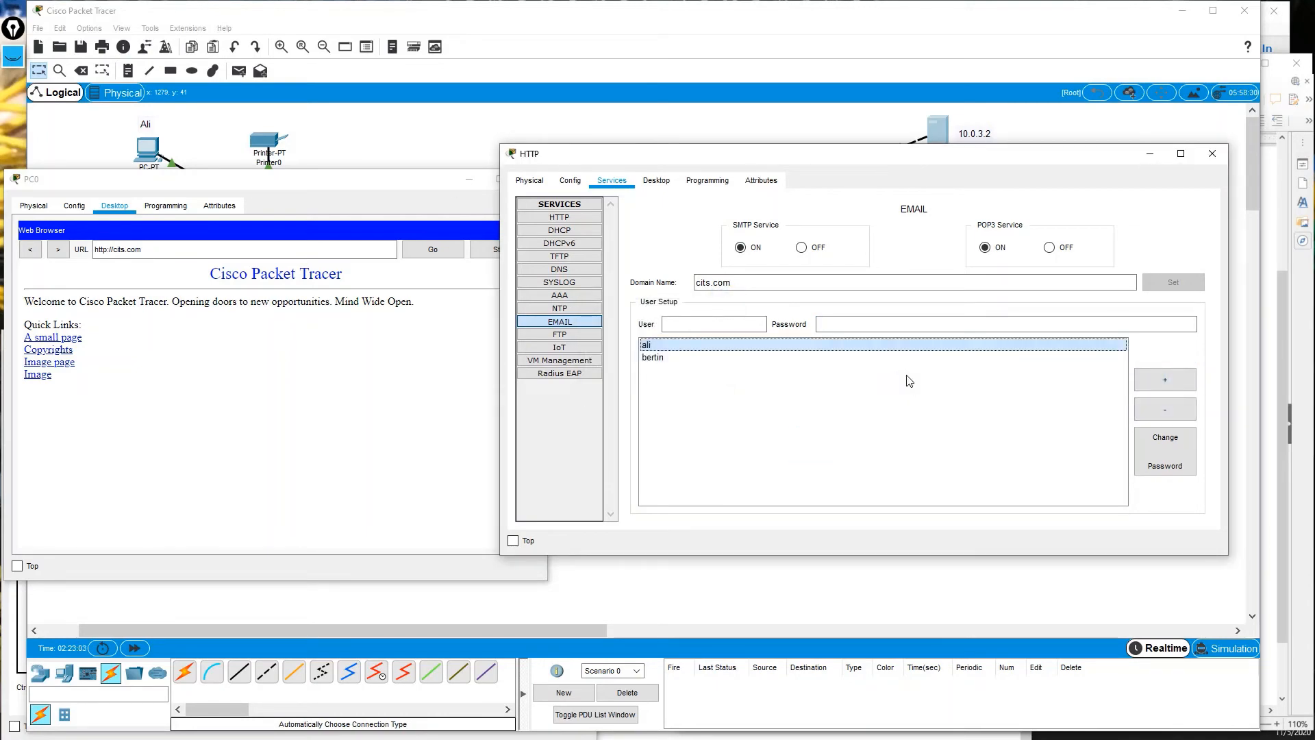
pyautogui.moveTo(269, 183); pyautogui.dragTo(481, 143)
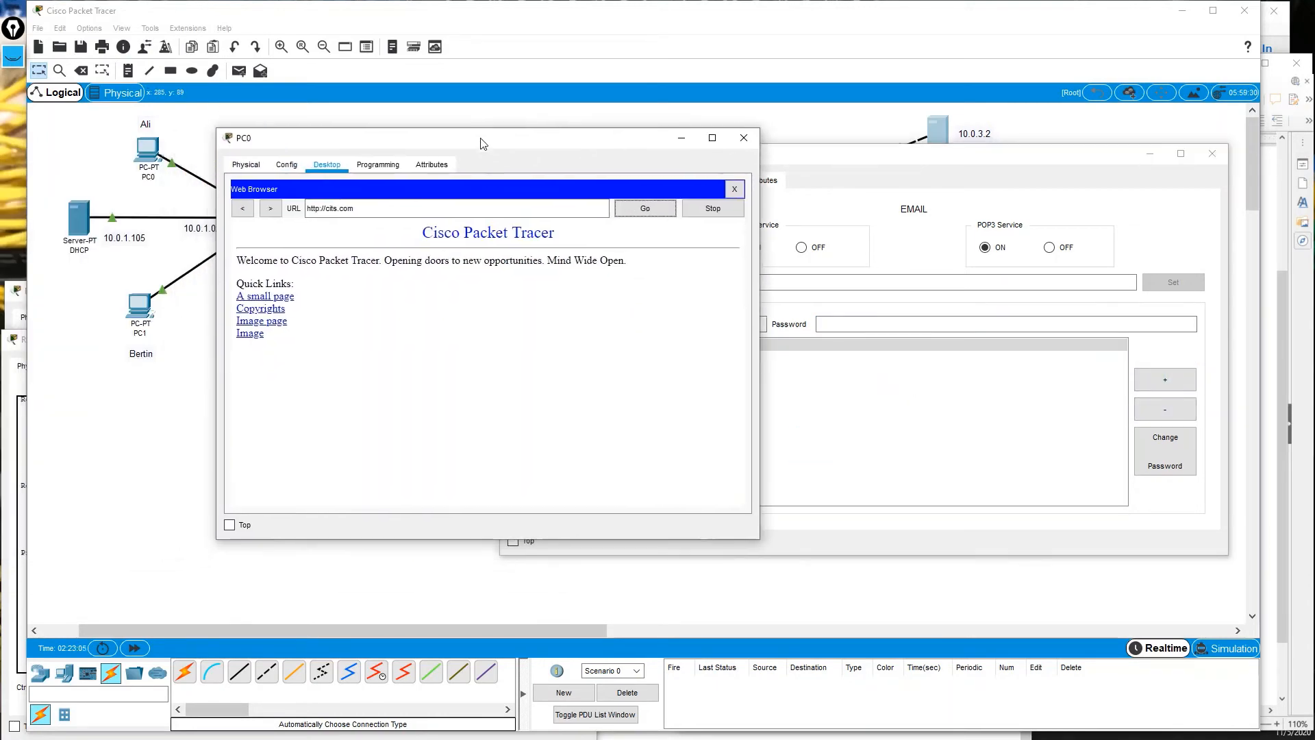
# Give PC1 static IP 10.0.1.2, mask 255.255.255.0, gateway 10.0.1.100, DNS 10.0.4.2, then open Command Prompt.
pyautogui.click(139, 307)
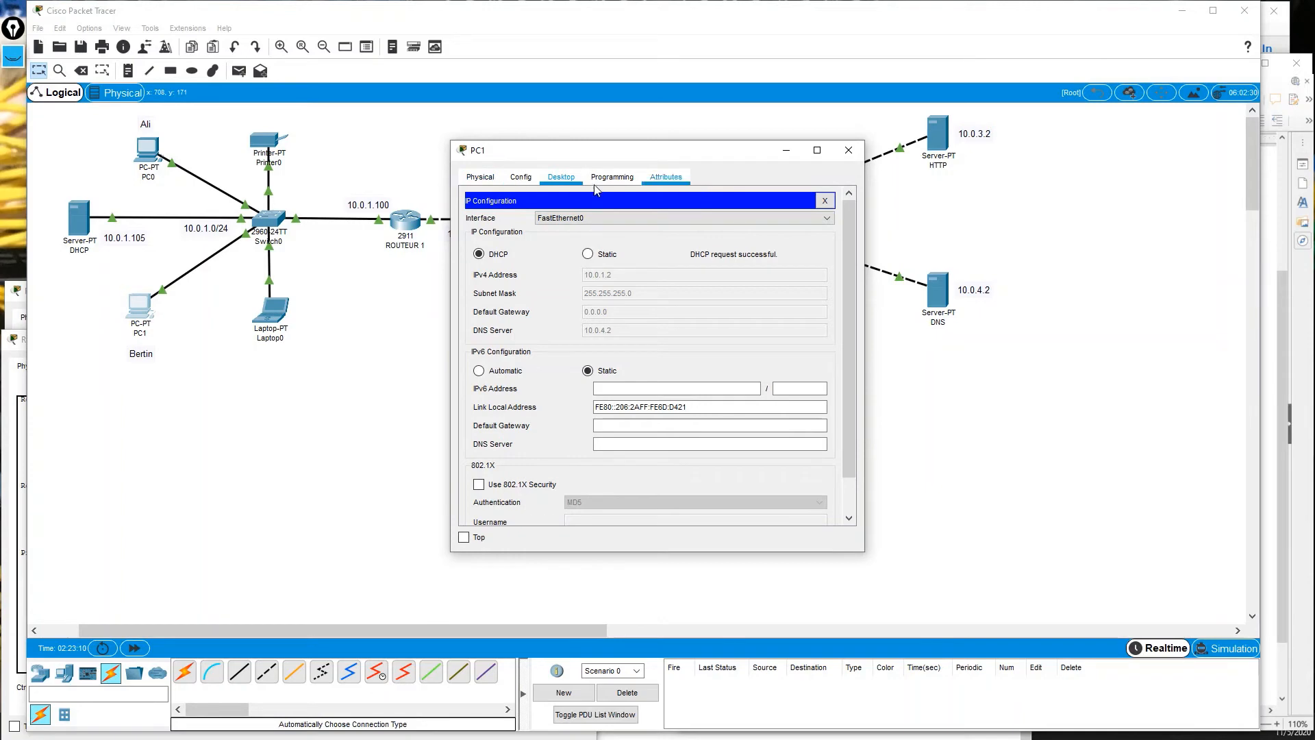
pyautogui.click(586, 256)
pyautogui.click(630, 272)
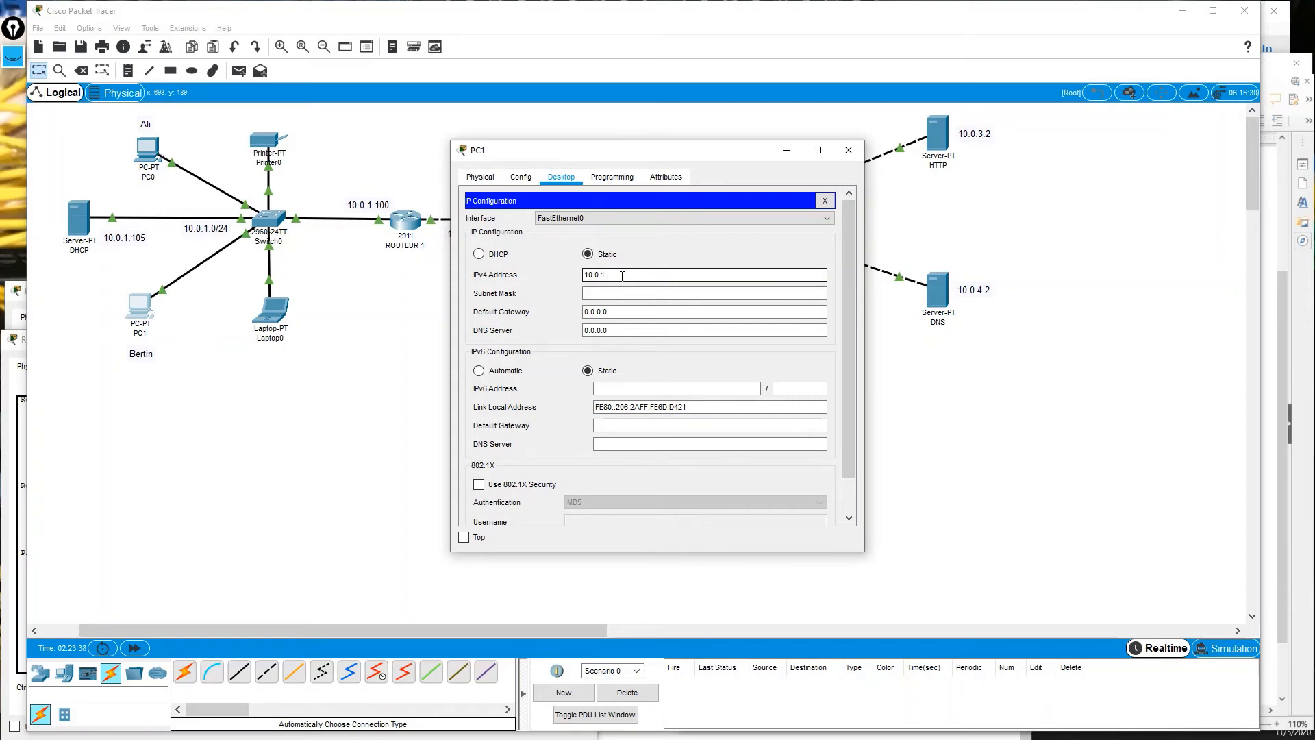
pyautogui.press('Tab')
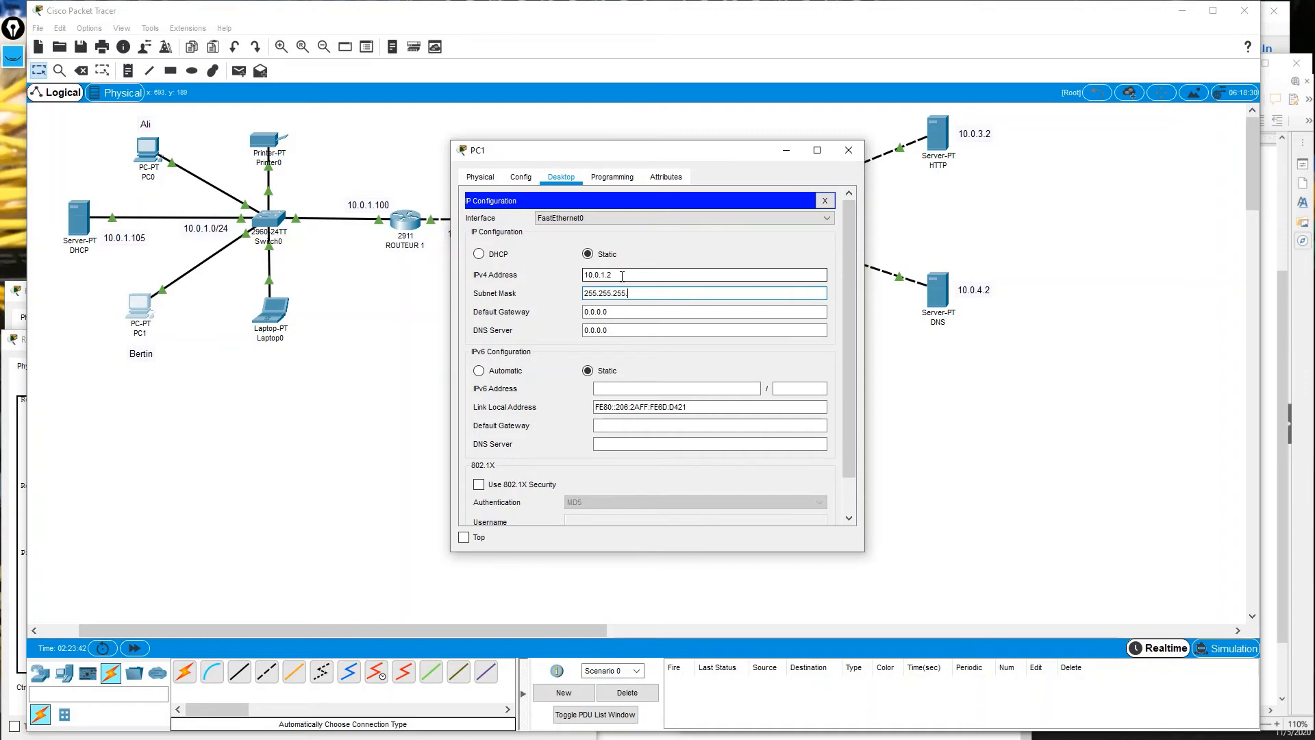
pyautogui.press('Tab')
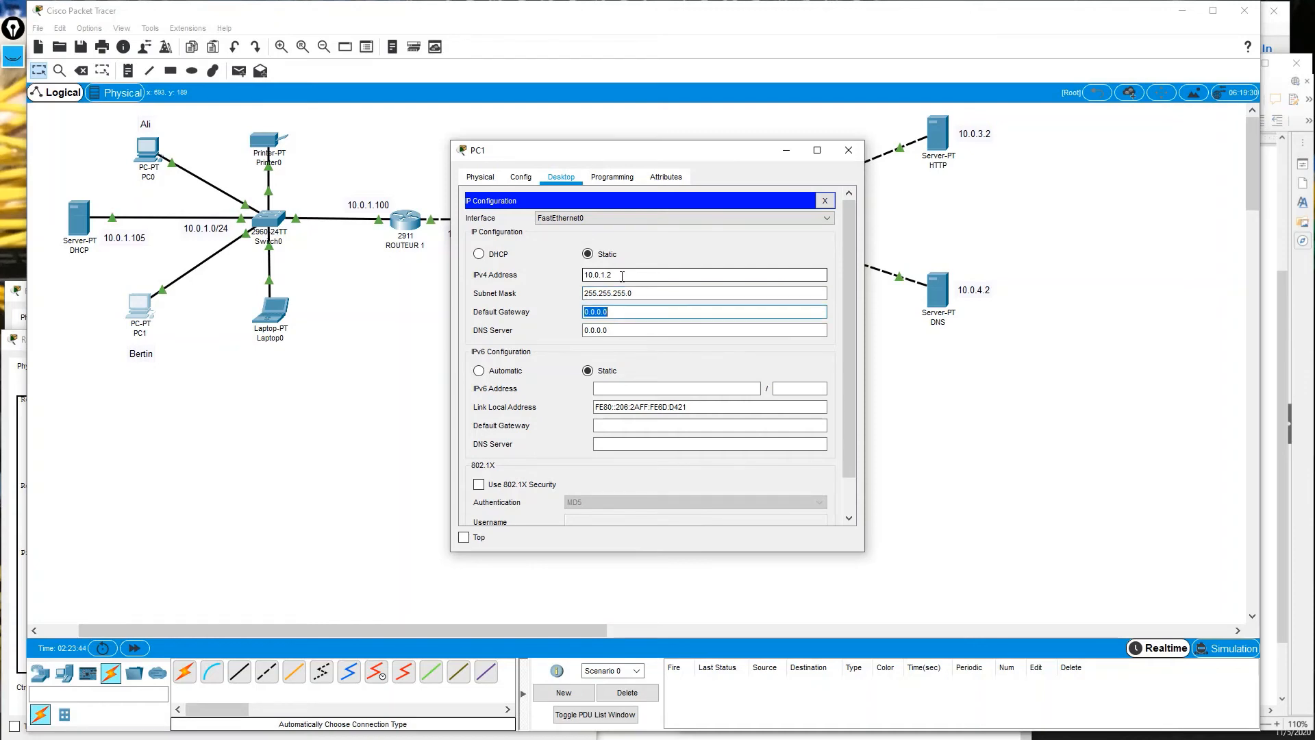
pyautogui.write('10.0.1.100')
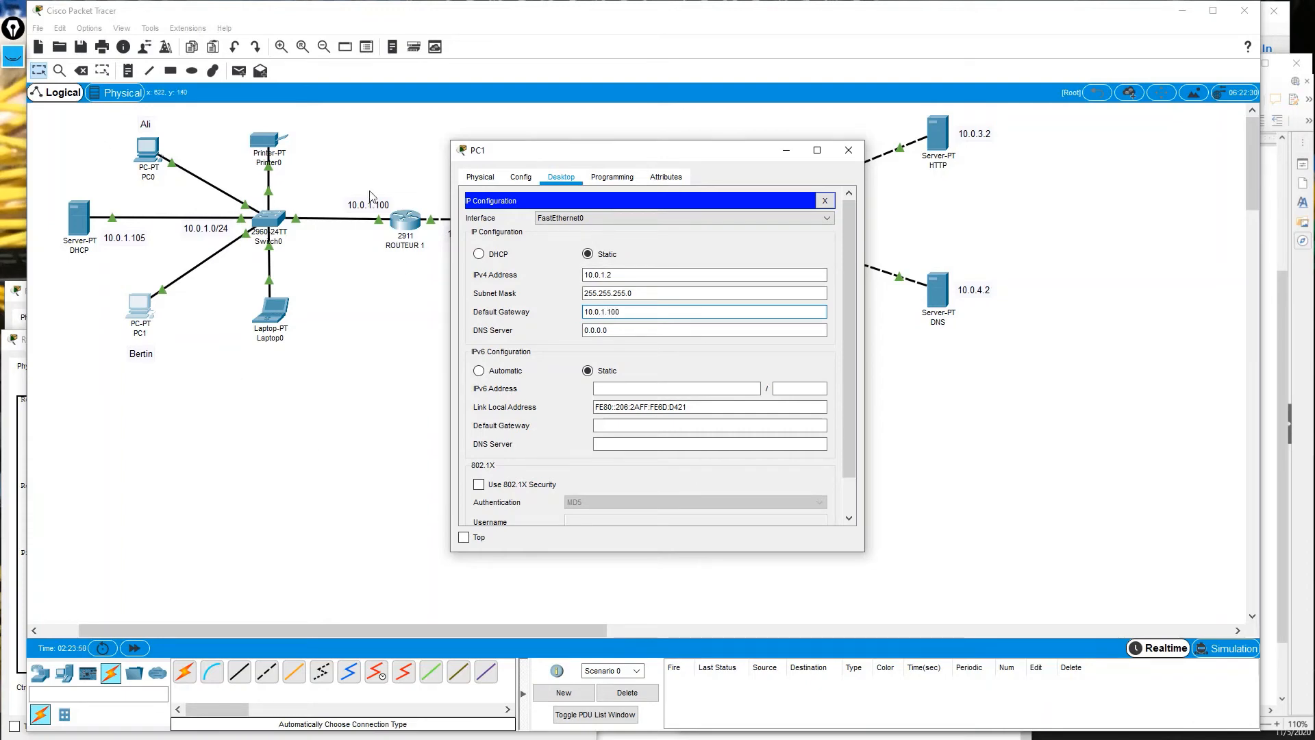
pyautogui.press('Tab')
pyautogui.write('10')
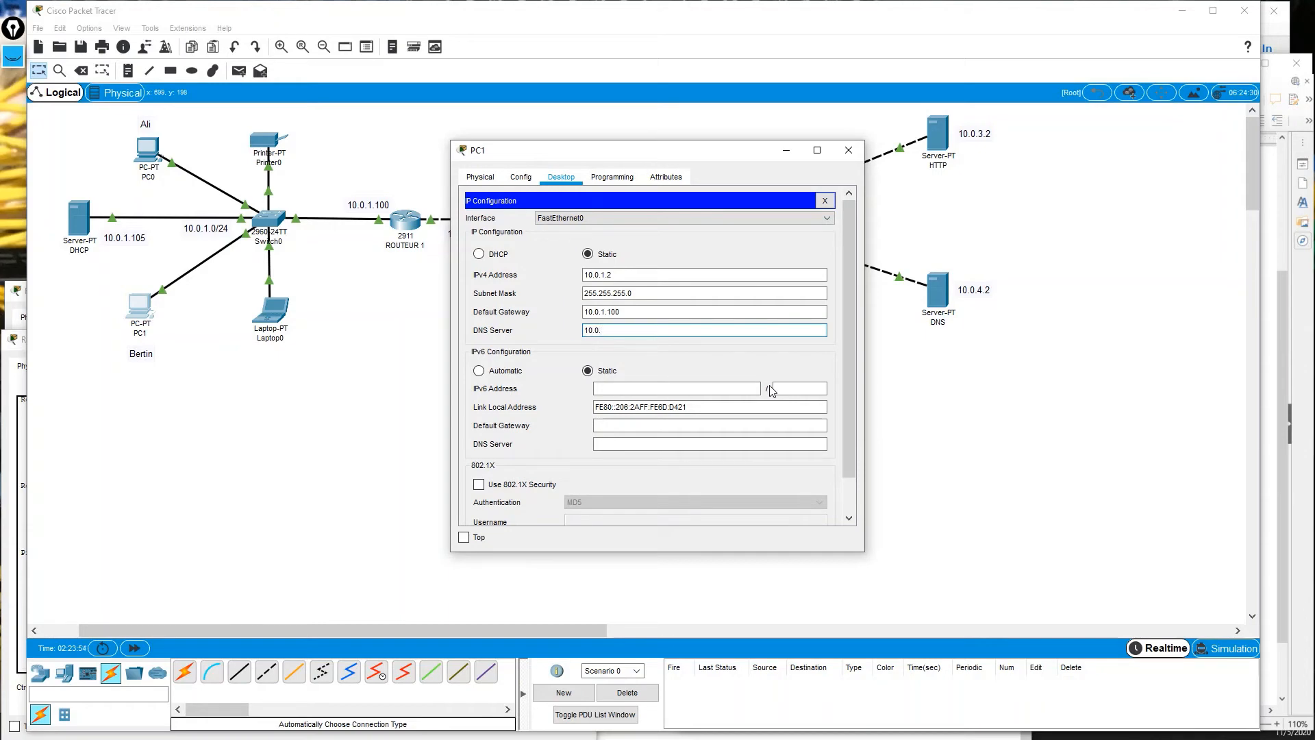
pyautogui.click(825, 200)
pyautogui.click(735, 226)
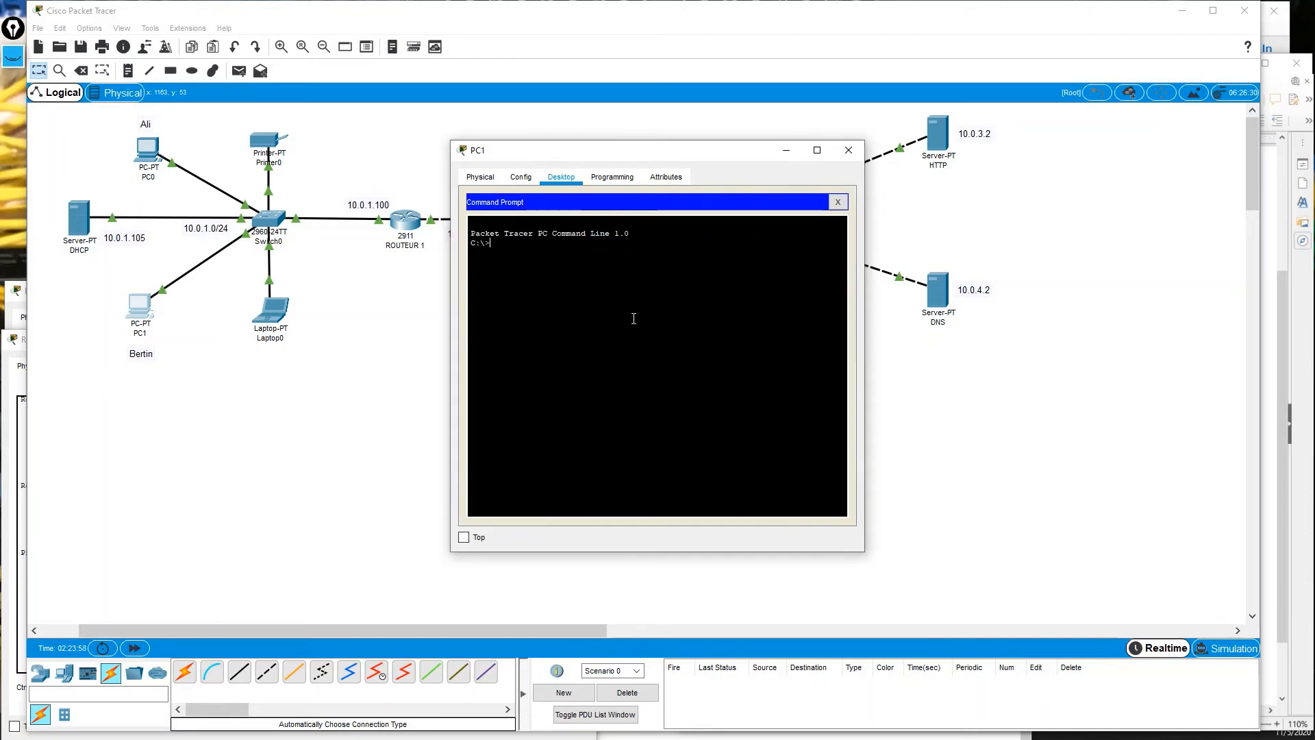
# Ping 10.0.4.2 and then 10.0.3.2 from PC1, both with 0% loss, and close the prompt.
pyautogui.write('ping 10.0.4')
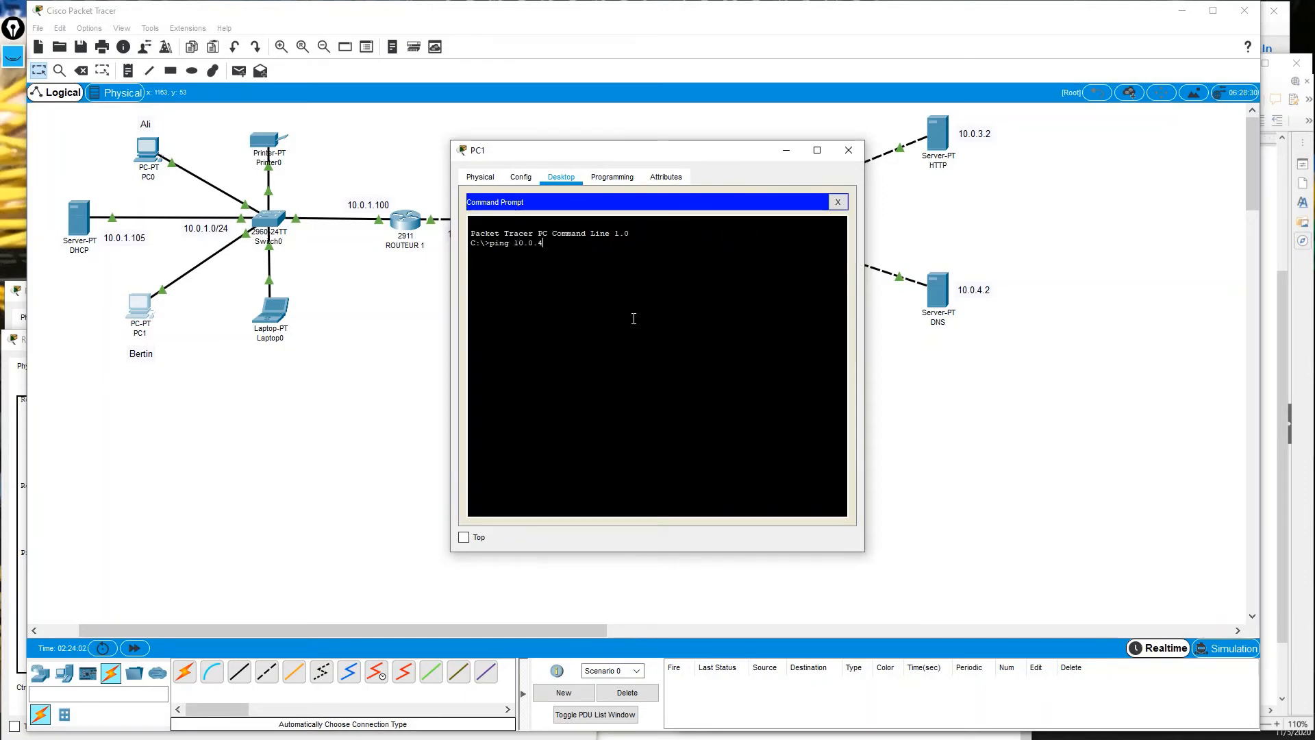
pyautogui.write('.2')
pyautogui.press('Return')
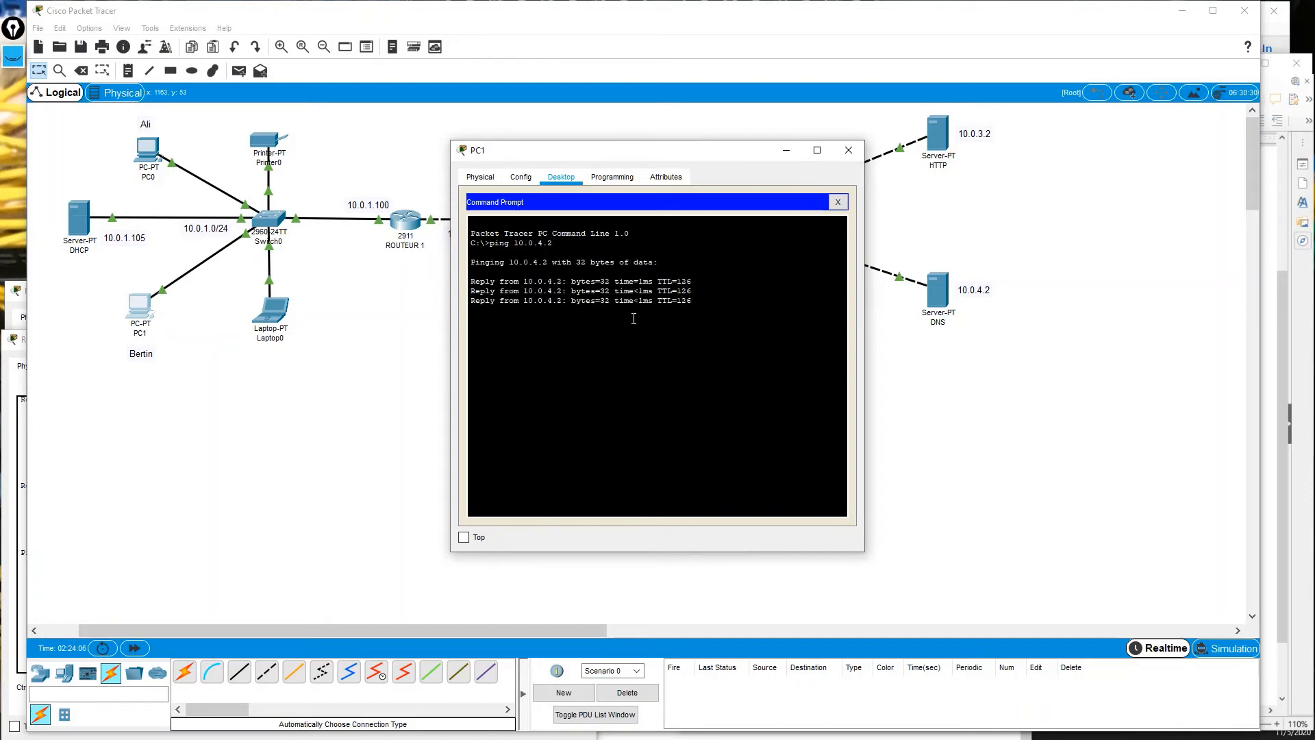
pyautogui.press('Up')
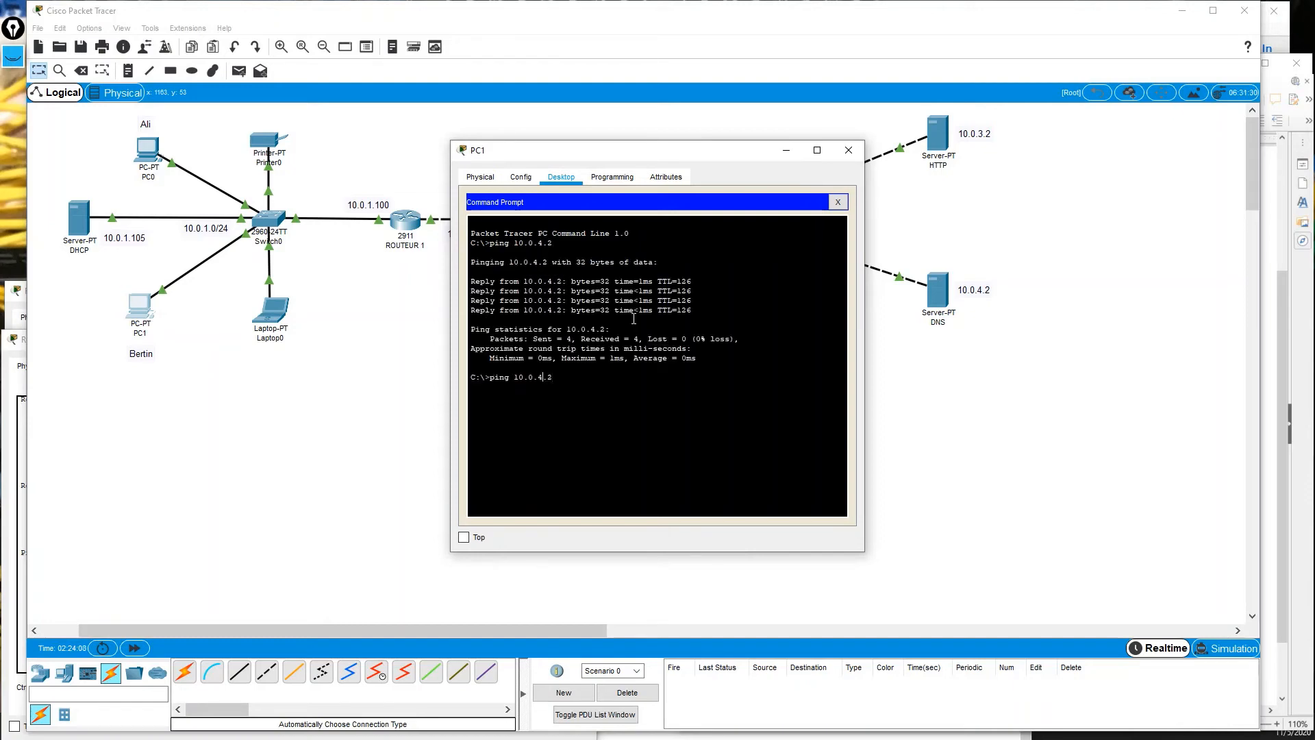
pyautogui.press('BackSpace')
pyautogui.press('BackSpace')
pyautogui.press('BackSpace')
pyautogui.write('3.2')
pyautogui.press('Return')
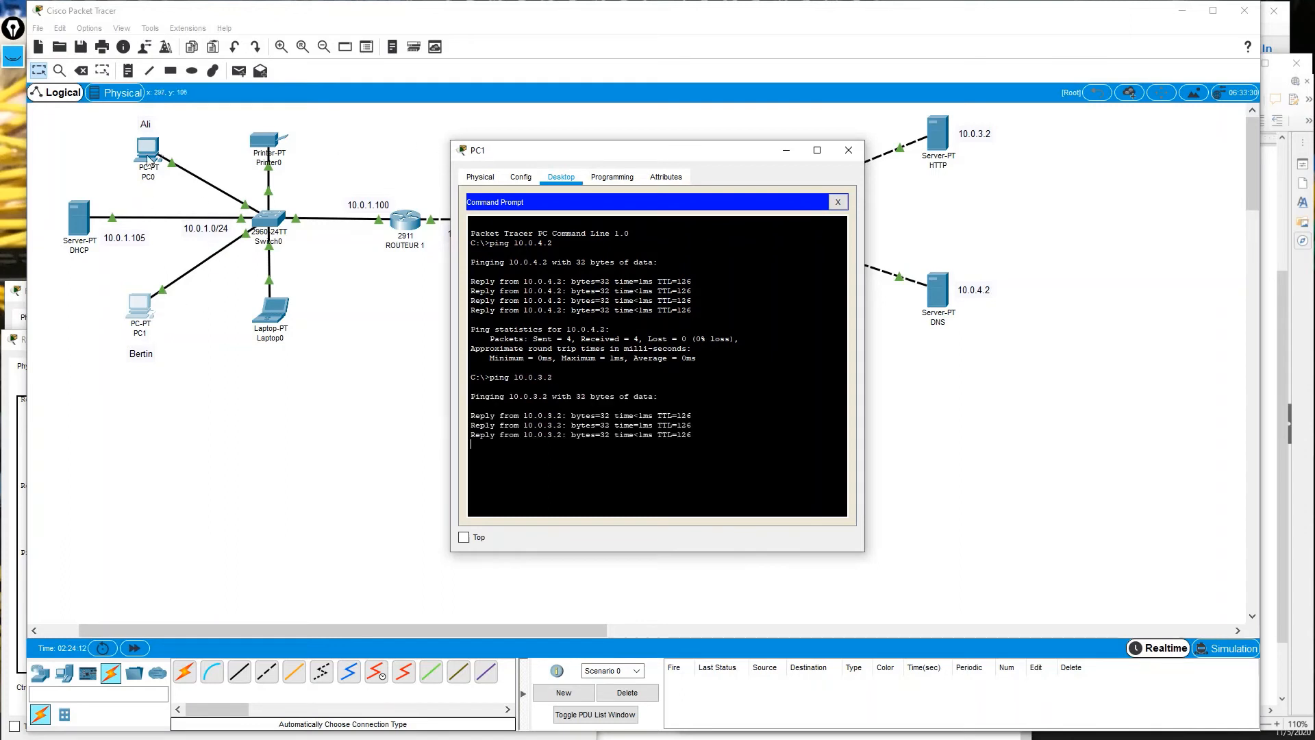
pyautogui.click(836, 201)
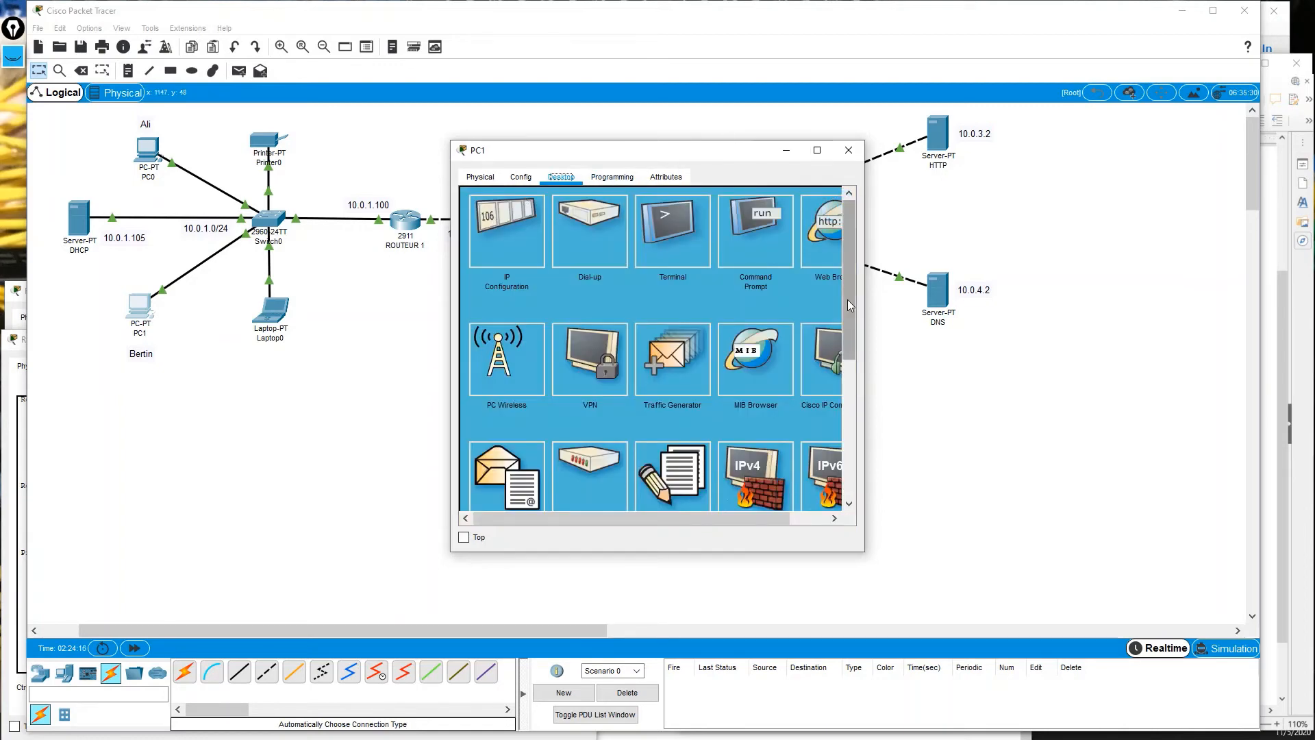
# Open PC1's Email setup and enter the user's name and cits.com email address.
pyautogui.moveTo(865, 294); pyautogui.dragTo(1073, 295)
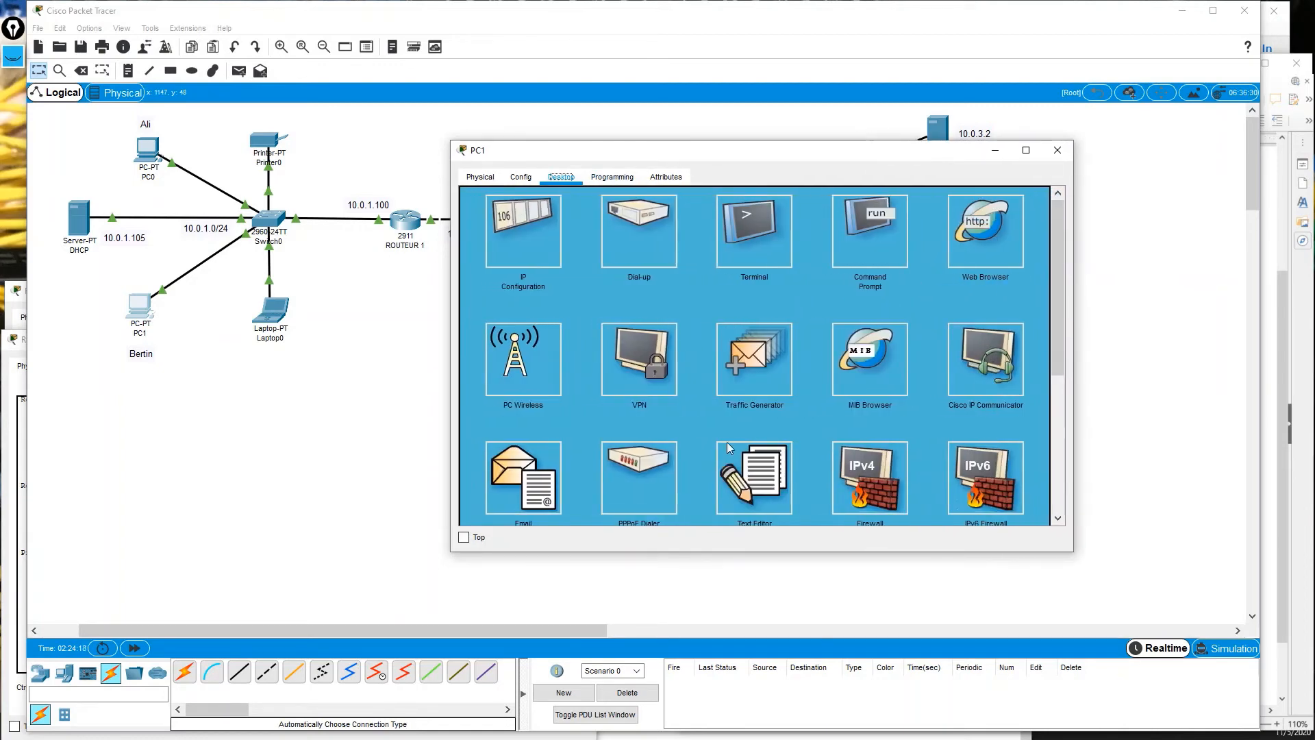
pyautogui.scroll(-2, 729, 446)
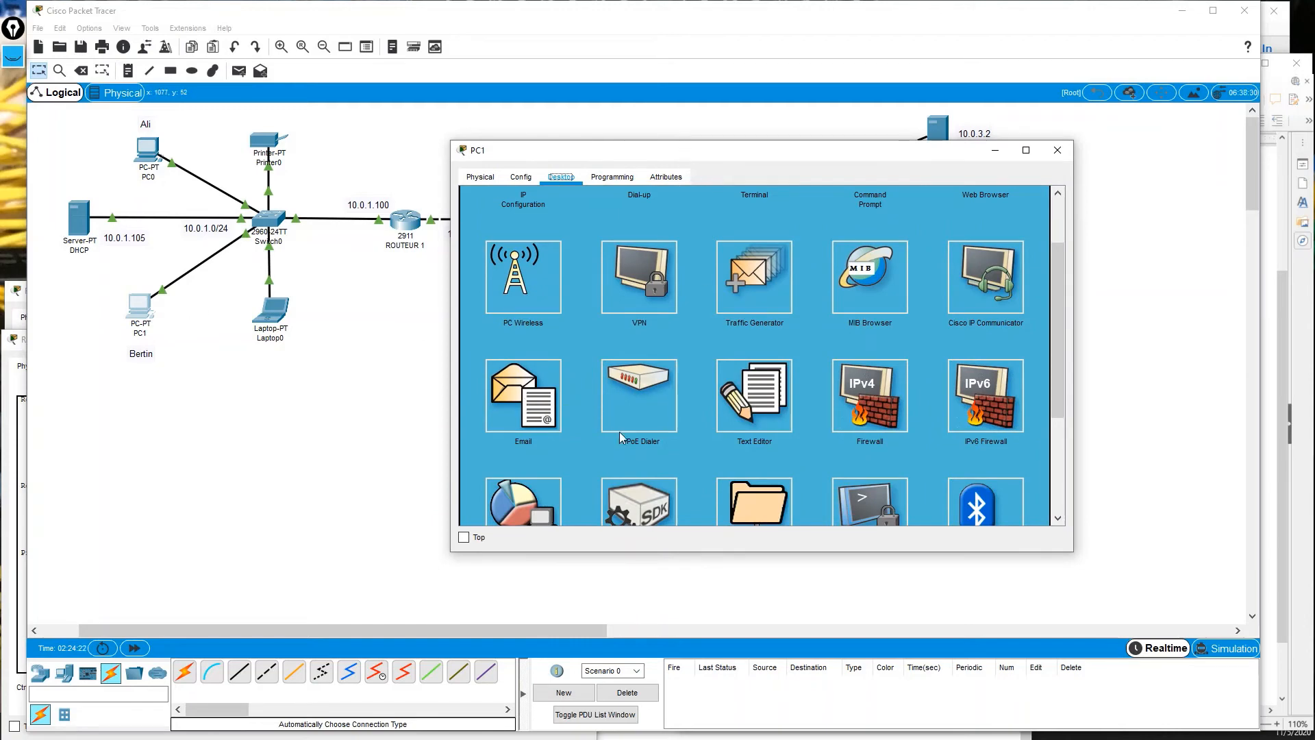
pyautogui.click(517, 397)
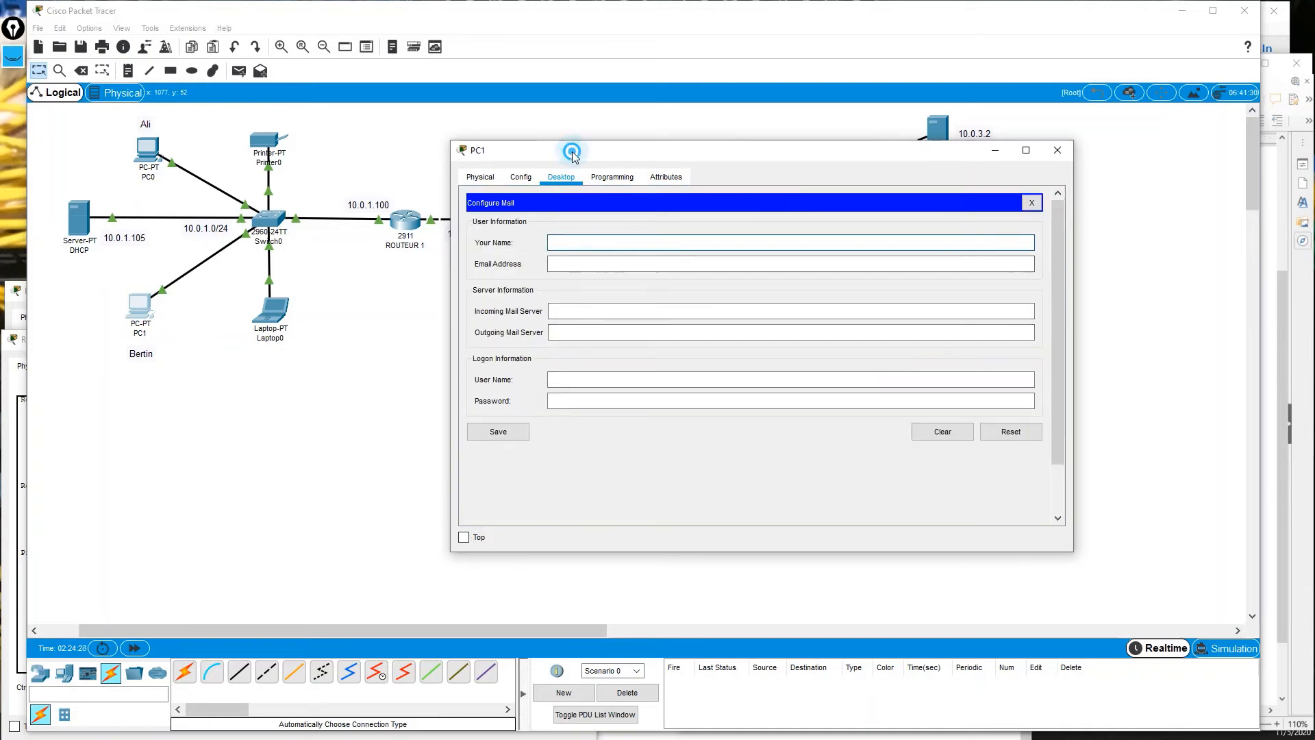
pyautogui.moveTo(571, 151); pyautogui.dragTo(577, 165)
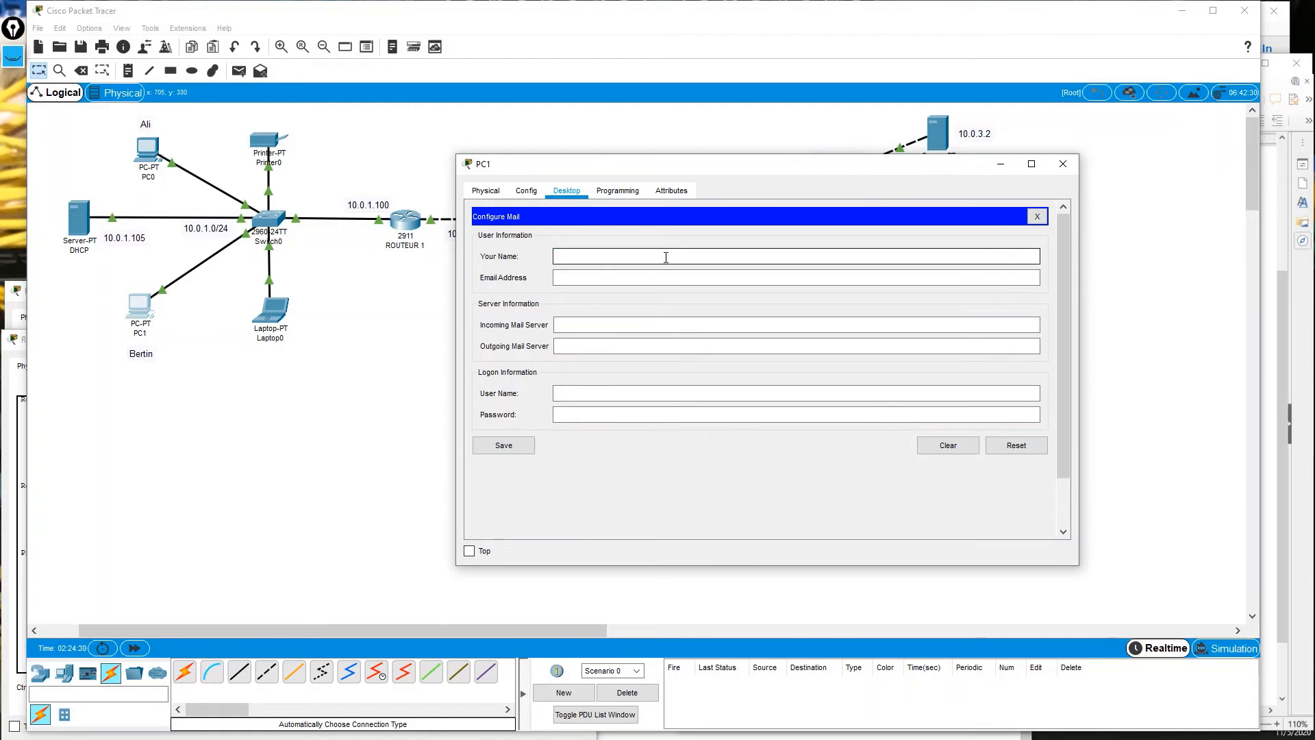
pyautogui.press('Tab')
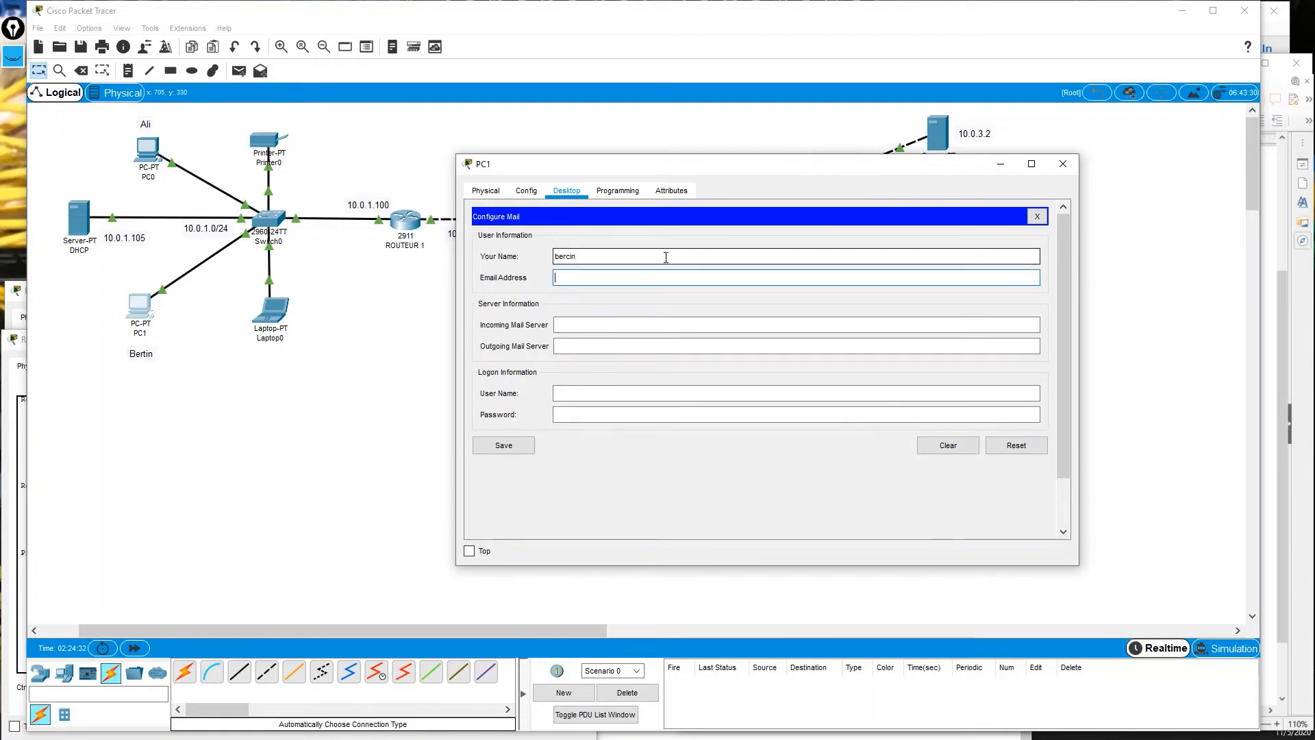
pyautogui.hotkey('shift', 'Tab')
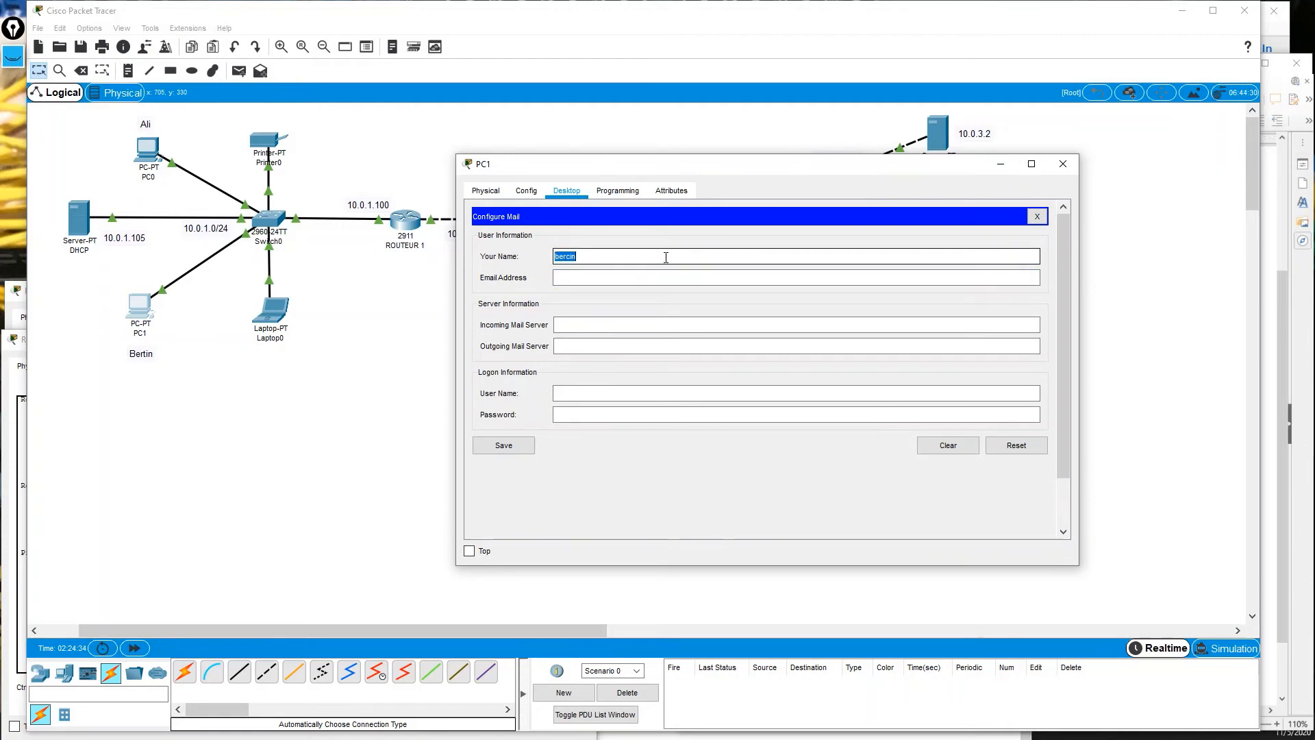
pyautogui.write('b')
pyautogui.press('Tab')
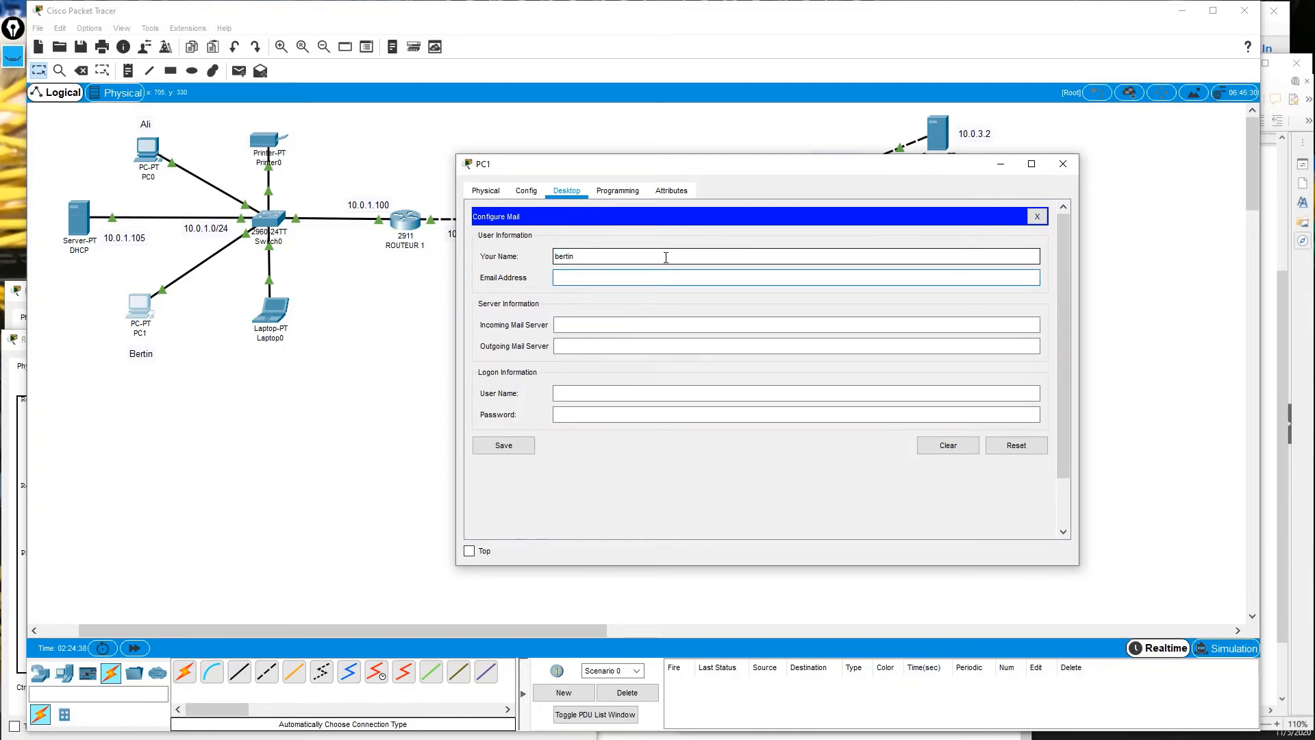
pyautogui.write('berti')
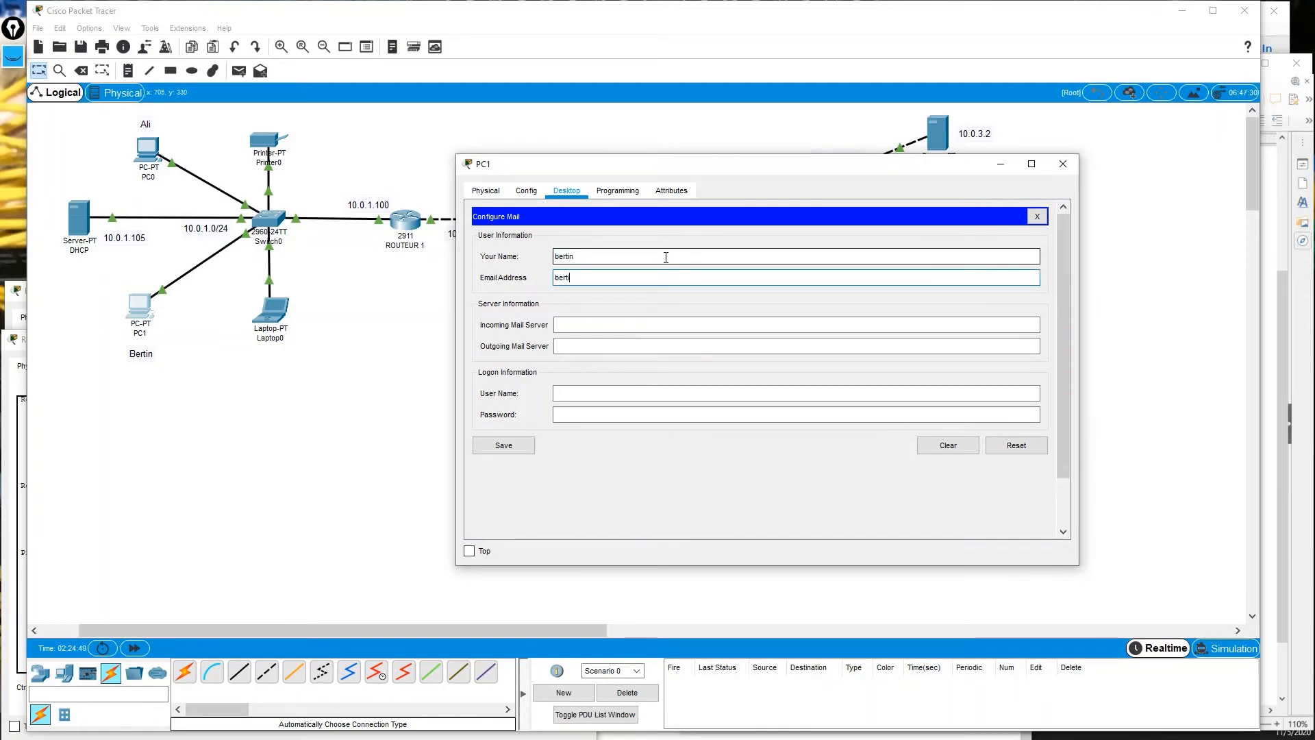
pyautogui.write('n@cits.com')
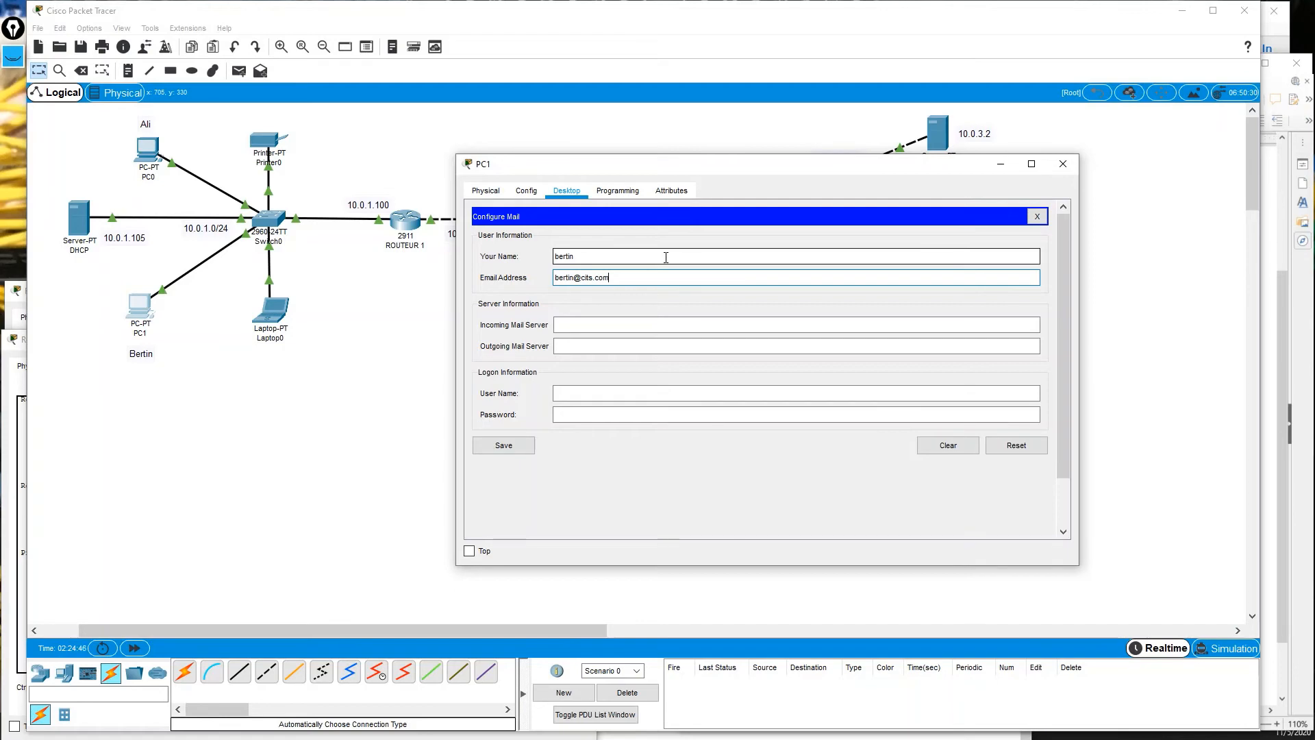
pyautogui.press('Tab')
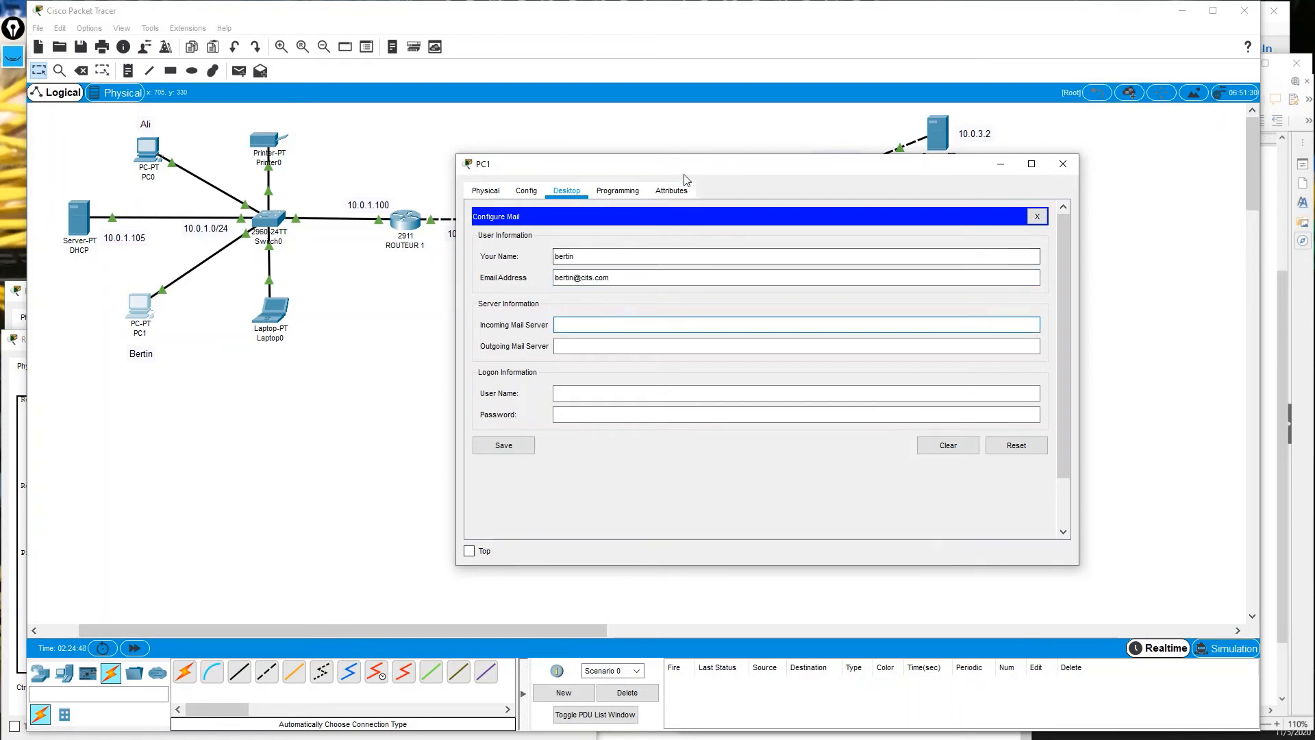
# Set incoming and outgoing mail servers to 10.0.3.2, enter the login name and password, and save.
pyautogui.moveTo(686, 174); pyautogui.dragTo(272, 215)
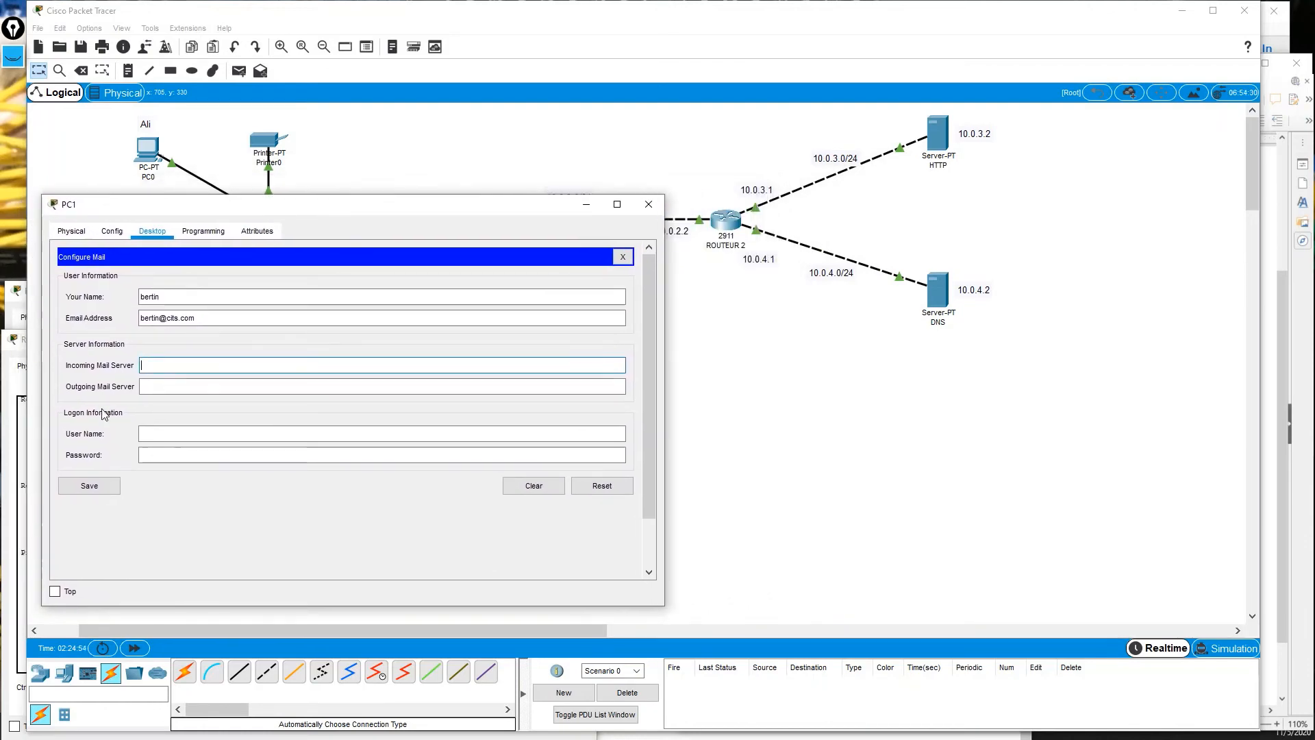
pyautogui.click(160, 363)
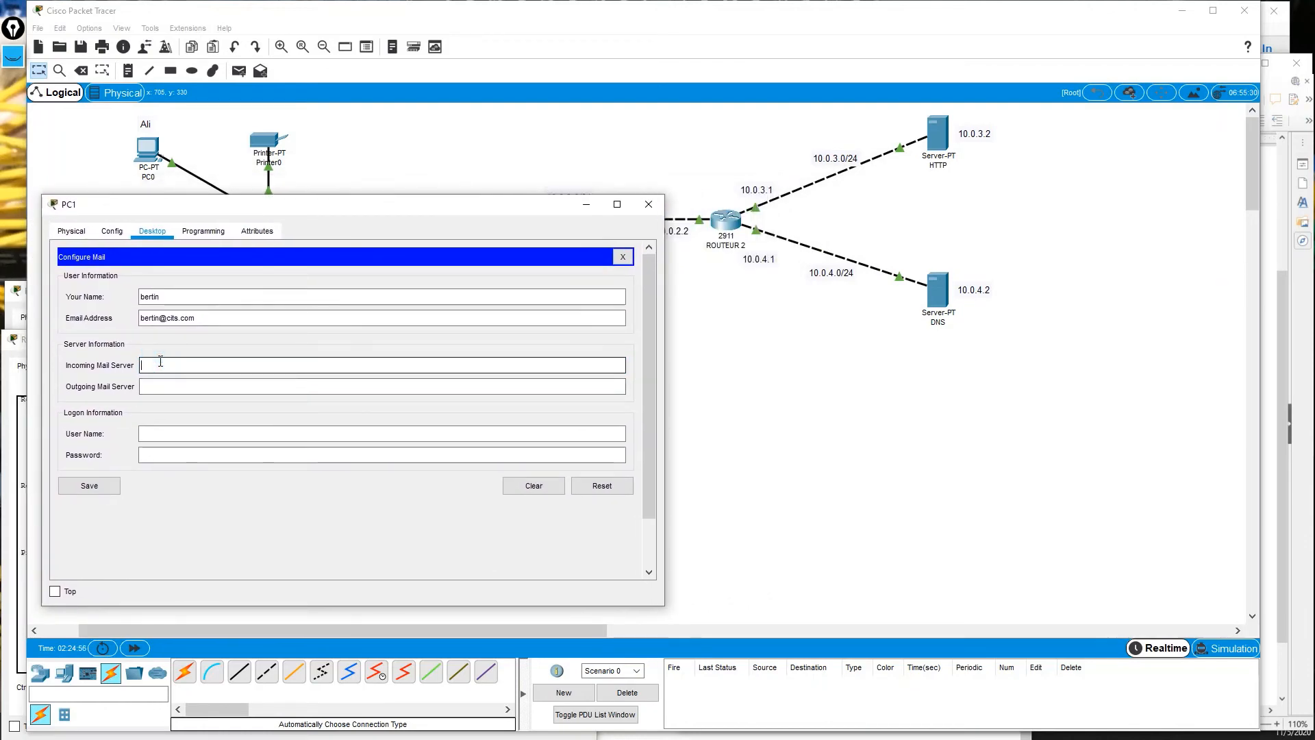
pyautogui.write('10.0.')
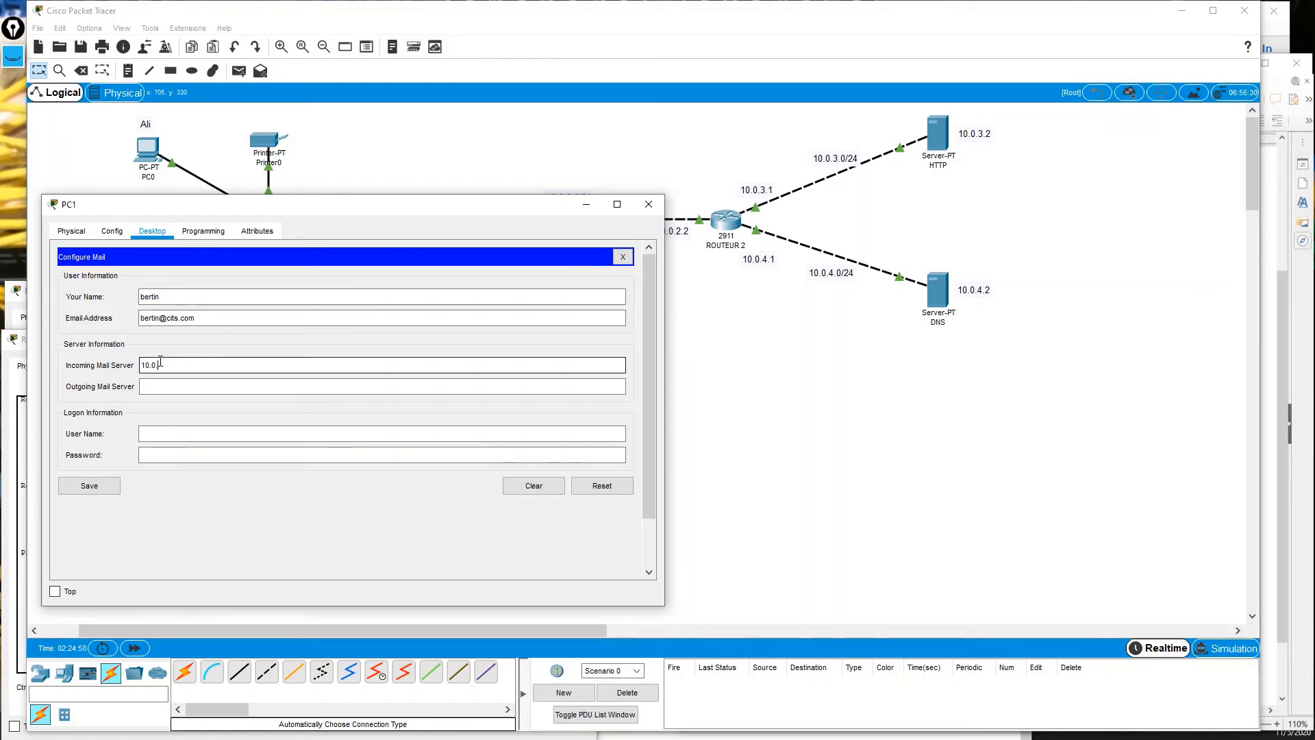
pyautogui.write('3.2')
pyautogui.press('Tab')
pyautogui.write('10')
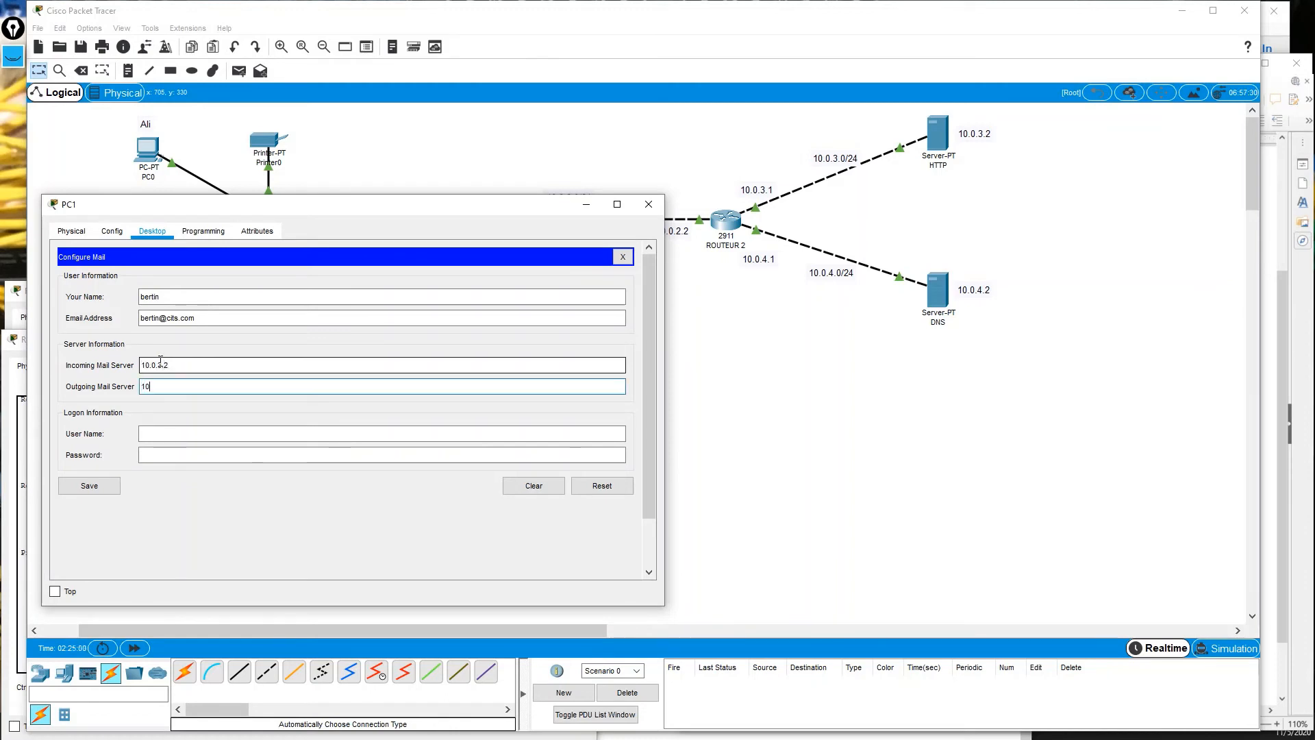
pyautogui.write('.0.3.2')
pyautogui.click(200, 439)
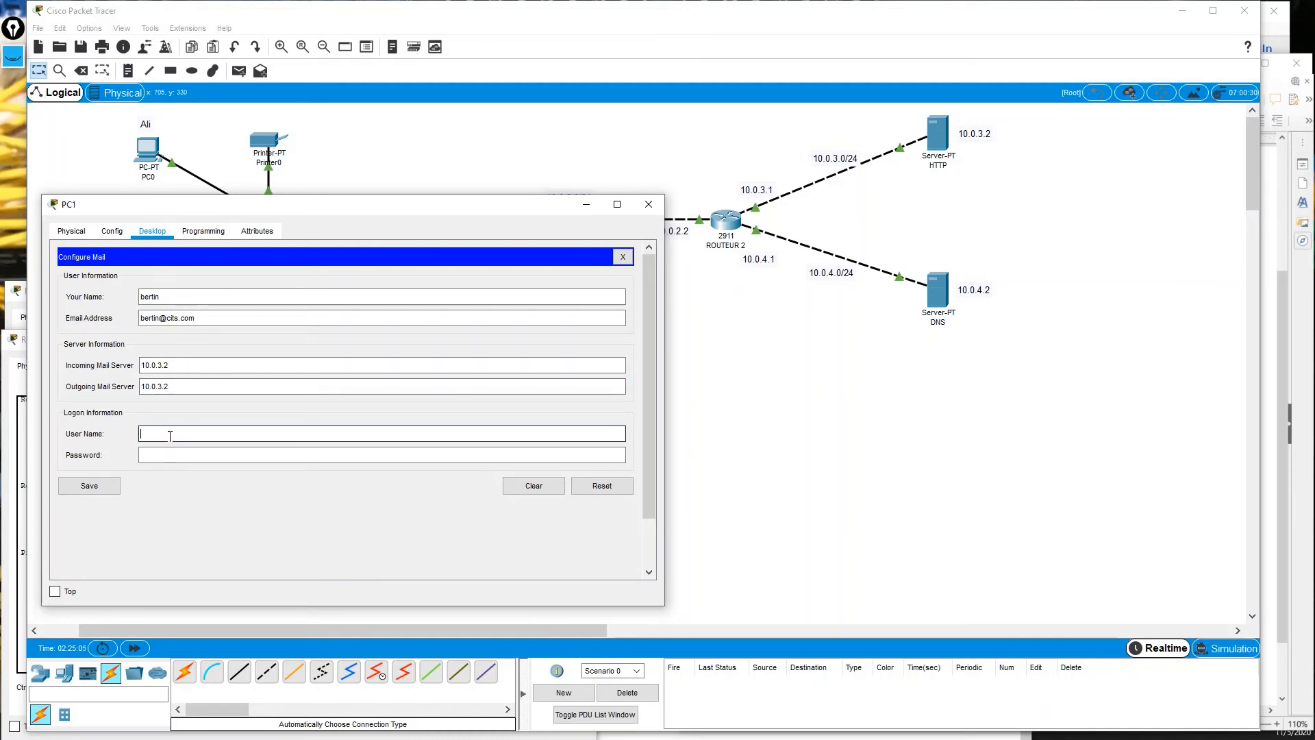
pyautogui.write('bertin')
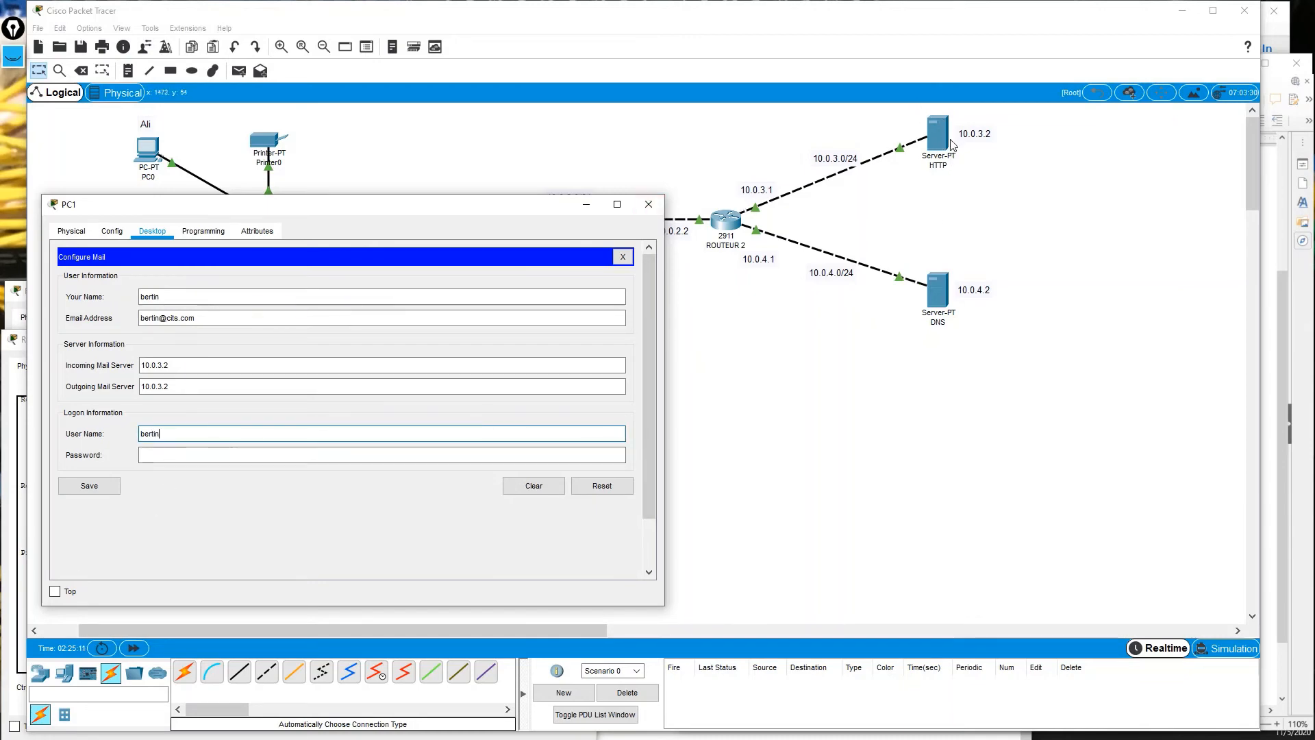
pyautogui.click(310, 463)
pyautogui.write('1234')
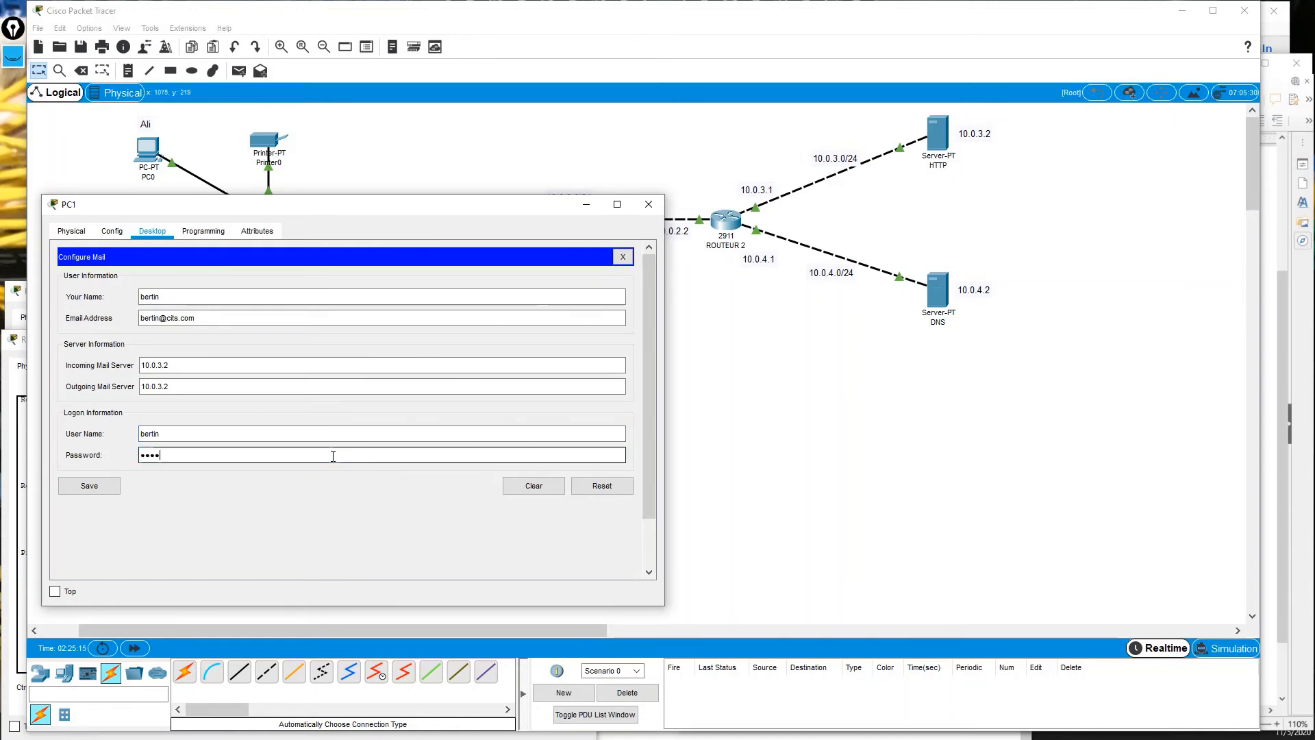
pyautogui.click(104, 485)
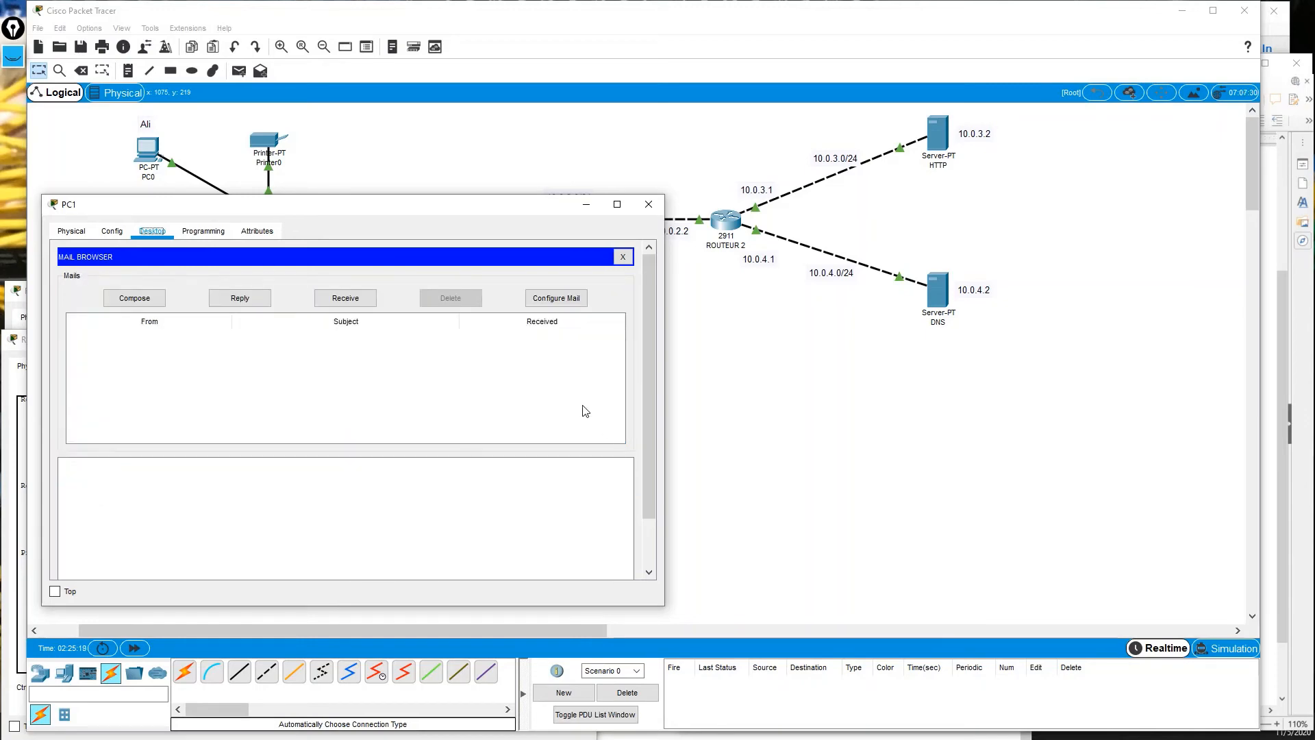
# Close PC0's web browser and open its Email account setup.
pyautogui.moveTo(347, 200); pyautogui.dragTo(751, 182)
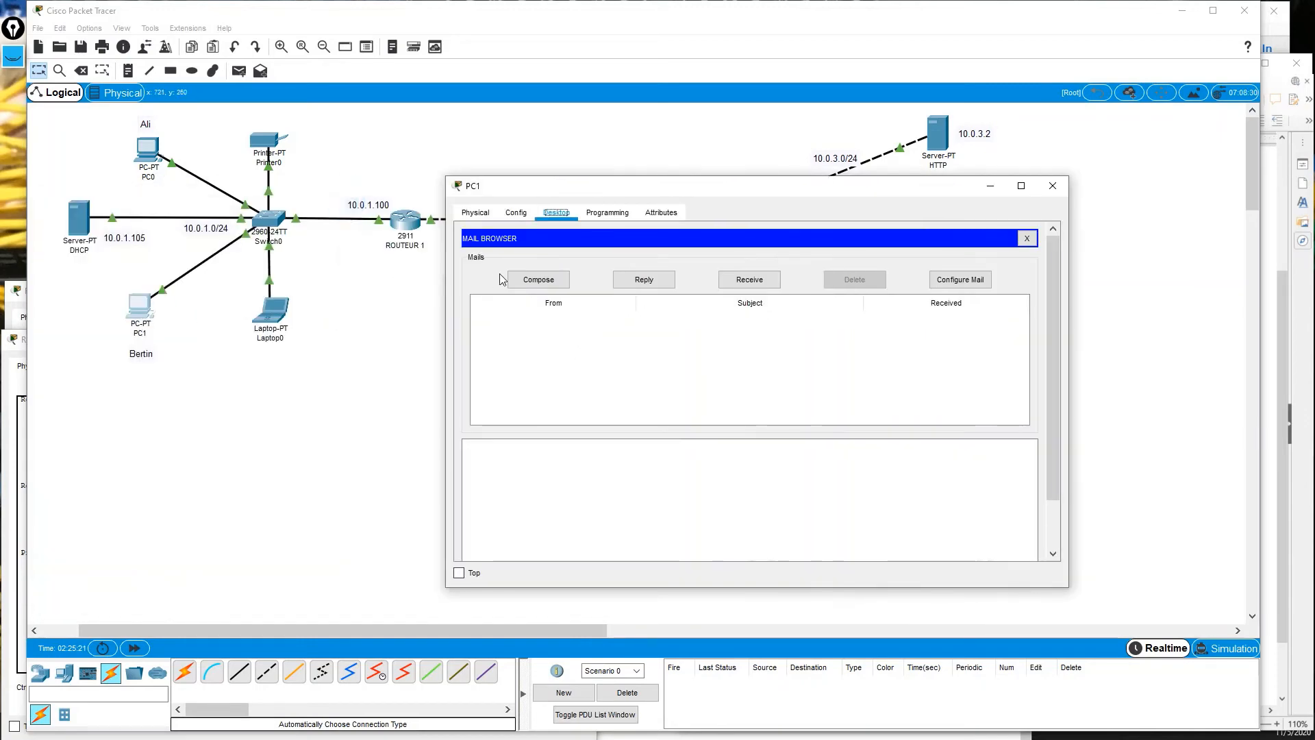
pyautogui.click(150, 152)
pyautogui.moveTo(347, 142); pyautogui.dragTo(316, 146)
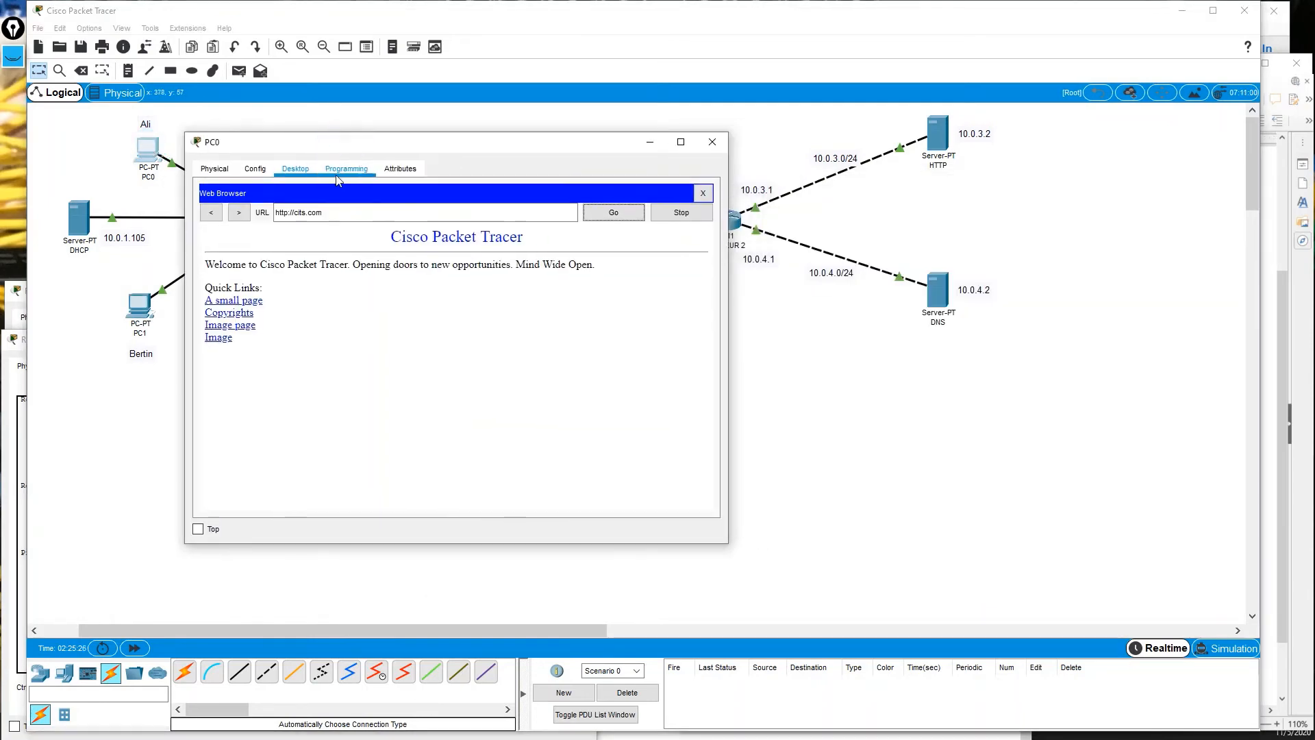
pyautogui.click(702, 192)
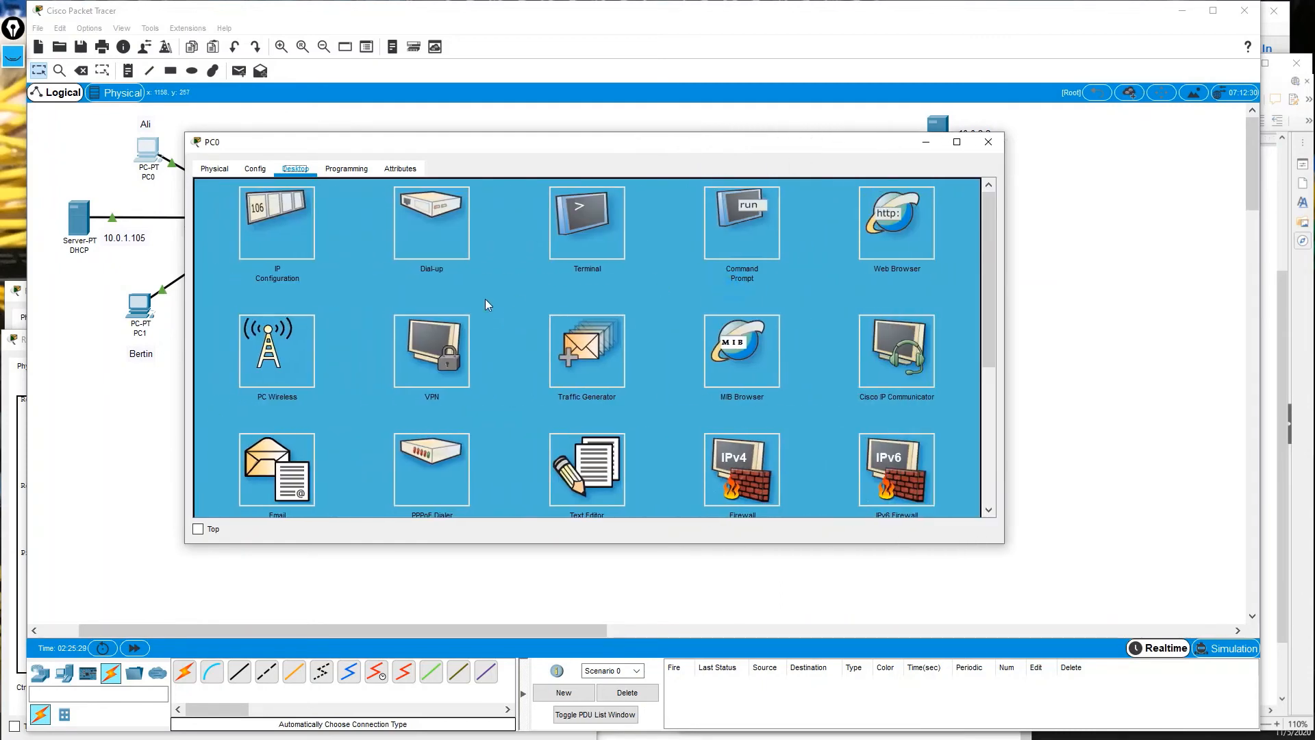
pyautogui.scroll(-3, 335, 385)
pyautogui.click(271, 350)
pyautogui.click(363, 197)
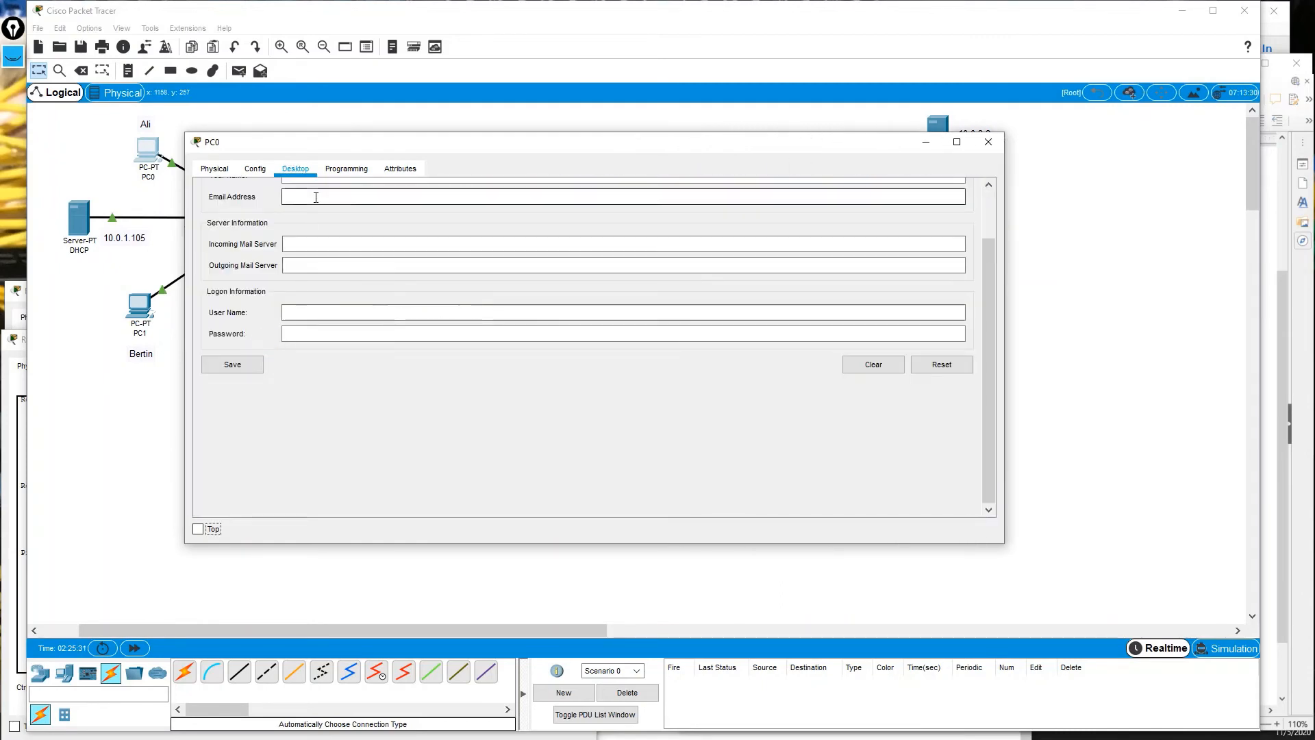
pyautogui.scroll(2, 368, 250)
pyautogui.scroll(1, 368, 252)
# Enter PC0's user display name and cits.com email address.
pyautogui.click(322, 235)
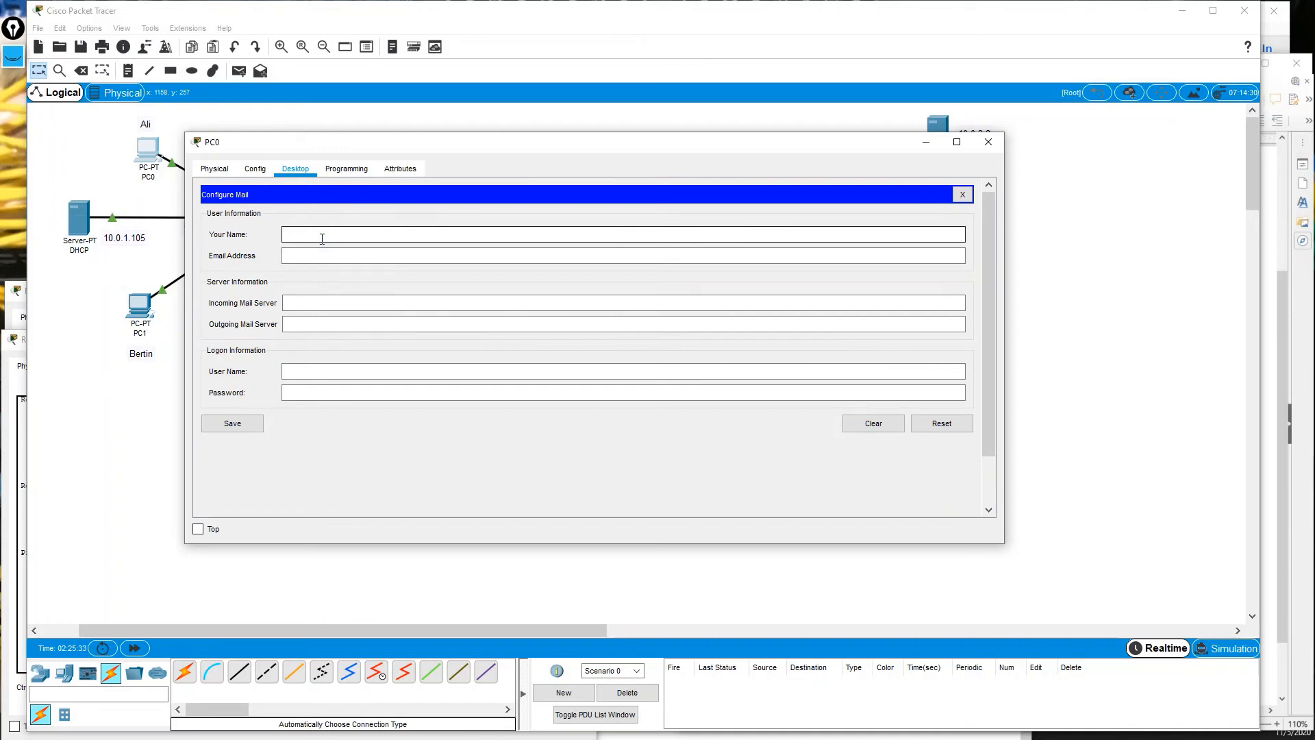
pyautogui.write('ali')
pyautogui.press('Tab')
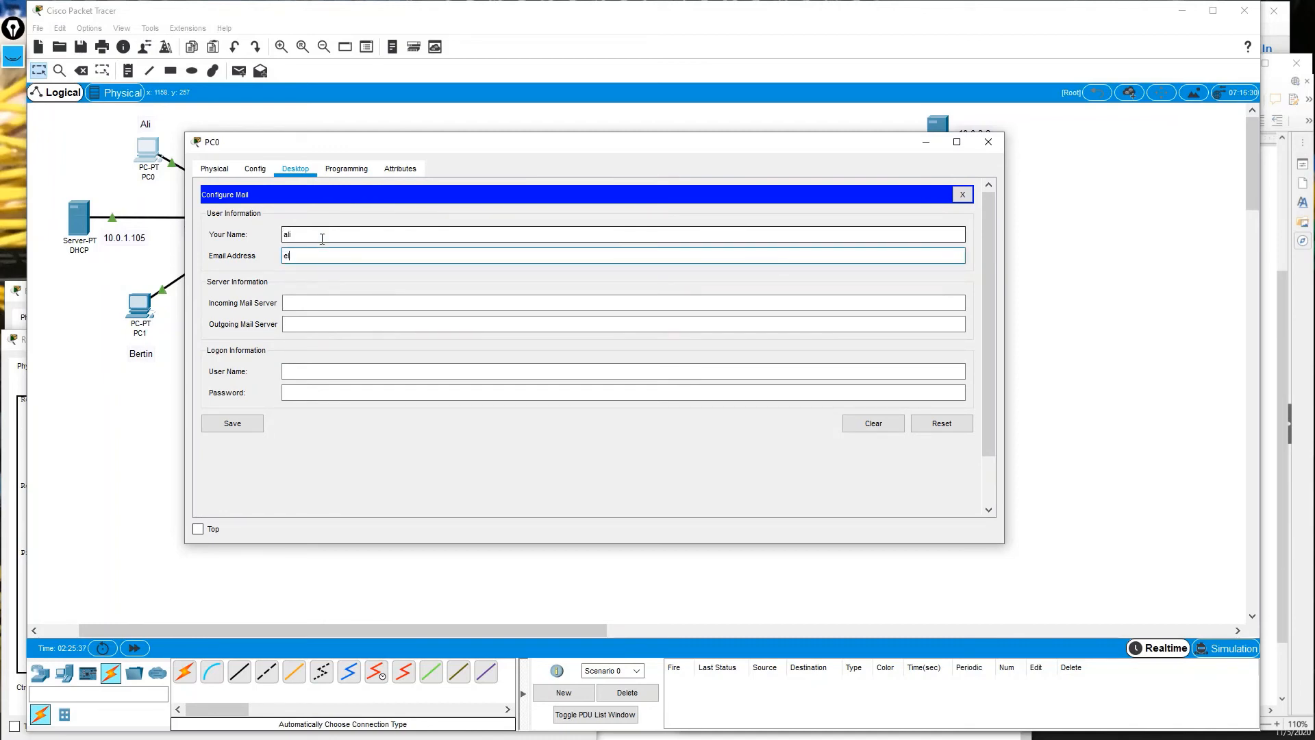
pyautogui.write('ali@cits.com')
pyautogui.press('Tab')
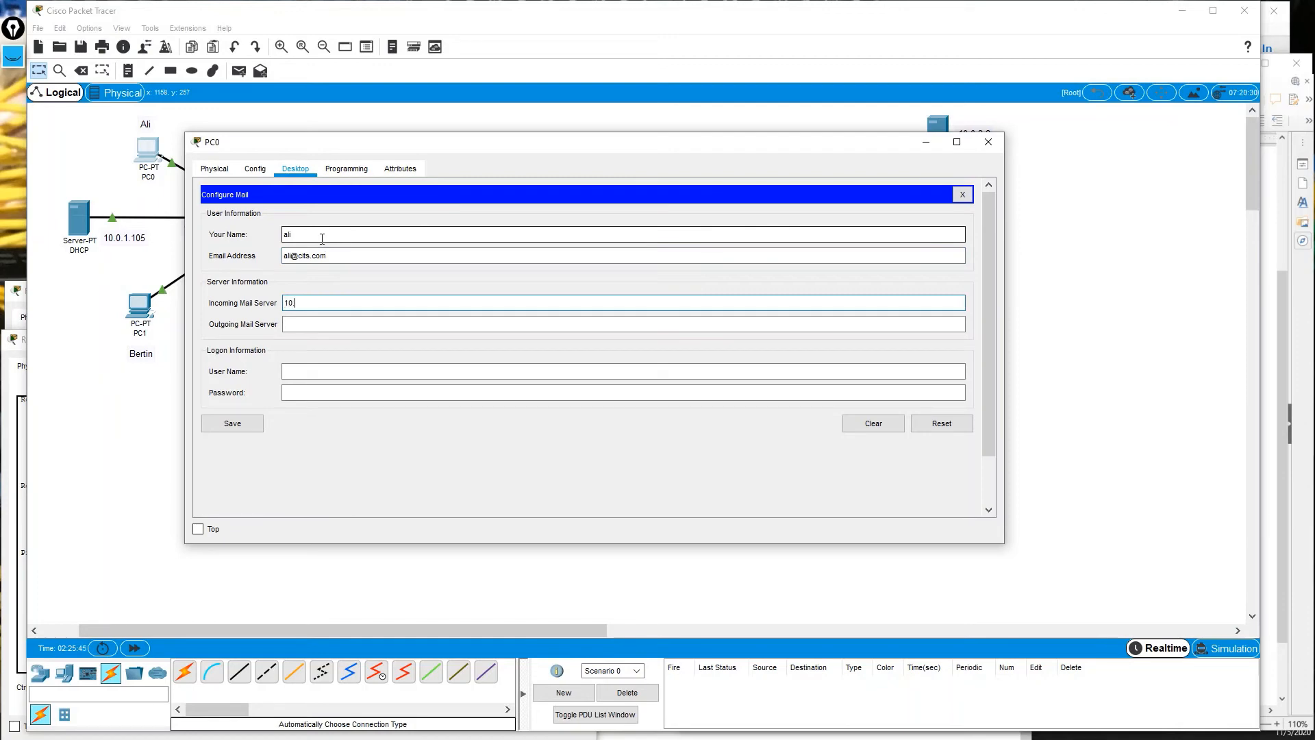
# Set both mail servers to 10.0.3.2, enter the login name, save, and start a new message.
pyautogui.moveTo(595, 142); pyautogui.dragTo(481, 151)
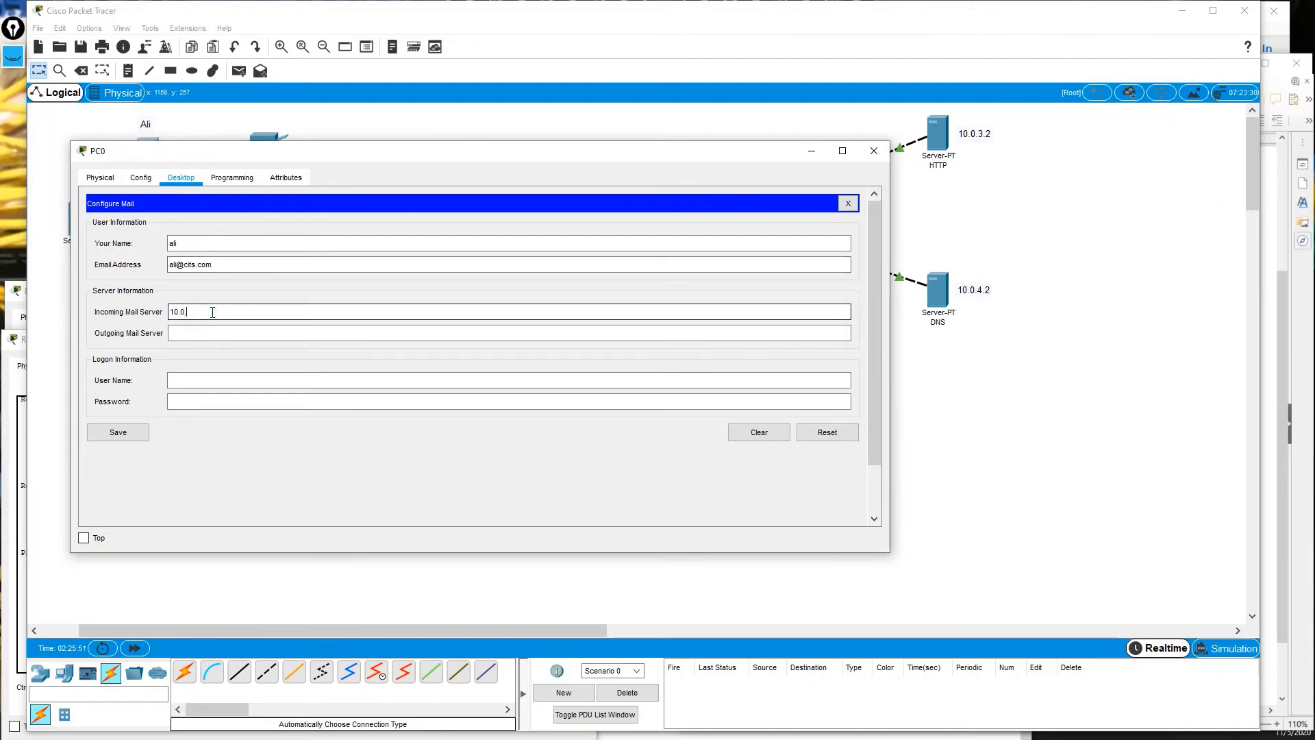
pyautogui.write('3.2')
pyautogui.press('Tab')
pyautogui.write('10.0.3')
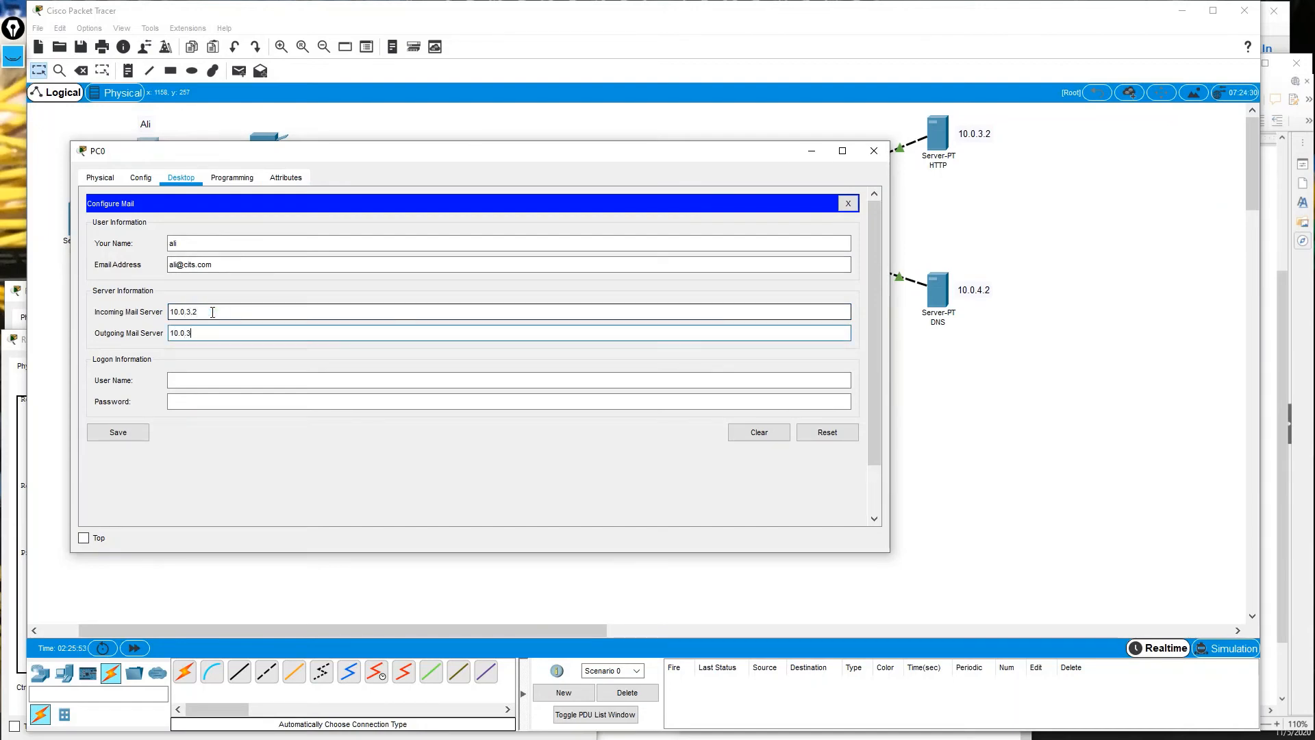
pyautogui.write('.2')
pyautogui.press('Tab')
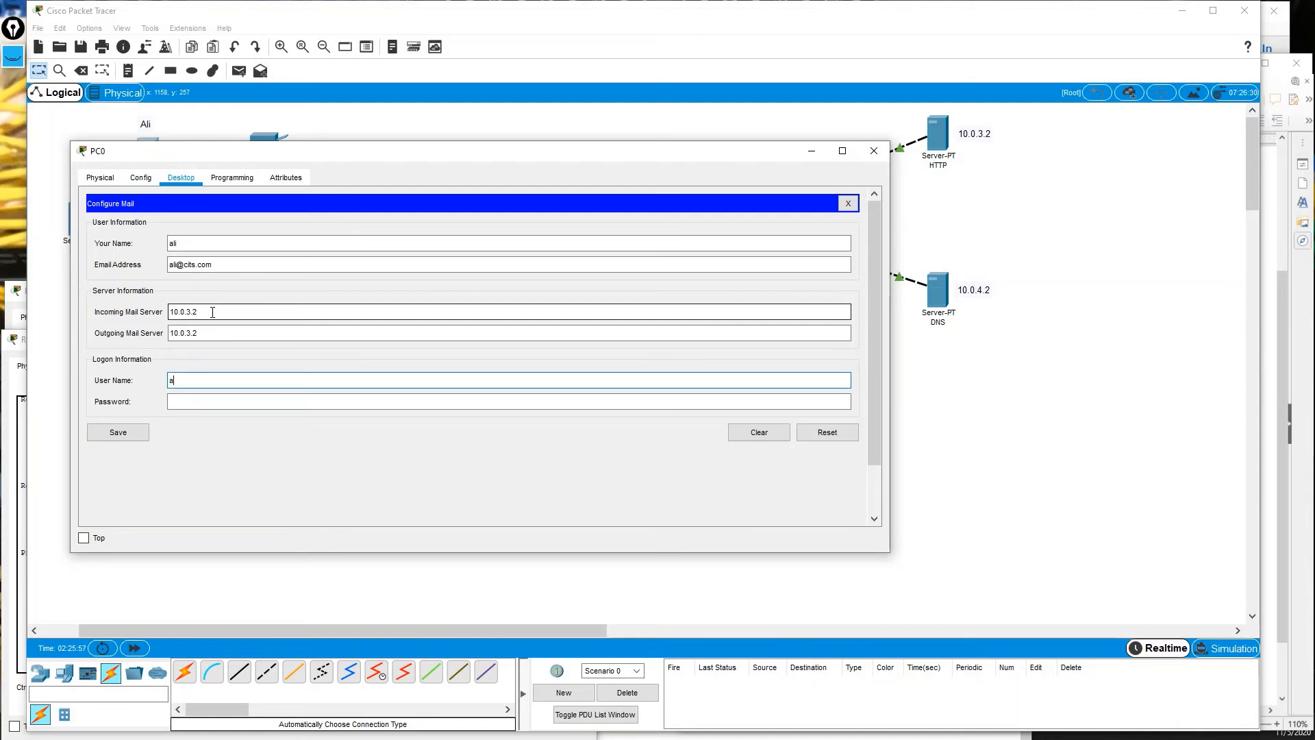
pyautogui.write('ali')
pyautogui.press('Tab')
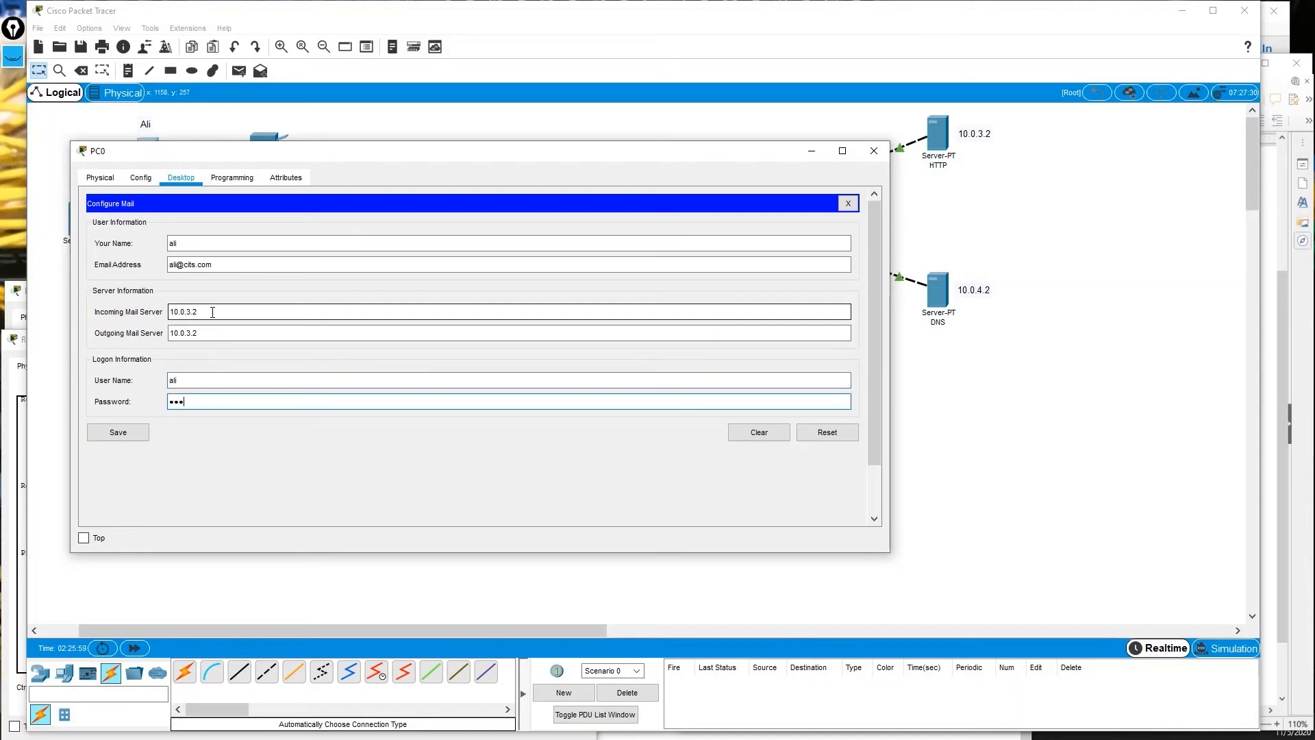
pyautogui.click(116, 436)
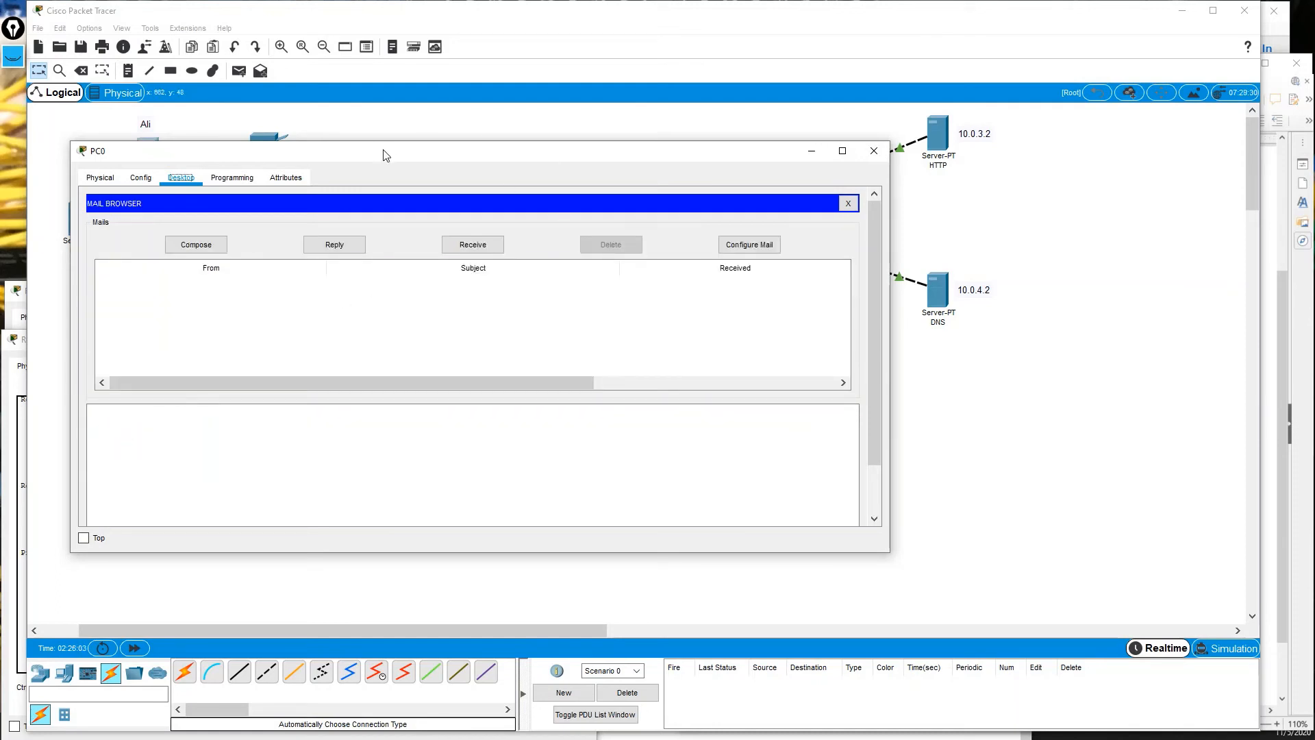
pyautogui.moveTo(385, 154); pyautogui.dragTo(417, 147)
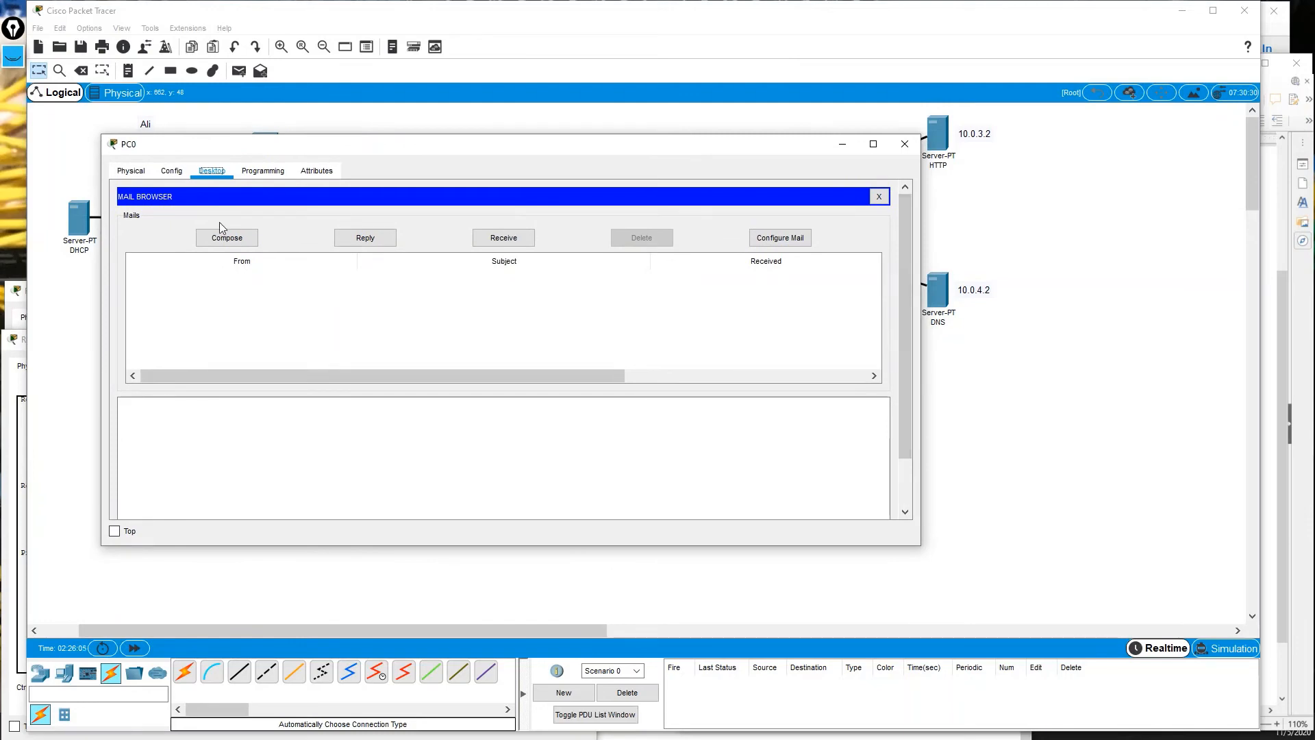
pyautogui.click(232, 237)
# Address the draft to the PC1 user's email with a provisional subject 'Bonjou'.
pyautogui.click(237, 218)
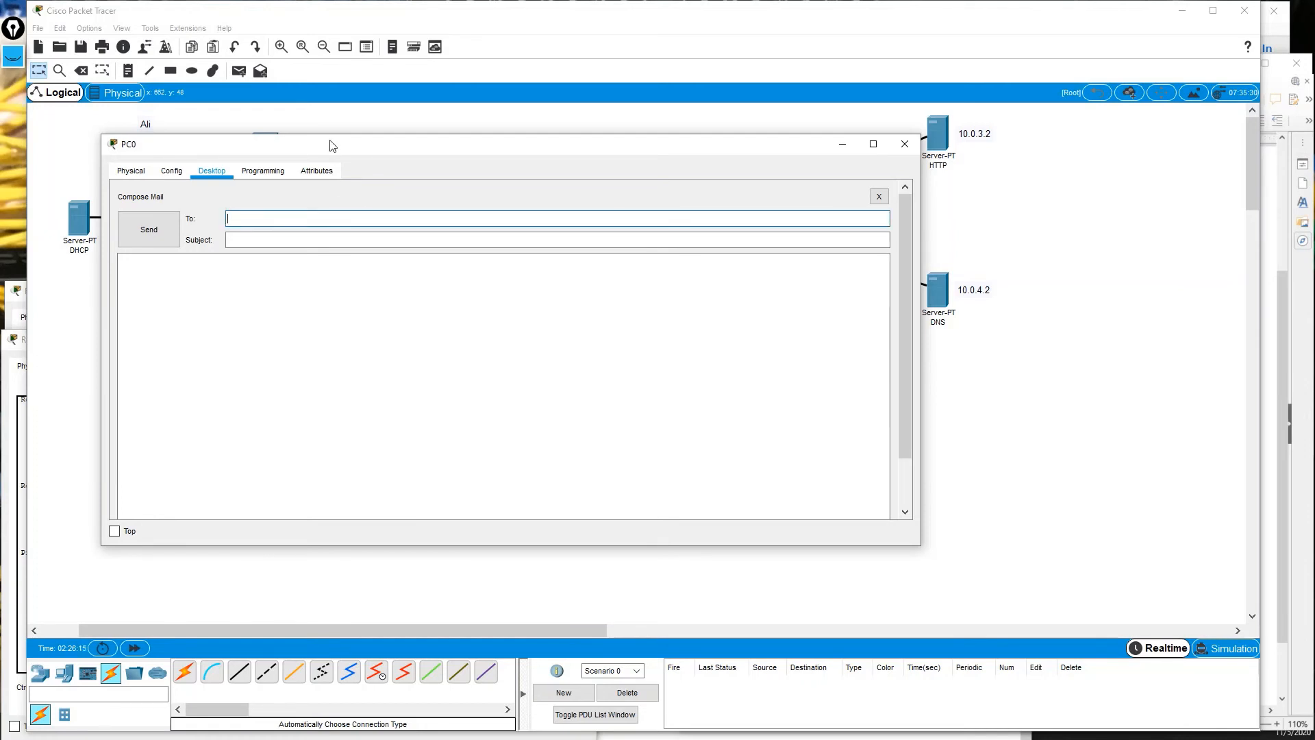
pyautogui.write('bertin@cits.com')
pyautogui.press('Tab')
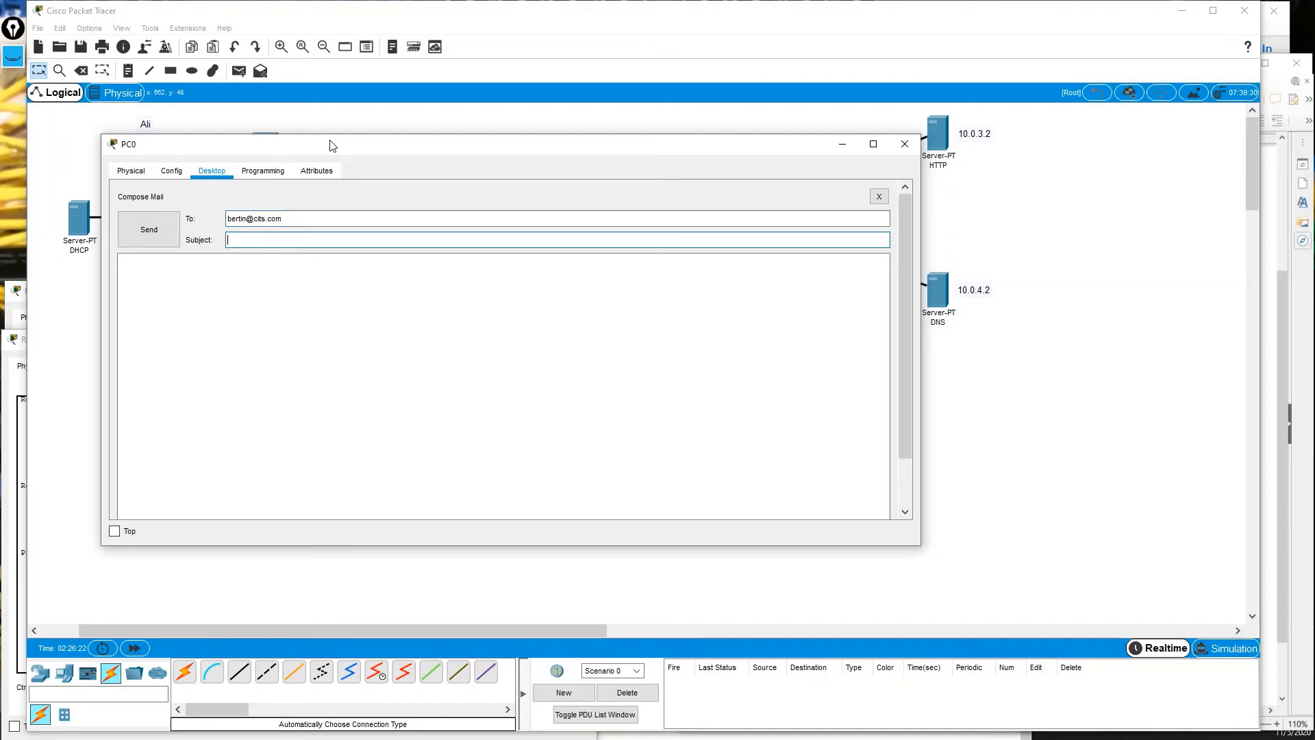
pyautogui.write('Bonjour')
pyautogui.press('Tab')
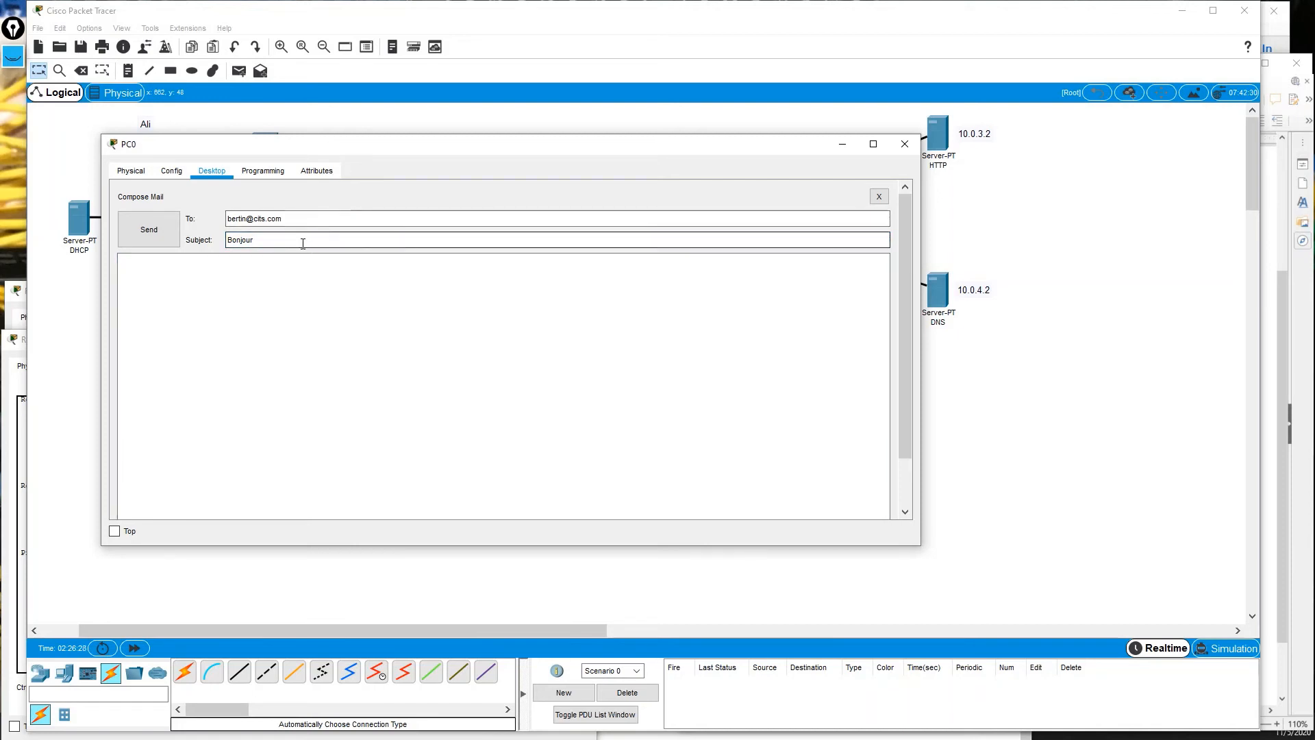
# Change the subject to CCNA 200-301 and begin the body 'Comment se passe la formatio'.
pyautogui.click(248, 239)
pyautogui.doubleClick(248, 239)
pyautogui.press('BackSpace')
pyautogui.write('CCNS')
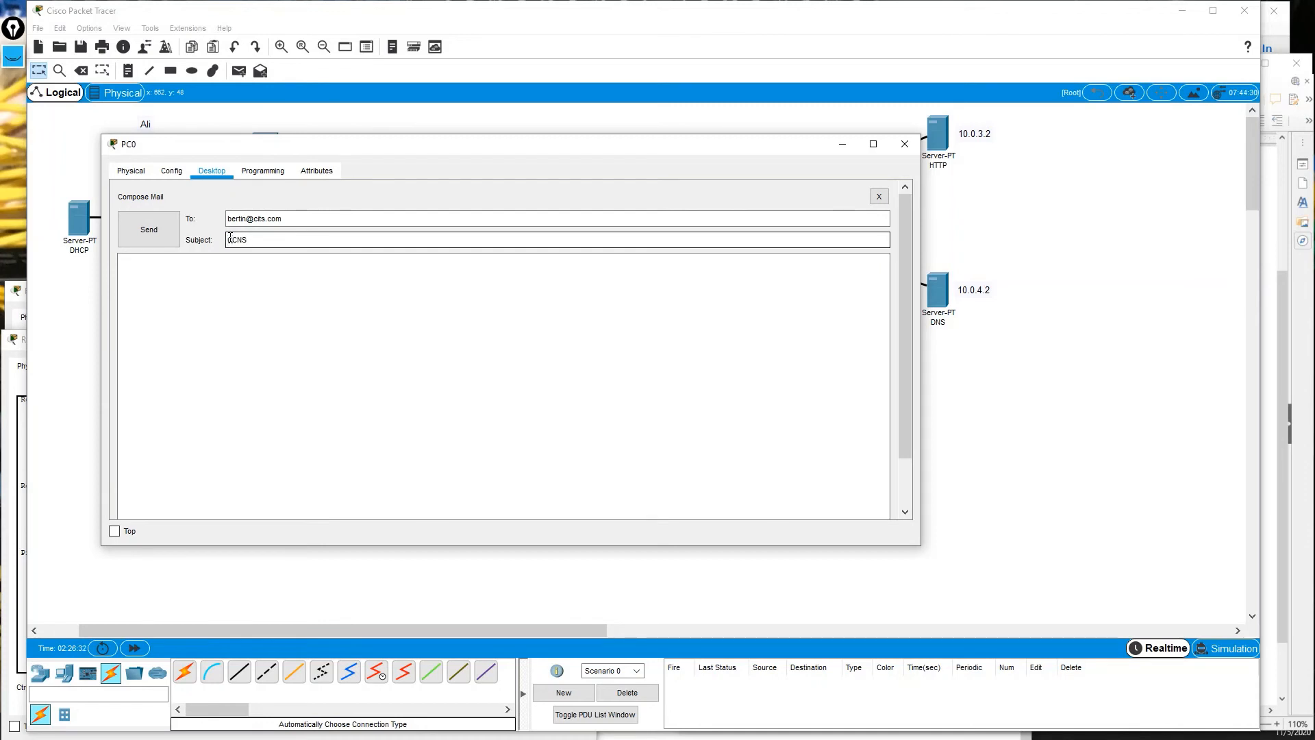
pyautogui.press('BackSpace')
pyautogui.write('A 200-30')
pyautogui.press('Tab')
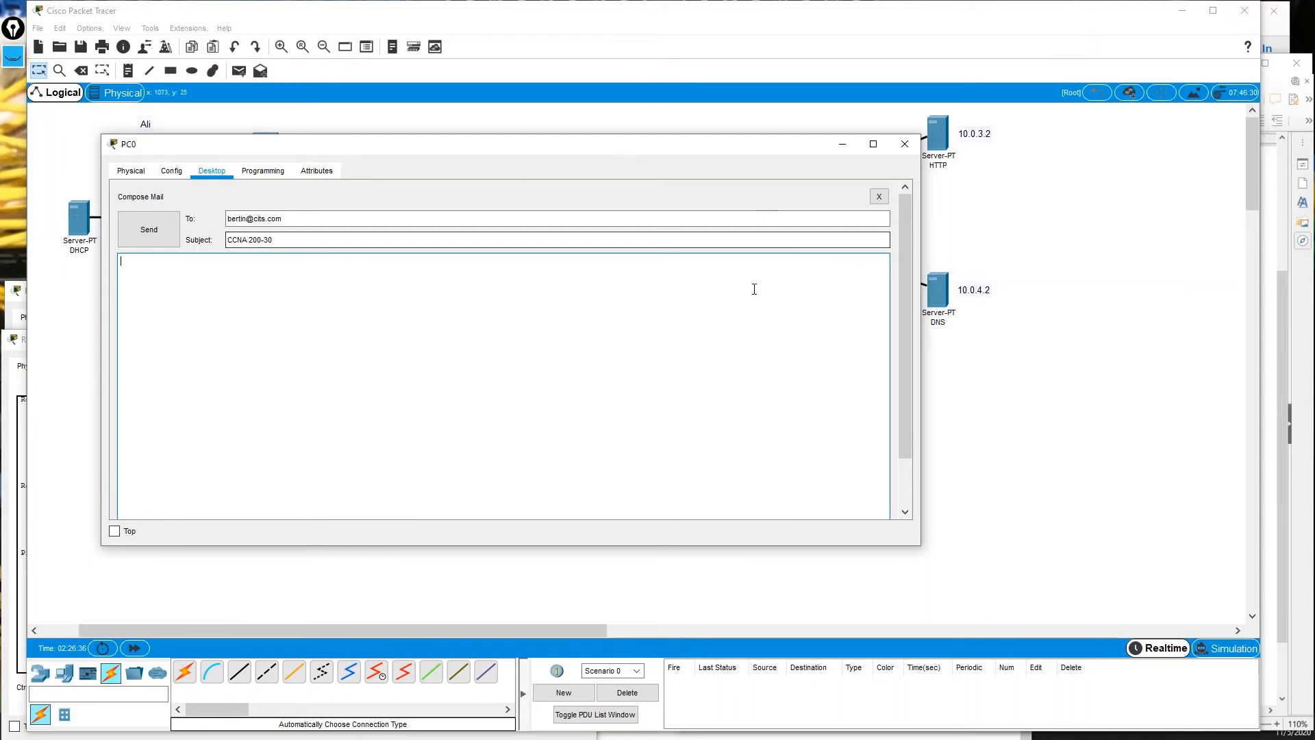
pyautogui.click(439, 244)
pyautogui.write('1')
pyautogui.press('Tab')
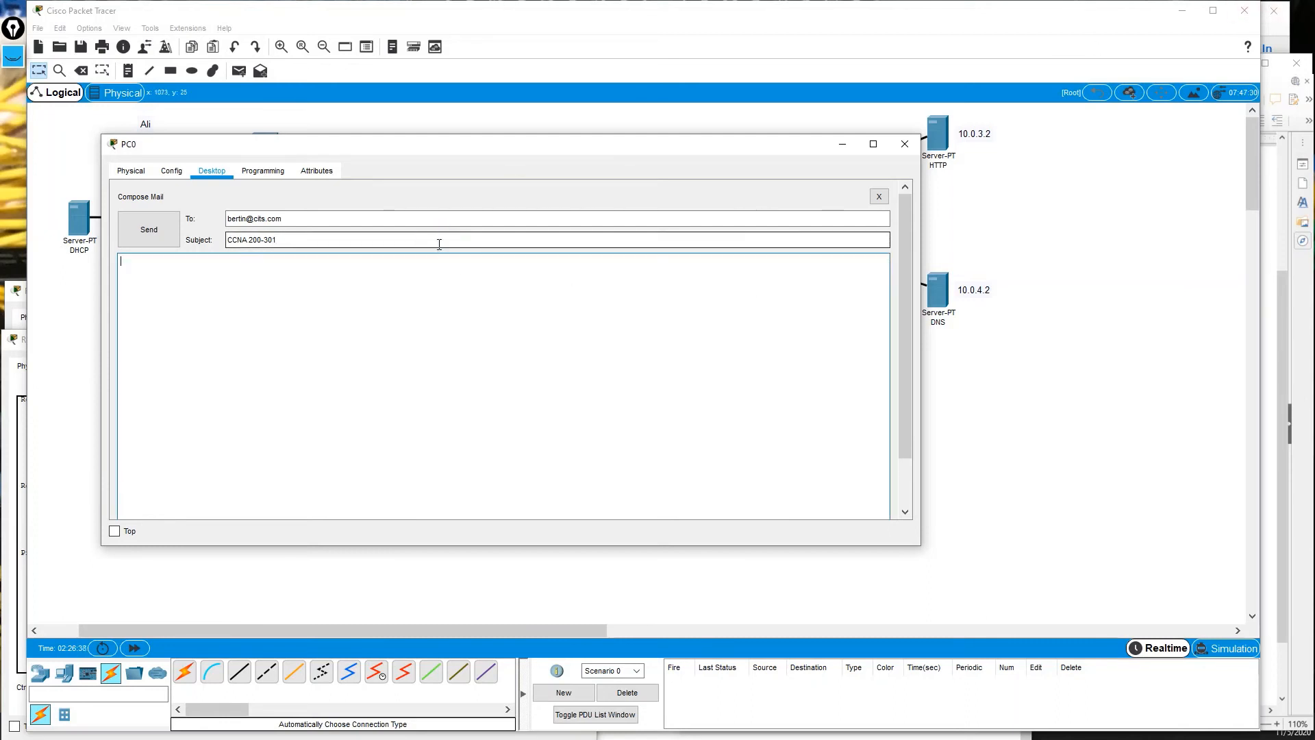
pyautogui.write('Comment se passe la formation ?')
# Switch to Simulation mode, raise the playback speed and play, keeping PC0's compose window visible.
pyautogui.moveTo(418, 147); pyautogui.dragTo(321, 206)
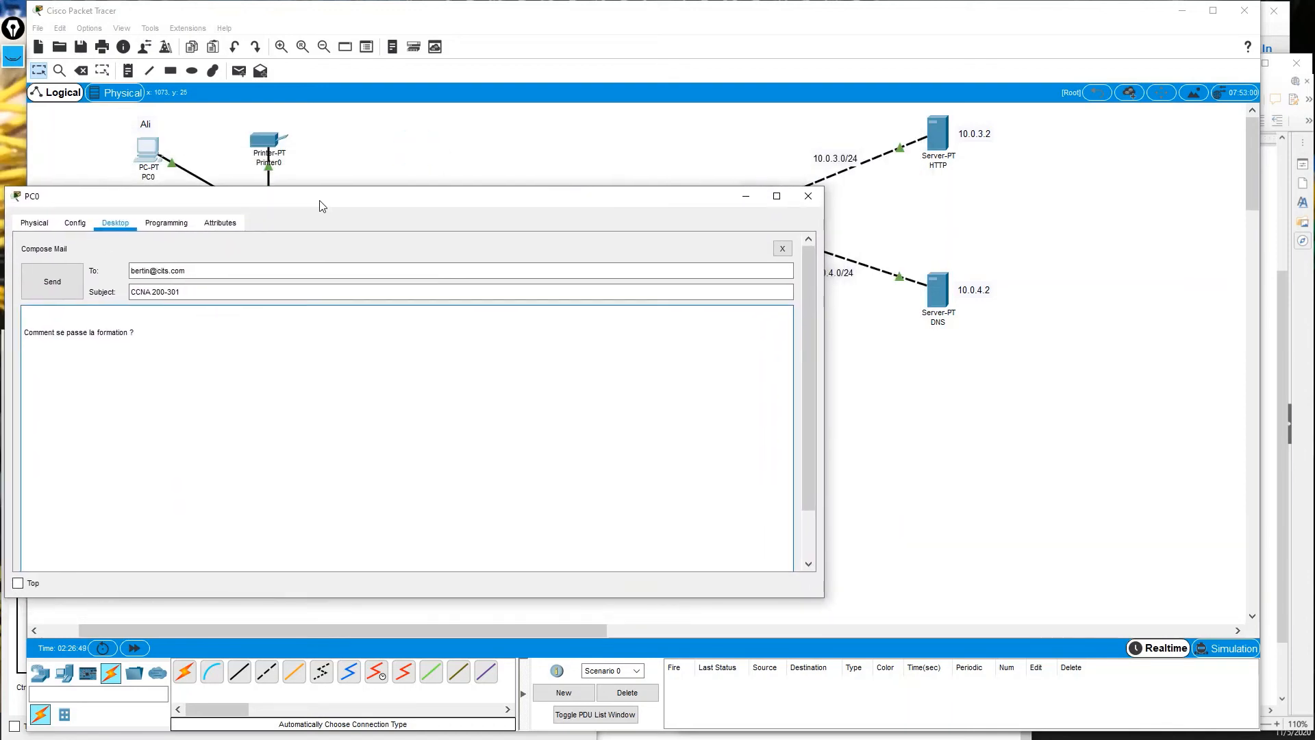
pyautogui.click(1214, 652)
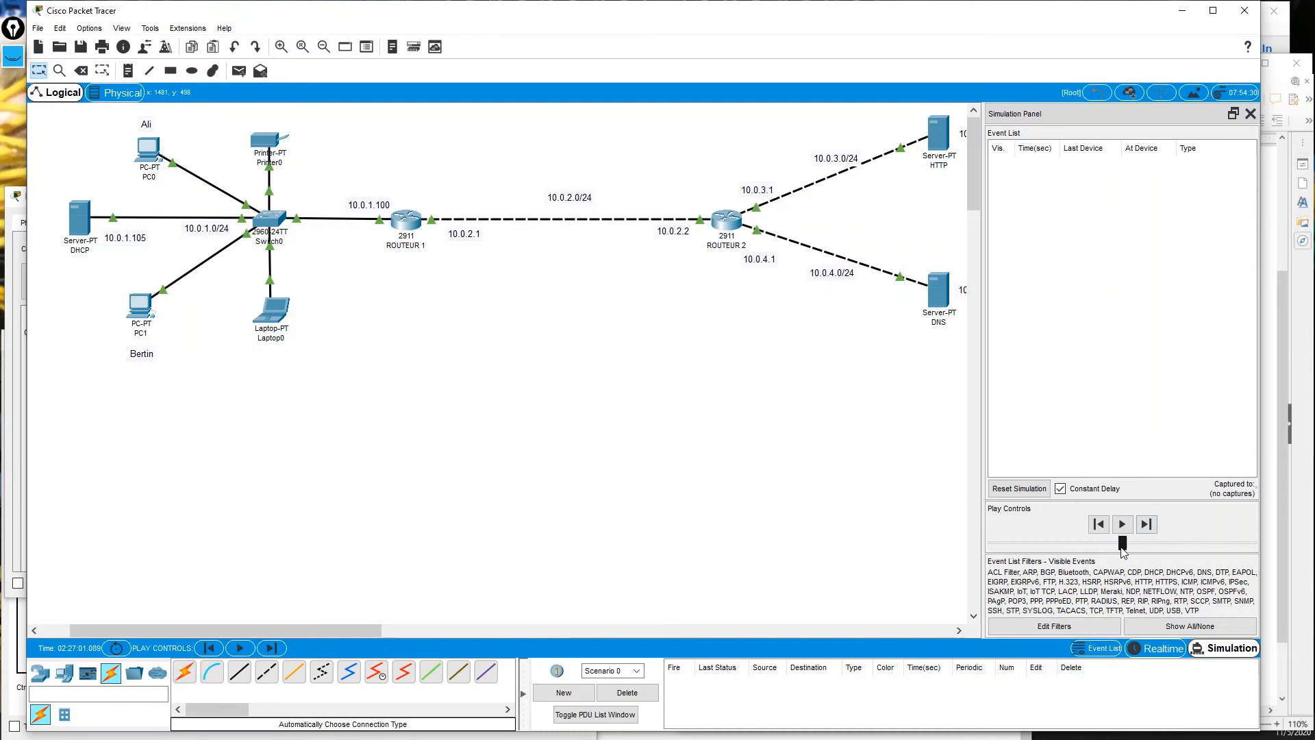
pyautogui.moveTo(1121, 545); pyautogui.dragTo(1197, 546)
pyautogui.click(10, 514)
pyautogui.moveTo(209, 195); pyautogui.dragTo(223, 255)
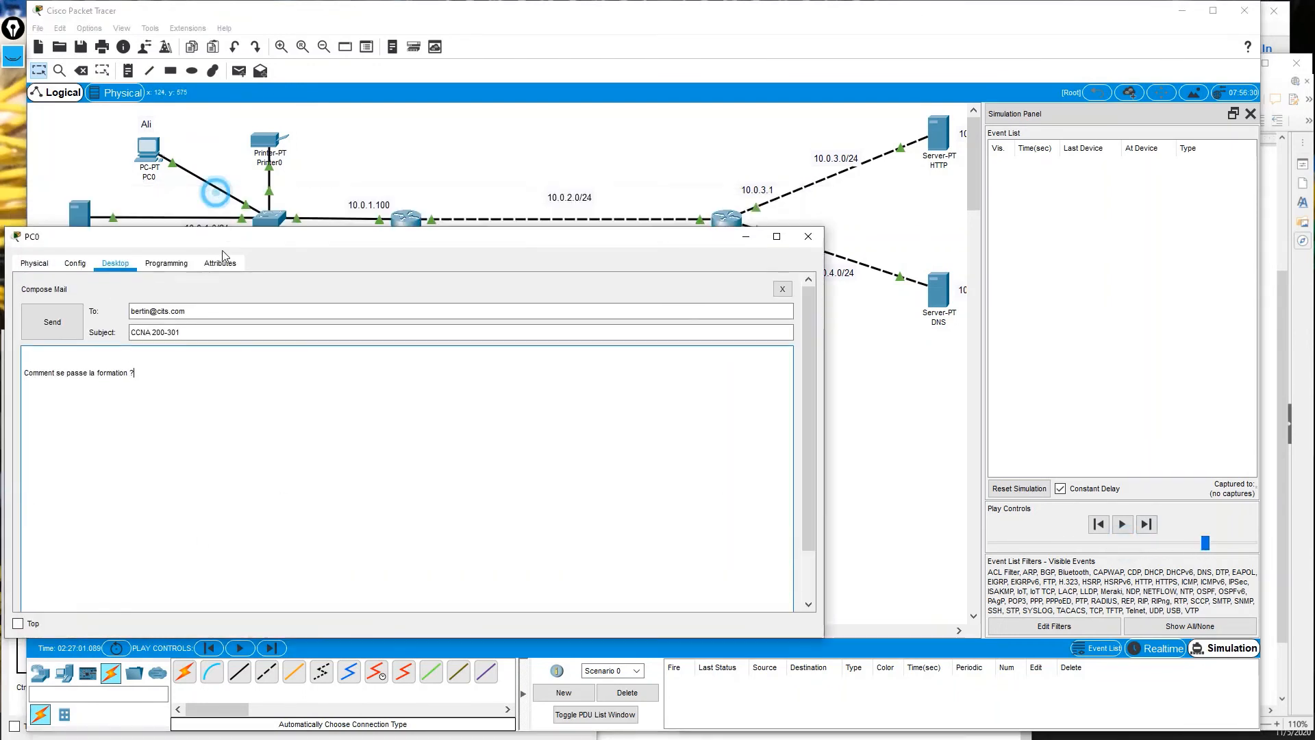
pyautogui.click(1122, 525)
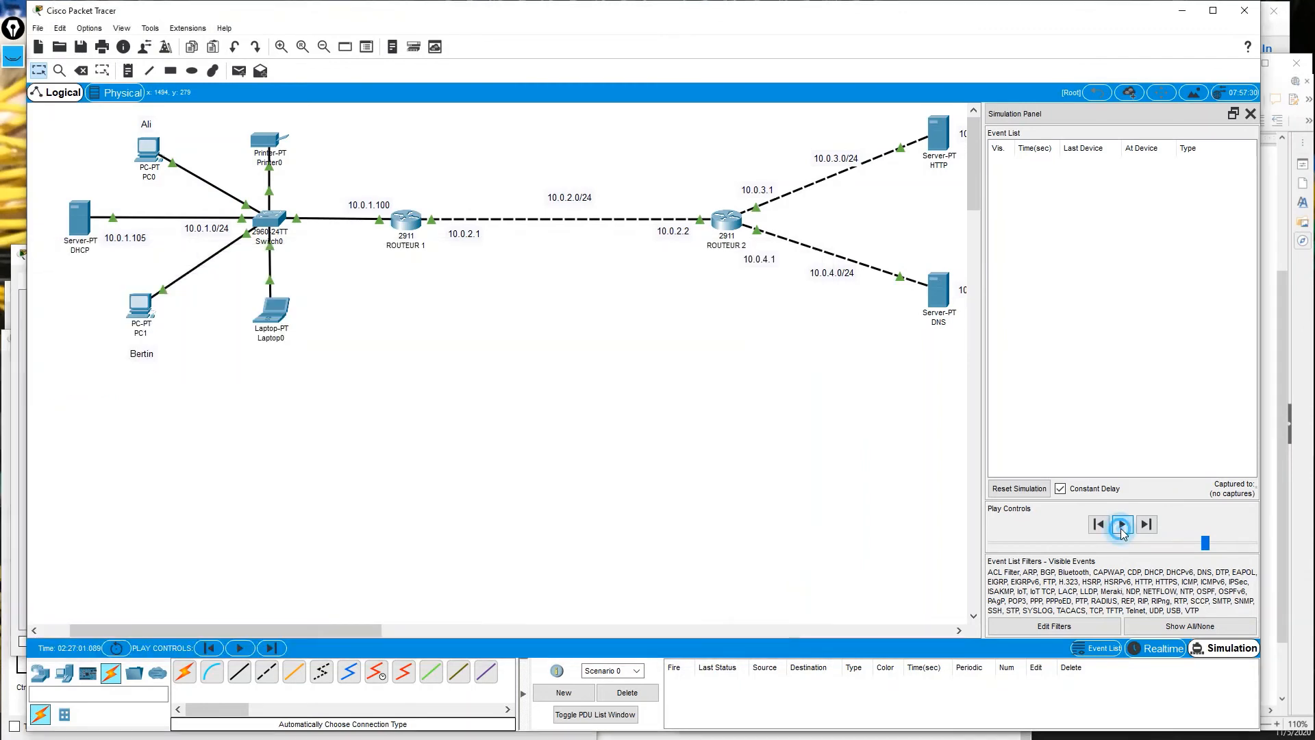
pyautogui.click(16, 442)
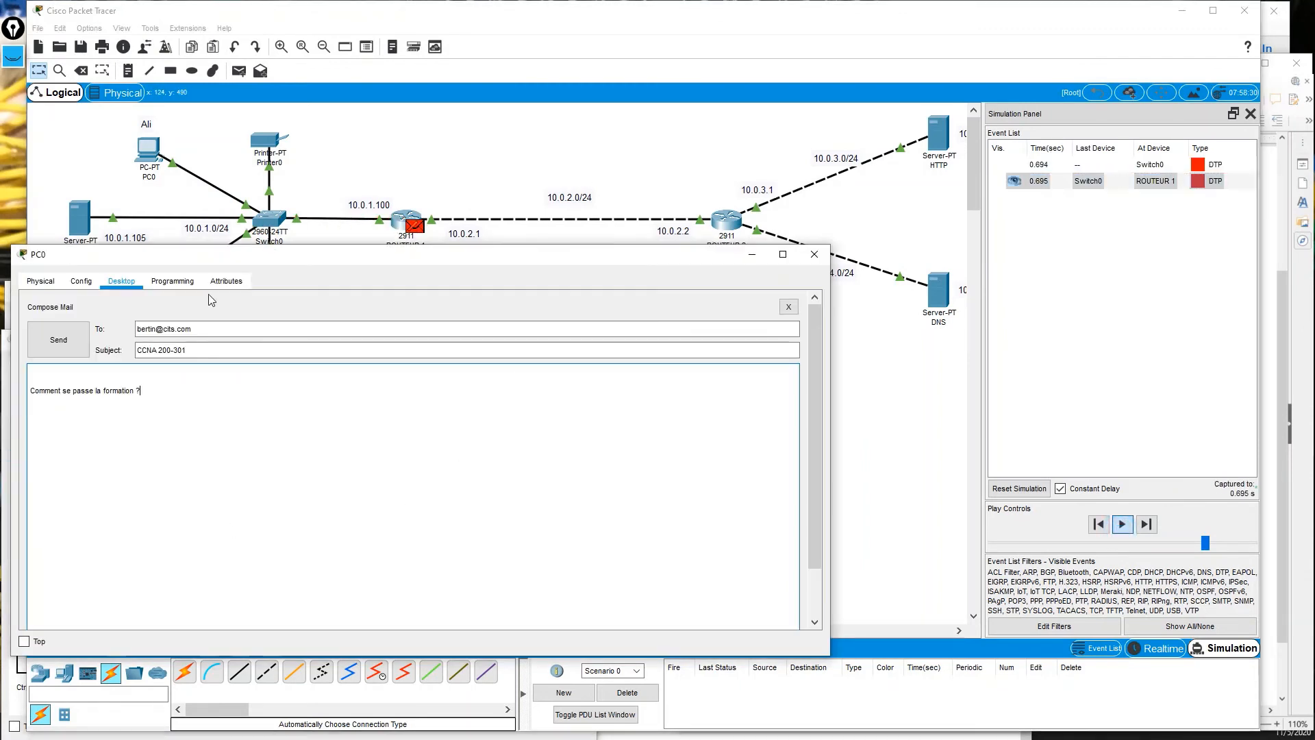
pyautogui.moveTo(216, 257); pyautogui.dragTo(253, 325)
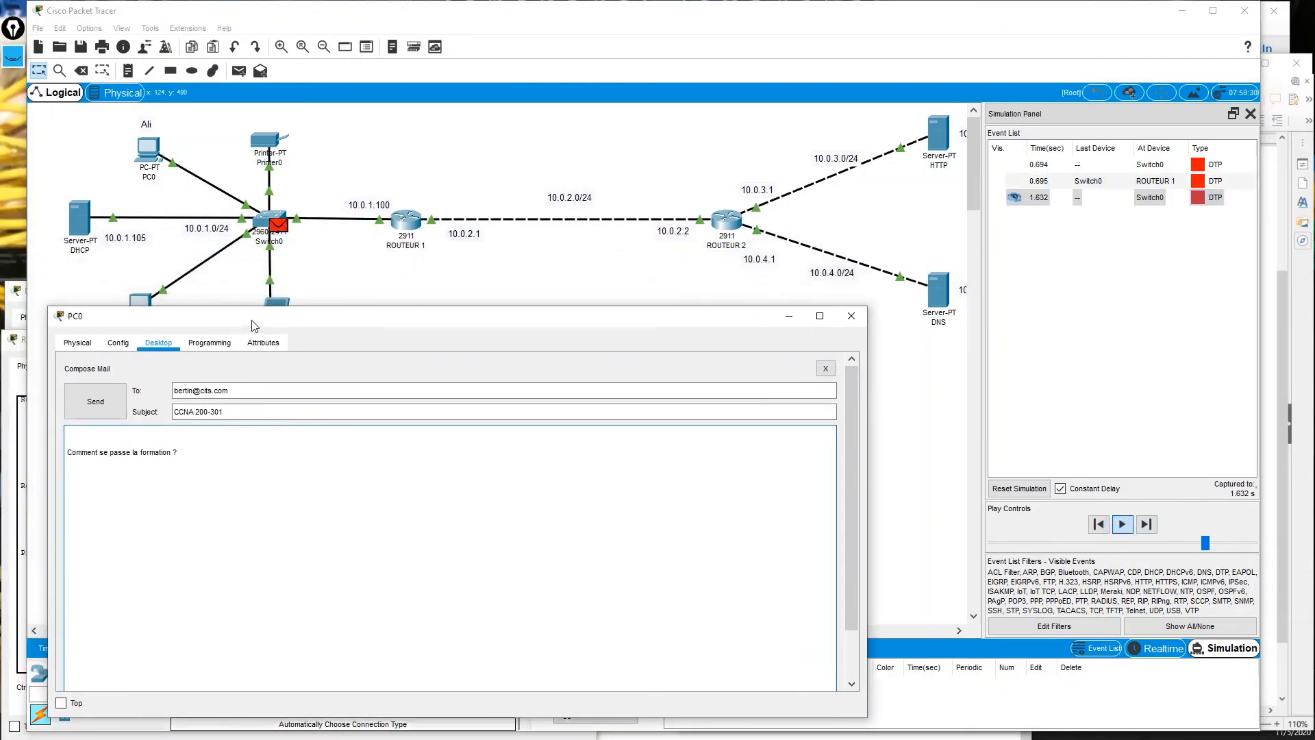
# Send PC0's email and watch the SMTP traffic travel to the mail server at 10.0.3.2.
pyautogui.click(94, 404)
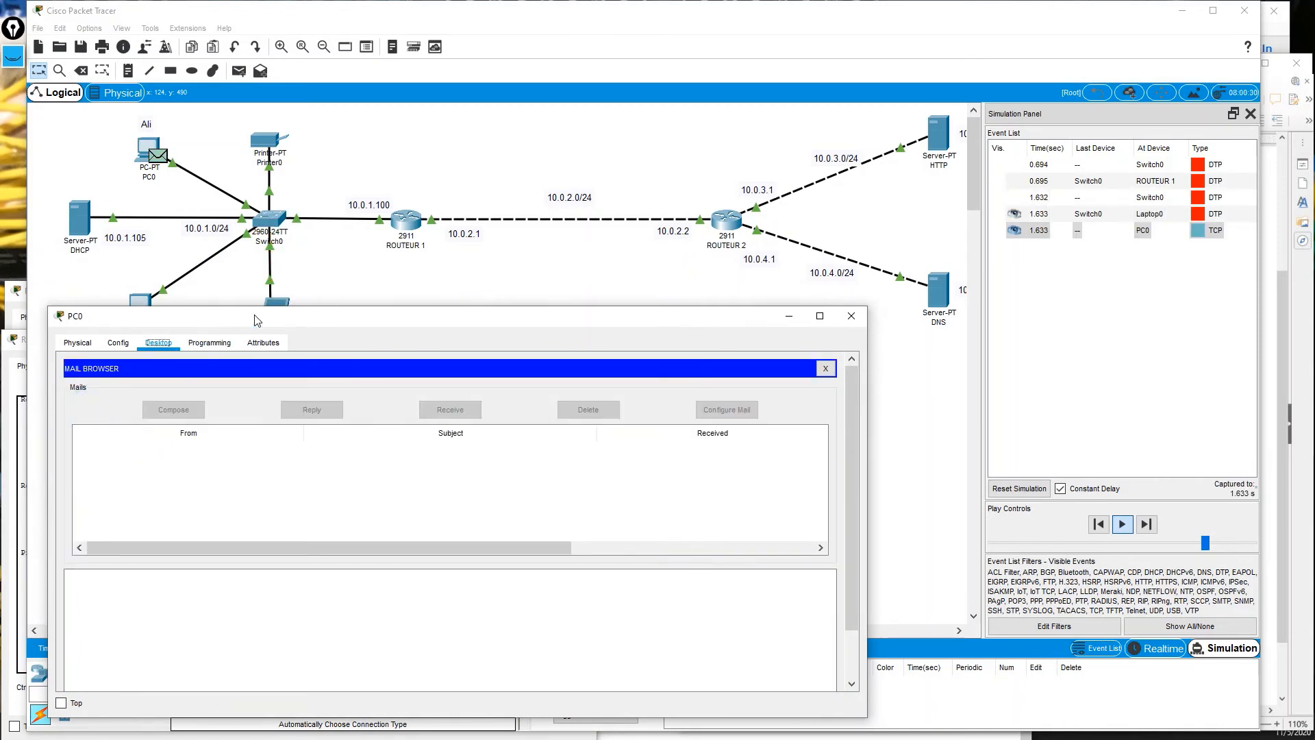
pyautogui.moveTo(255, 319); pyautogui.dragTo(241, 392)
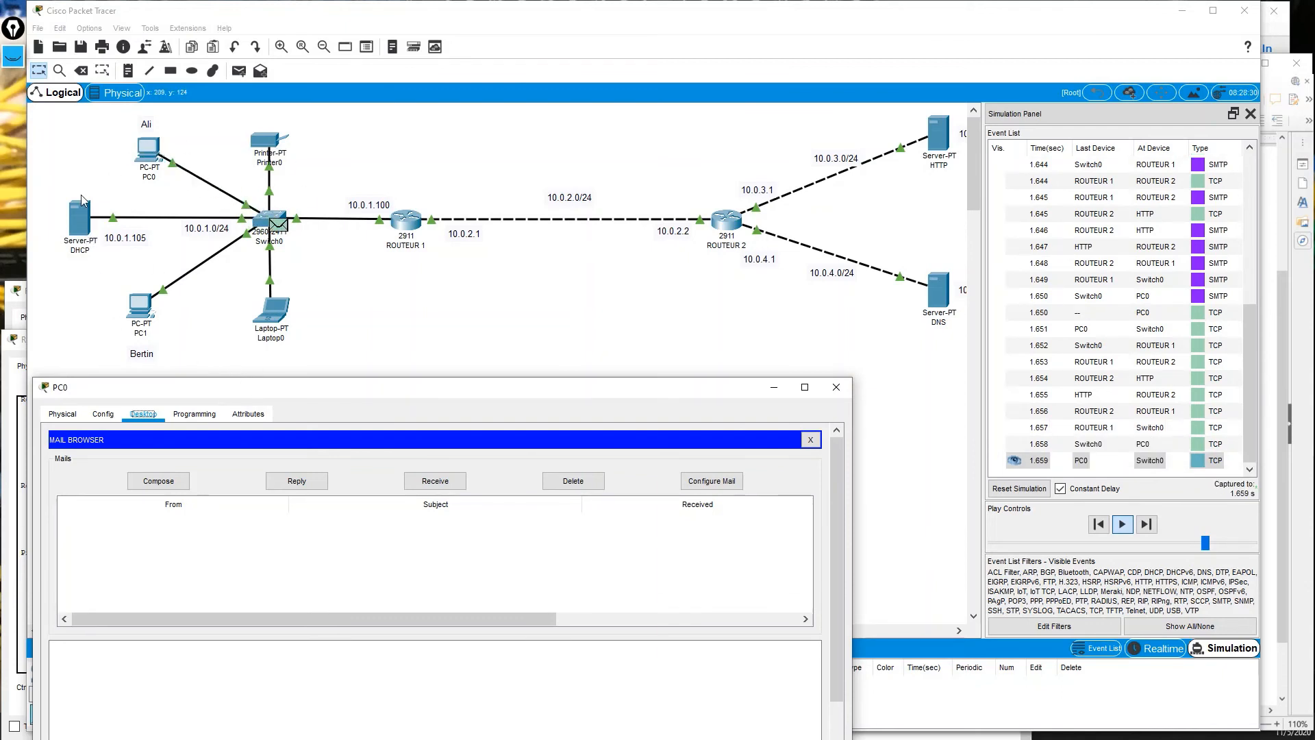
pyautogui.click(248, 342)
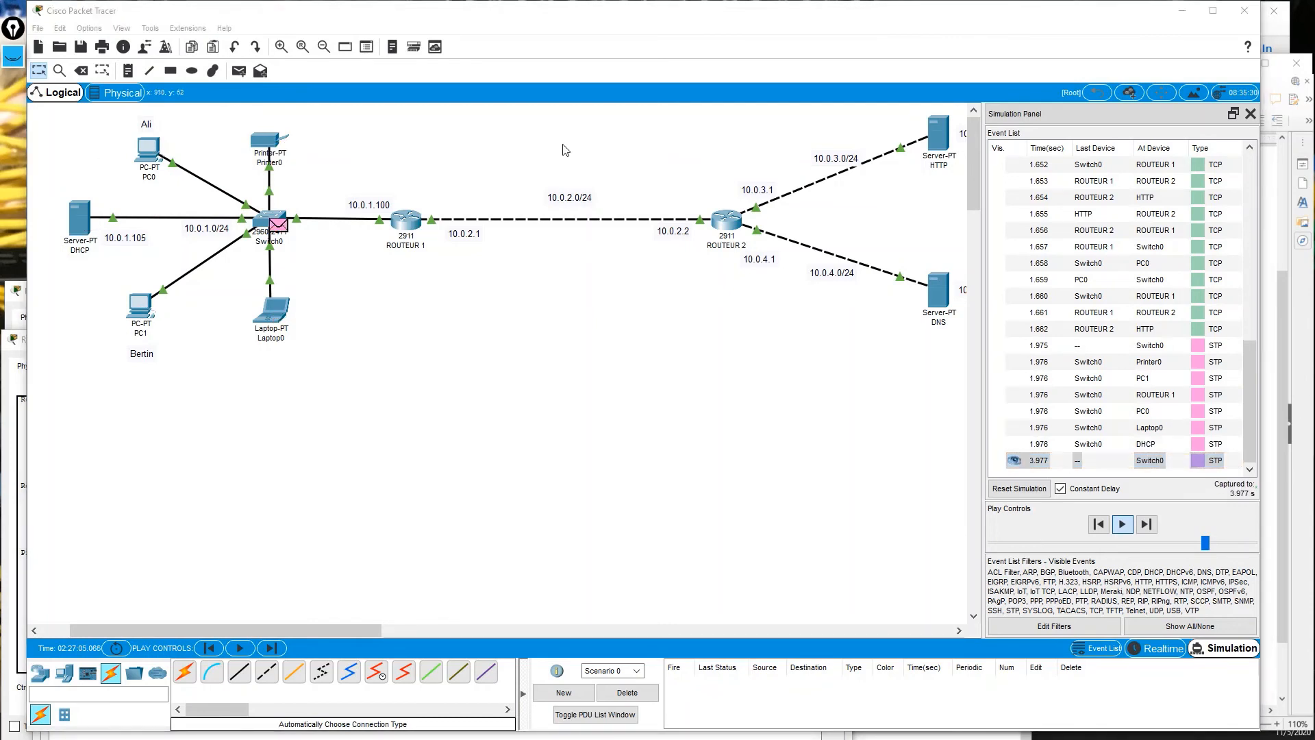
# Inspect the packet details at PC0, close them, and reopen PC0's mail browser.
pyautogui.click(281, 316)
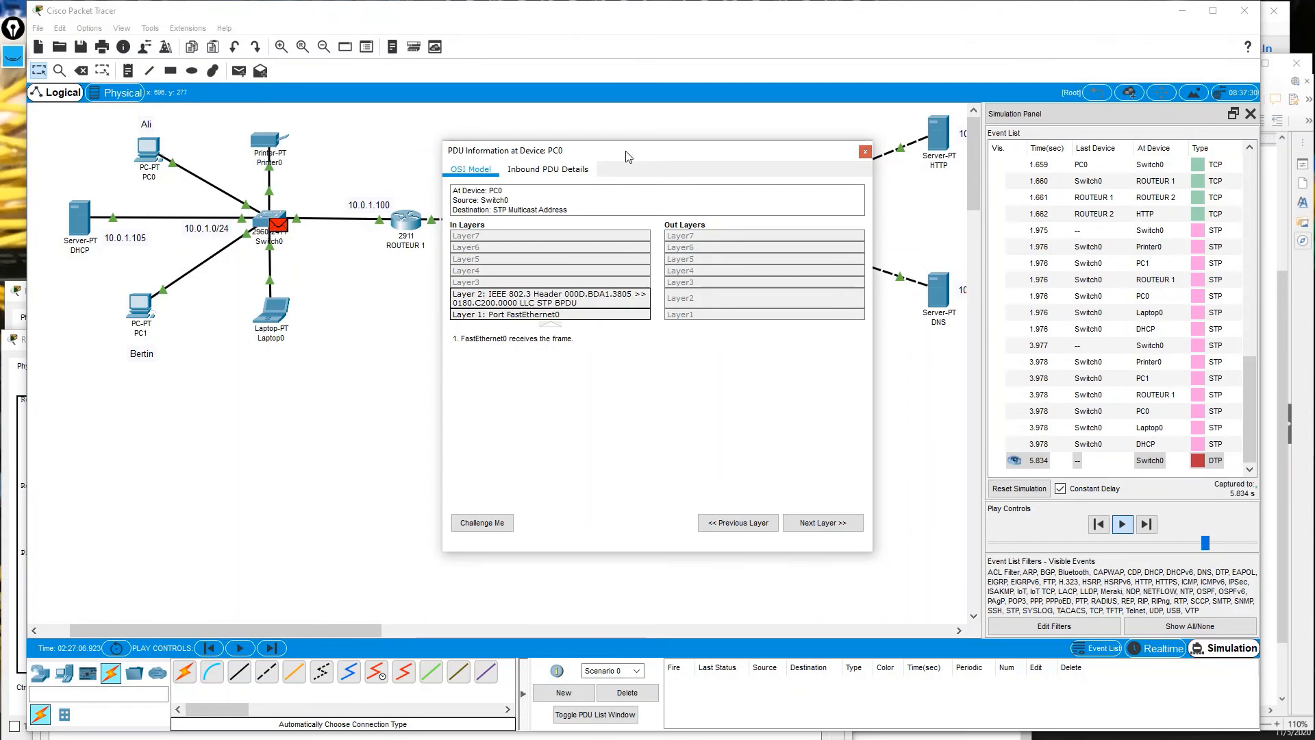
pyautogui.moveTo(623, 157); pyautogui.dragTo(534, 298)
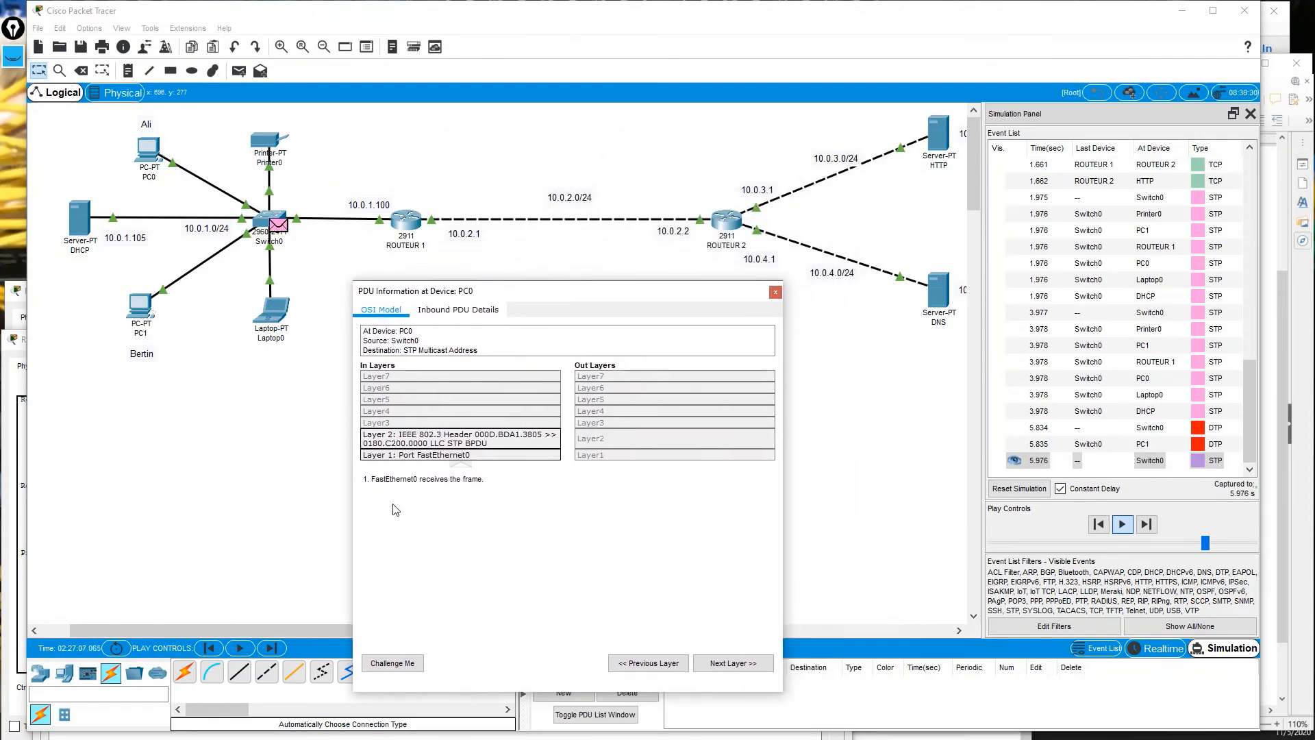
pyautogui.click(775, 292)
pyautogui.click(146, 150)
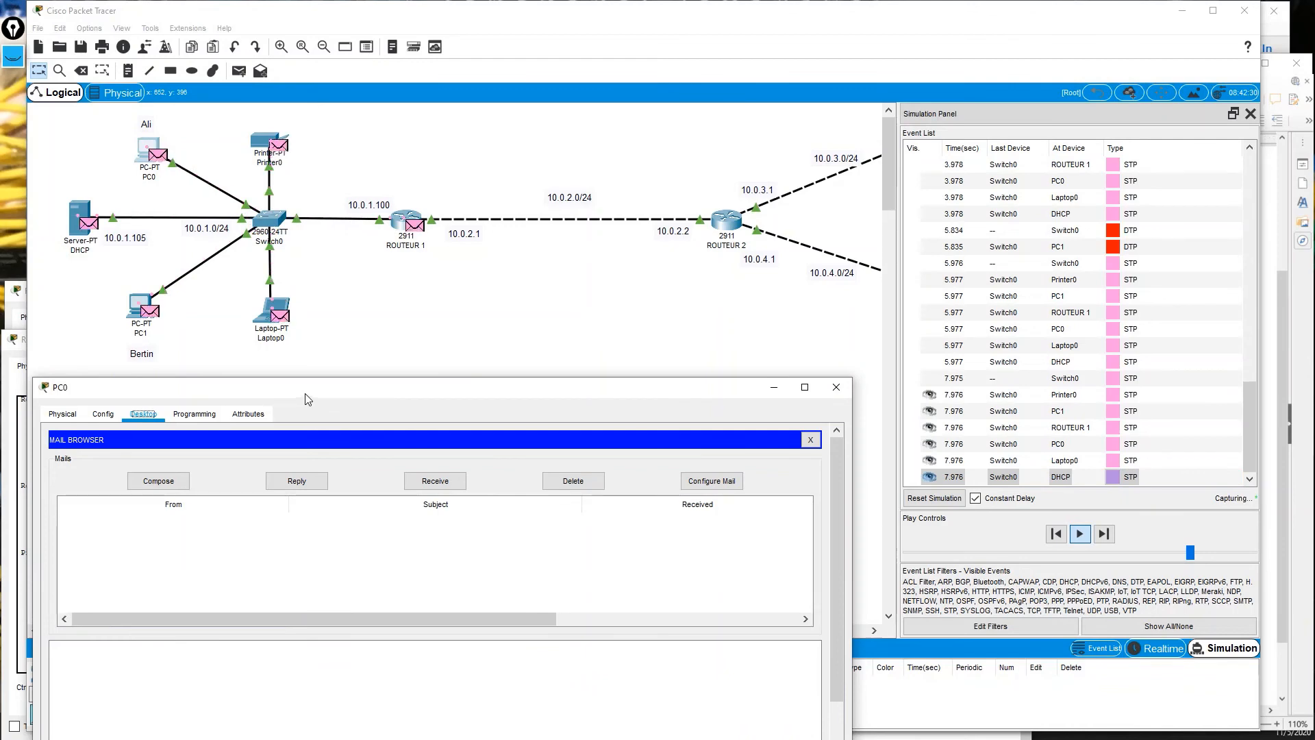
pyautogui.moveTo(305, 398); pyautogui.dragTo(308, 396)
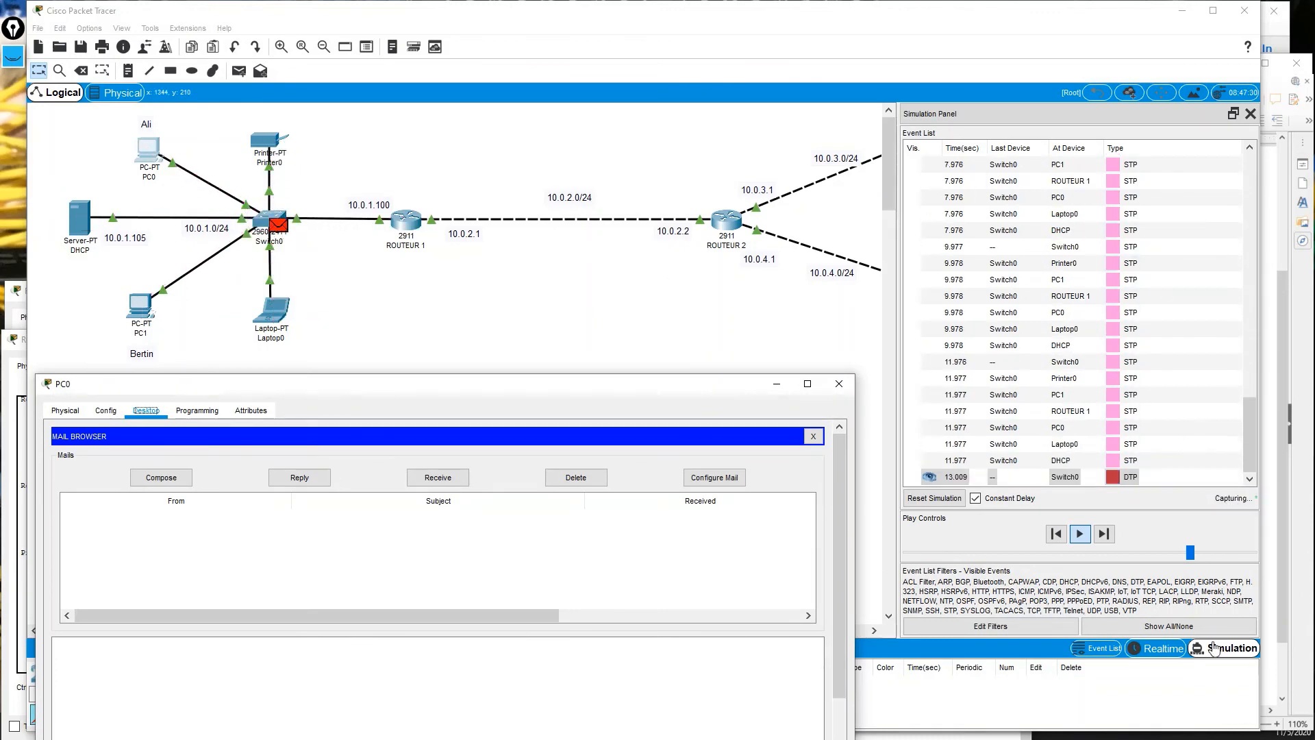
# Raise the playback speed and run the simulation until it stops at 25.972 s.
pyautogui.click(1189, 551)
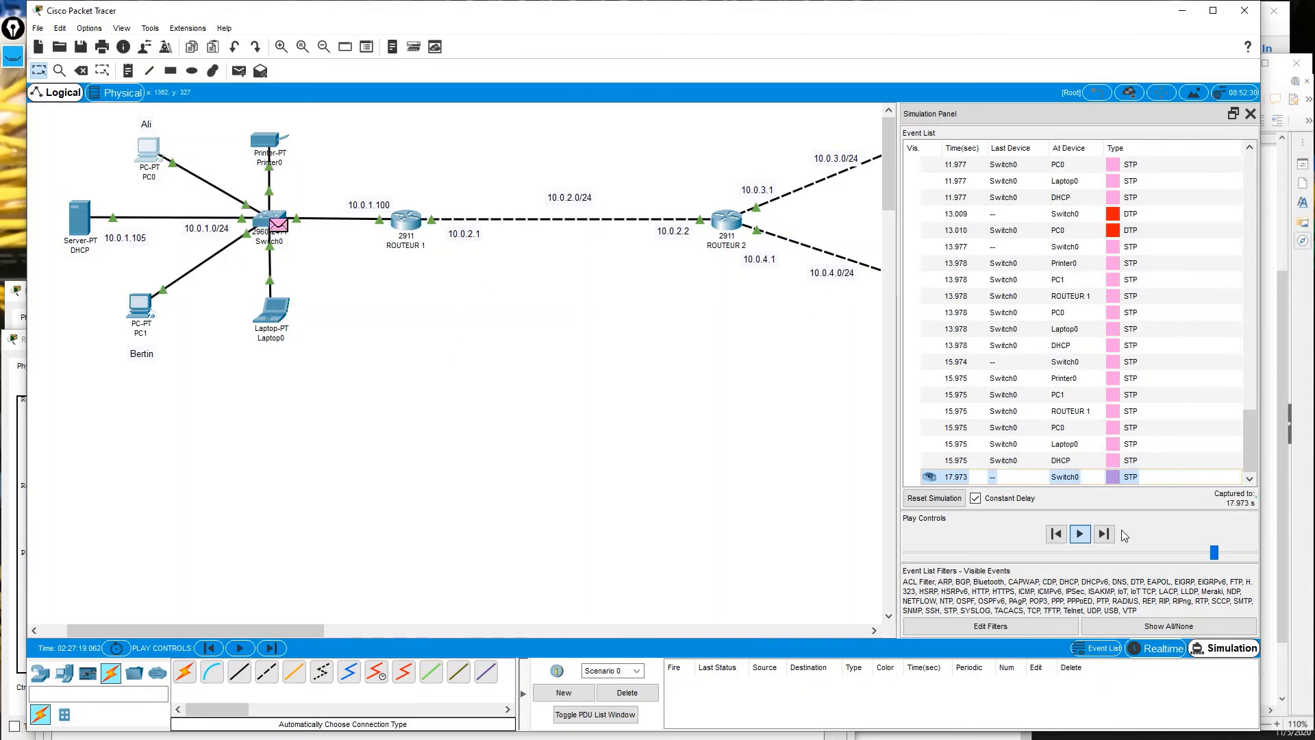
pyautogui.moveTo(1214, 552); pyautogui.dragTo(1224, 559)
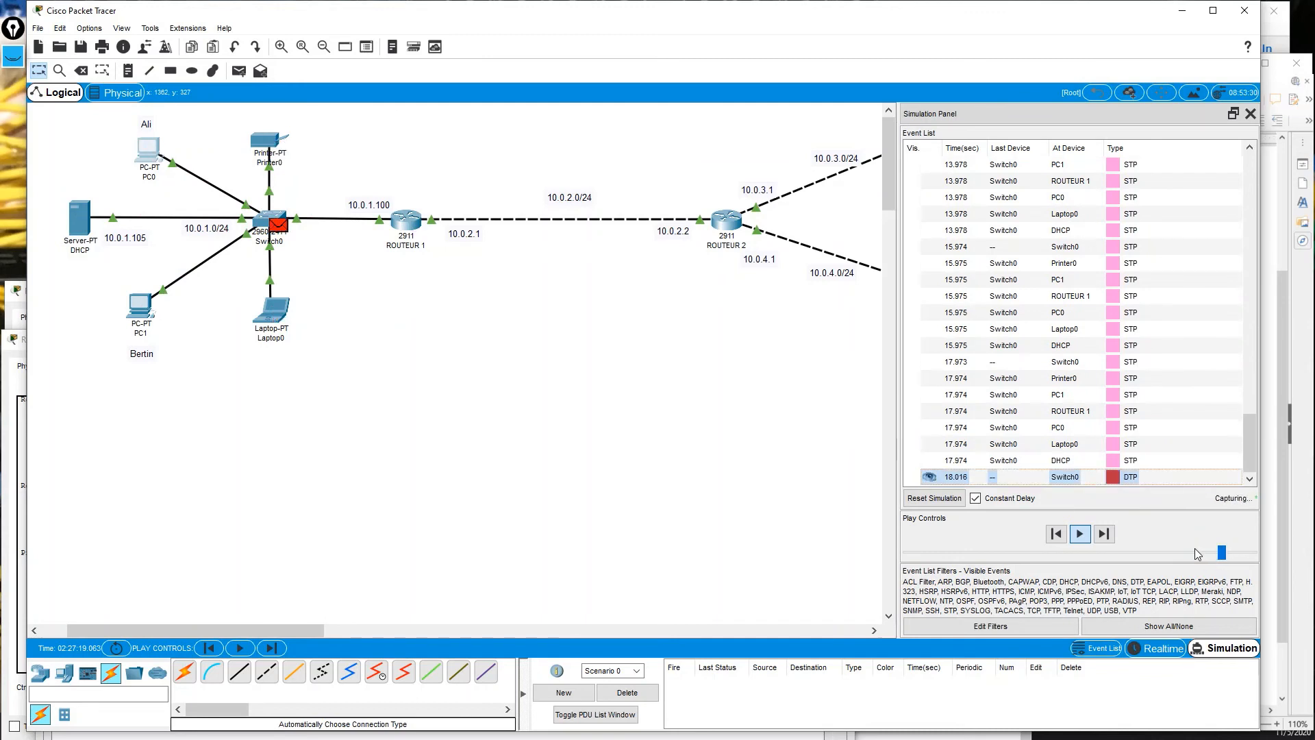
pyautogui.click(1079, 535)
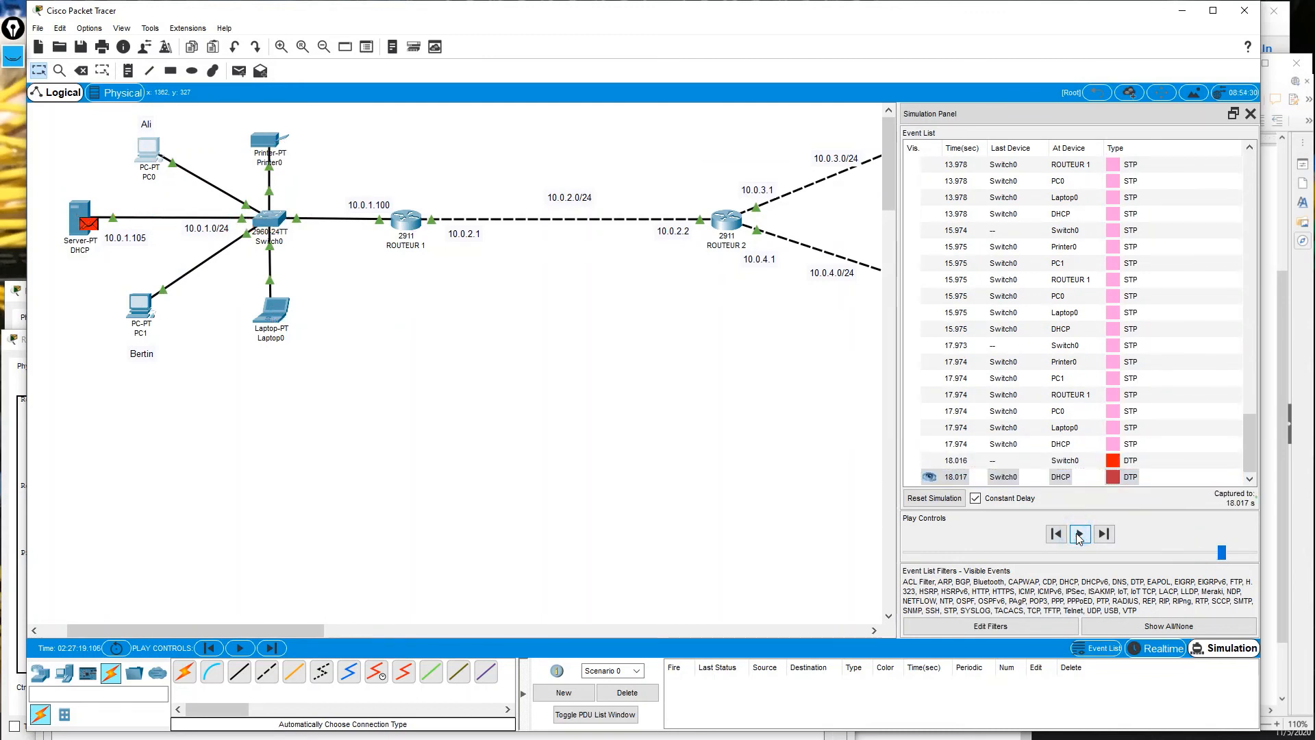
pyautogui.click(1079, 535)
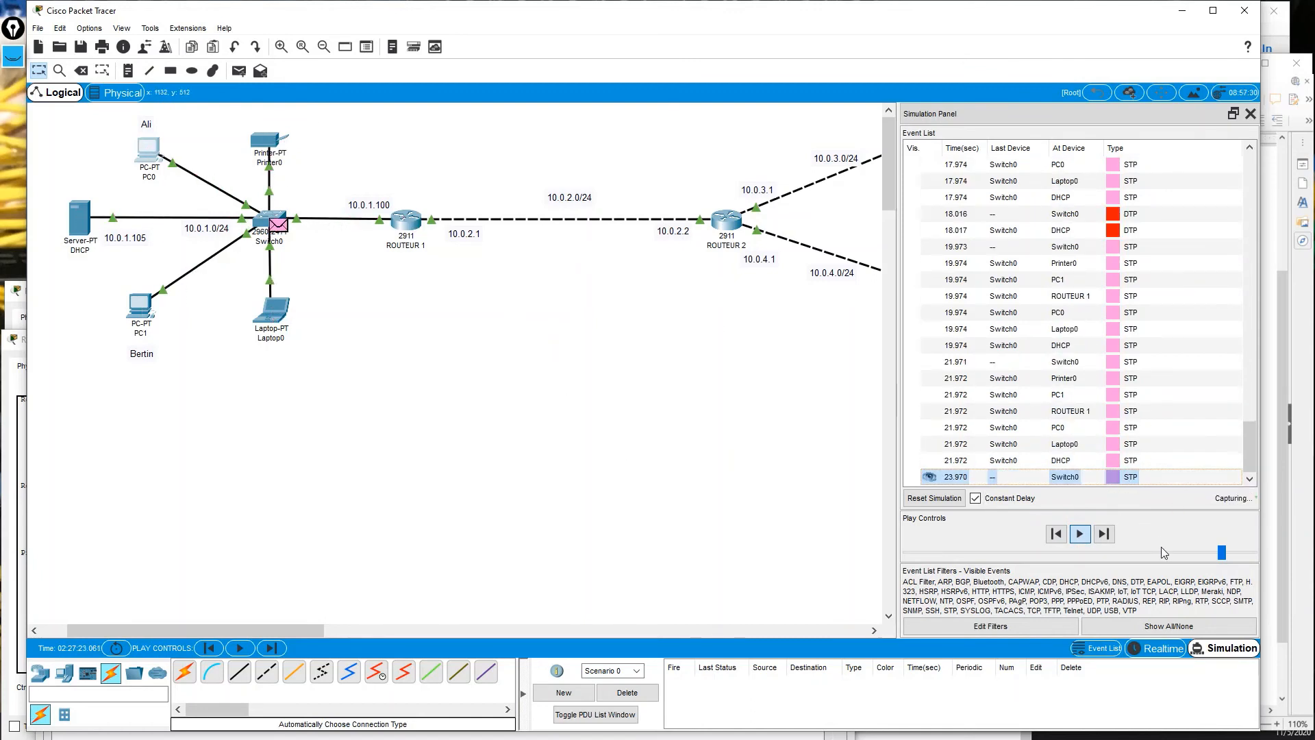
pyautogui.moveTo(1221, 553); pyautogui.dragTo(1231, 553)
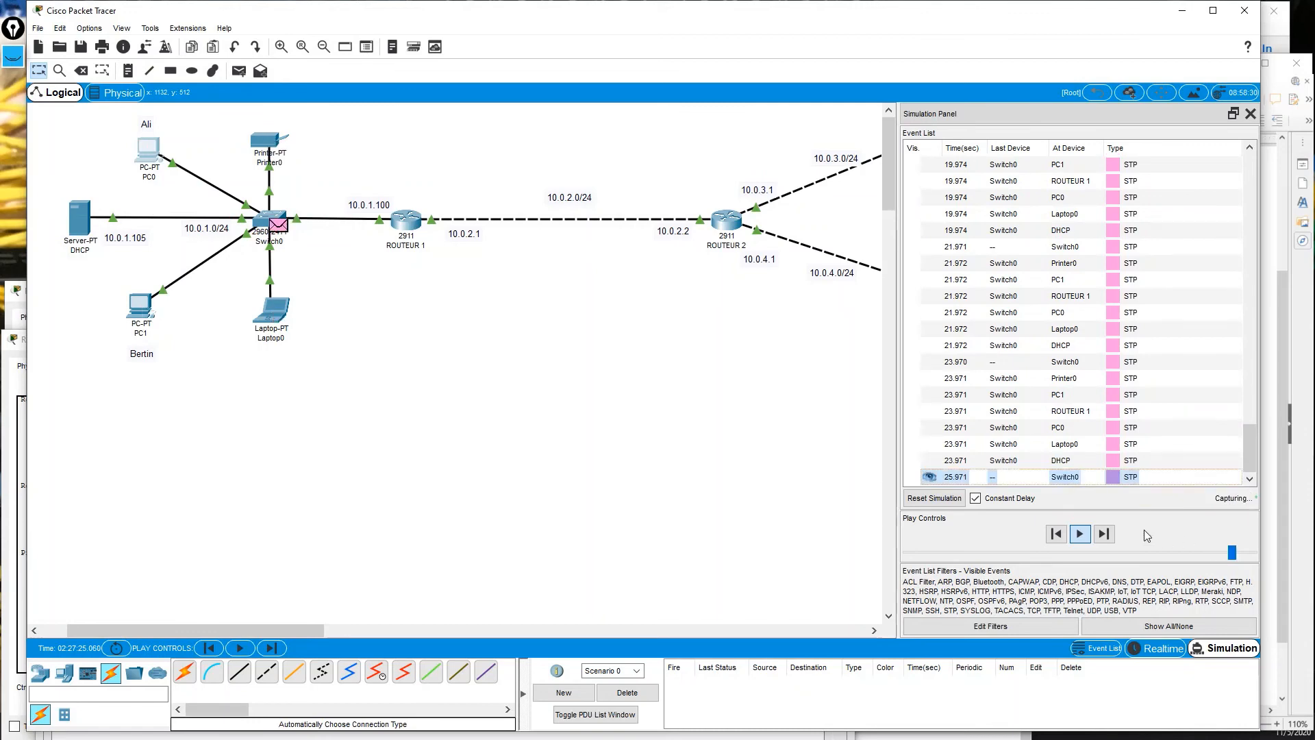
pyautogui.click(1080, 534)
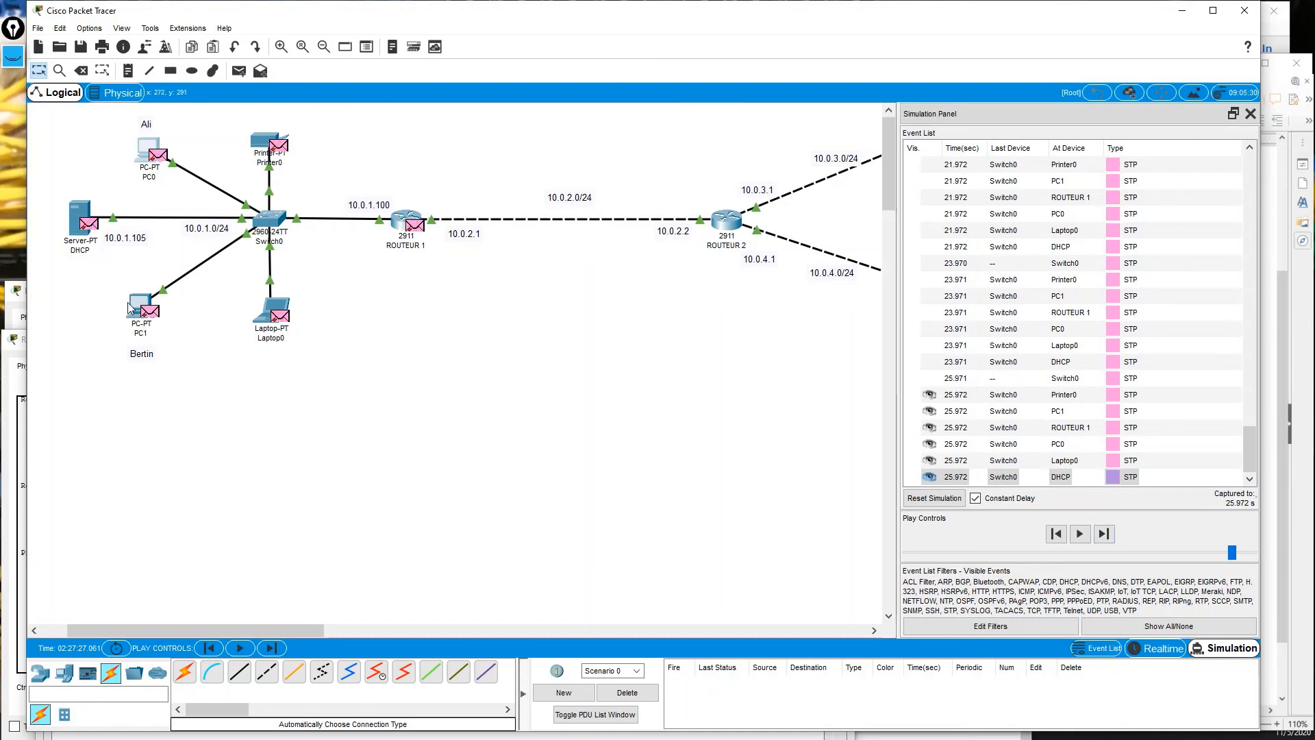
# Press Receive in PC1's Mail Browser and play the simulation so the POP3 request reaches the server.
pyautogui.moveTo(132, 306)
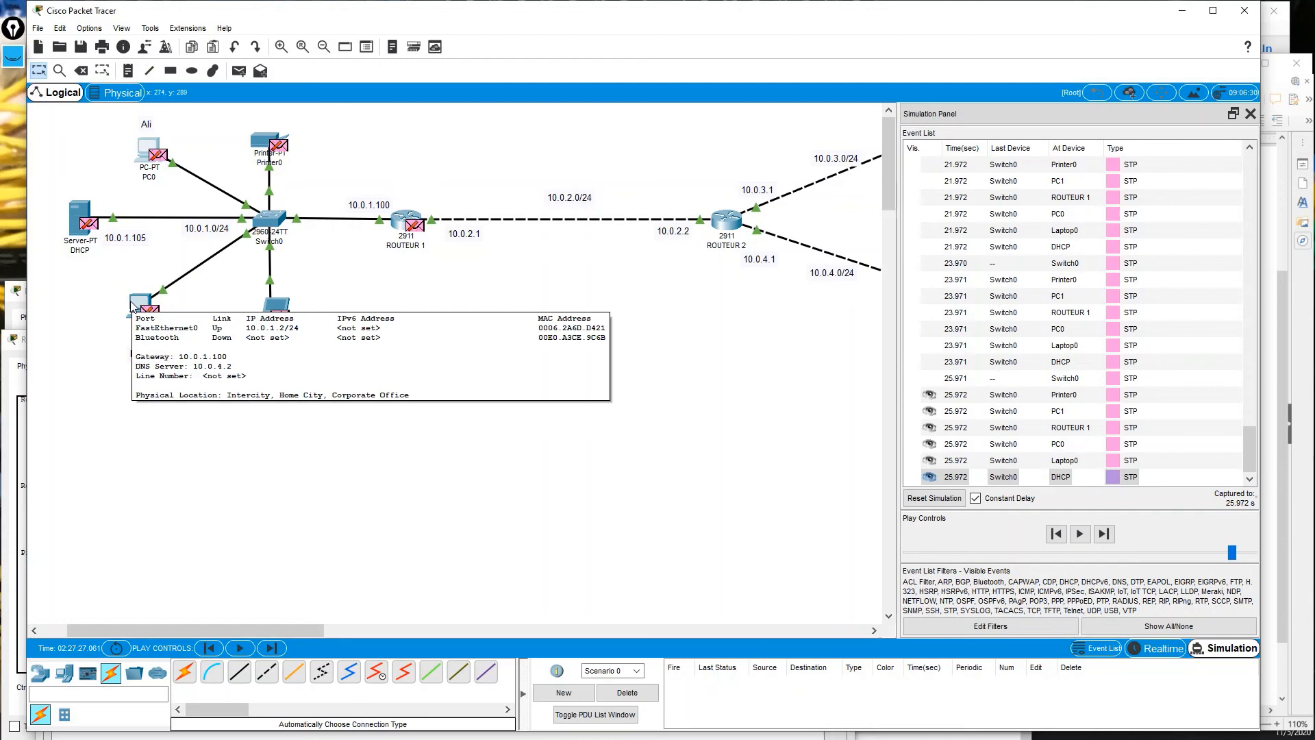
pyautogui.click(137, 306)
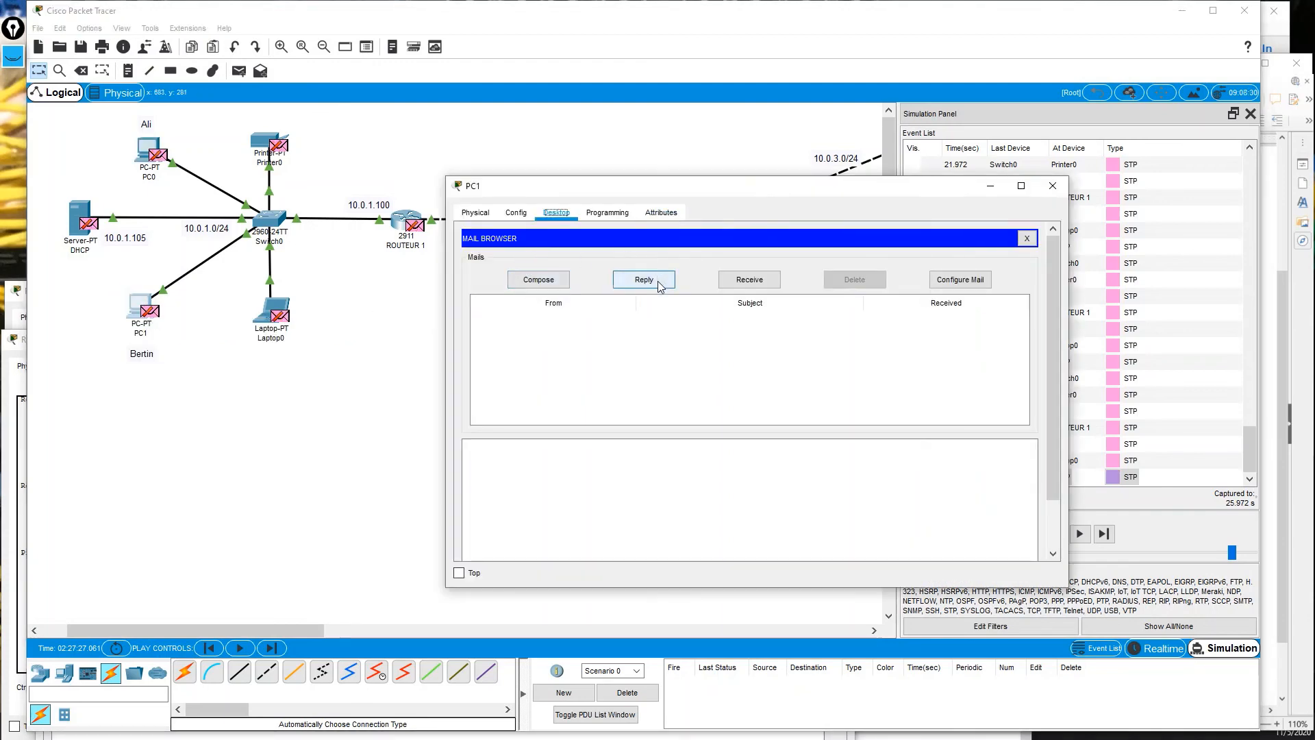
pyautogui.click(756, 283)
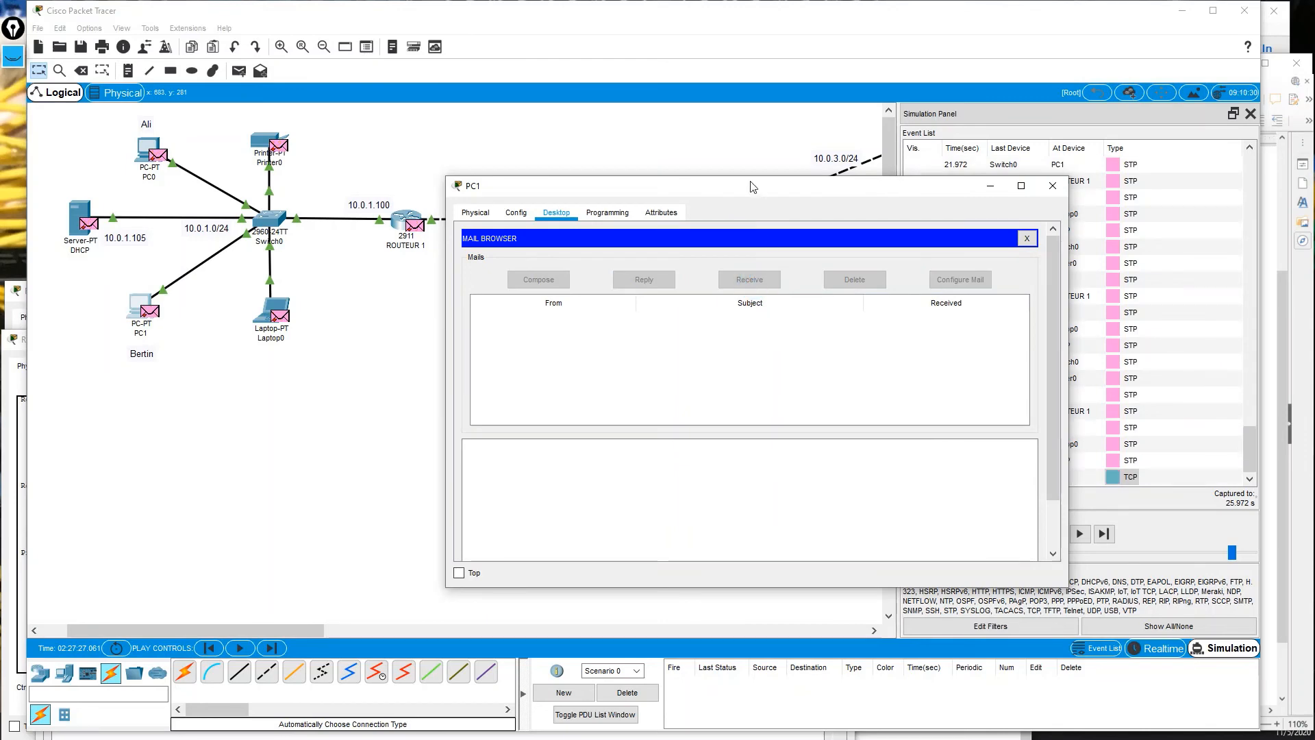
pyautogui.moveTo(757, 200); pyautogui.dragTo(477, 275)
pyautogui.click(474, 340)
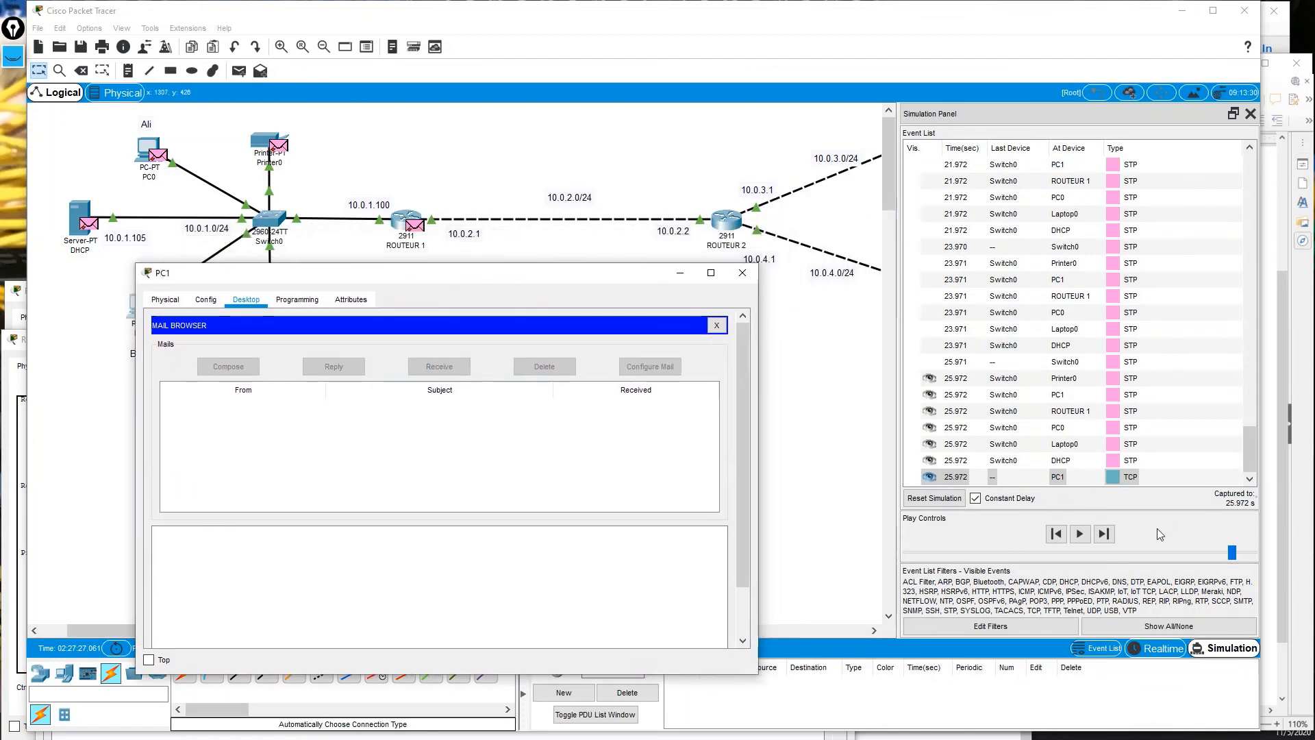
pyautogui.click(1080, 535)
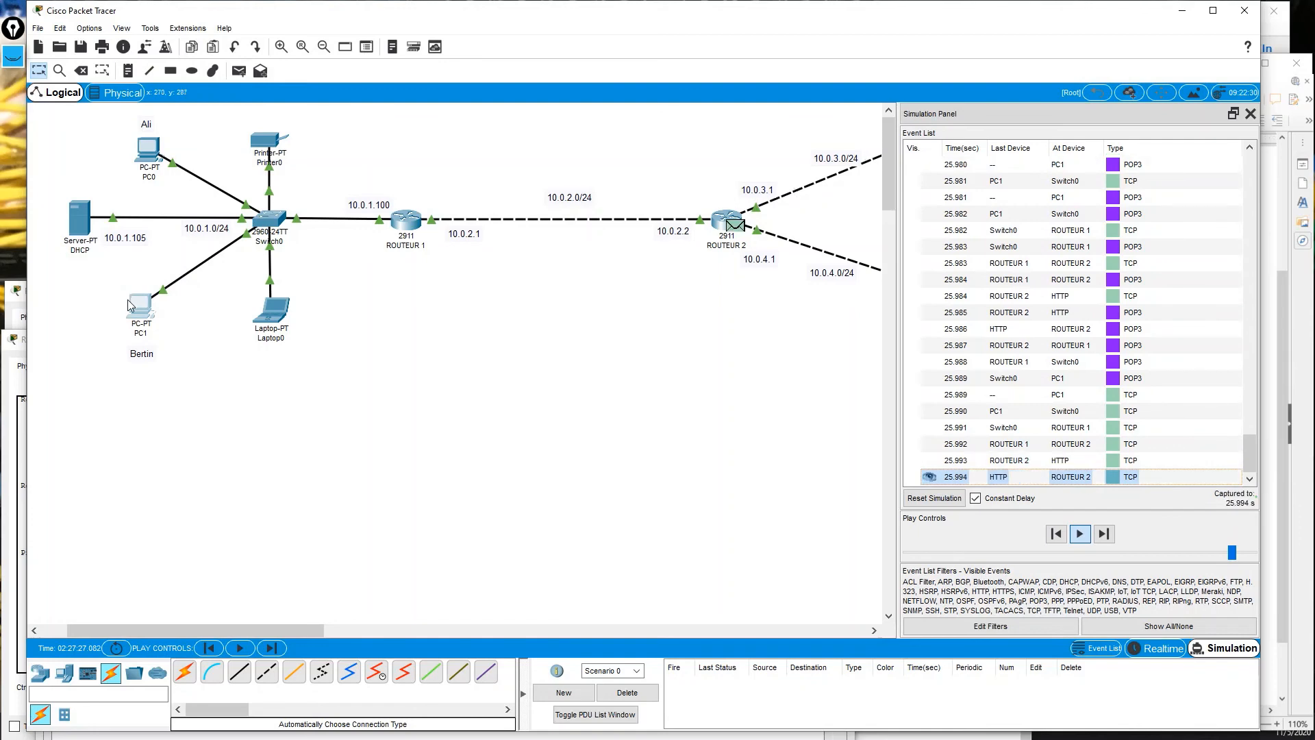
pyautogui.moveTo(127, 301)
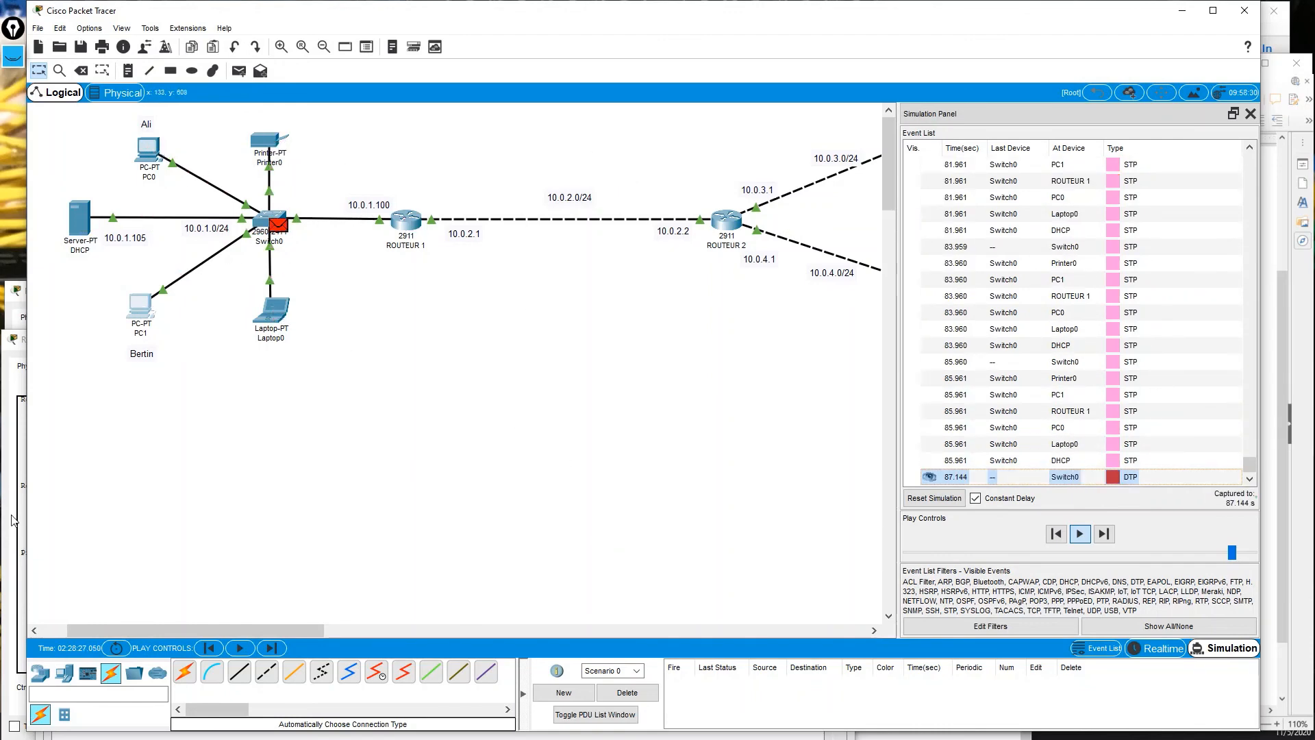
# Read the CCNA 200-301 message in PC1's Mail Browser, with PC0's mail window at the top left.
pyautogui.click(139, 312)
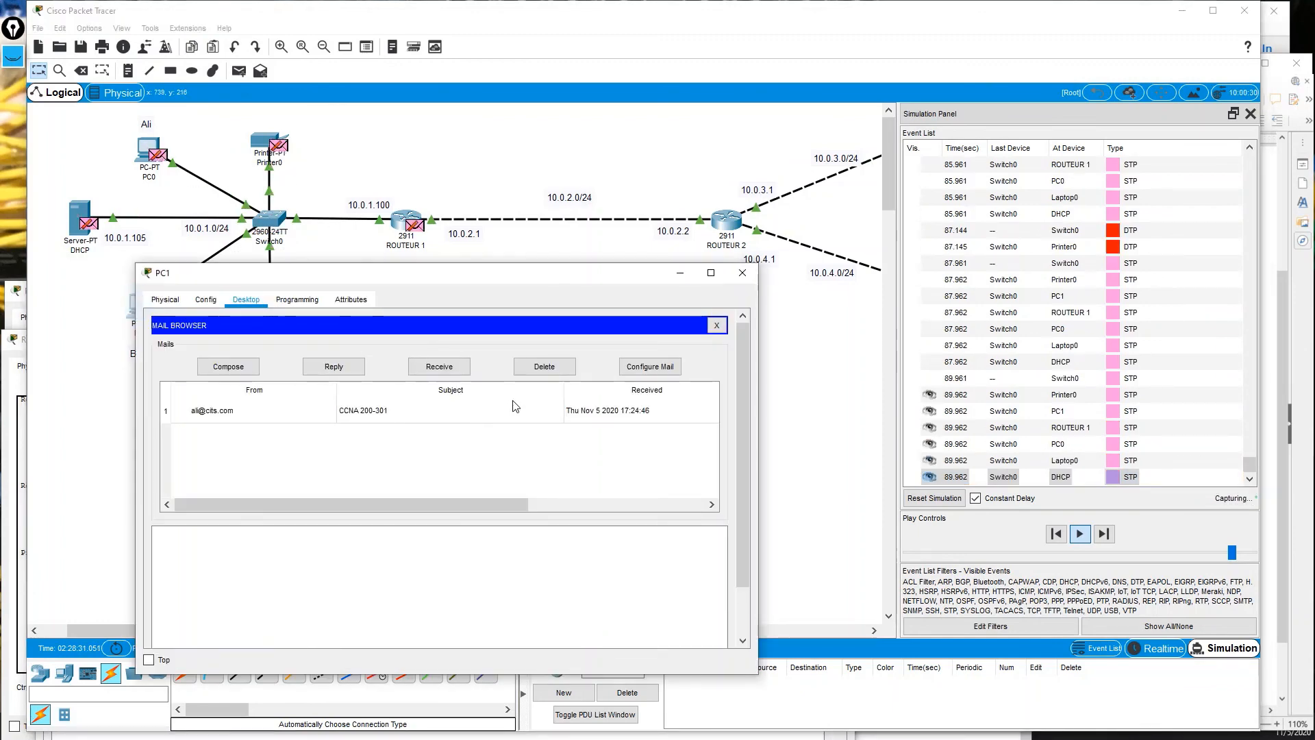
pyautogui.moveTo(758, 400); pyautogui.dragTo(885, 401)
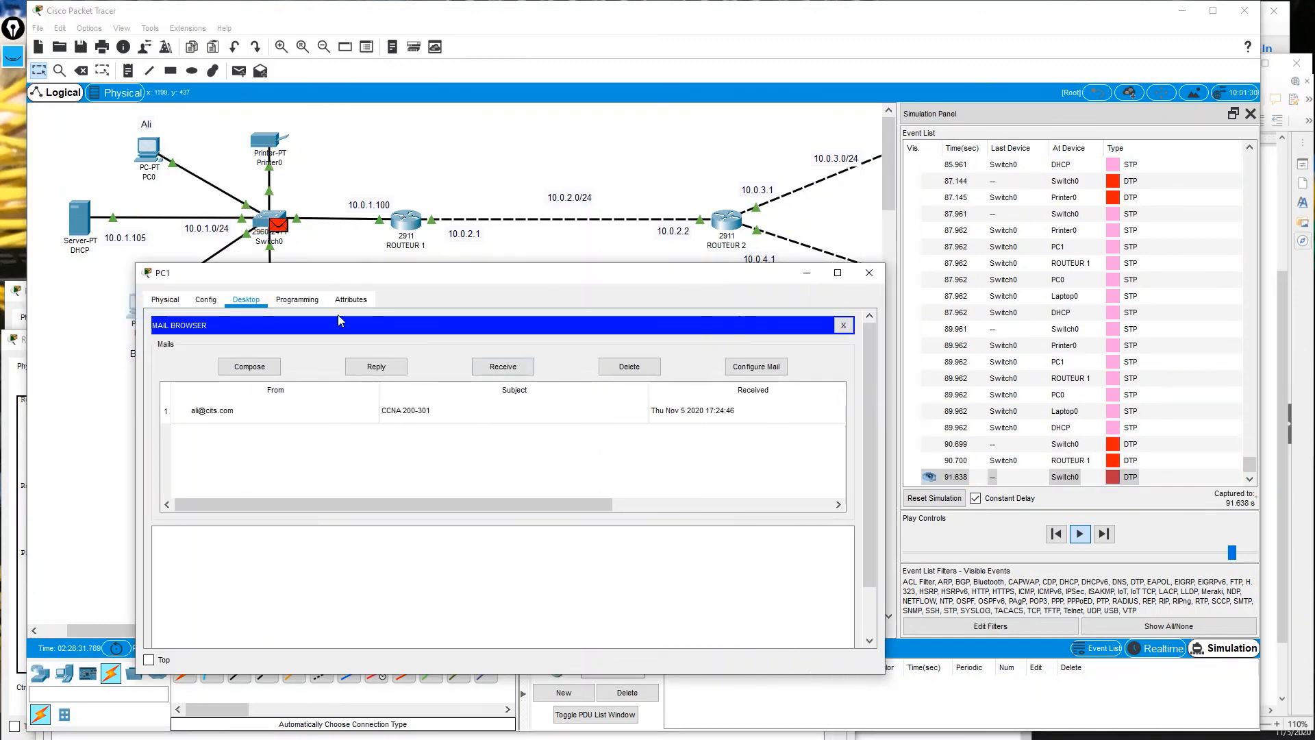
pyautogui.moveTo(185, 272); pyautogui.dragTo(219, 337)
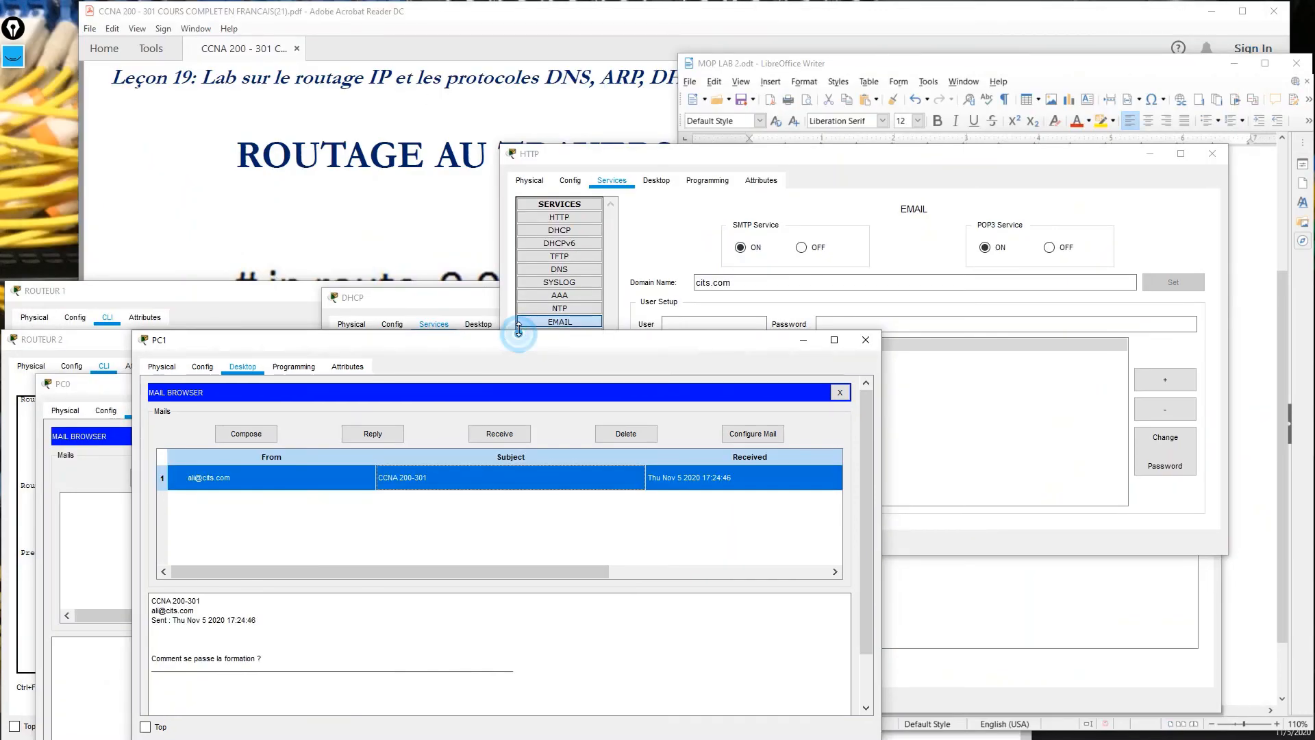
pyautogui.moveTo(520, 350); pyautogui.dragTo(548, 242)
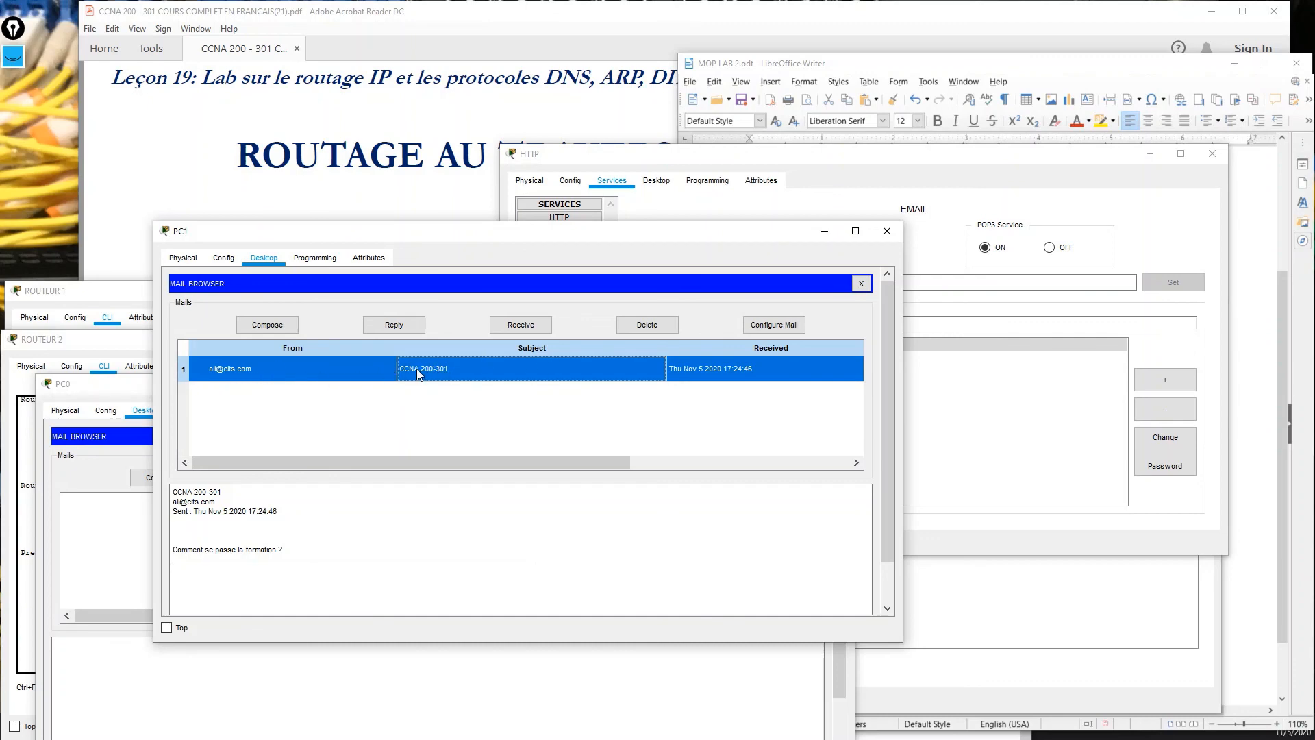
pyautogui.moveTo(302, 546); pyautogui.dragTo(185, 522)
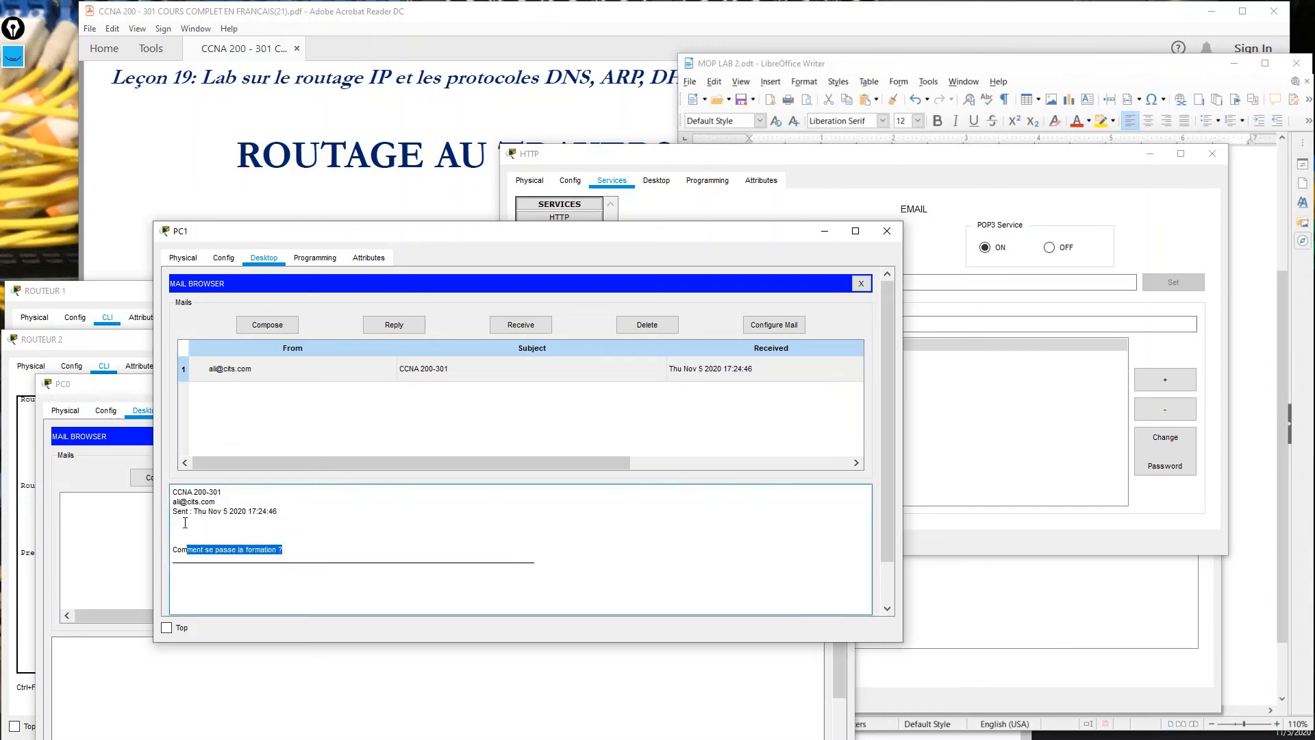
pyautogui.moveTo(298, 233); pyautogui.dragTo(576, 233)
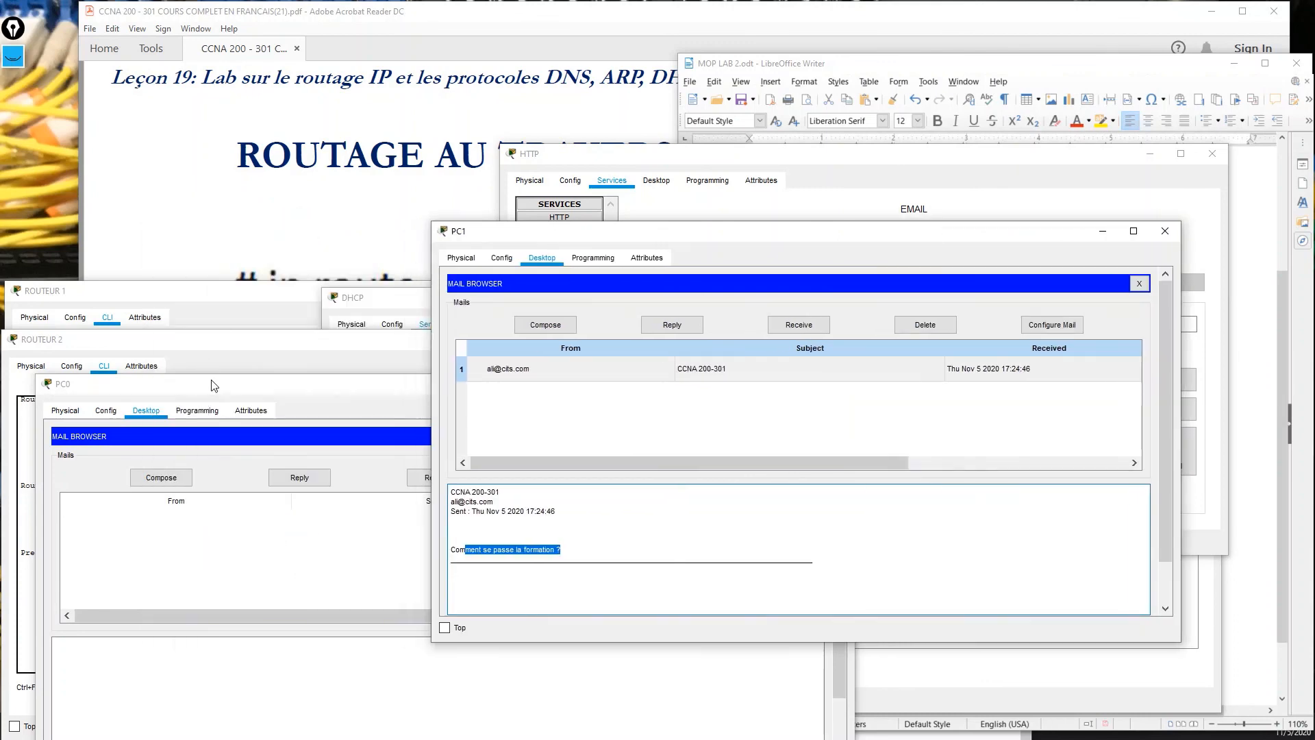
pyautogui.moveTo(213, 386); pyautogui.dragTo(185, 61)
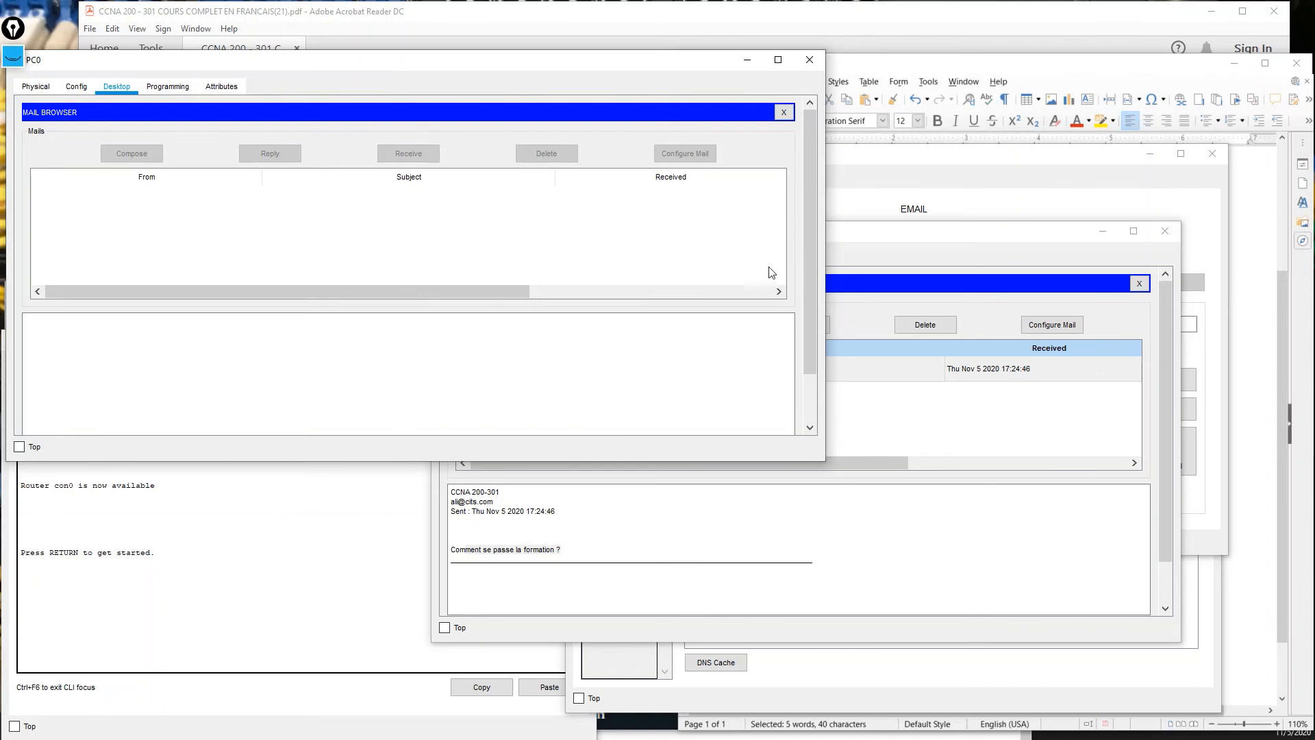
# View PC0's Configure Mail account settings, then bring the network topology back to the front.
pyautogui.moveTo(890, 238); pyautogui.dragTo(865, 196)
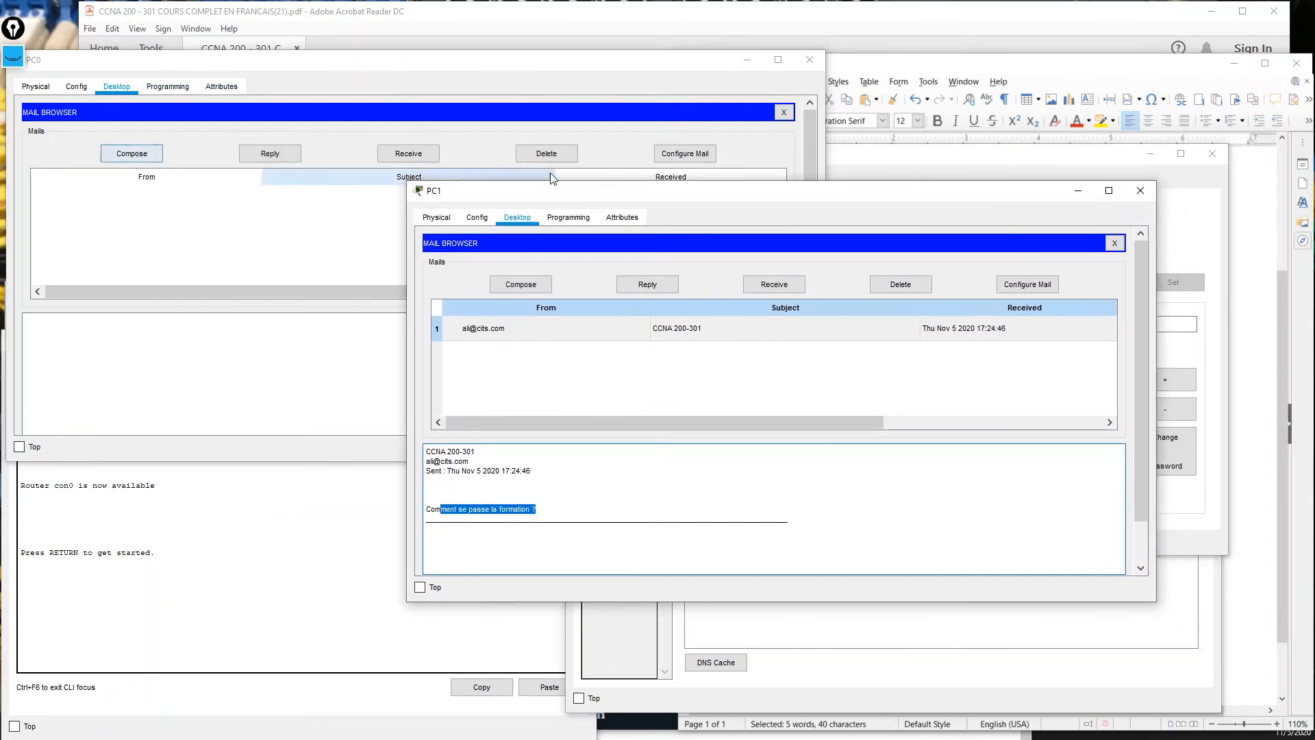
pyautogui.click(657, 154)
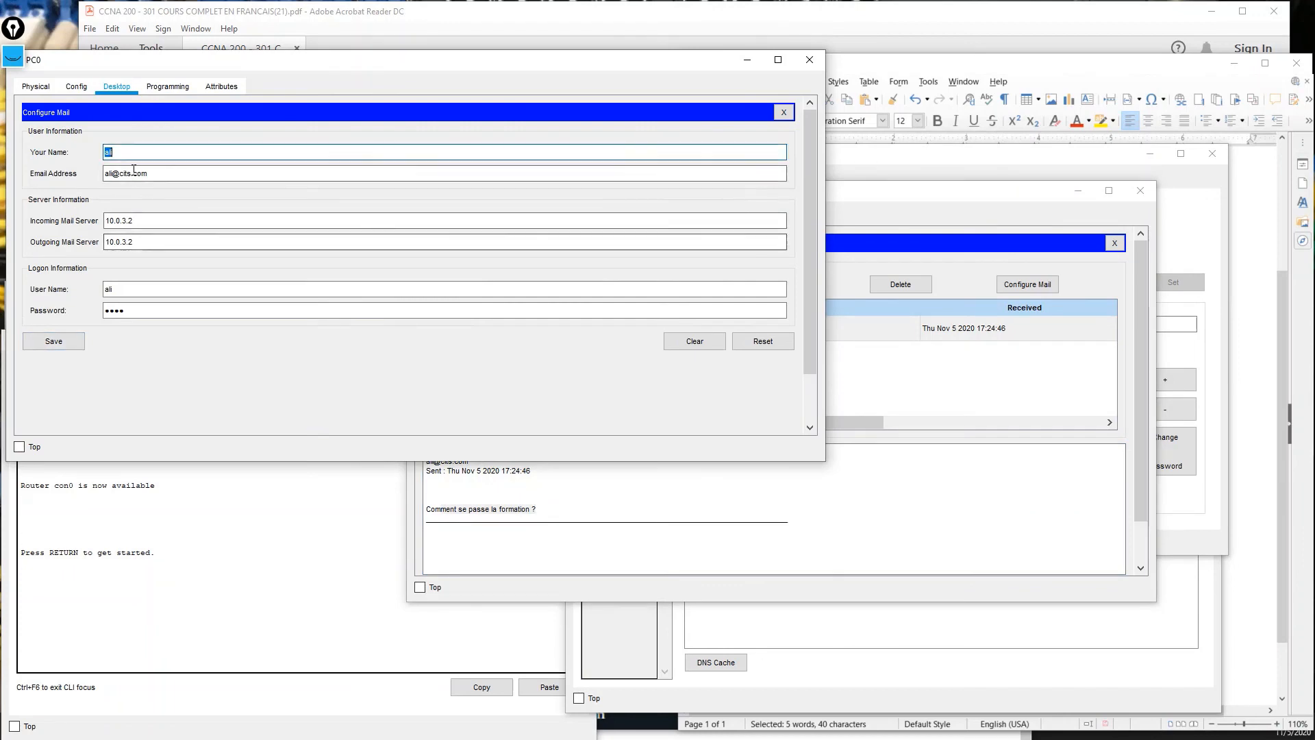
pyautogui.moveTo(889, 203); pyautogui.dragTo(963, 222)
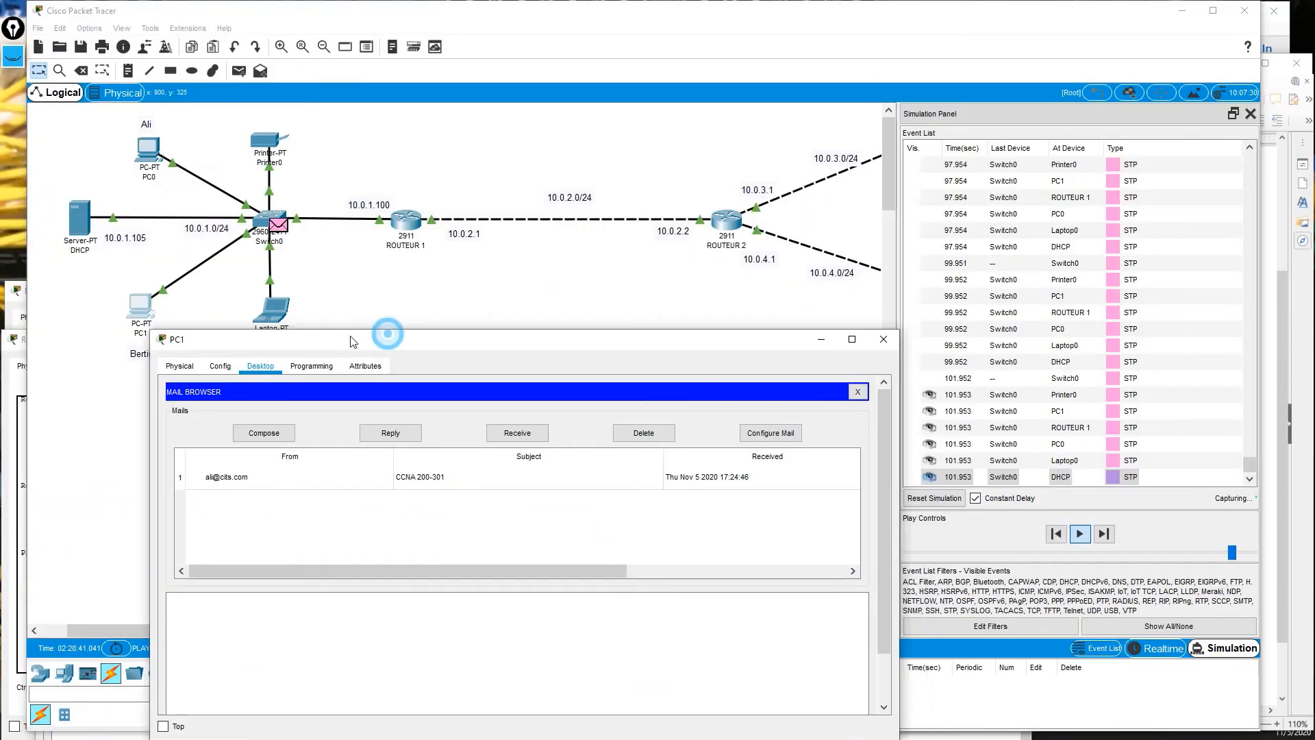
pyautogui.moveTo(381, 332); pyautogui.dragTo(352, 343)
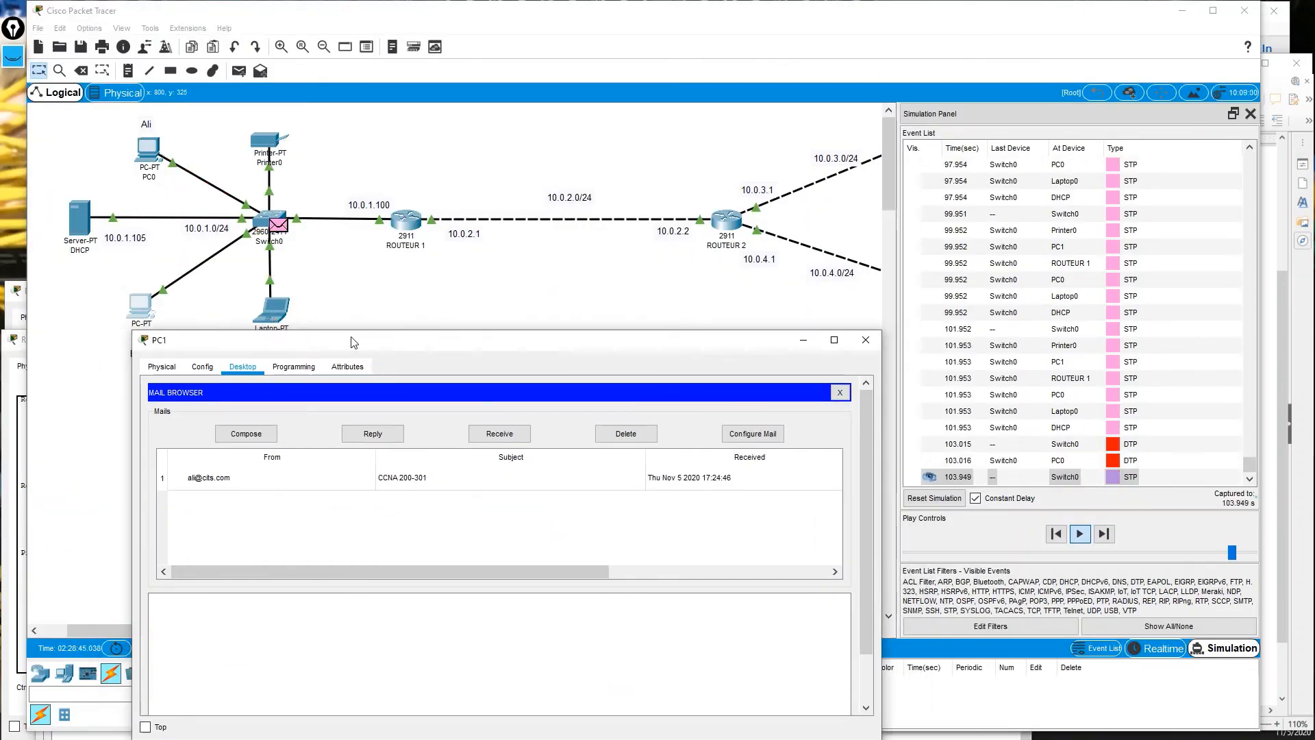
pyautogui.click(434, 281)
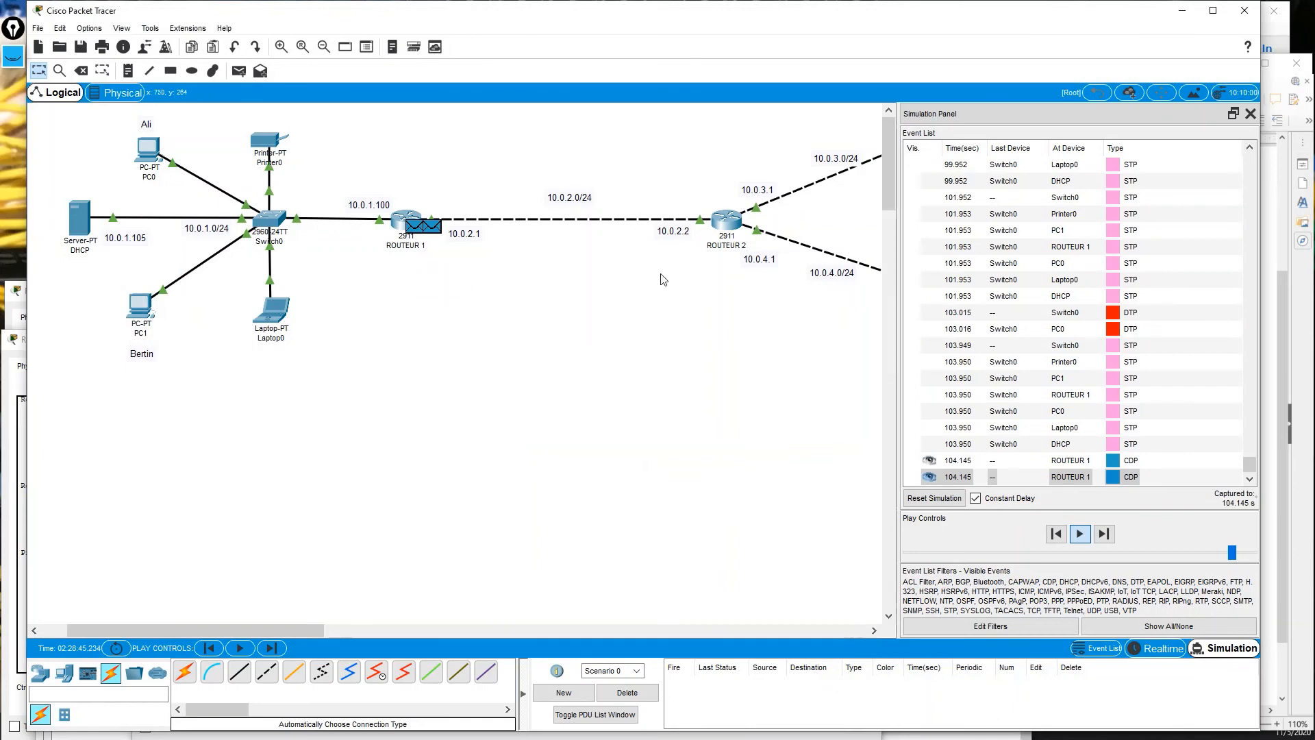